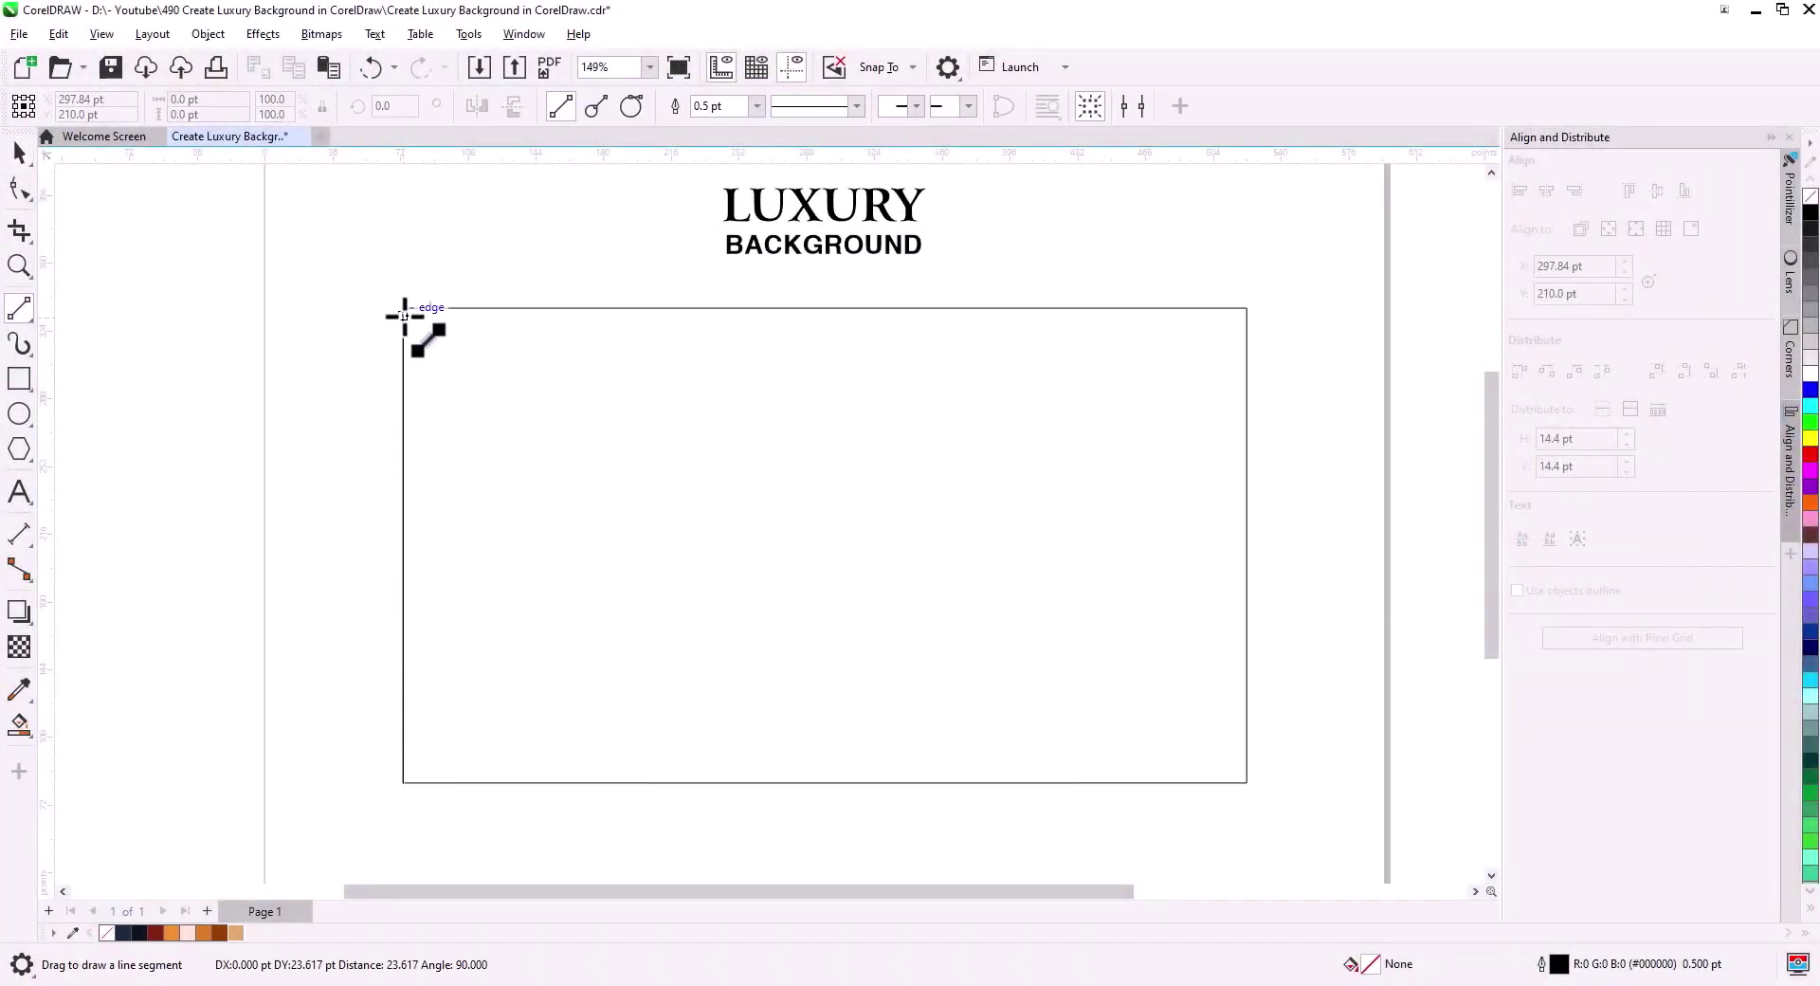
Draw lines from the rectangle's upper-left corner to its bottom edge and lower-left corner, and bend both into rightward-bulging curves.
left_click_drag(403, 309, 662, 782)
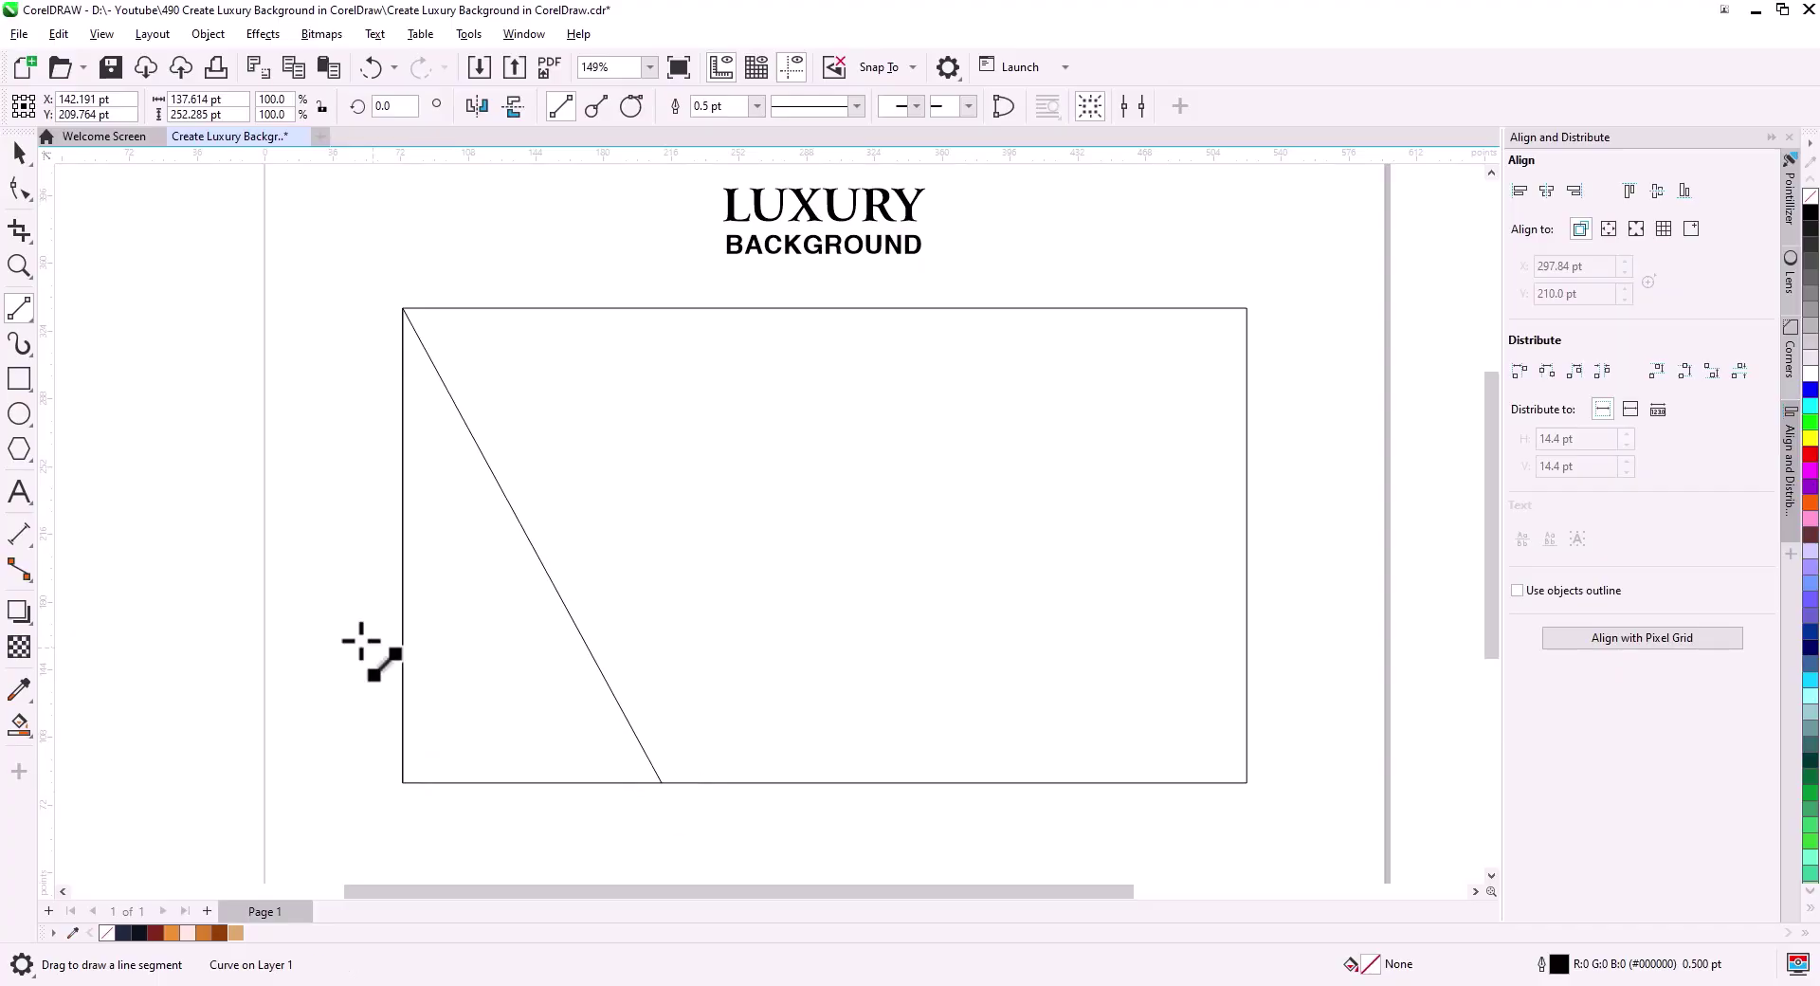
left_click(19, 189)
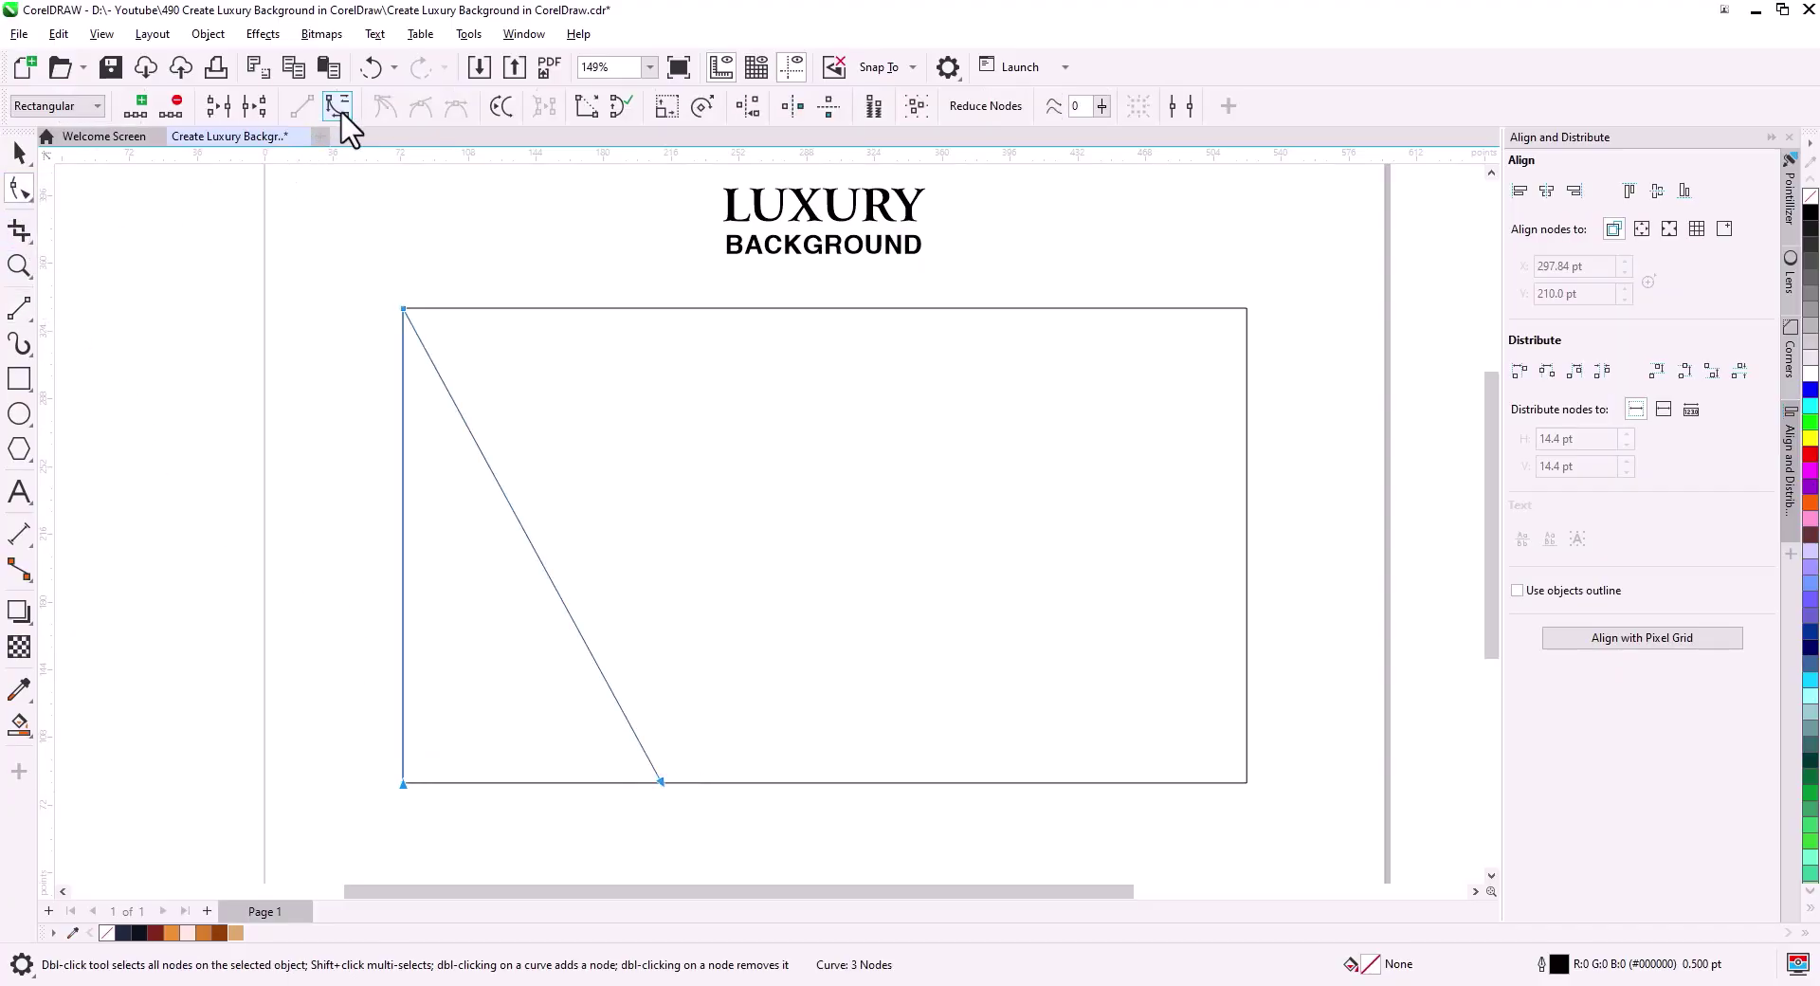
left_click_drag(549, 581, 715, 548)
left_click_drag(402, 605, 617, 594)
left_click_drag(728, 567, 786, 561)
Draw two lines from one point on the rectangle's top edge, one to the lower-right corner and one past the right edge.
left_click(19, 308)
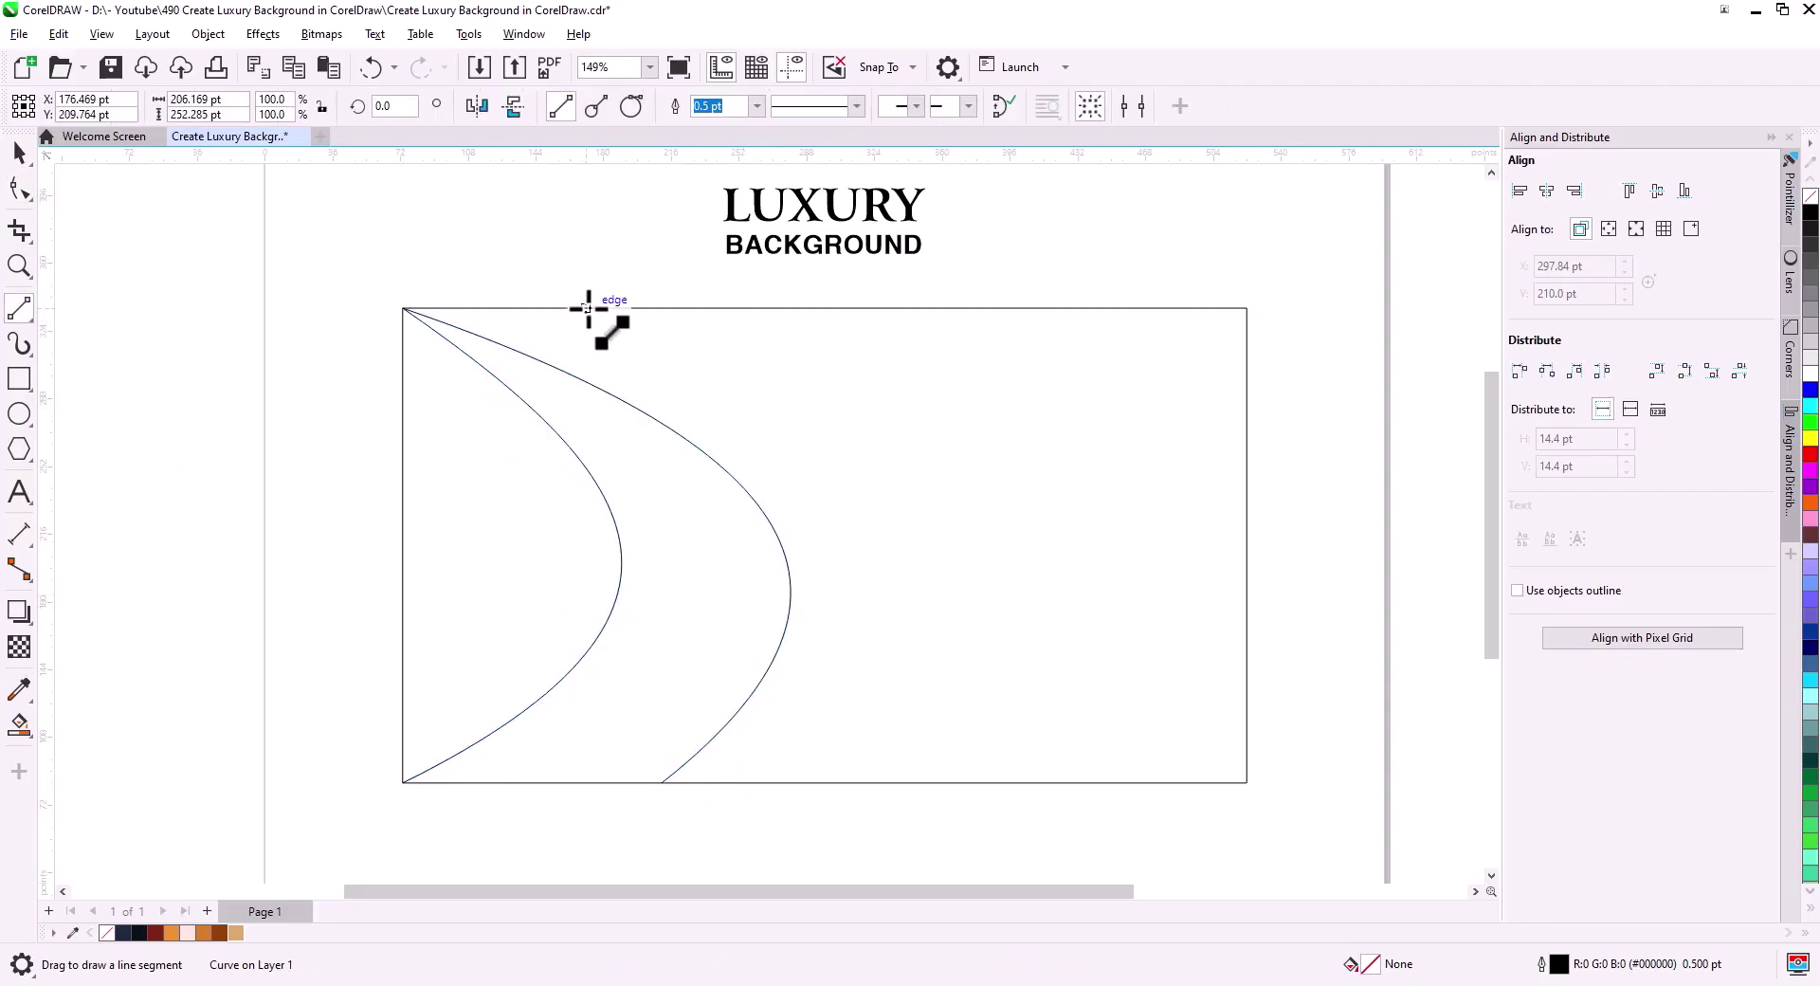
left_click_drag(526, 308, 1246, 783)
left_click_drag(526, 309, 1294, 540)
key("F10")
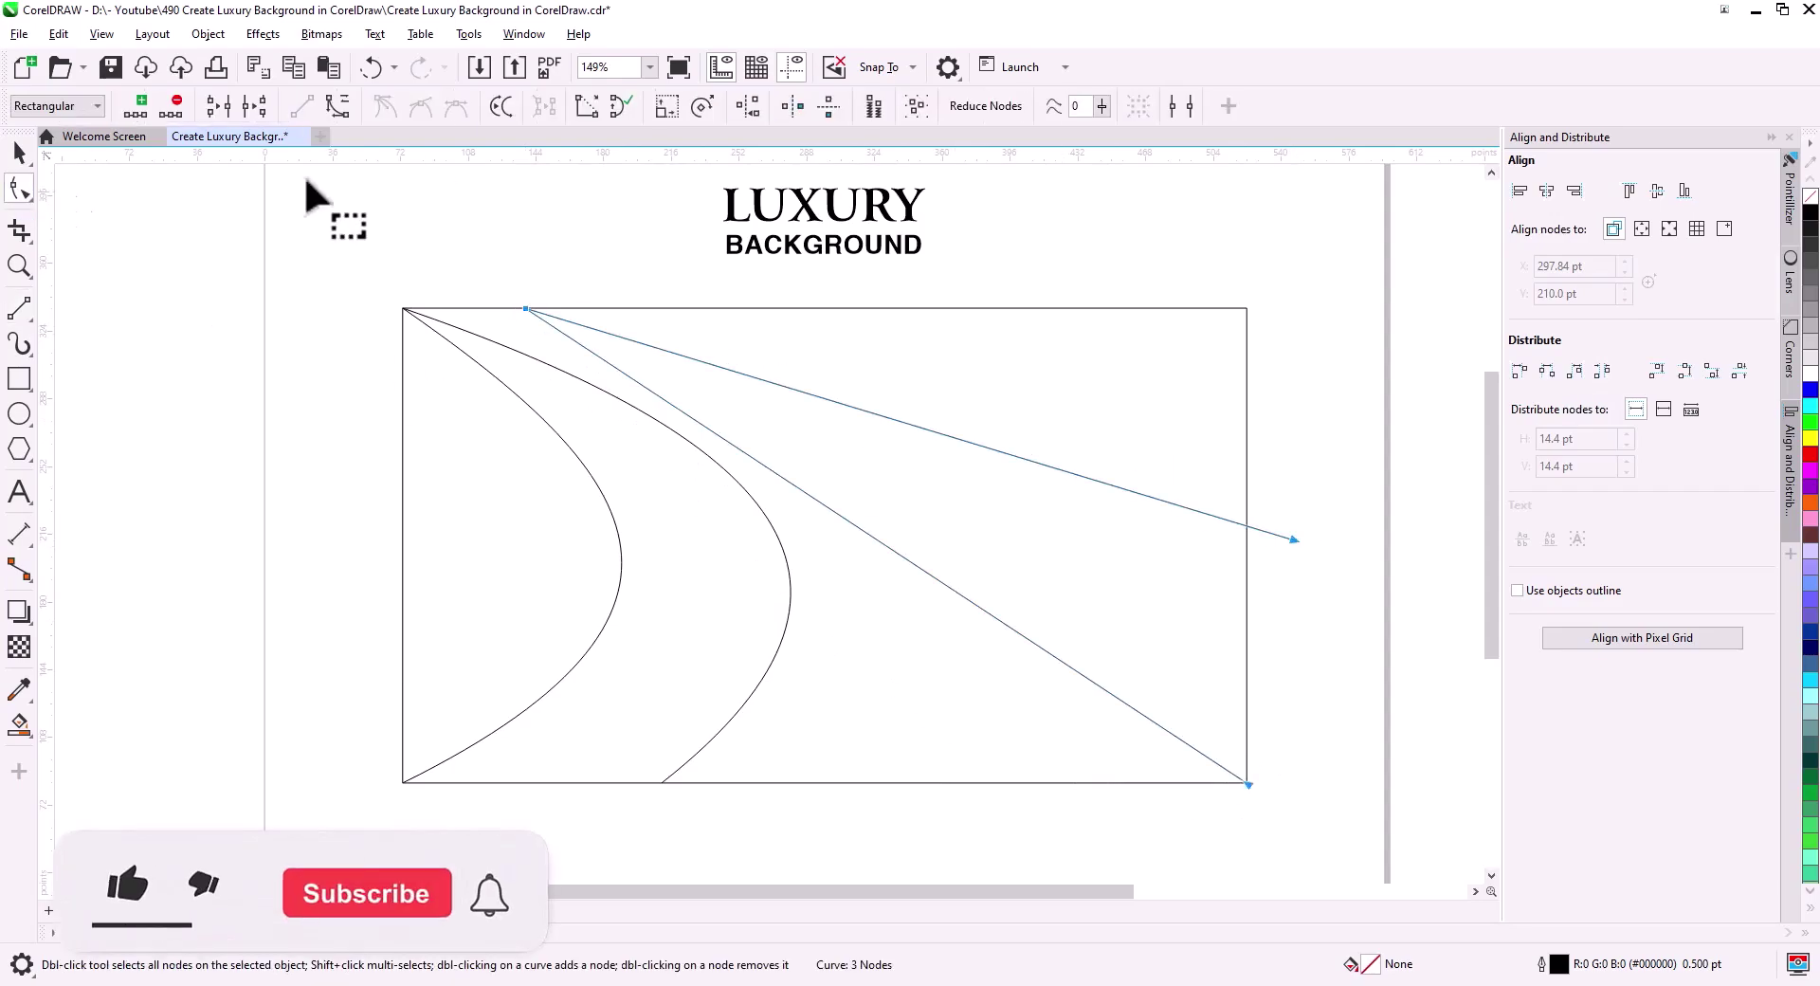
Bend both right-hand lines upward into smooth arcs and refine their curvature with the node handles.
left_click_drag(962, 441, 1073, 390)
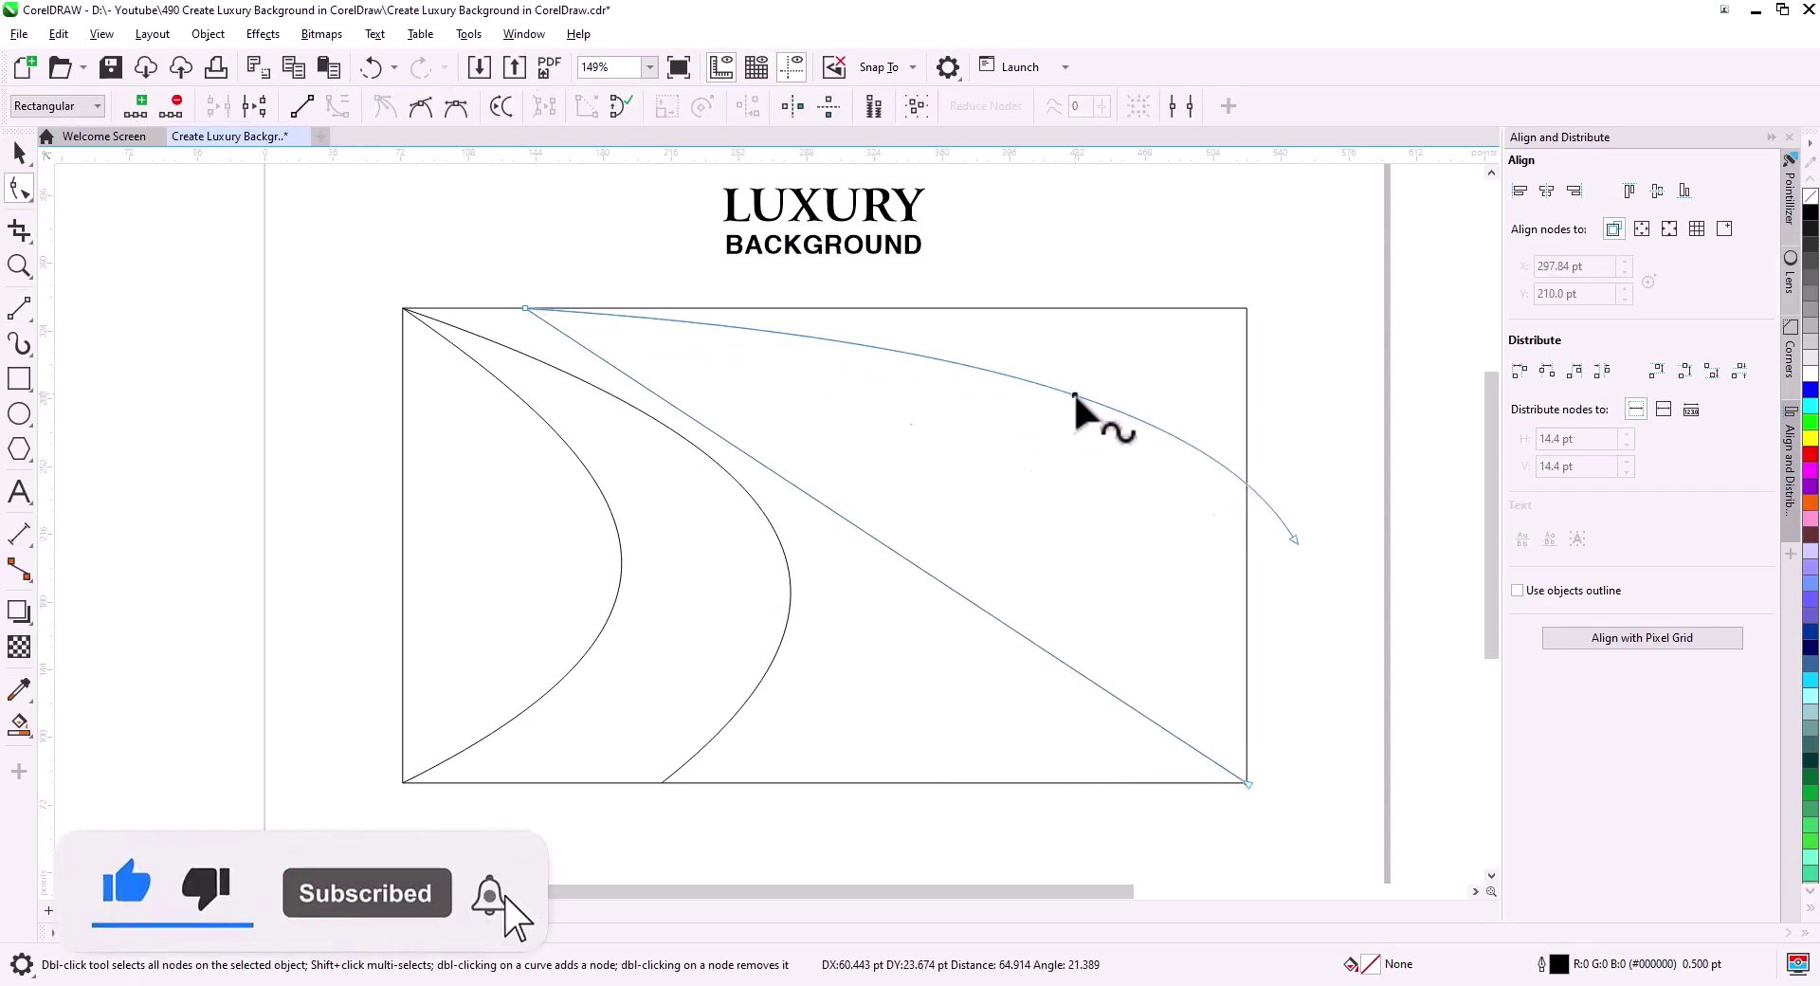
left_click_drag(973, 605, 992, 490)
left_click(526, 308)
left_click_drag(773, 350, 745, 336)
left_click_drag(1029, 432, 1074, 443)
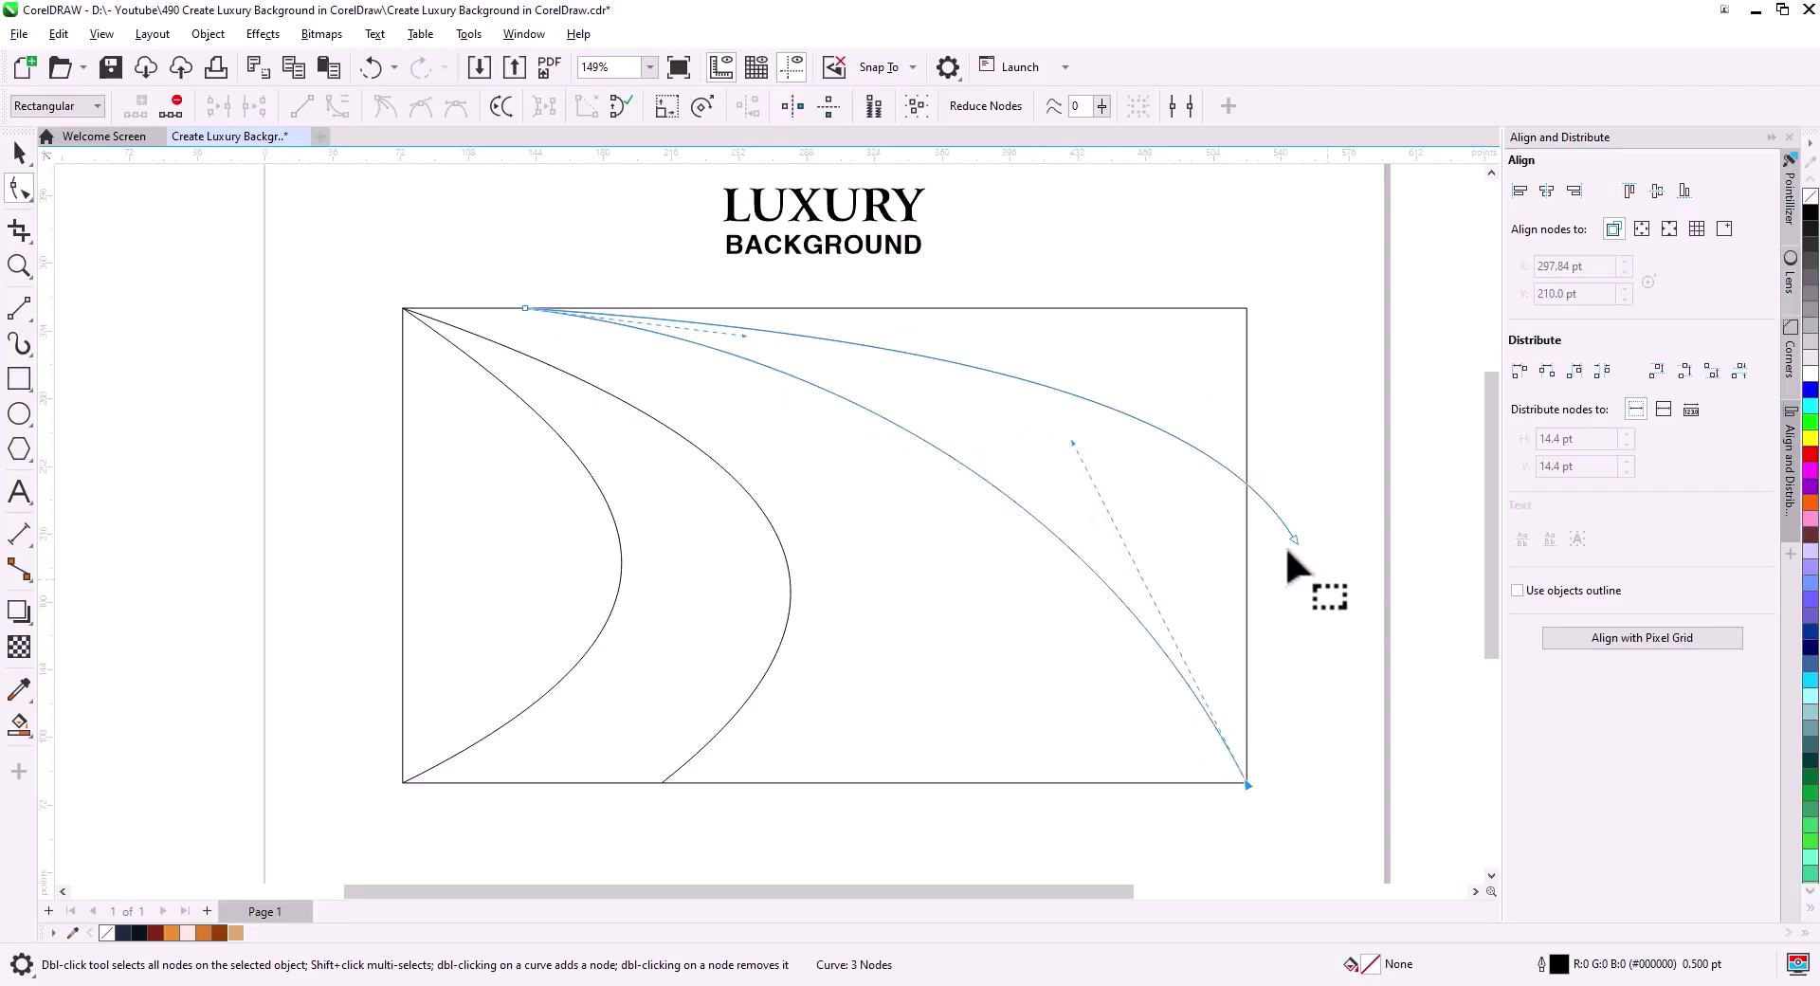
left_click_drag(912, 328, 921, 321)
key("space")
key("Escape")
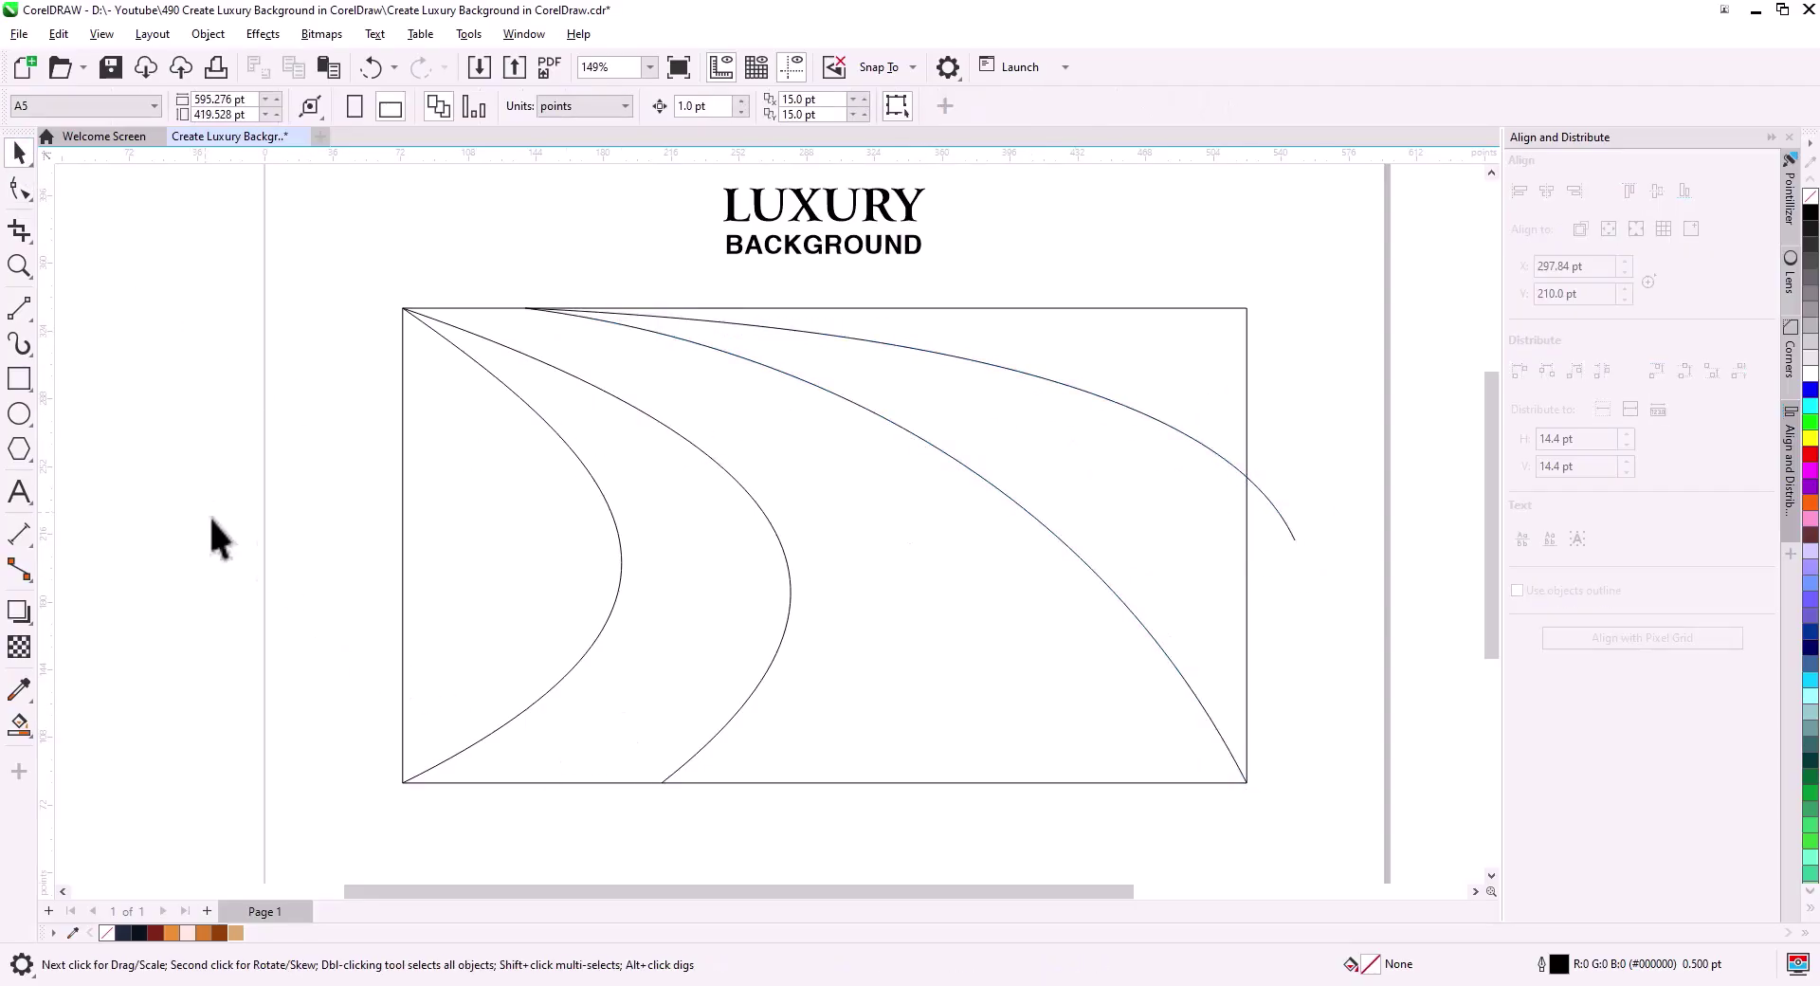
Draw a line from the lower part of the inner left curve past the rectangle's left edge and bend it into an arc.
key("F5")
left_click_drag(595, 644, 382, 426)
left_click(19, 188)
left_click_drag(476, 507, 379, 455)
left_click_drag(485, 512, 597, 564)
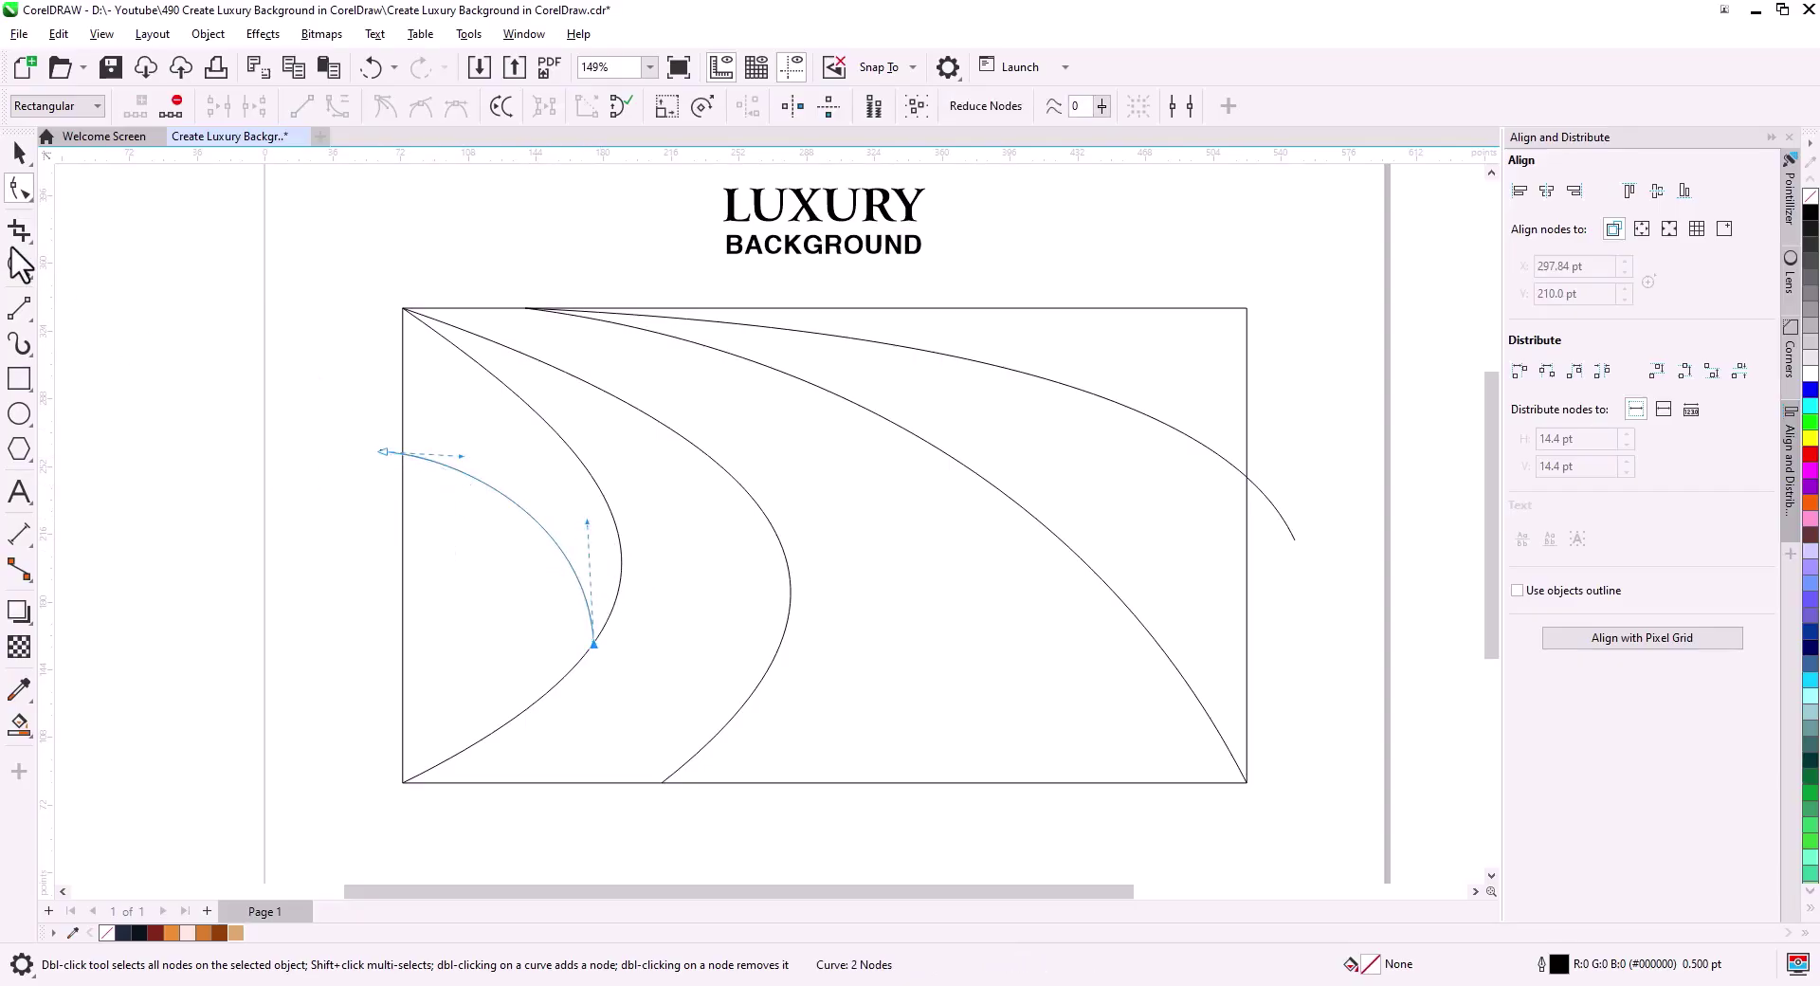
Draw a line from the upper part of the lower right-hand arc past the rectangle's bottom edge and bend it outward.
left_click(19, 309)
mouse_move(801, 379)
left_mouse_down()
mouse_move(841, 418)
mouse_move(1036, 801)
left_mouse_up()
key("F10")
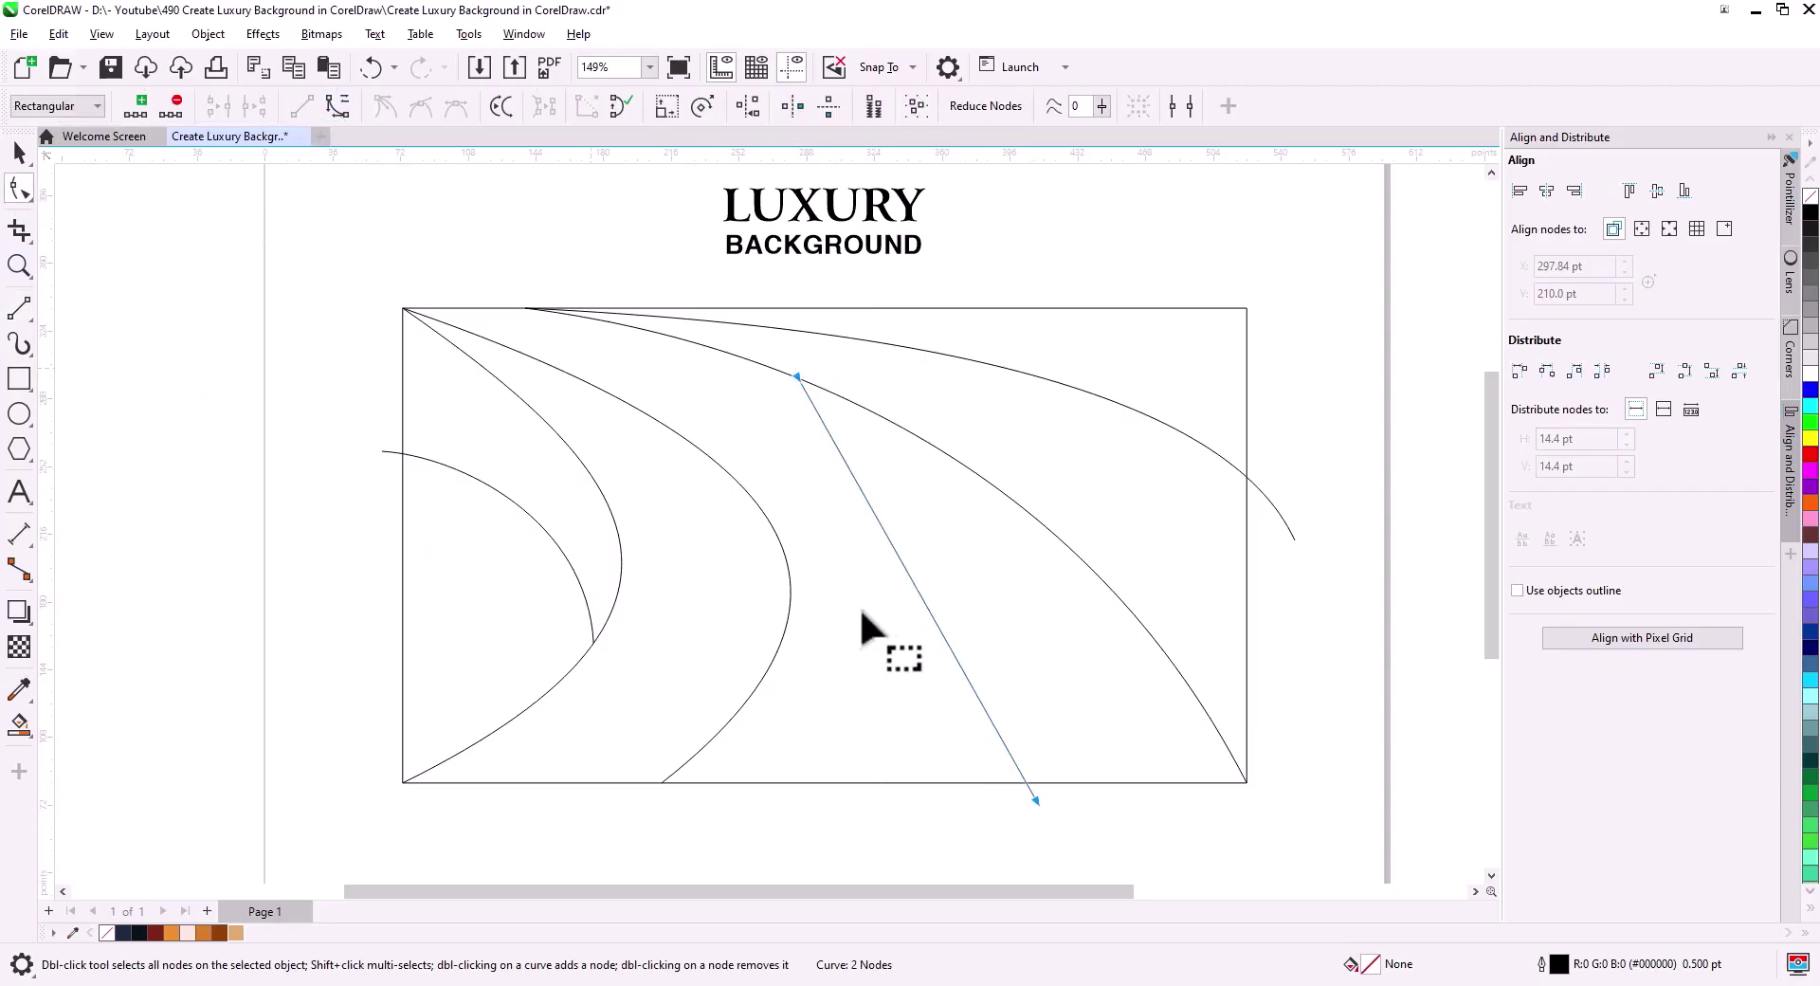
left_click_drag(944, 626, 998, 614)
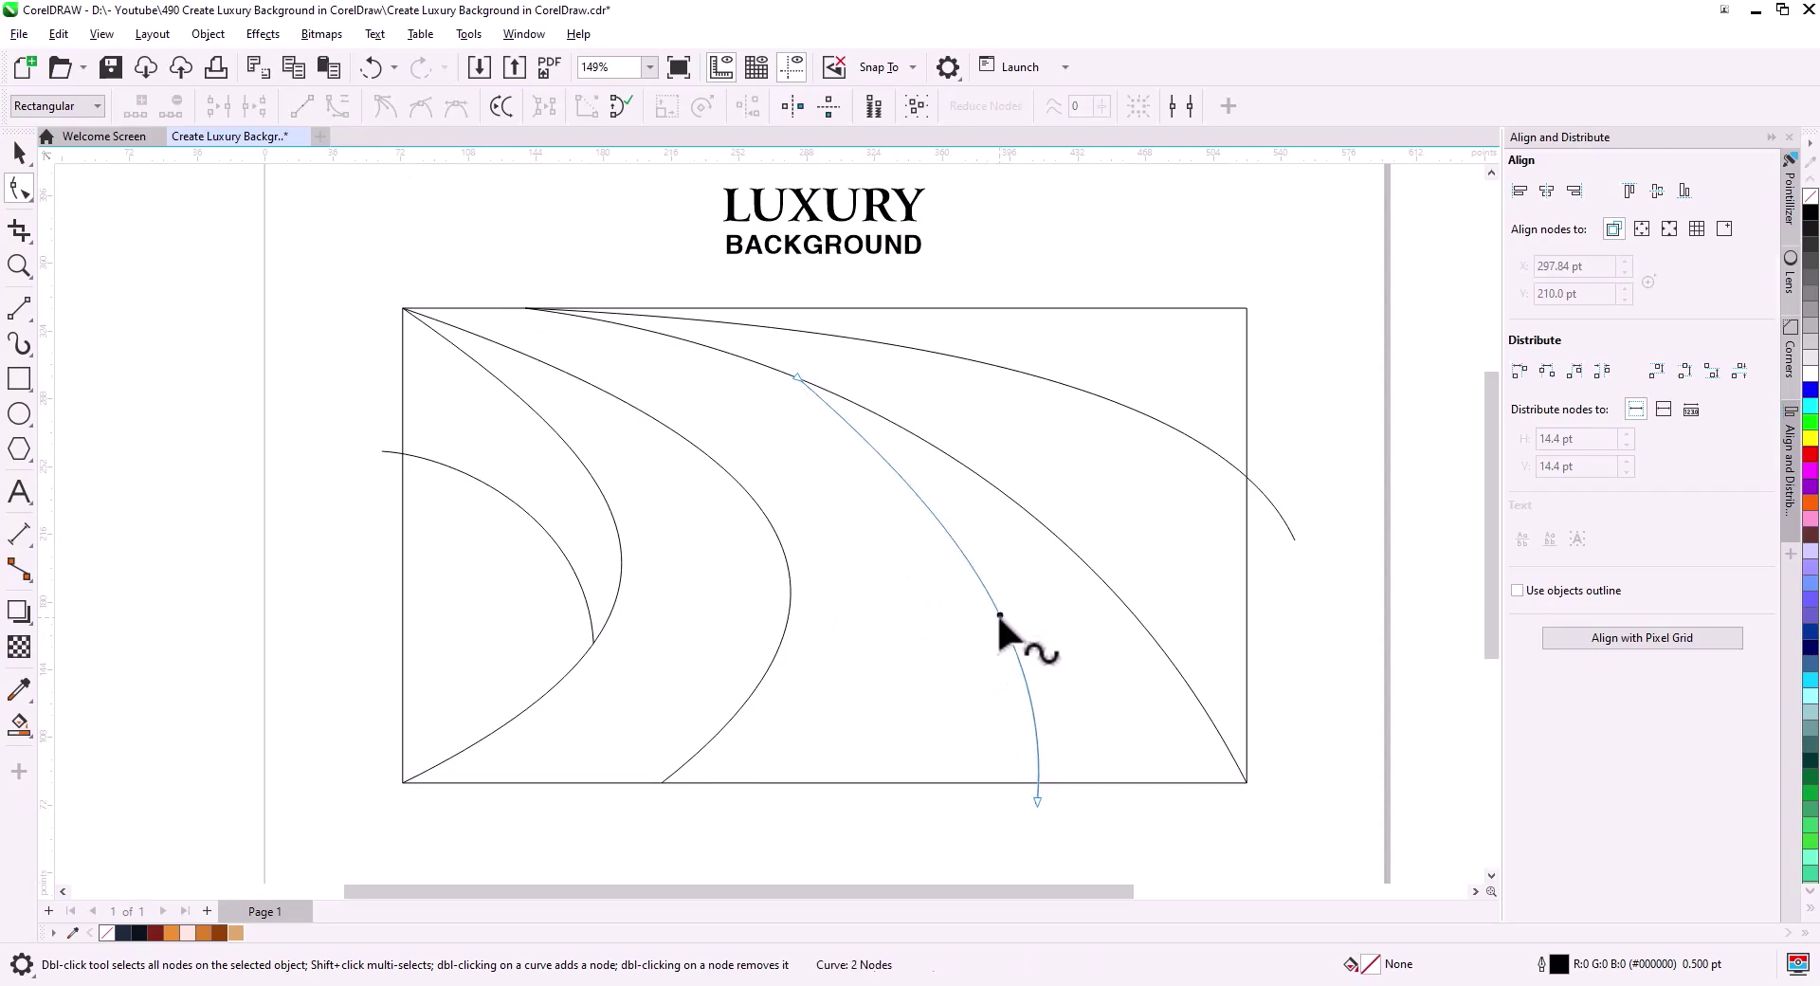
left_click_drag(940, 505, 917, 443)
Reshape the small left arc by adjusting the handle at its lower end.
left_click(594, 641)
left_click(594, 644)
left_click_drag(588, 517, 622, 538)
left_click_drag(791, 799, 787, 817)
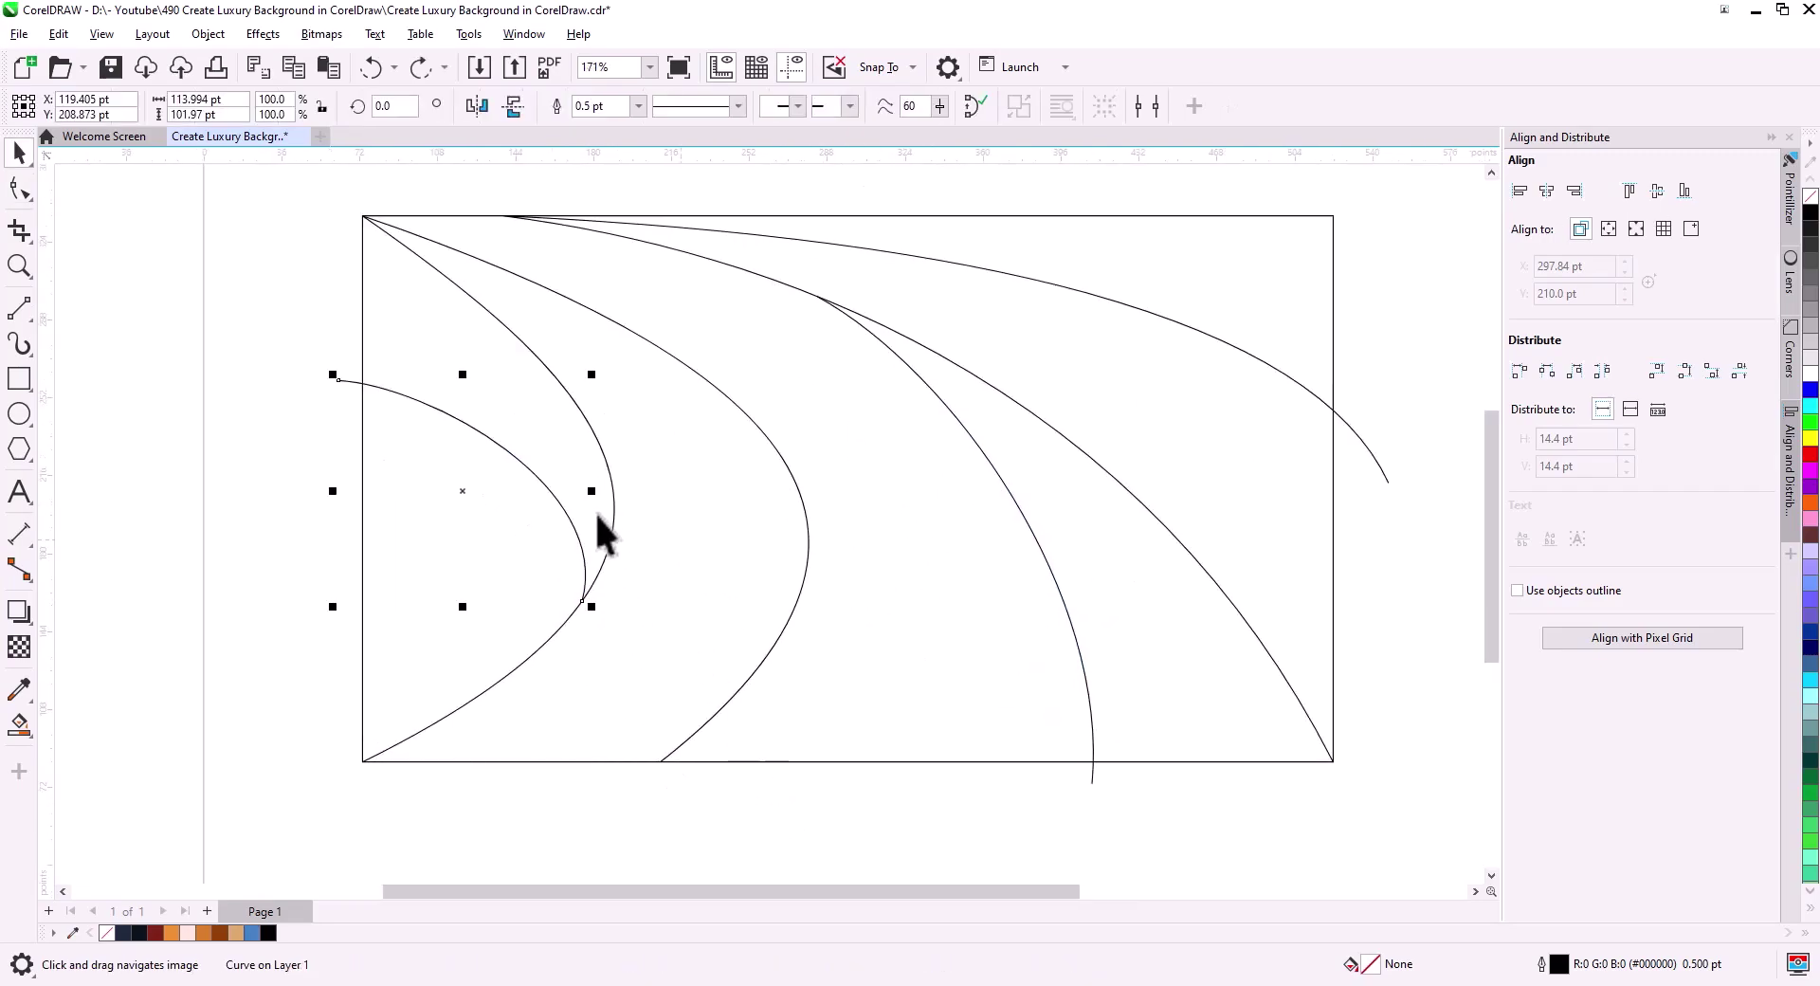
left_click(312, 540)
Duplicate the large left curve with a slight offset down and to the left.
left_click(614, 527)
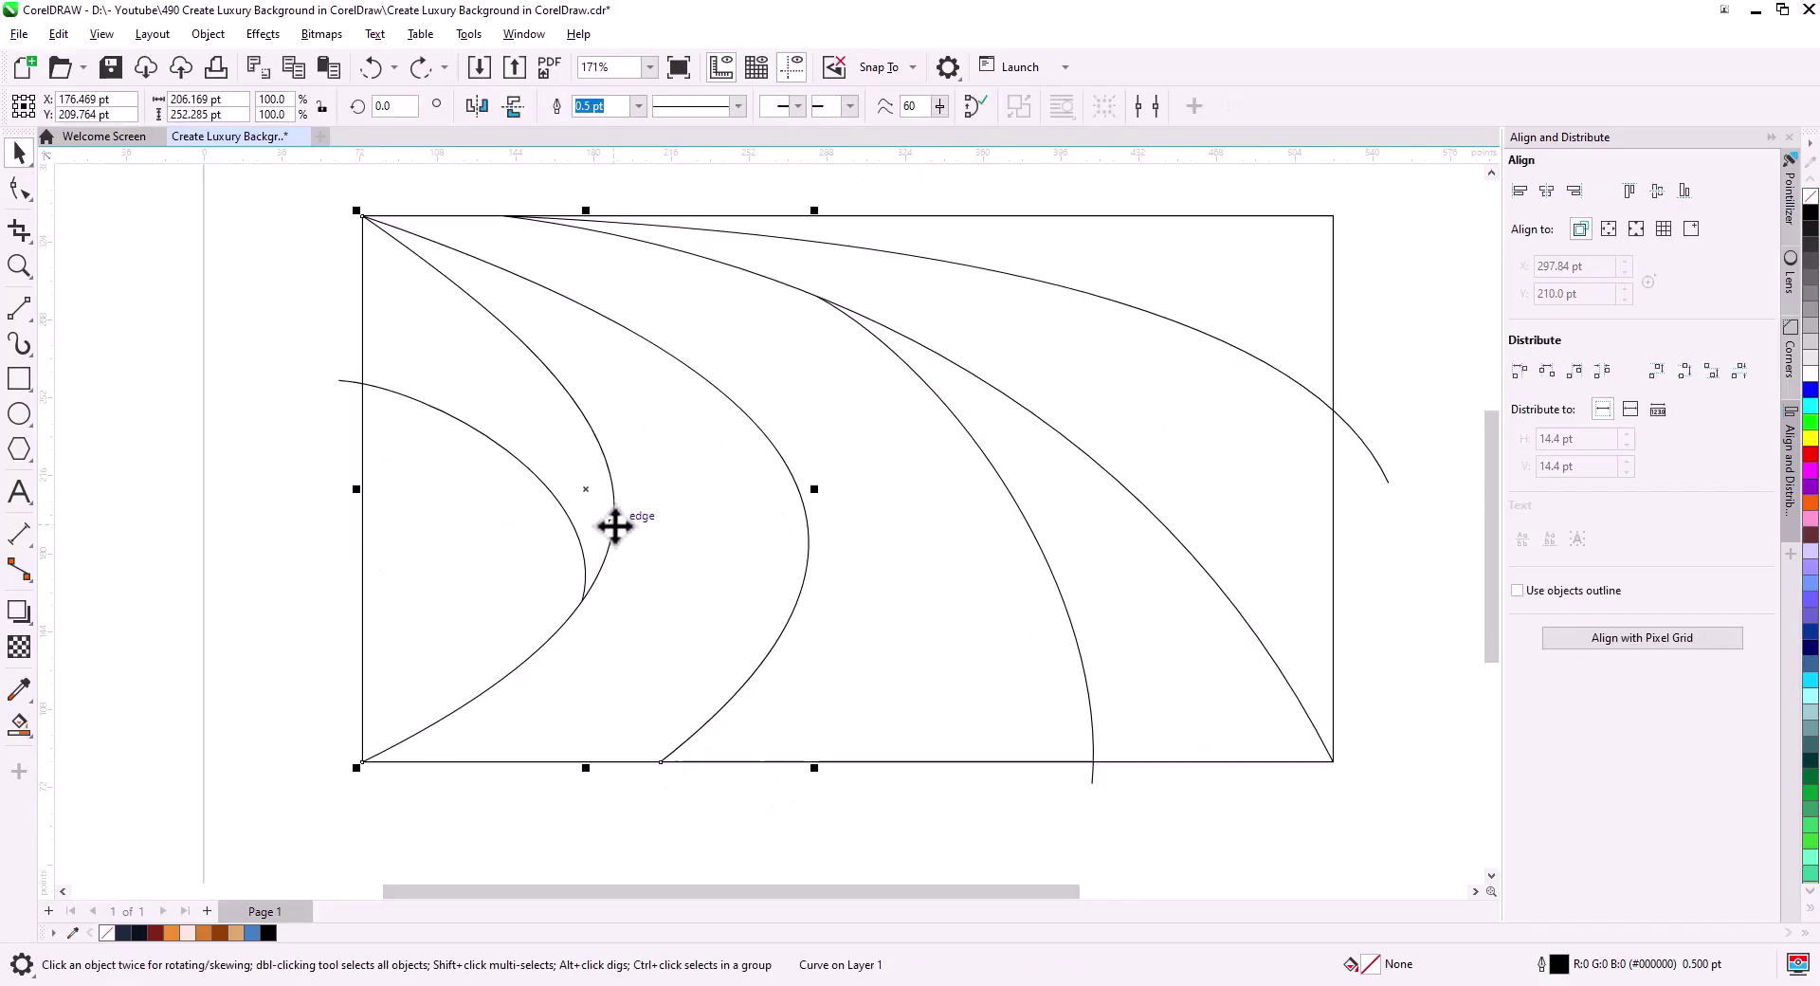
left_click_drag(615, 527, 601, 539)
left_click(643, 574)
left_click(305, 541)
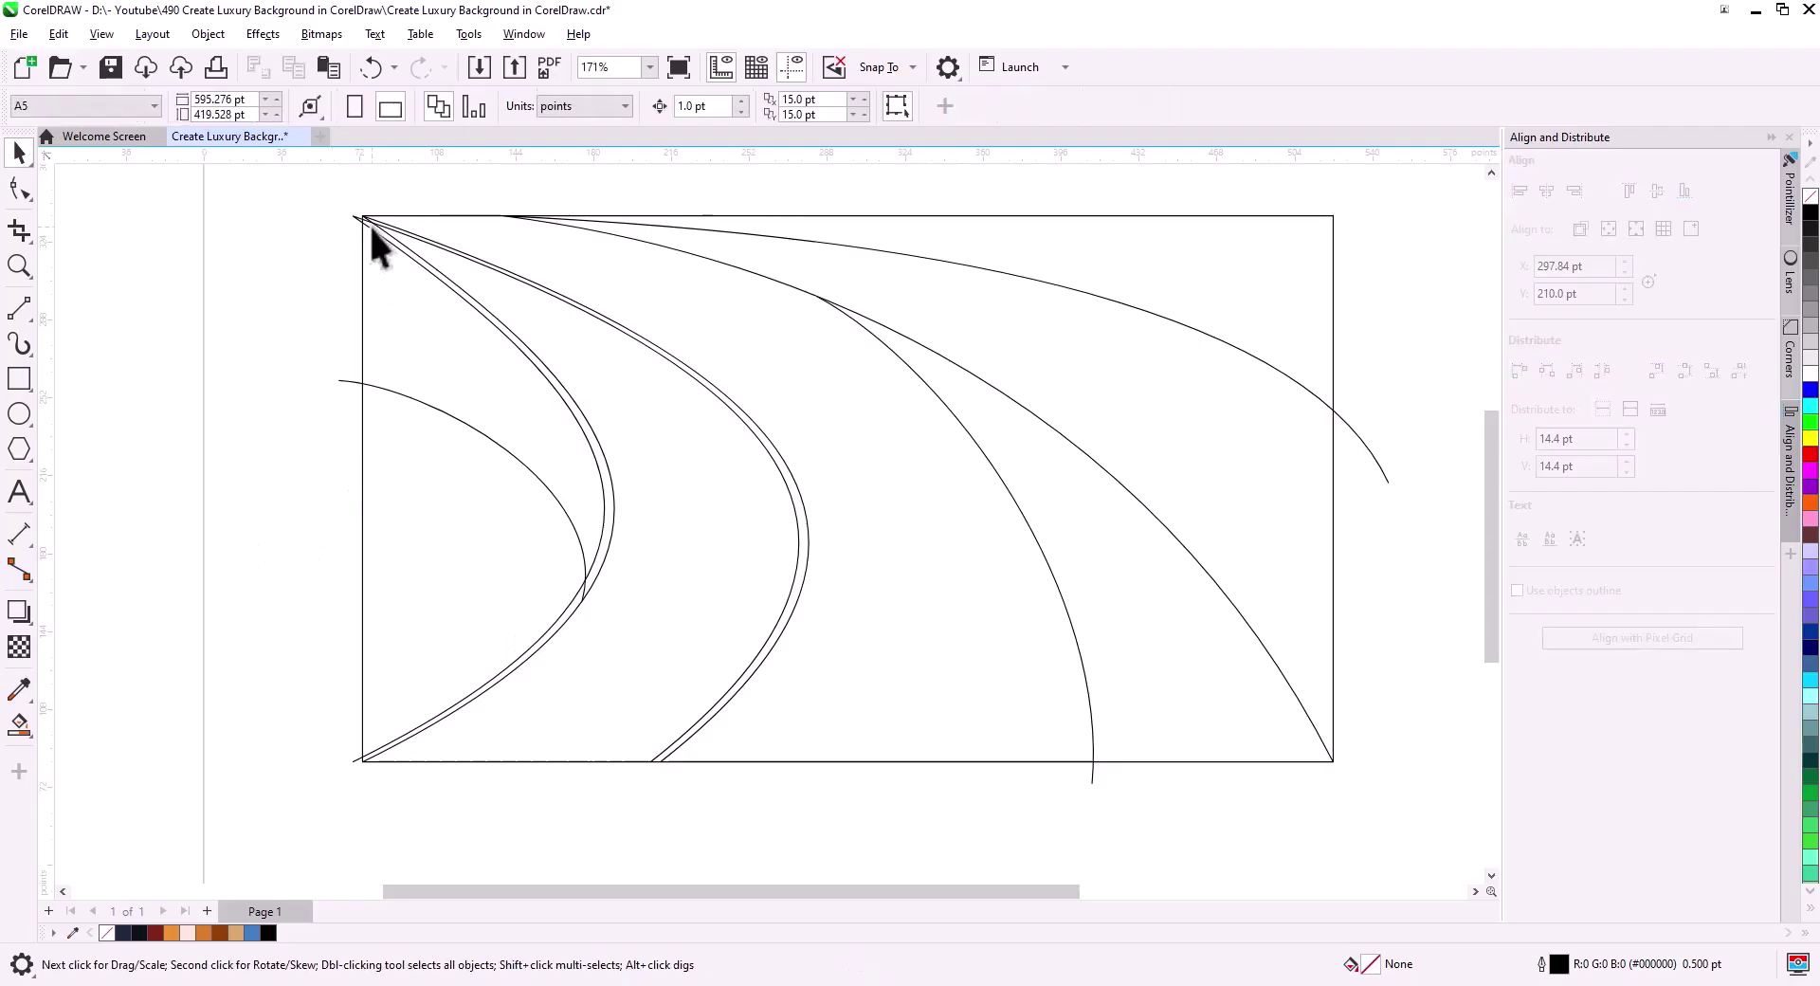
Reshape the duplicated left curve's nodes and handles so its tip meets the rectangle's upper-left corner and the strip between the curves tapers.
scroll(372, 235, "up", 5)
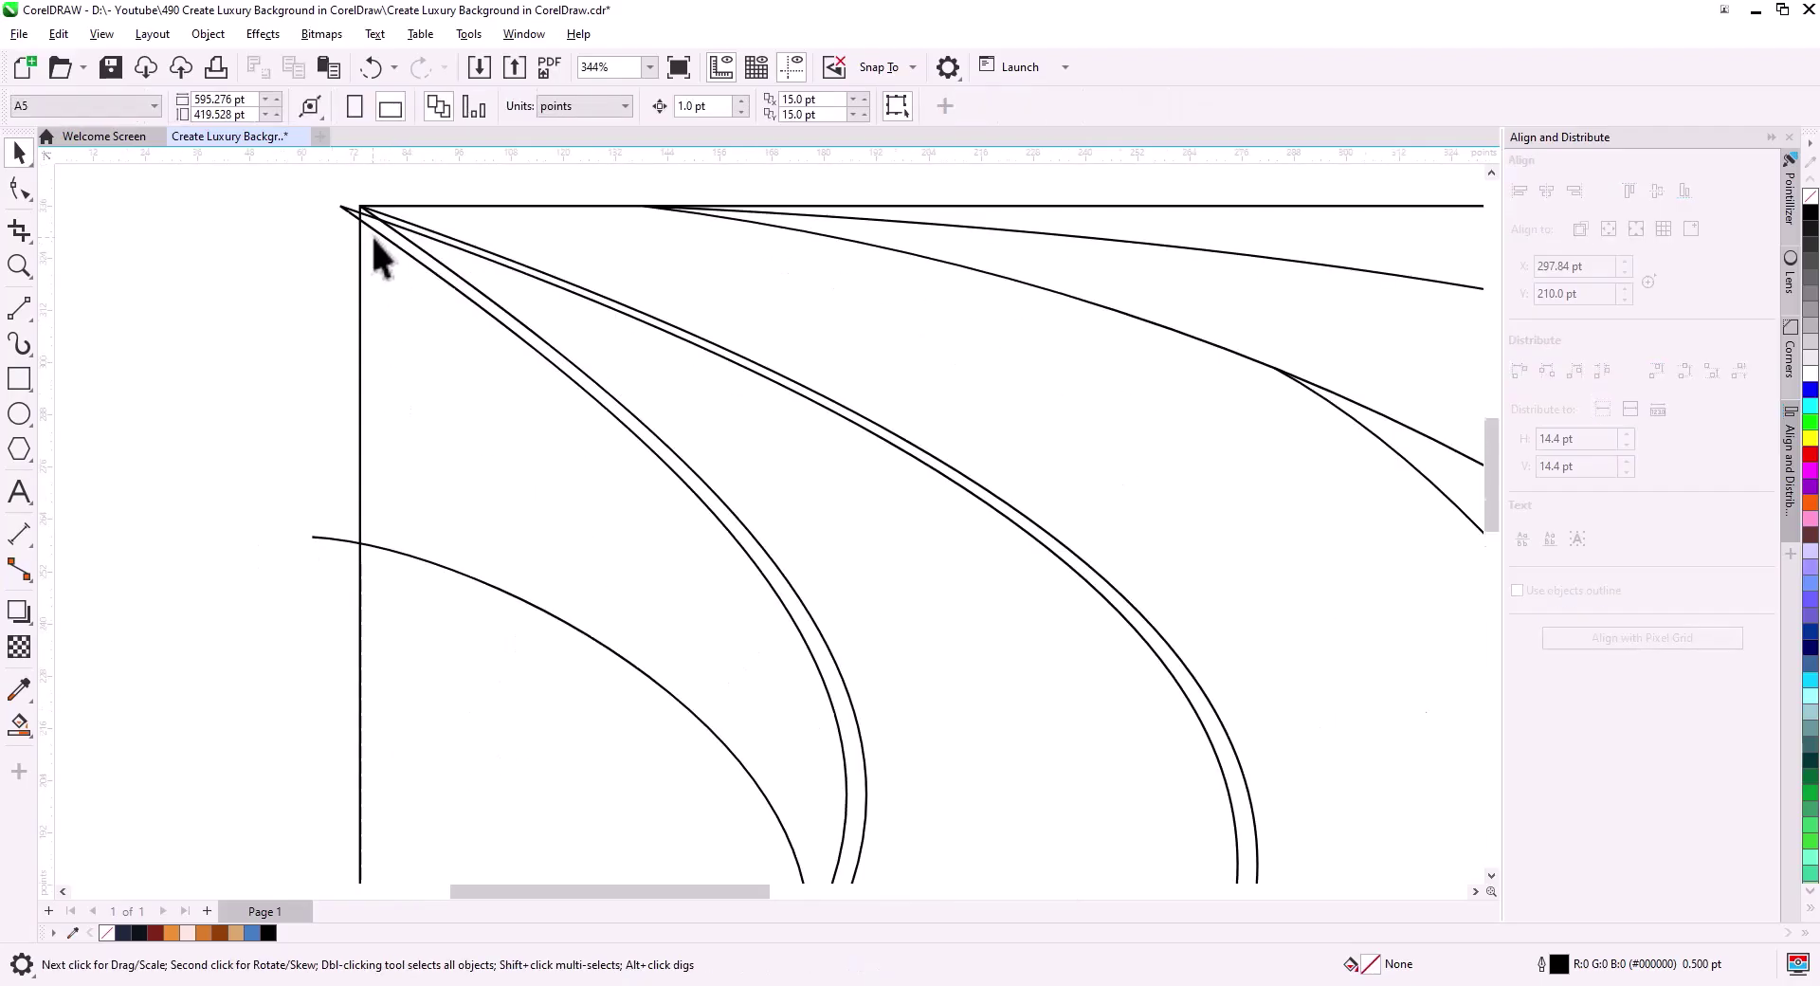
left_click(17, 190)
scroll(244, 435, "up", 2)
left_click(309, 375)
left_click_drag(305, 373, 309, 357)
left_click_drag(761, 686, 512, 331)
left_click_drag(882, 645, 844, 271)
mouse_move(939, 672)
left_mouse_down()
mouse_move(901, 298)
mouse_move(1037, 472)
left_mouse_up()
scroll(940, 554, "down", 2)
left_click_drag(1340, 436, 1351, 443)
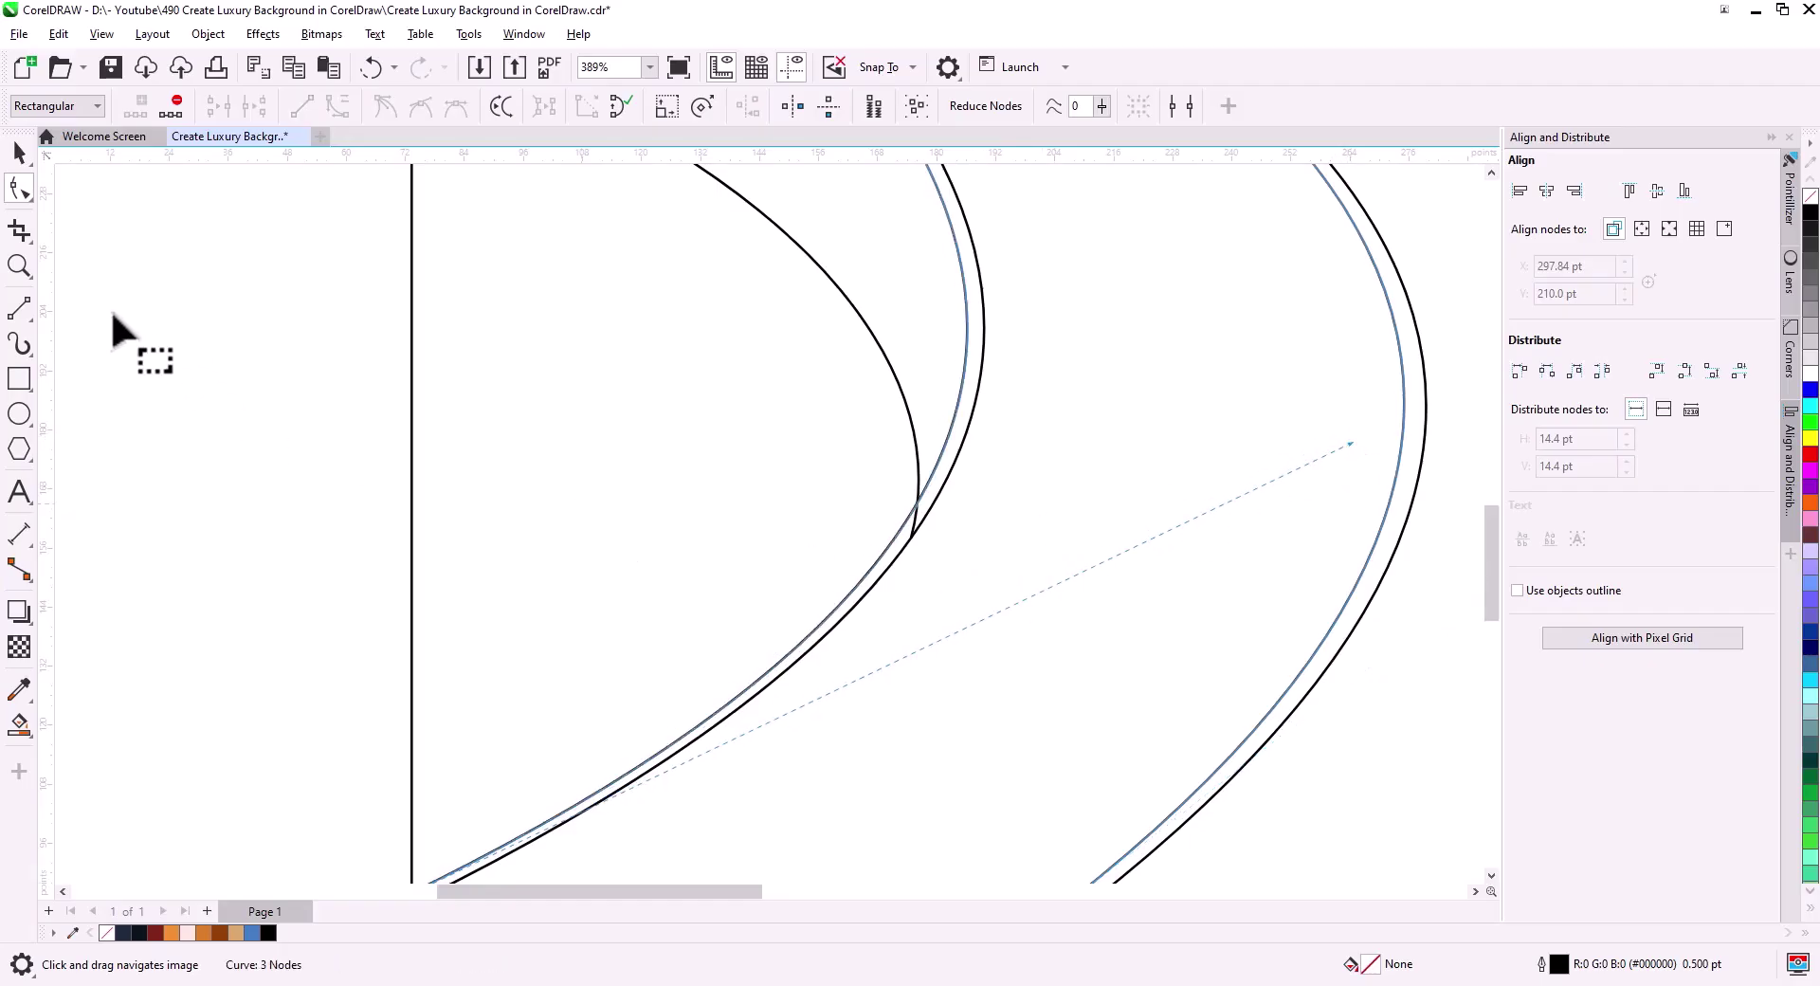
scroll(630, 435, "down", 3)
key("space")
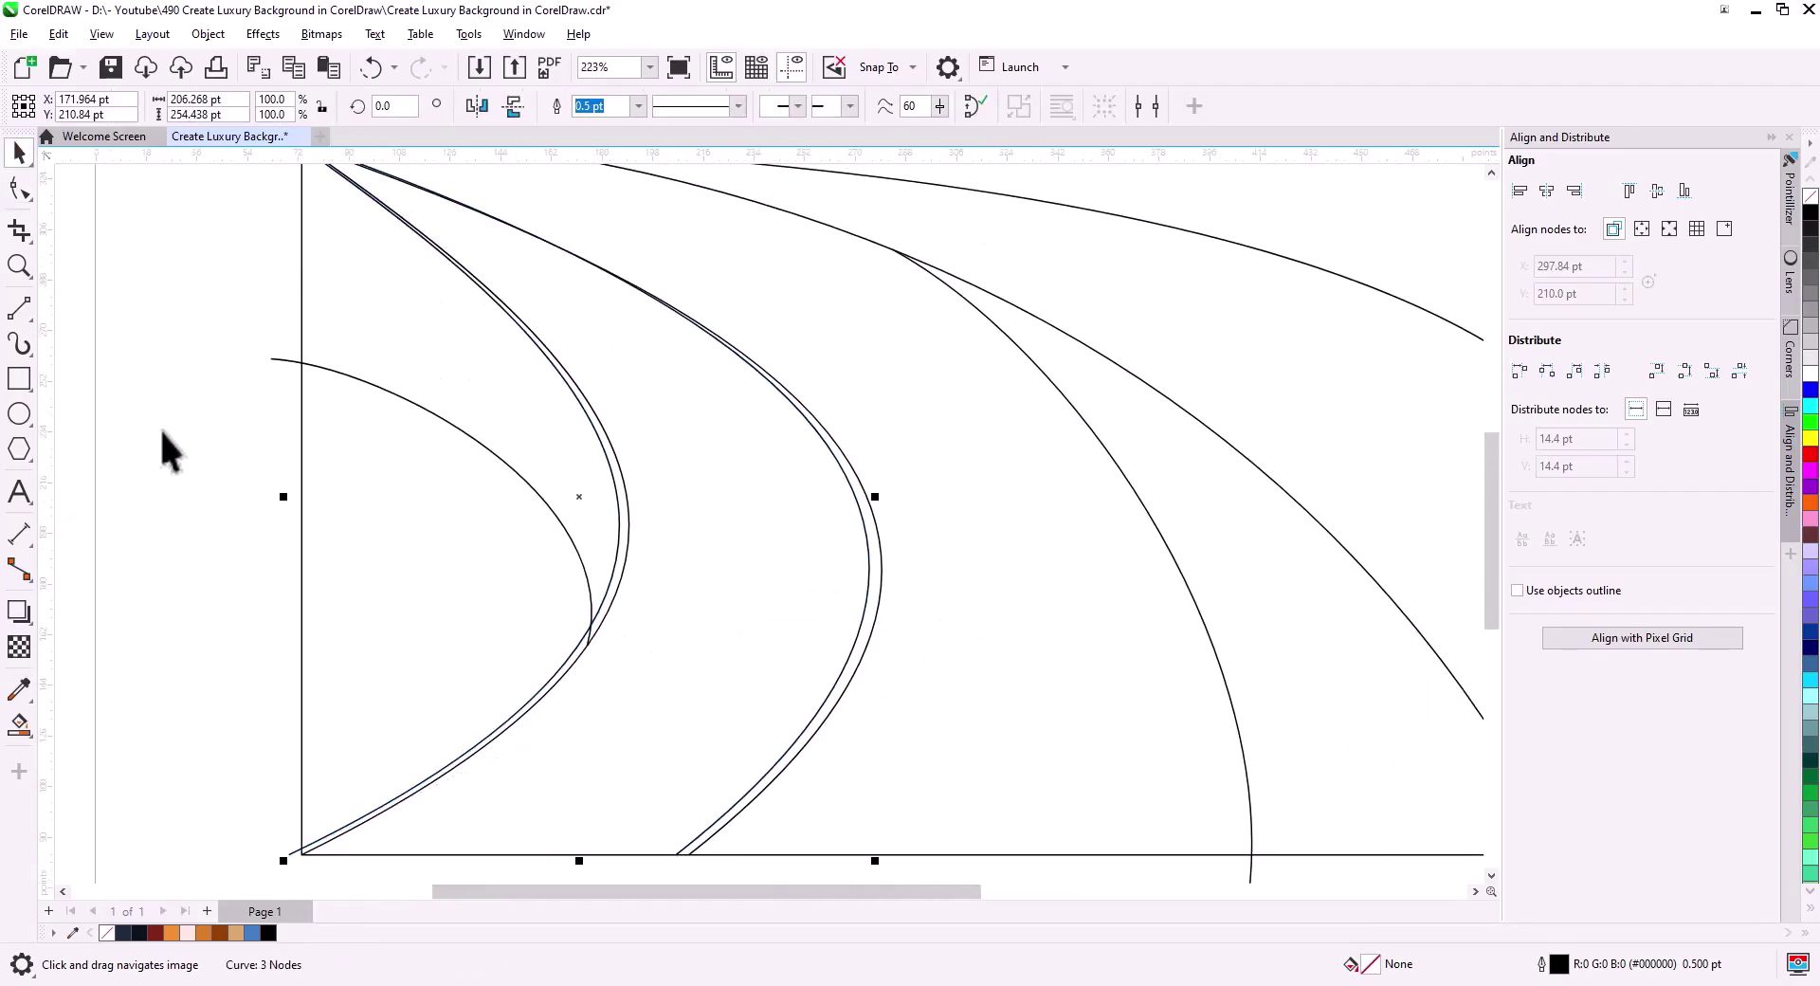
left_click(160, 428)
Cut the small left arc out of the drawing.
left_click_drag(469, 512, 424, 559)
left_click(528, 558)
right_click(532, 557)
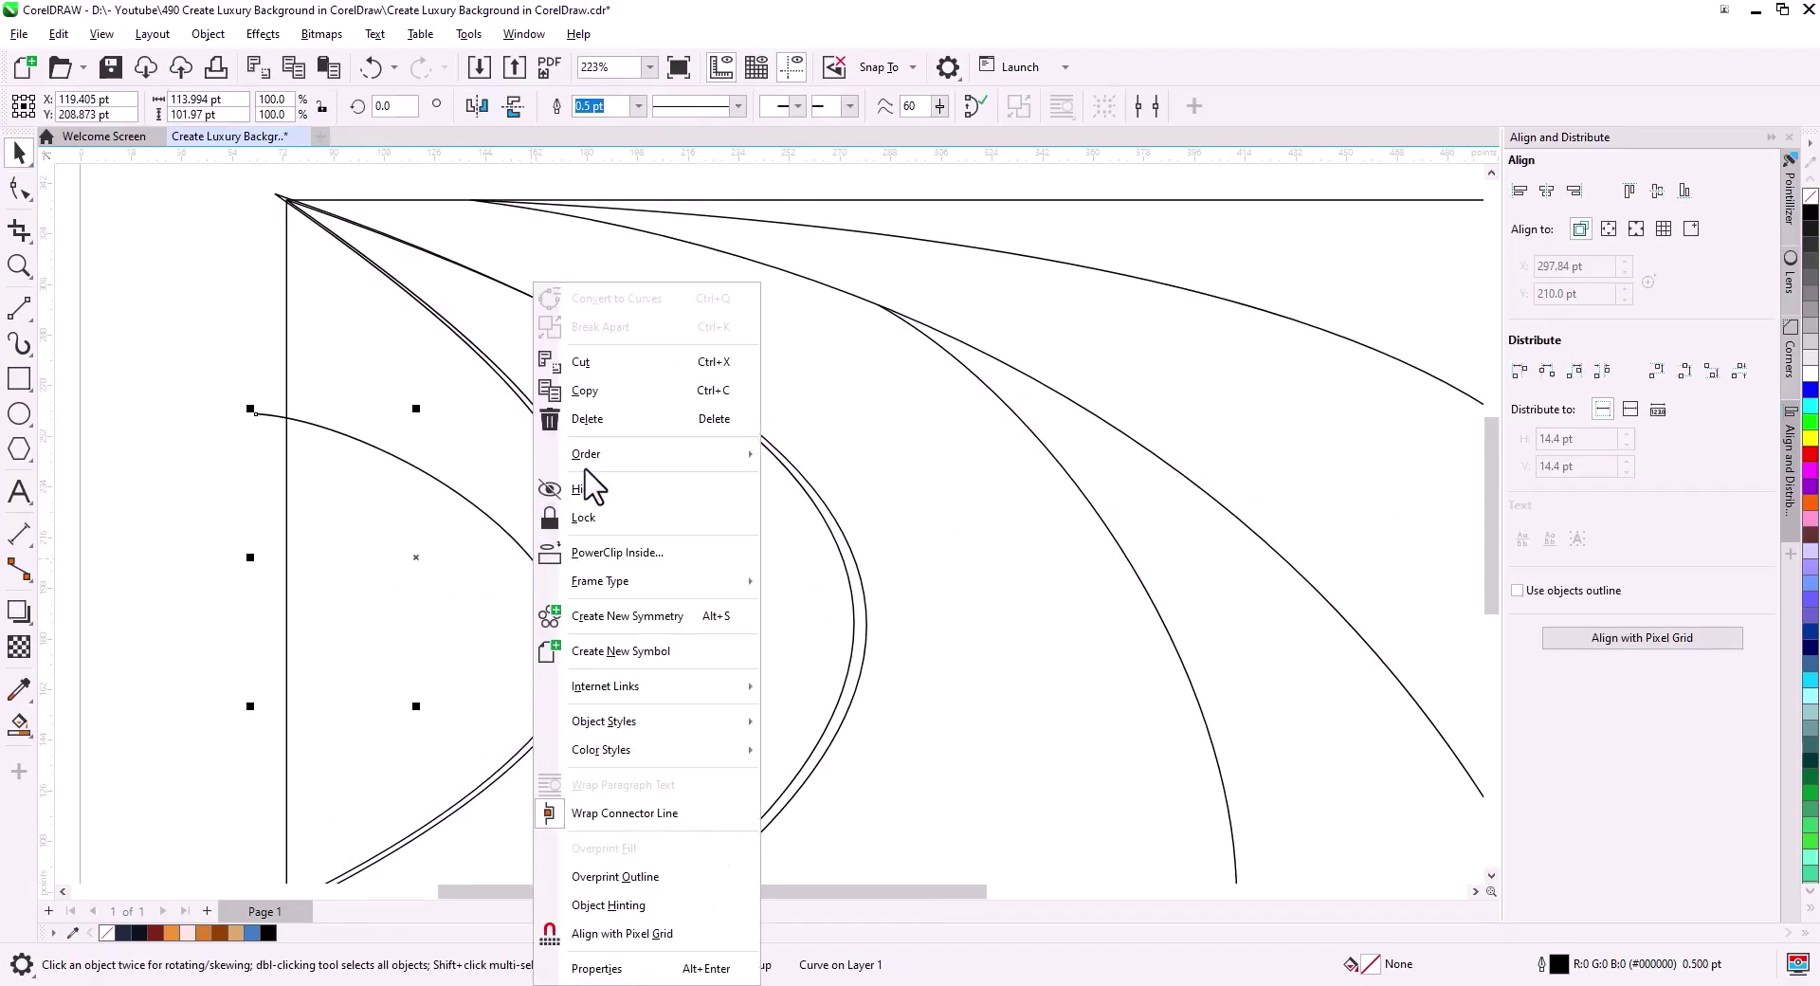
left_click(581, 361)
Smart Fill the narrow strip between the inner left curve and its duplicate with blue, and paste the small arc back.
left_click(19, 725)
left_click(85, 794)
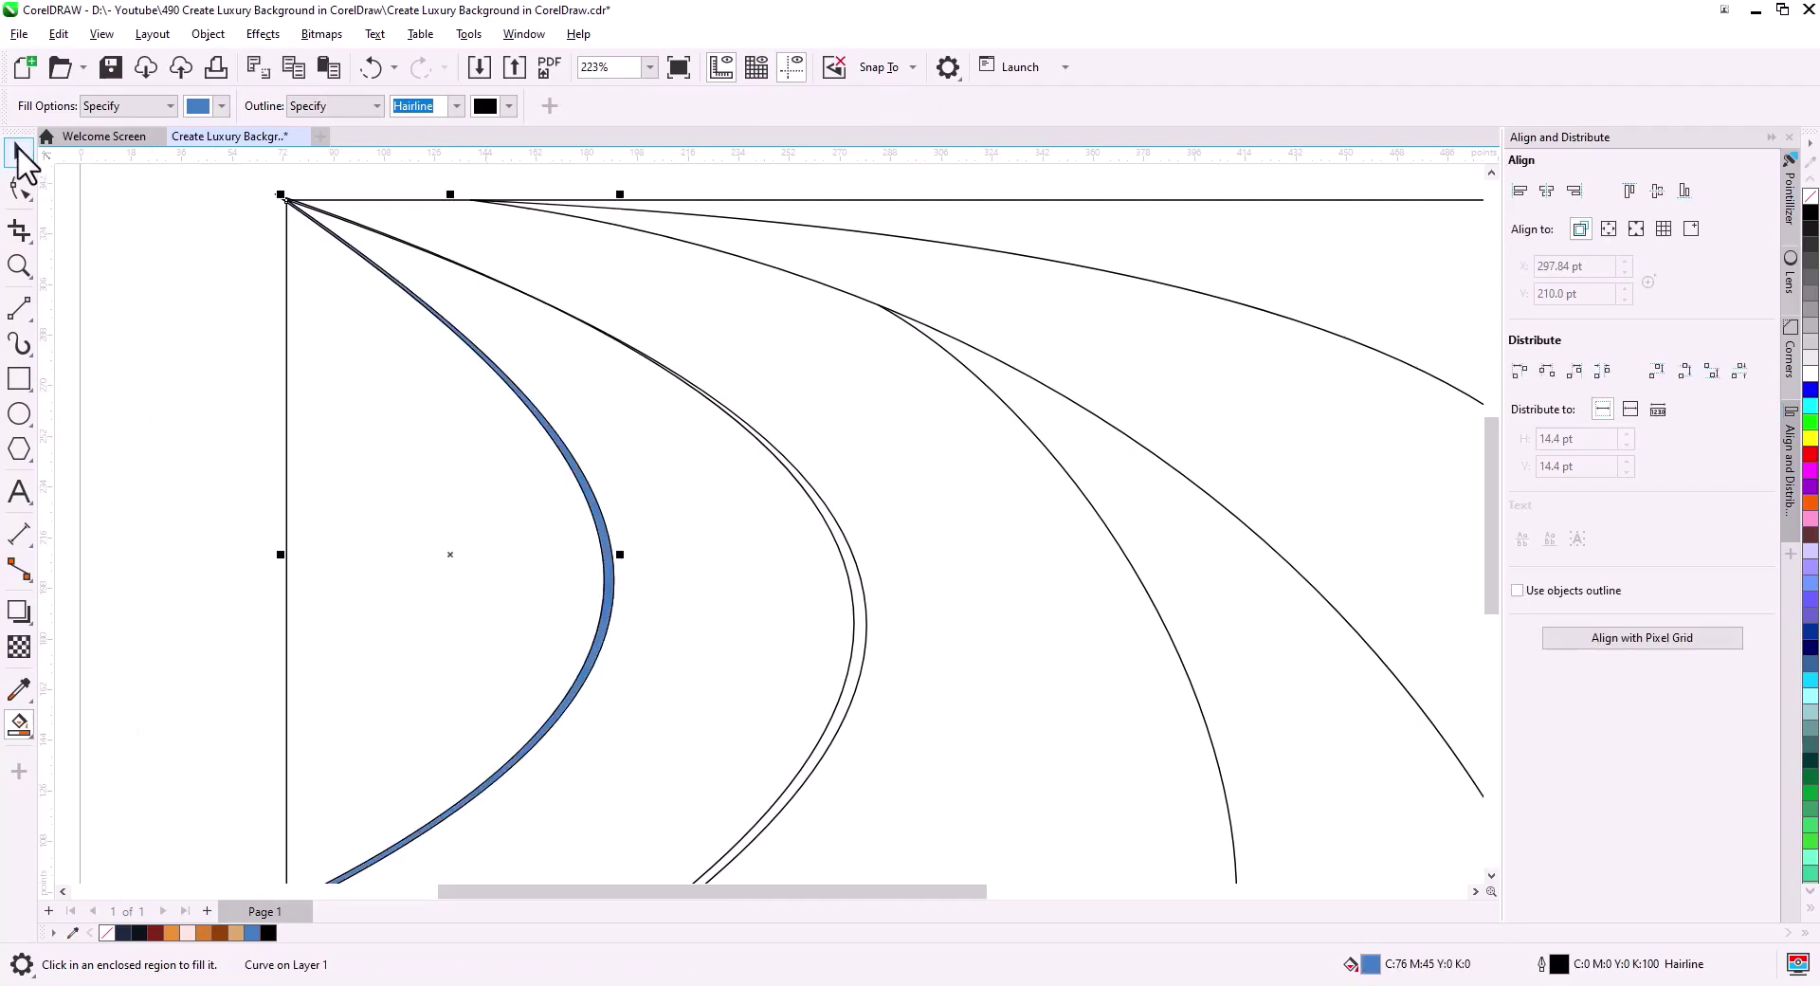
left_click(19, 152)
key("ctrl+v")
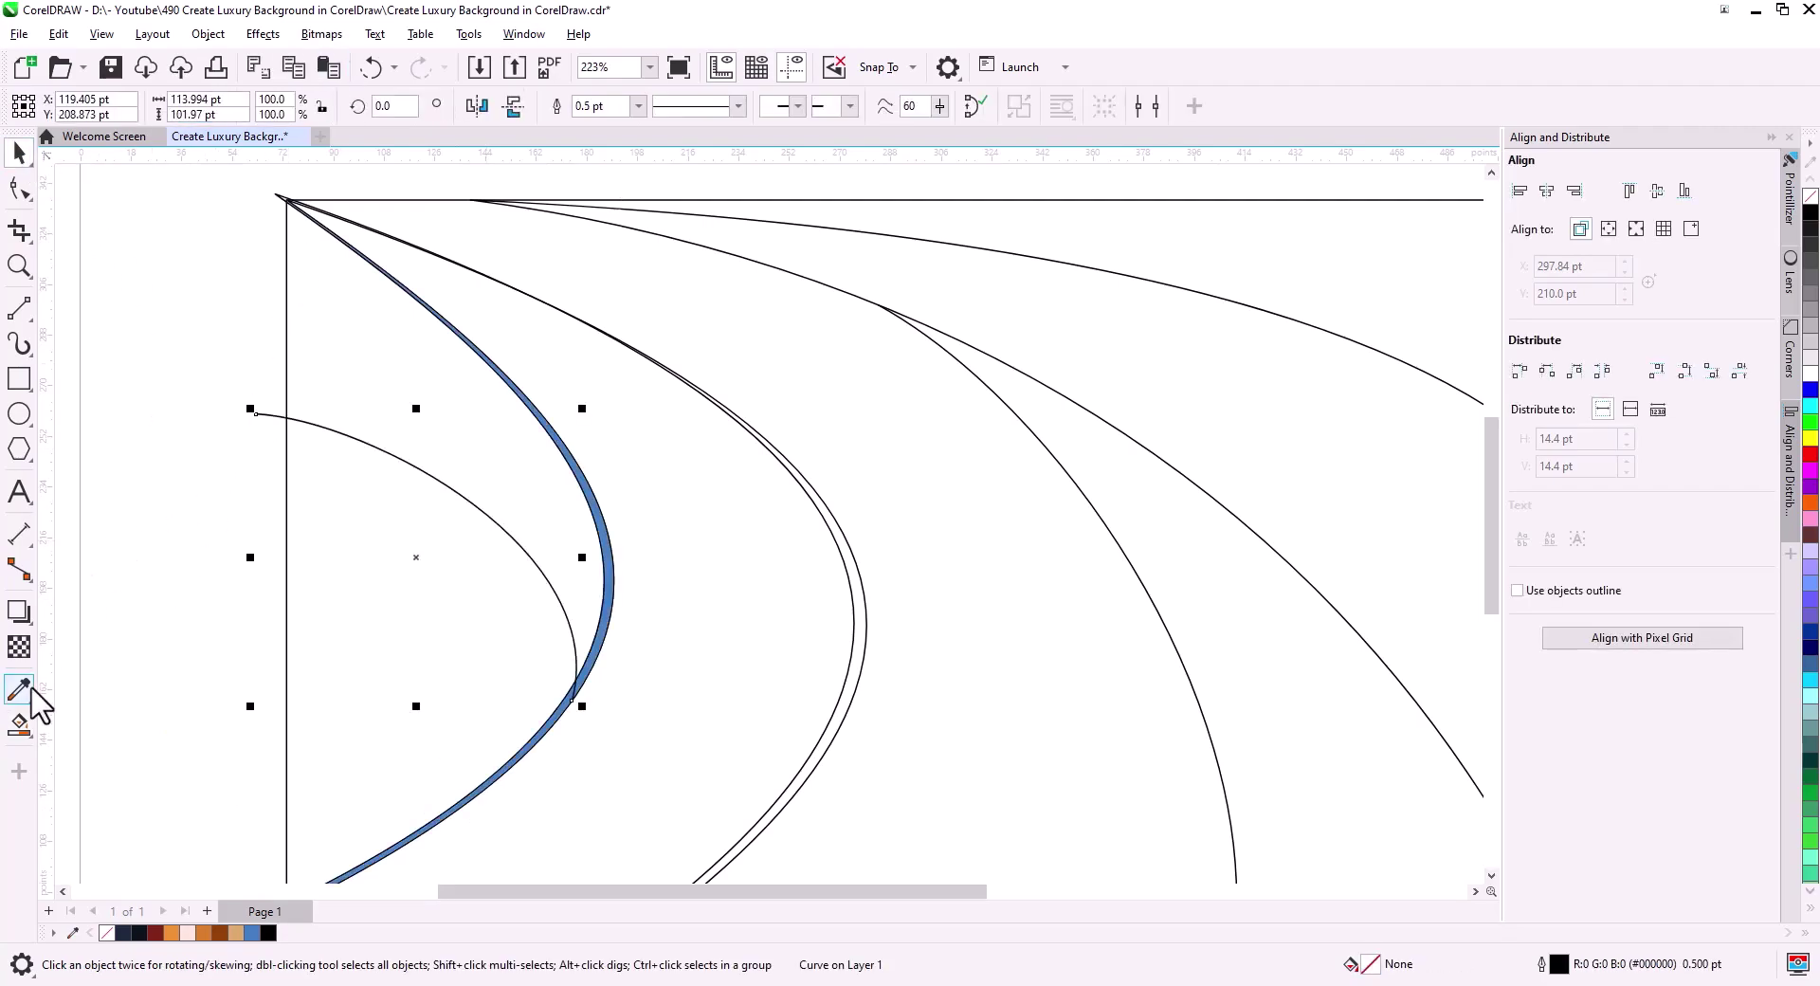
Duplicate the large right-hand curve with a slight offset and move its starting node back to the original's start on the top edge.
left_click_drag(820, 663, 503, 595)
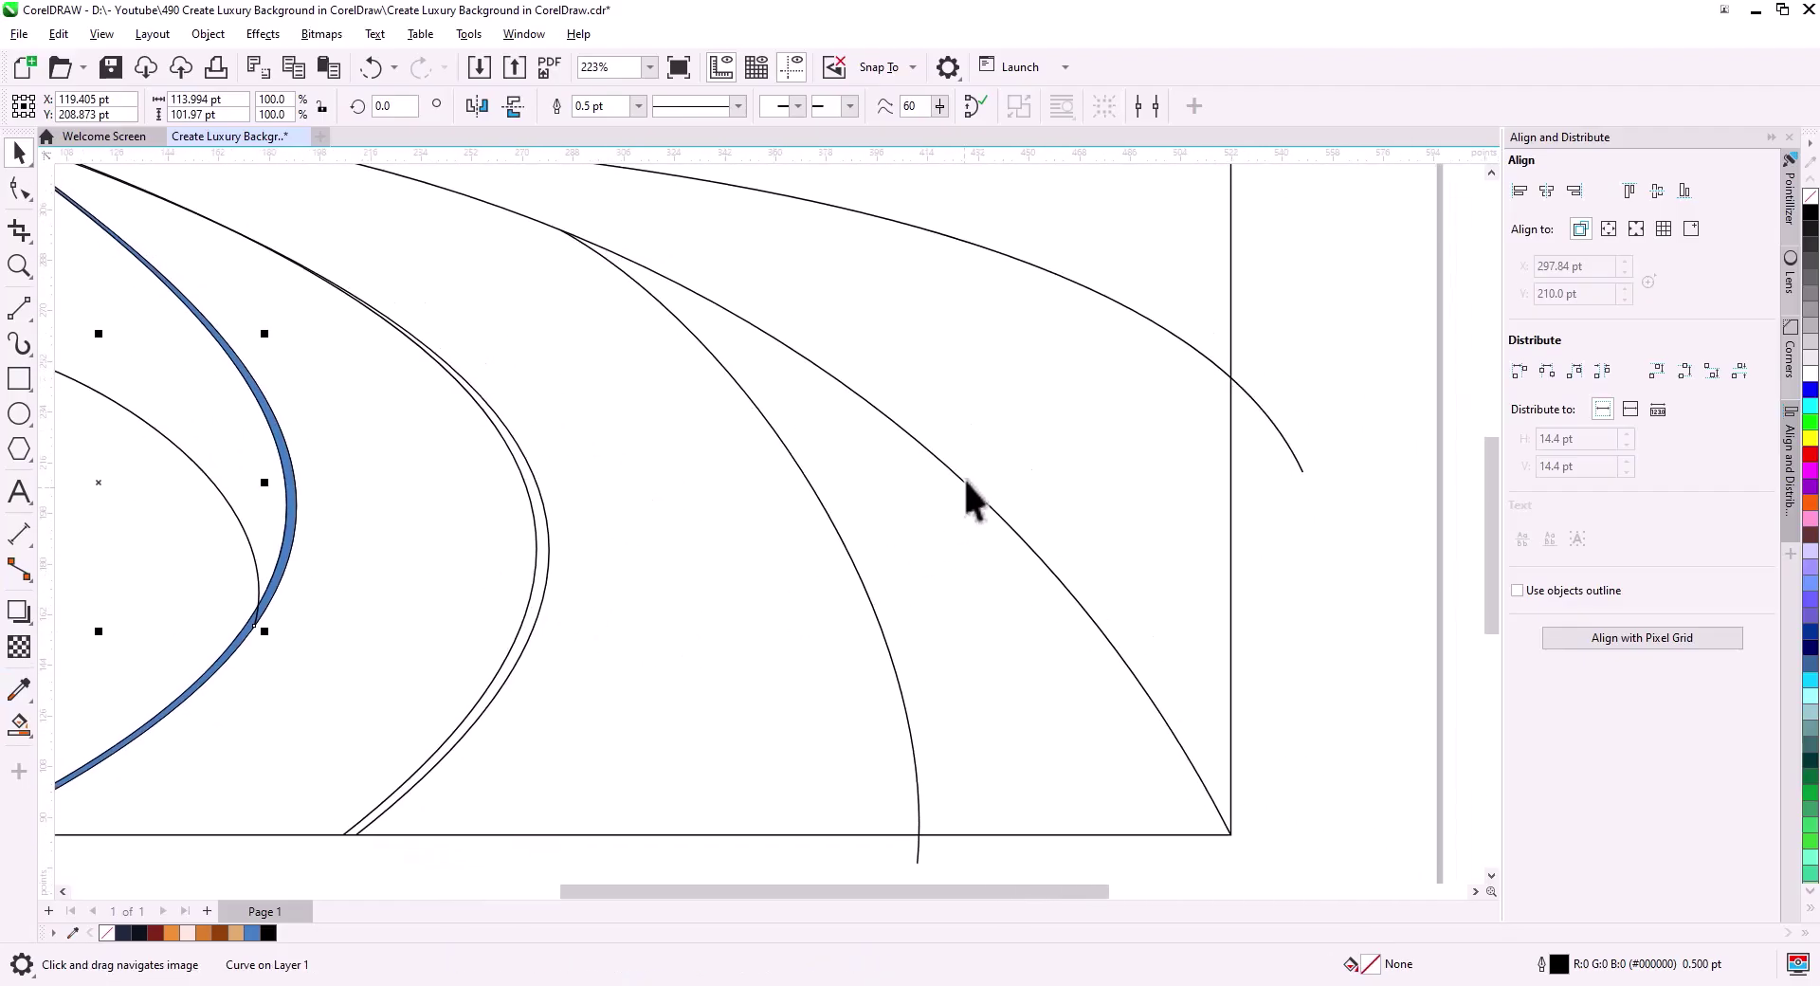
scroll(1100, 692, "down", 1)
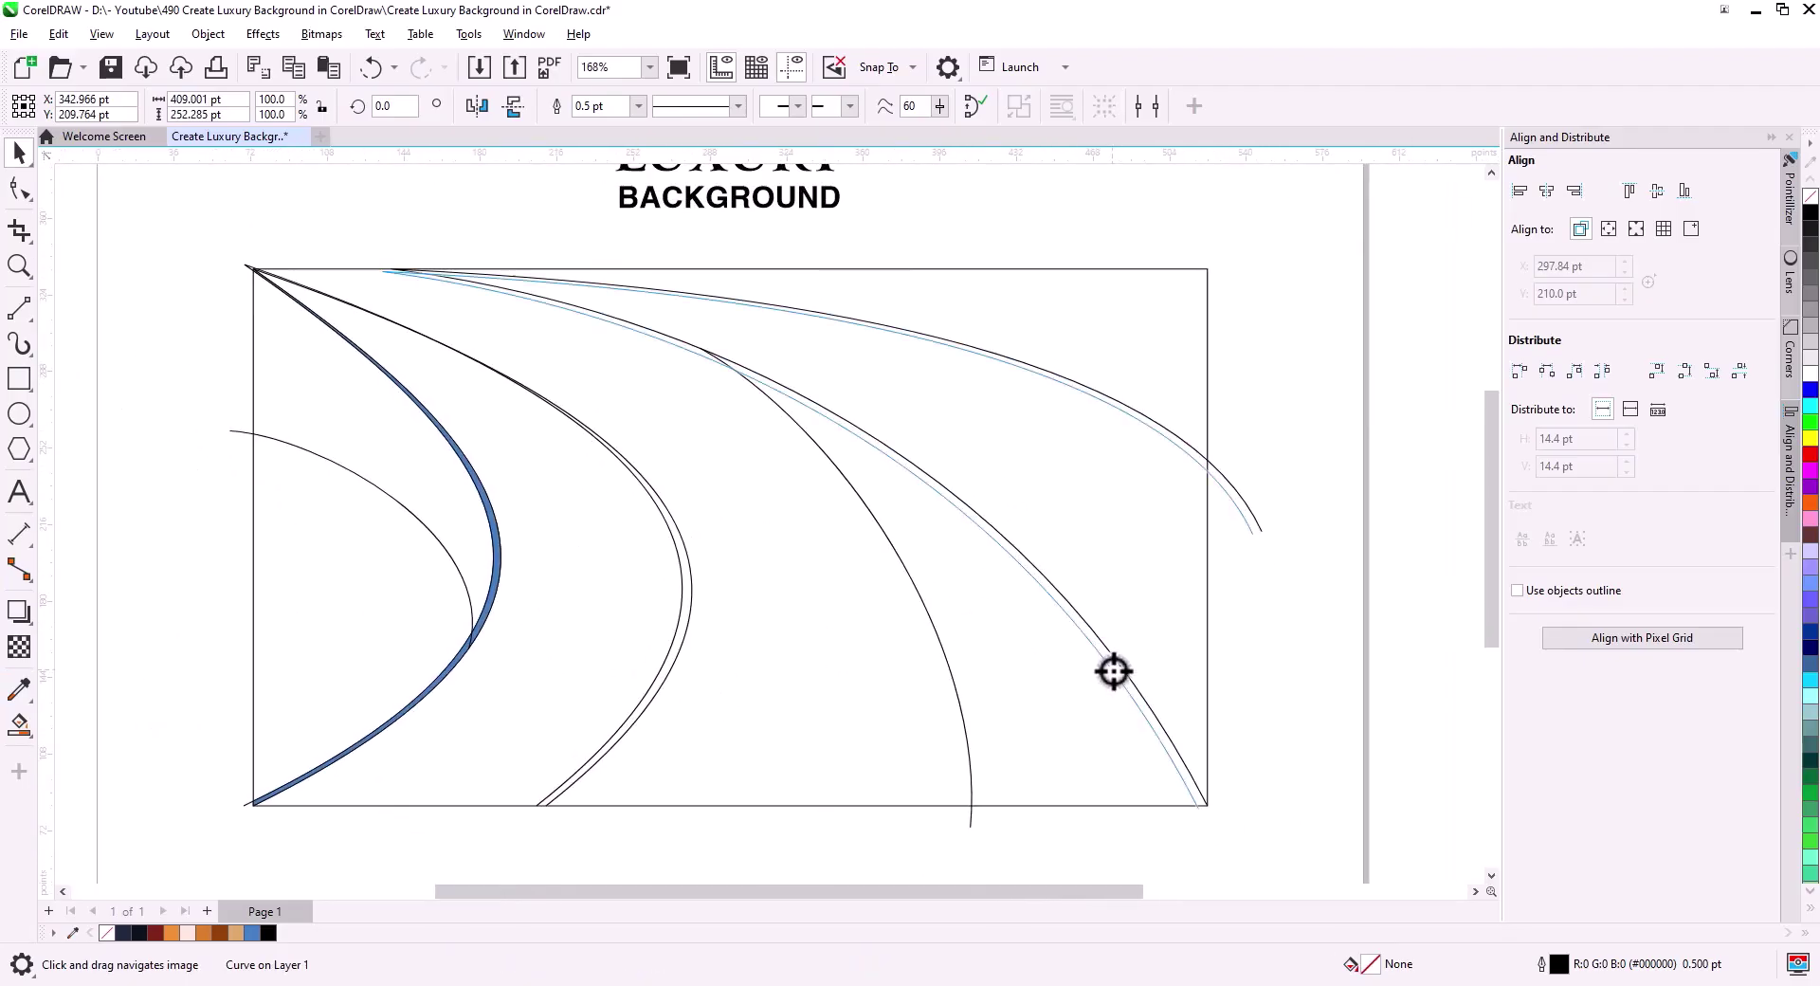
scroll(358, 274, "up", 3)
left_click(19, 188)
left_click_drag(459, 328, 490, 322)
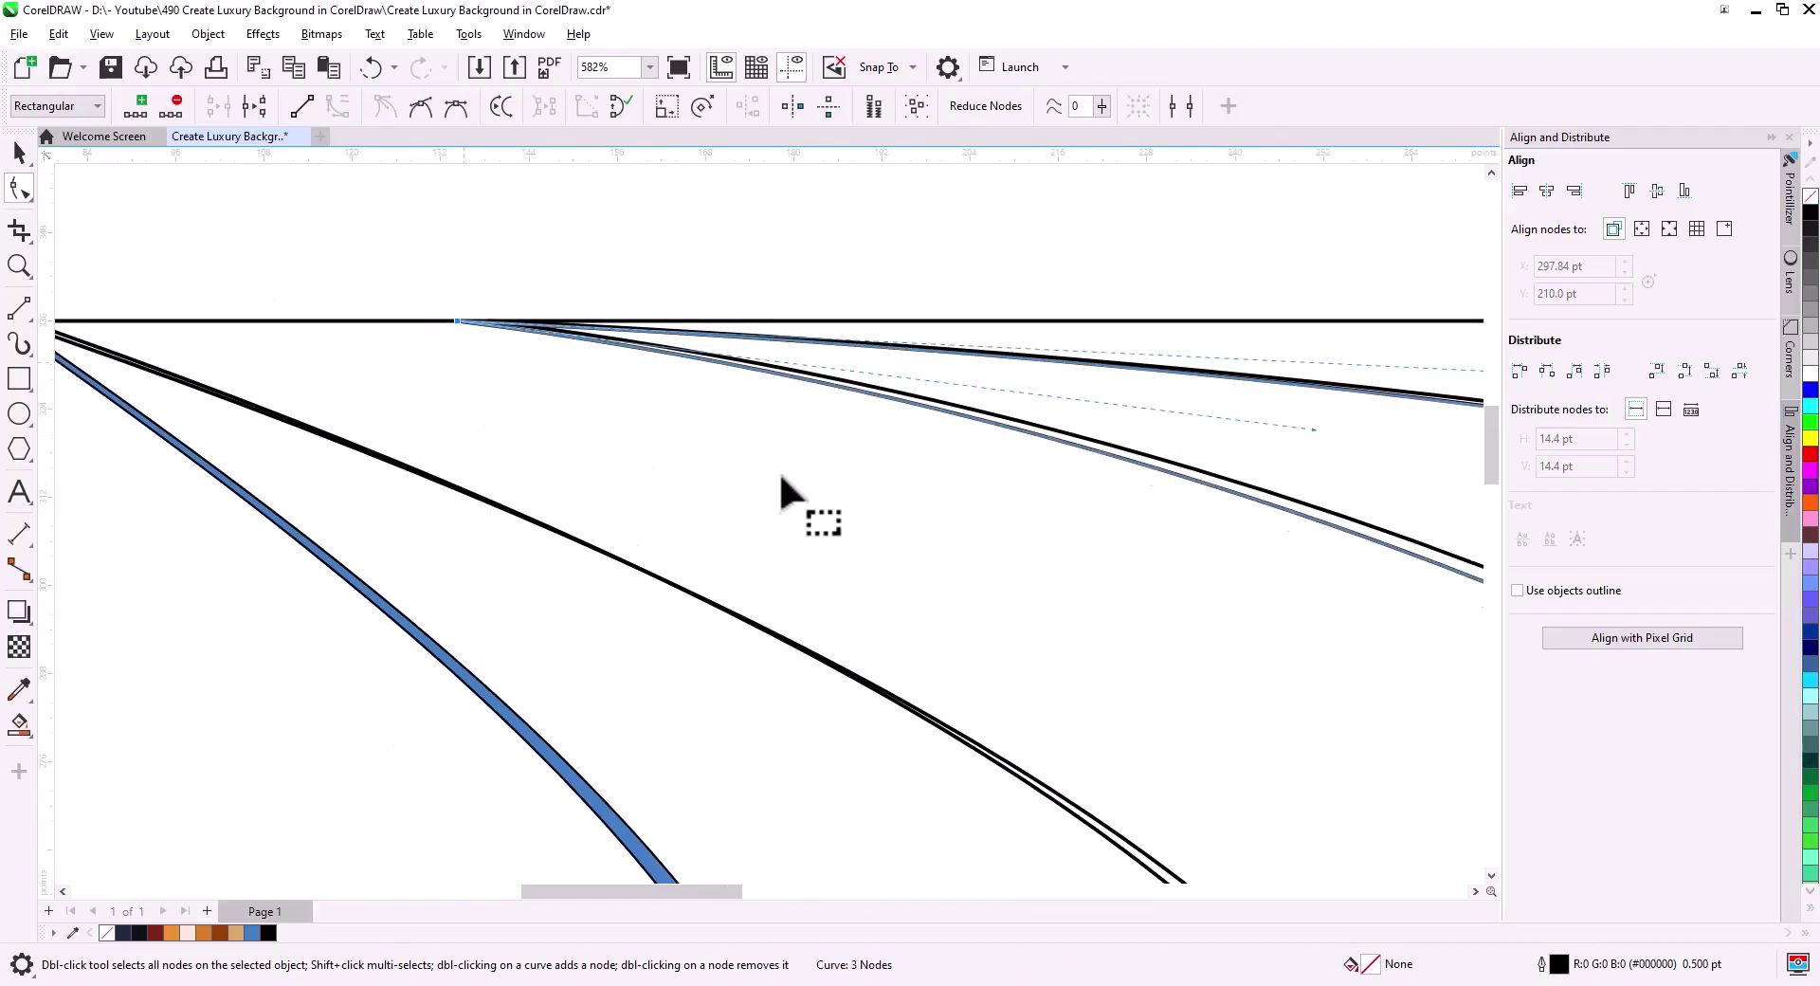
scroll(778, 470, "down", 2)
left_click_drag(1242, 683, 560, 379)
Cut the inner right arc and Smart Fill the narrow strip between the lower right-hand curve and its duplicate with blue.
left_click(19, 153)
left_click(821, 492)
key("Delete")
left_click(19, 725)
left_click(834, 386)
left_click(19, 154)
Paste the inner right arc back and delete the offset duplicates of the large right and left curves.
scroll(350, 494, "down", 2)
left_click_drag(704, 716, 792, 581)
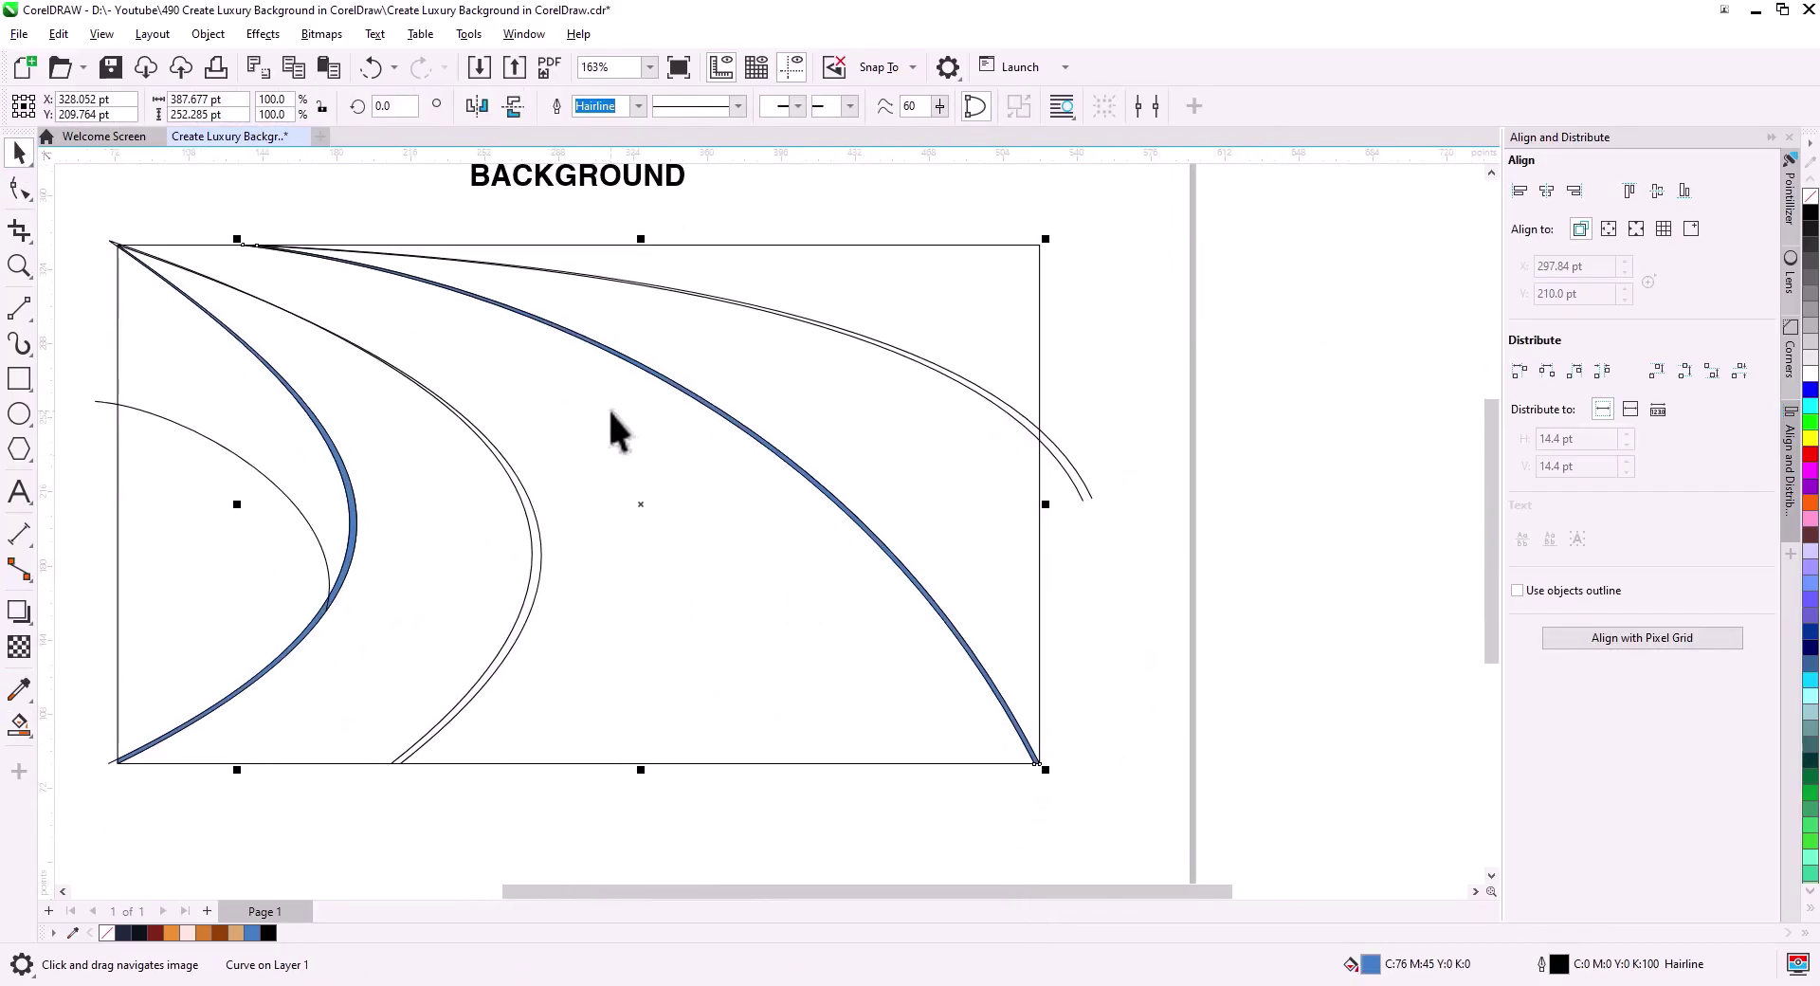
left_click(328, 67)
left_click(1109, 516)
left_click(1079, 491)
key("Delete")
left_click(395, 762)
left_click(269, 582)
Duplicate the small left arc with a slight offset and Smart Fill the strip between the two arcs and the region above them with blue.
scroll(252, 572, "up", 2)
left_click_drag(253, 572, 407, 614)
left_click(529, 562)
left_click_drag(411, 496, 420, 488)
left_click(474, 532)
left_click(19, 725)
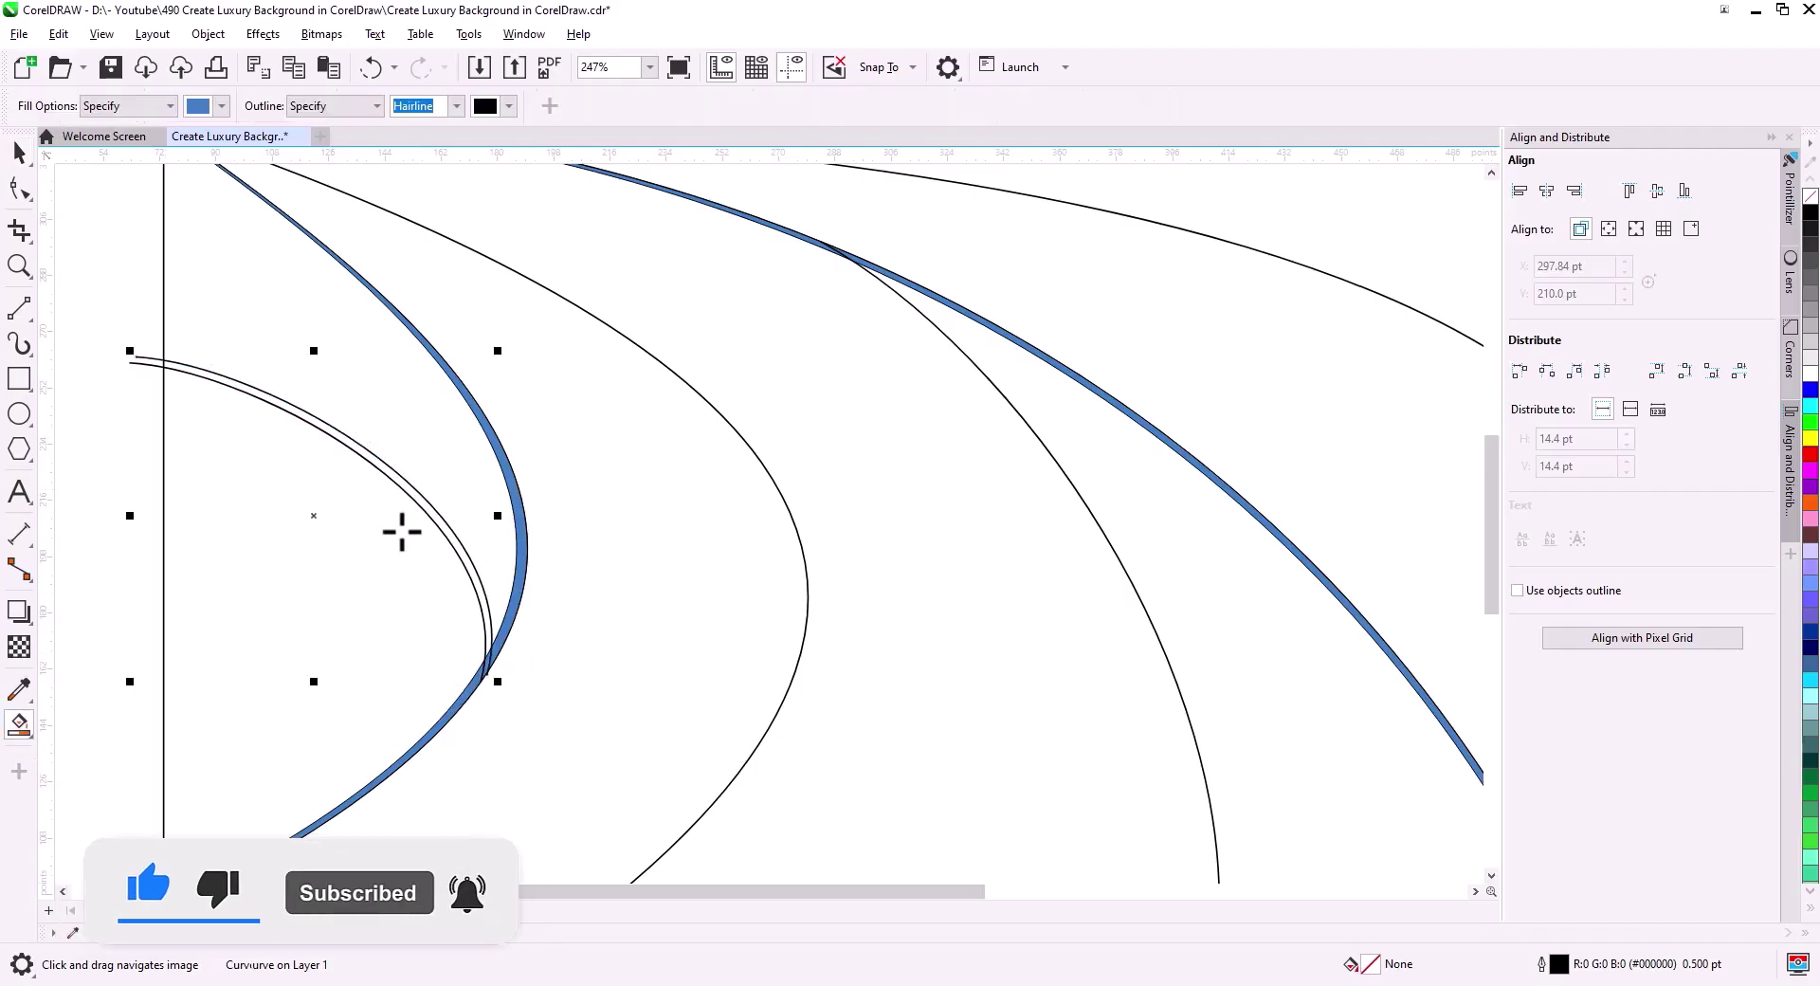
left_click(418, 499)
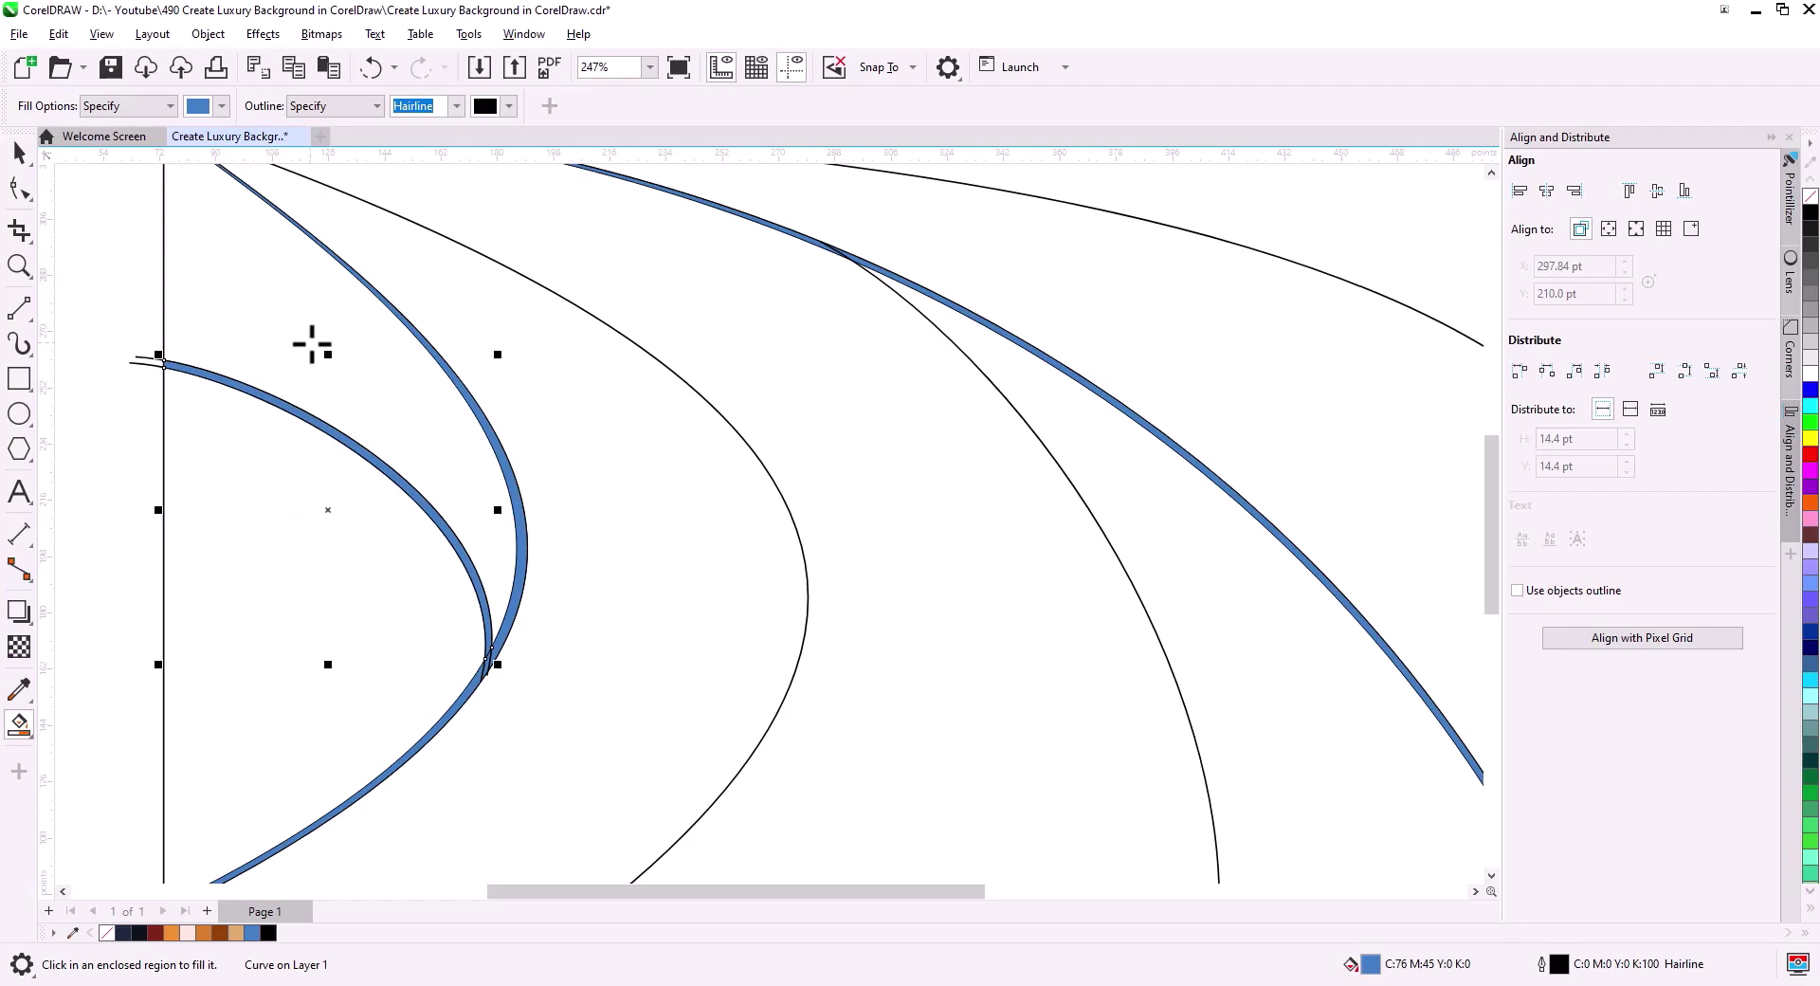
left_click(17, 151)
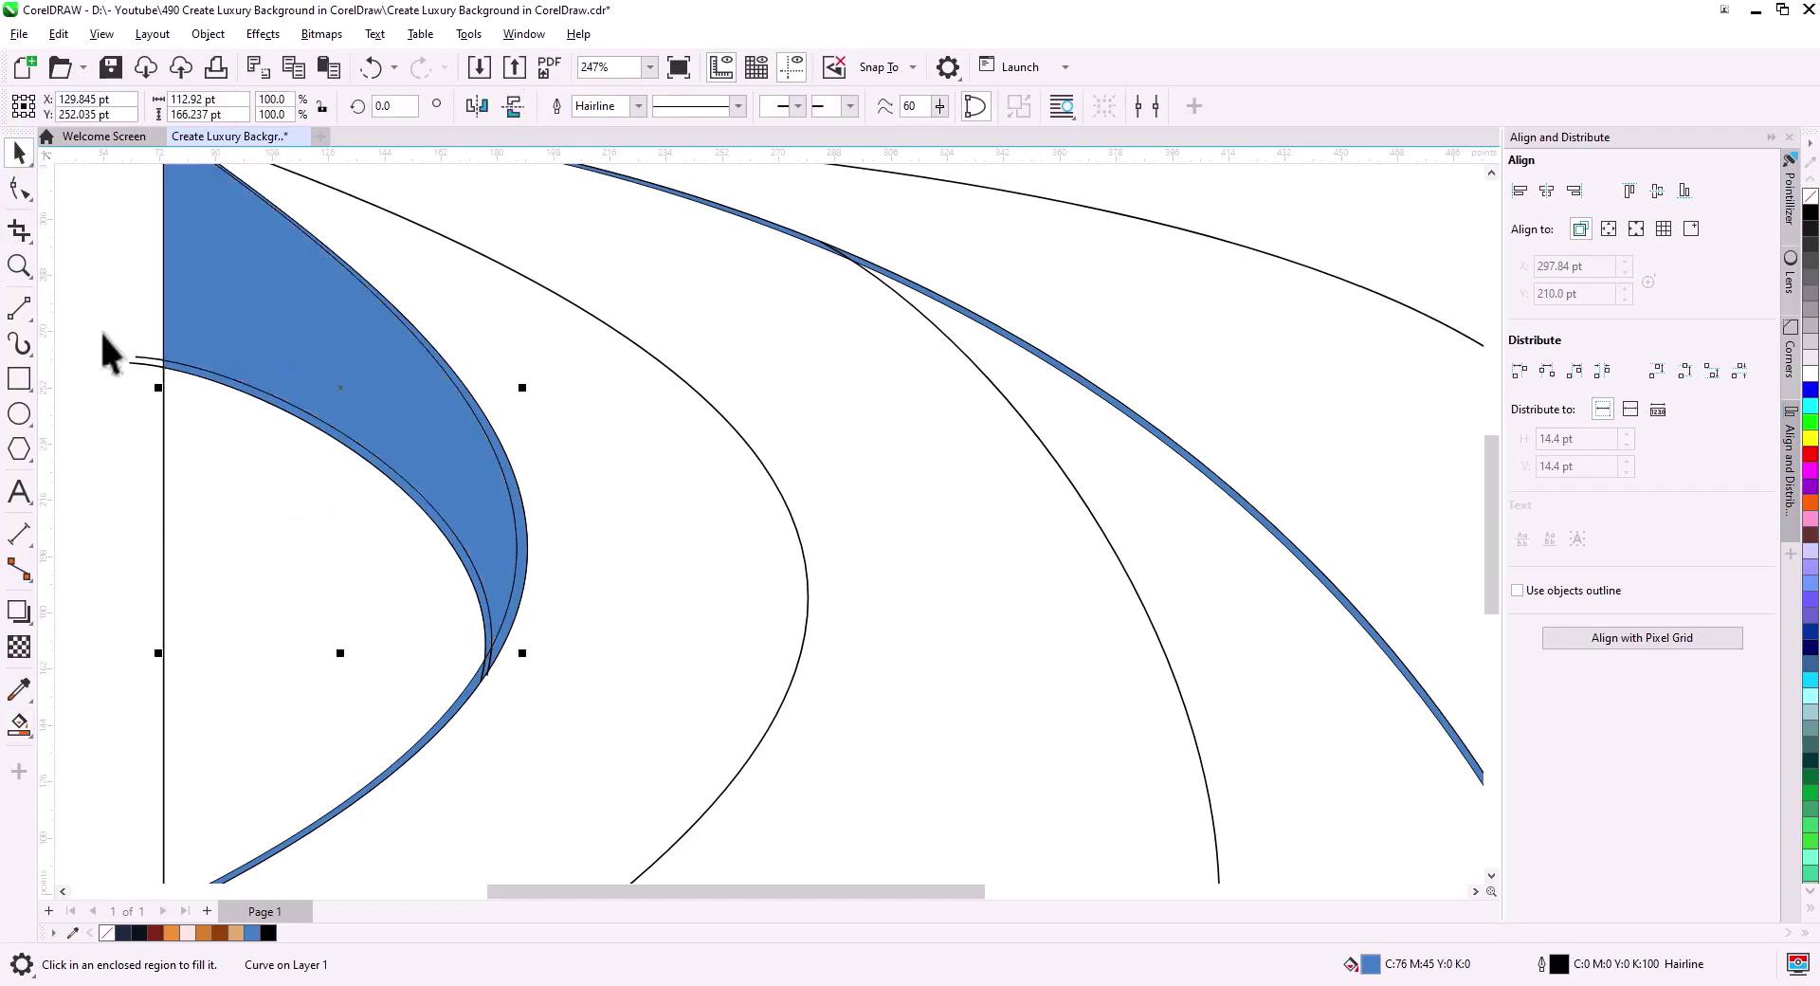
Delete the small left arc and its duplicate, leaving only the filled shapes.
left_click(128, 358)
key("Delete")
left_click(140, 353)
key("Delete")
Duplicate the inner right arc with a slight offset to the right.
left_click_drag(620, 529, 237, 321)
scroll(440, 465, "down", 1)
left_click_drag(440, 464, 424, 550)
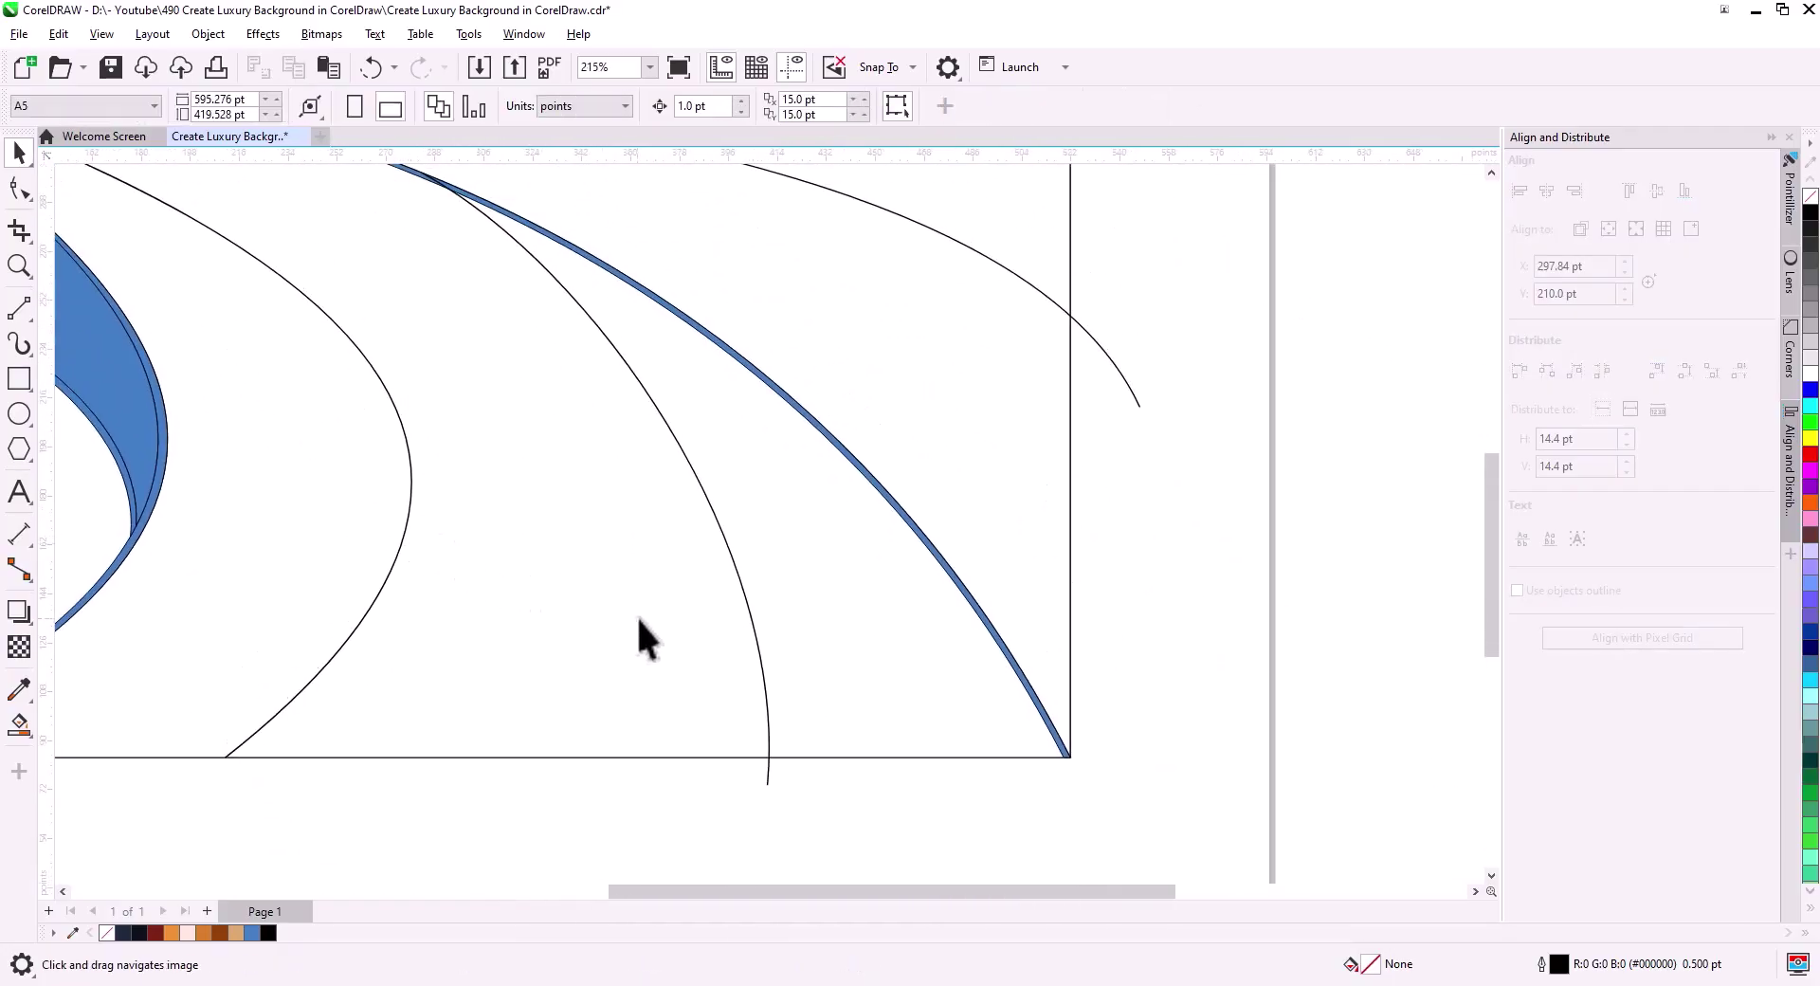
left_click_drag(736, 569, 751, 575)
left_click(792, 618)
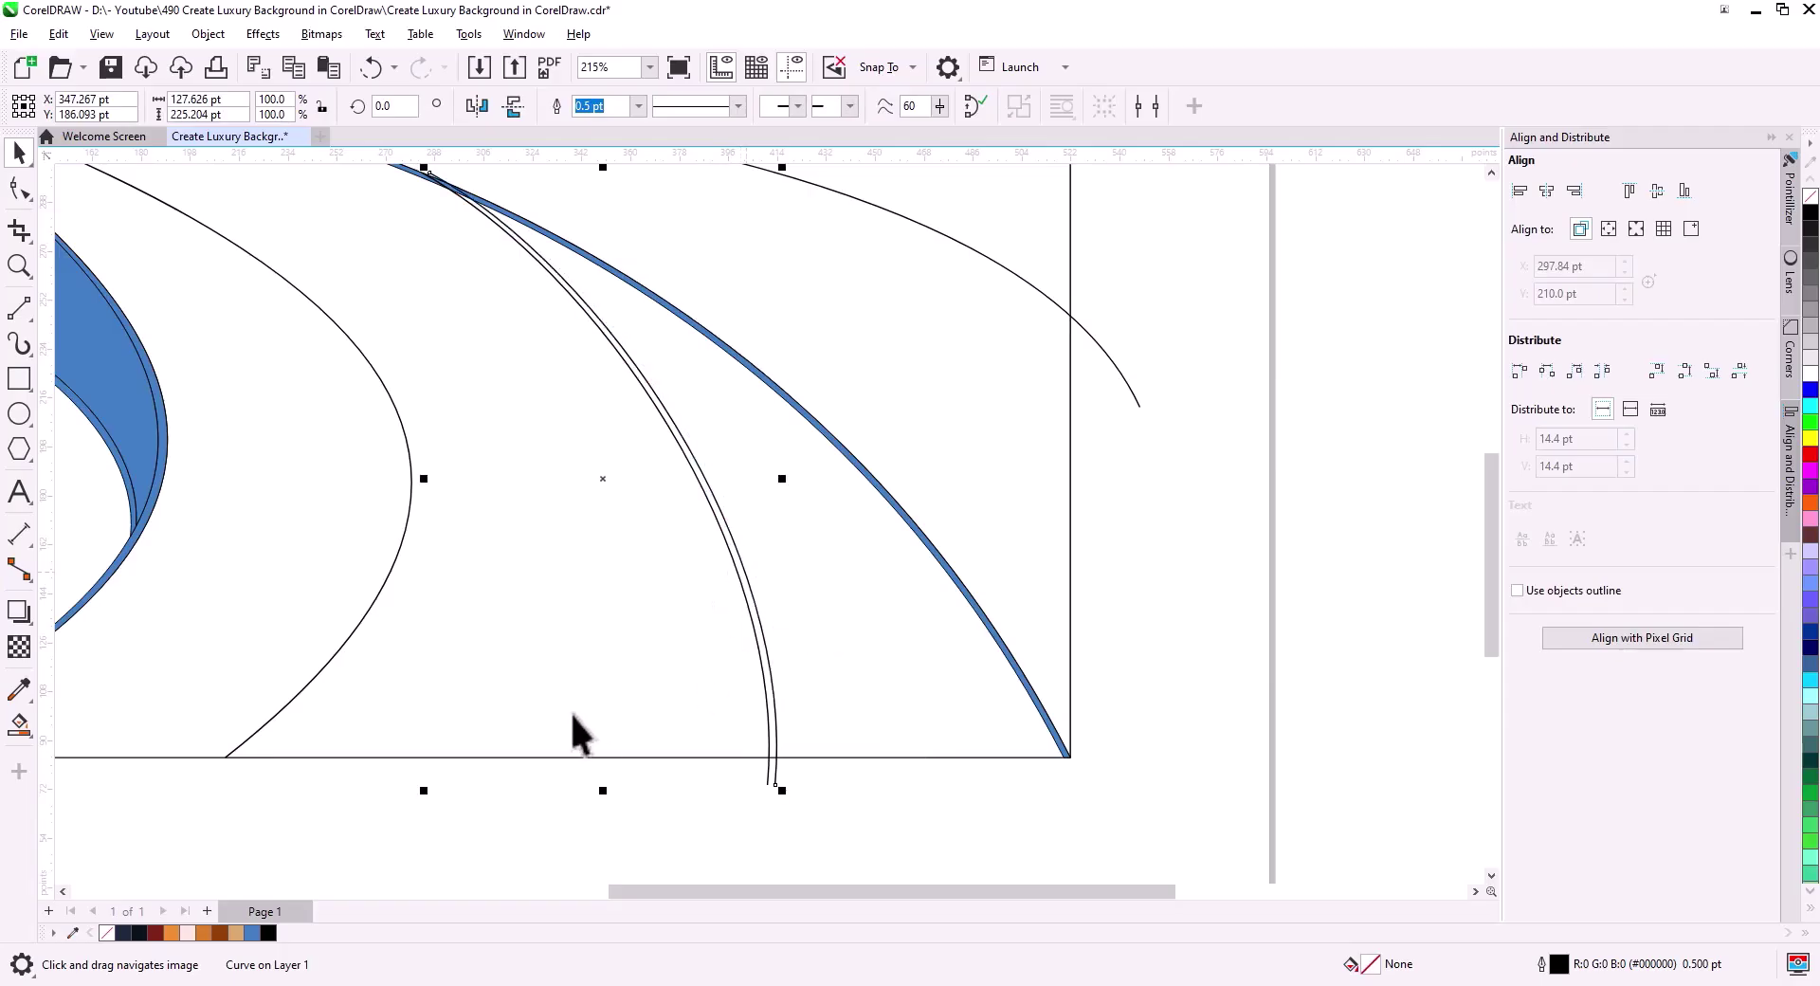
Smart Fill the inner right strip, both large right-hand regions and the region inside the outer left curve with blue.
left_click(772, 750)
left_click(869, 723)
left_click(232, 410)
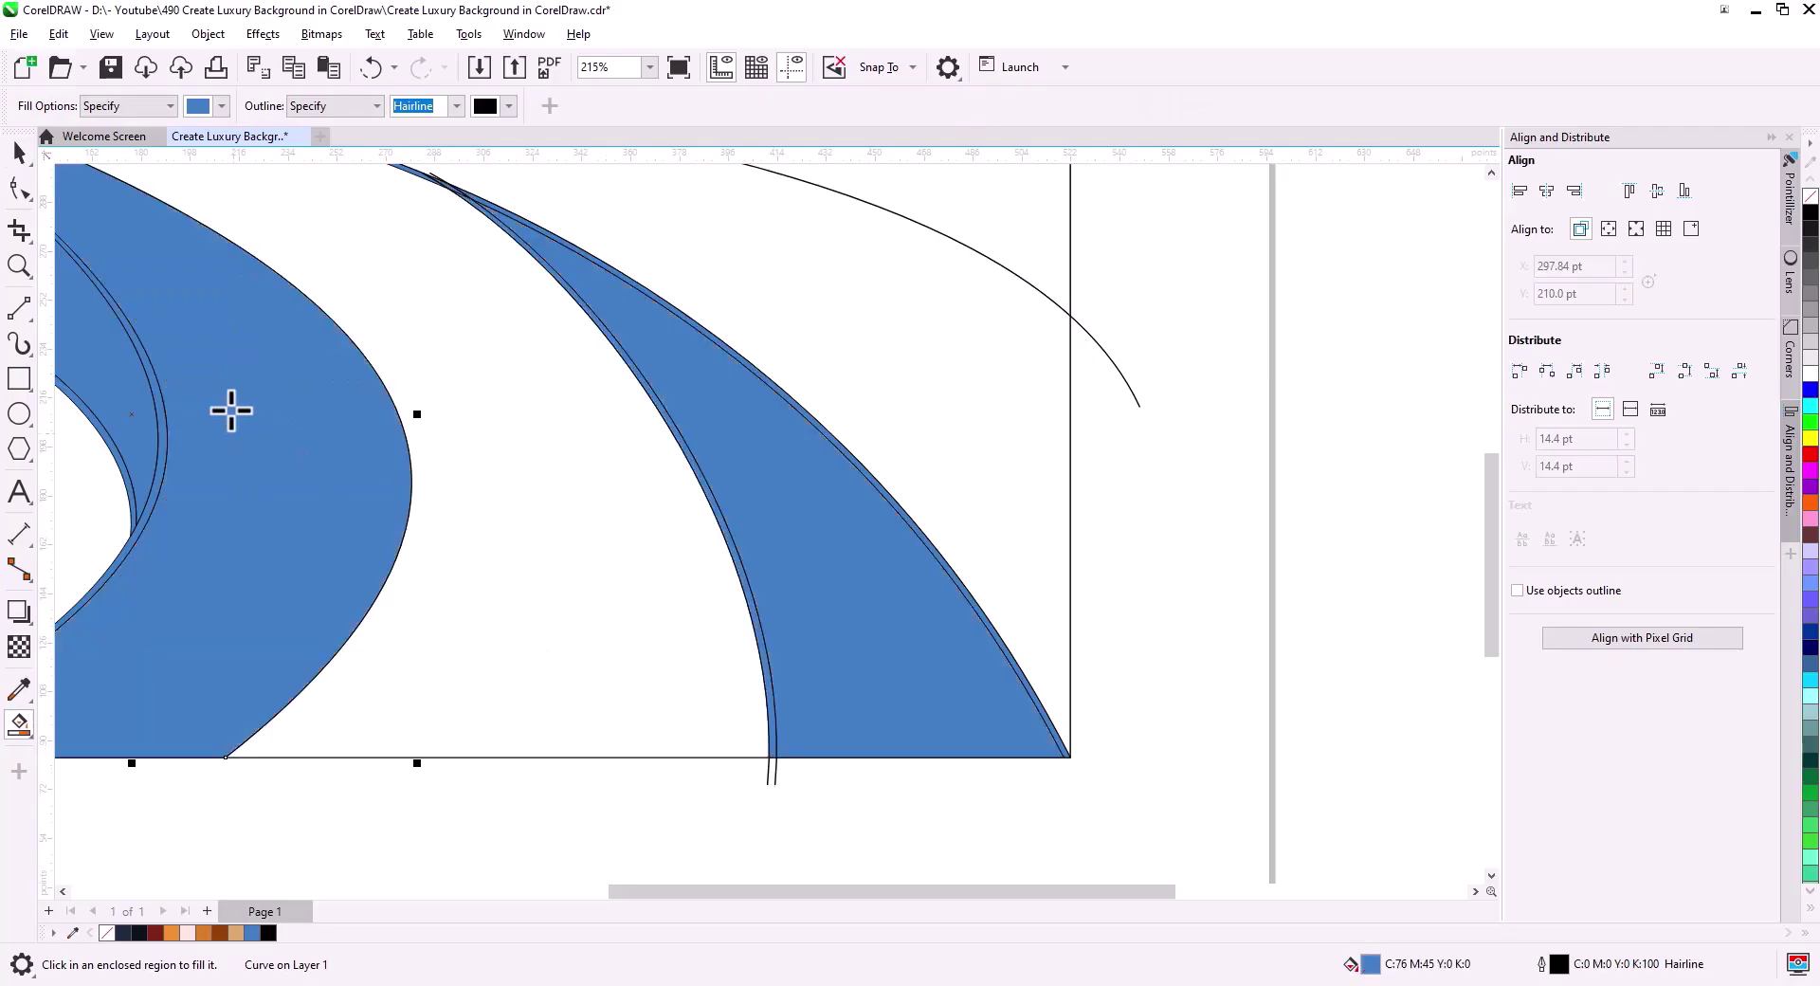
left_click(935, 348)
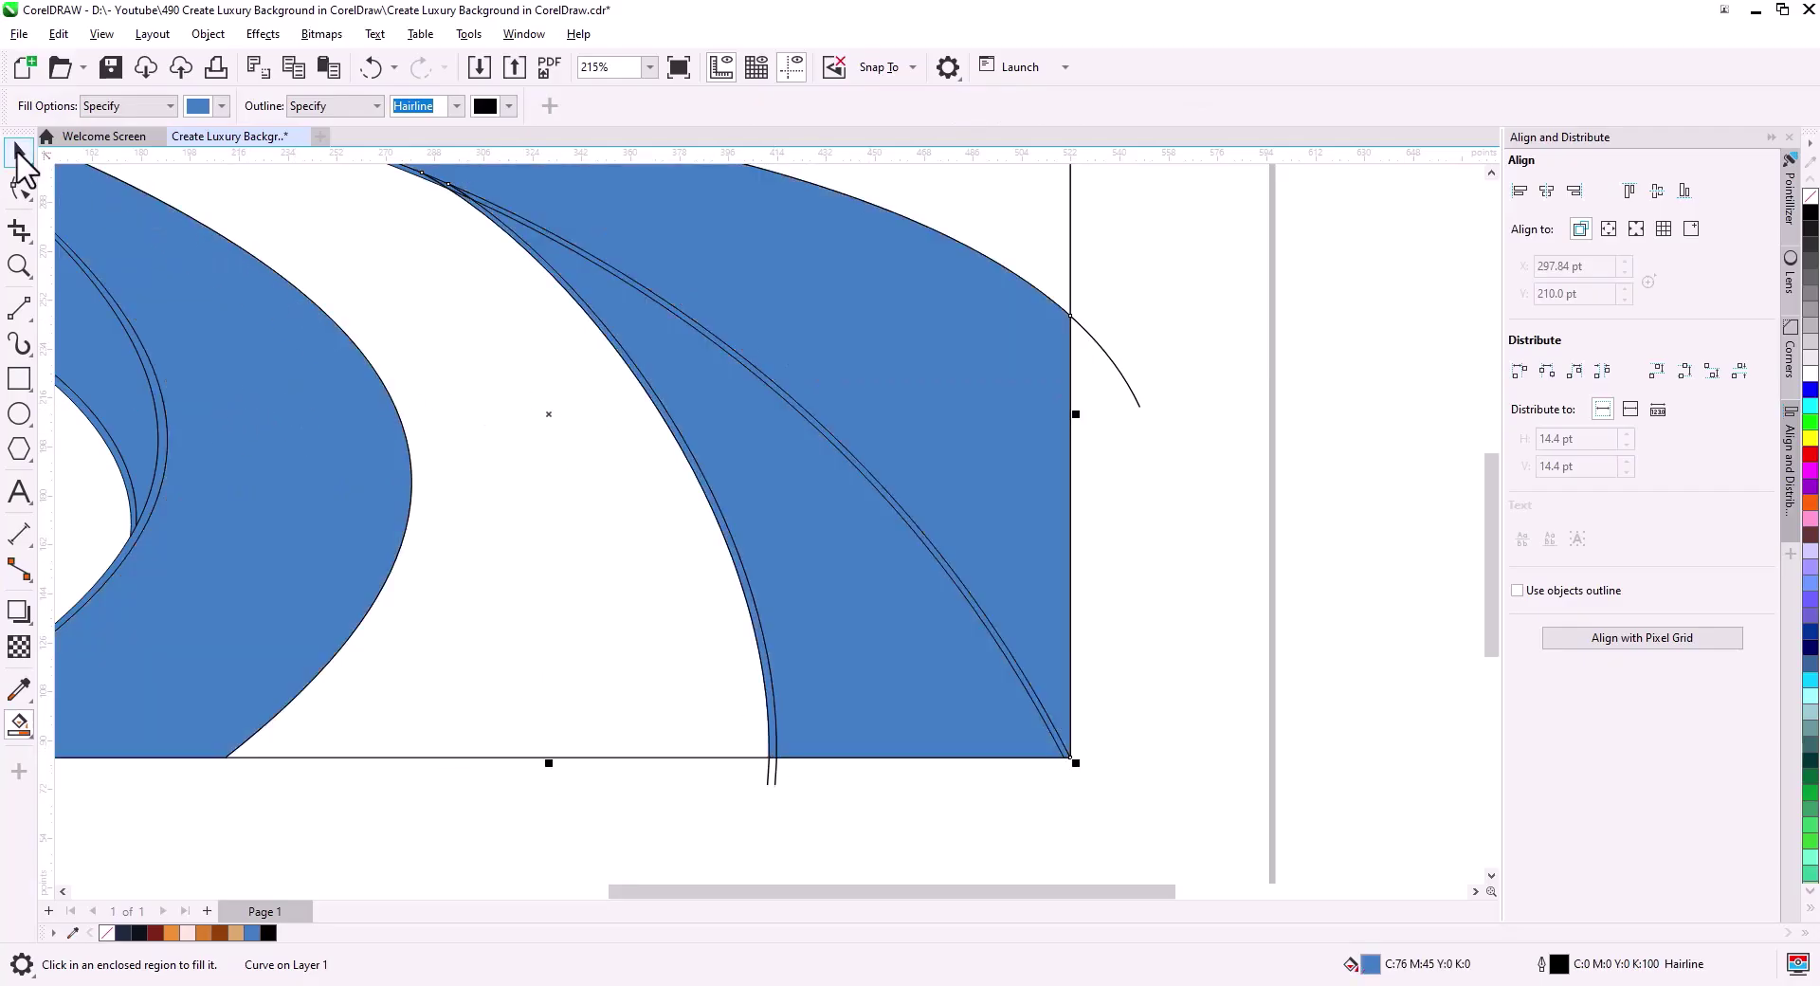
Delete the two inner right arc lines and the original large right-hand curve, keeping the filled shapes.
key("space")
scroll(501, 516, "down", 1)
left_click_drag(542, 574, 671, 585)
left_click(445, 749)
left_click(804, 698)
key("Delete")
left_click(811, 698)
key("Delete")
left_click(1041, 446)
key("Delete")
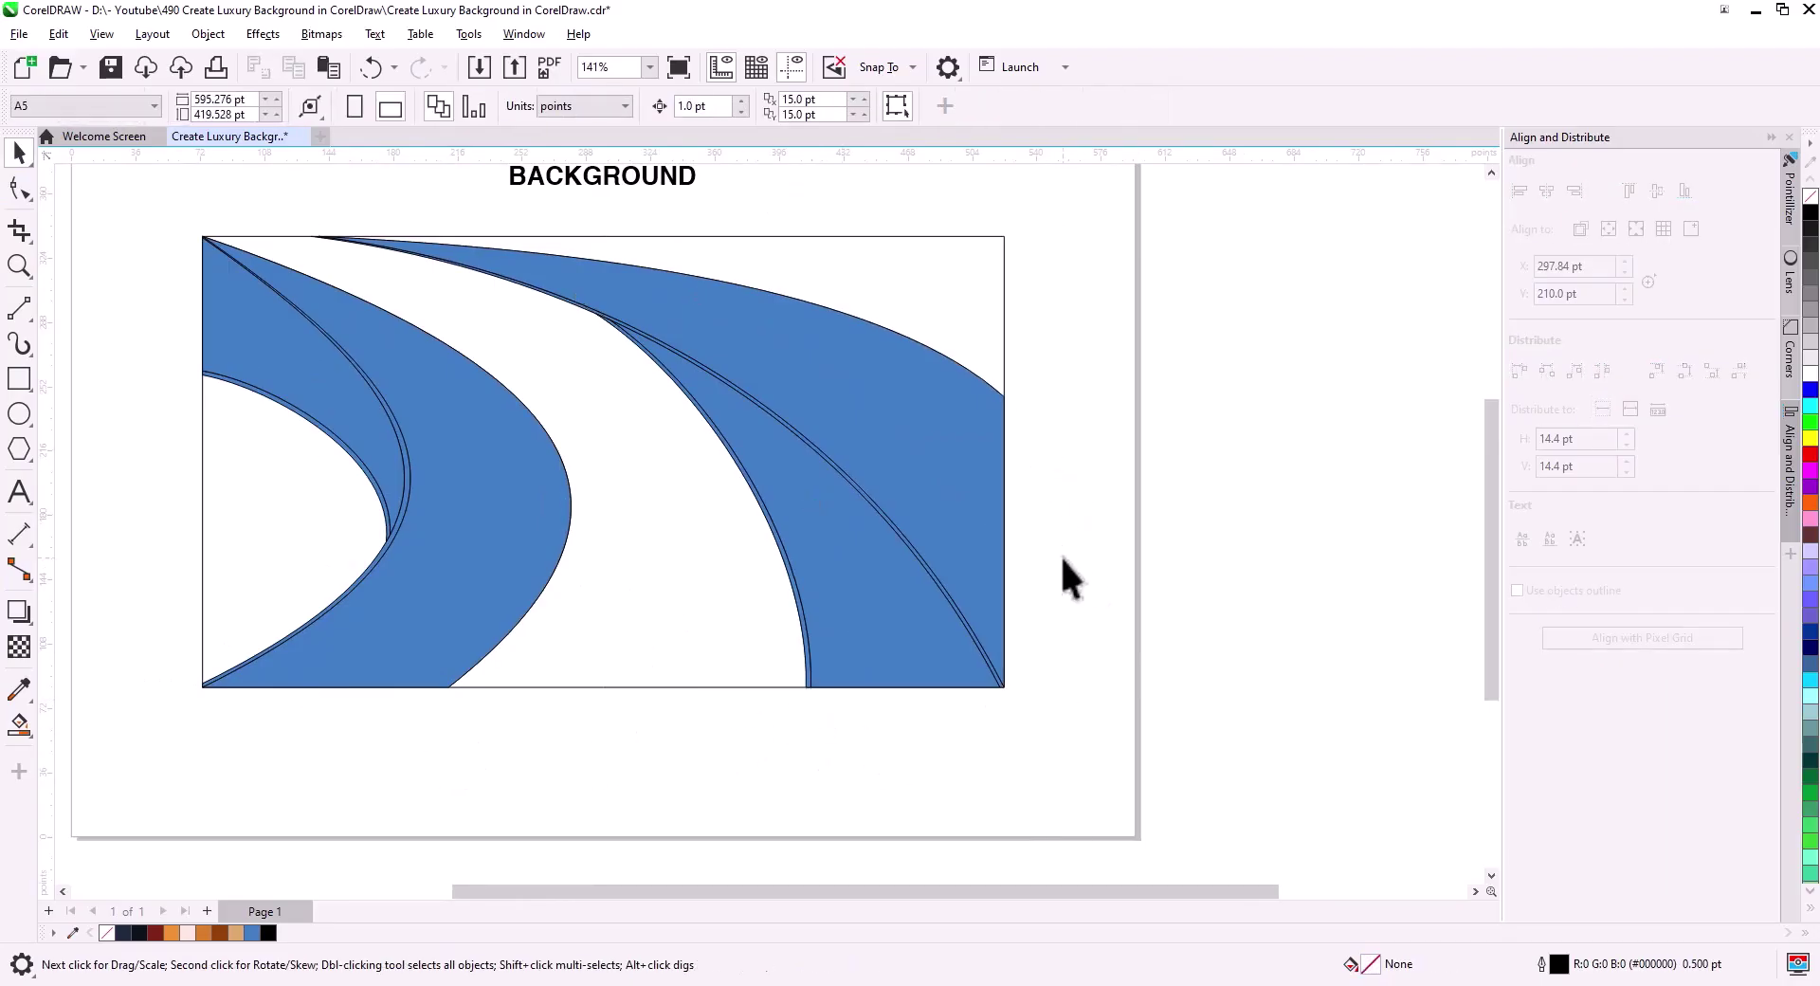
Cut the four large blue regions, delete the original left curve beneath them, and paste the regions back.
left_click(944, 459)
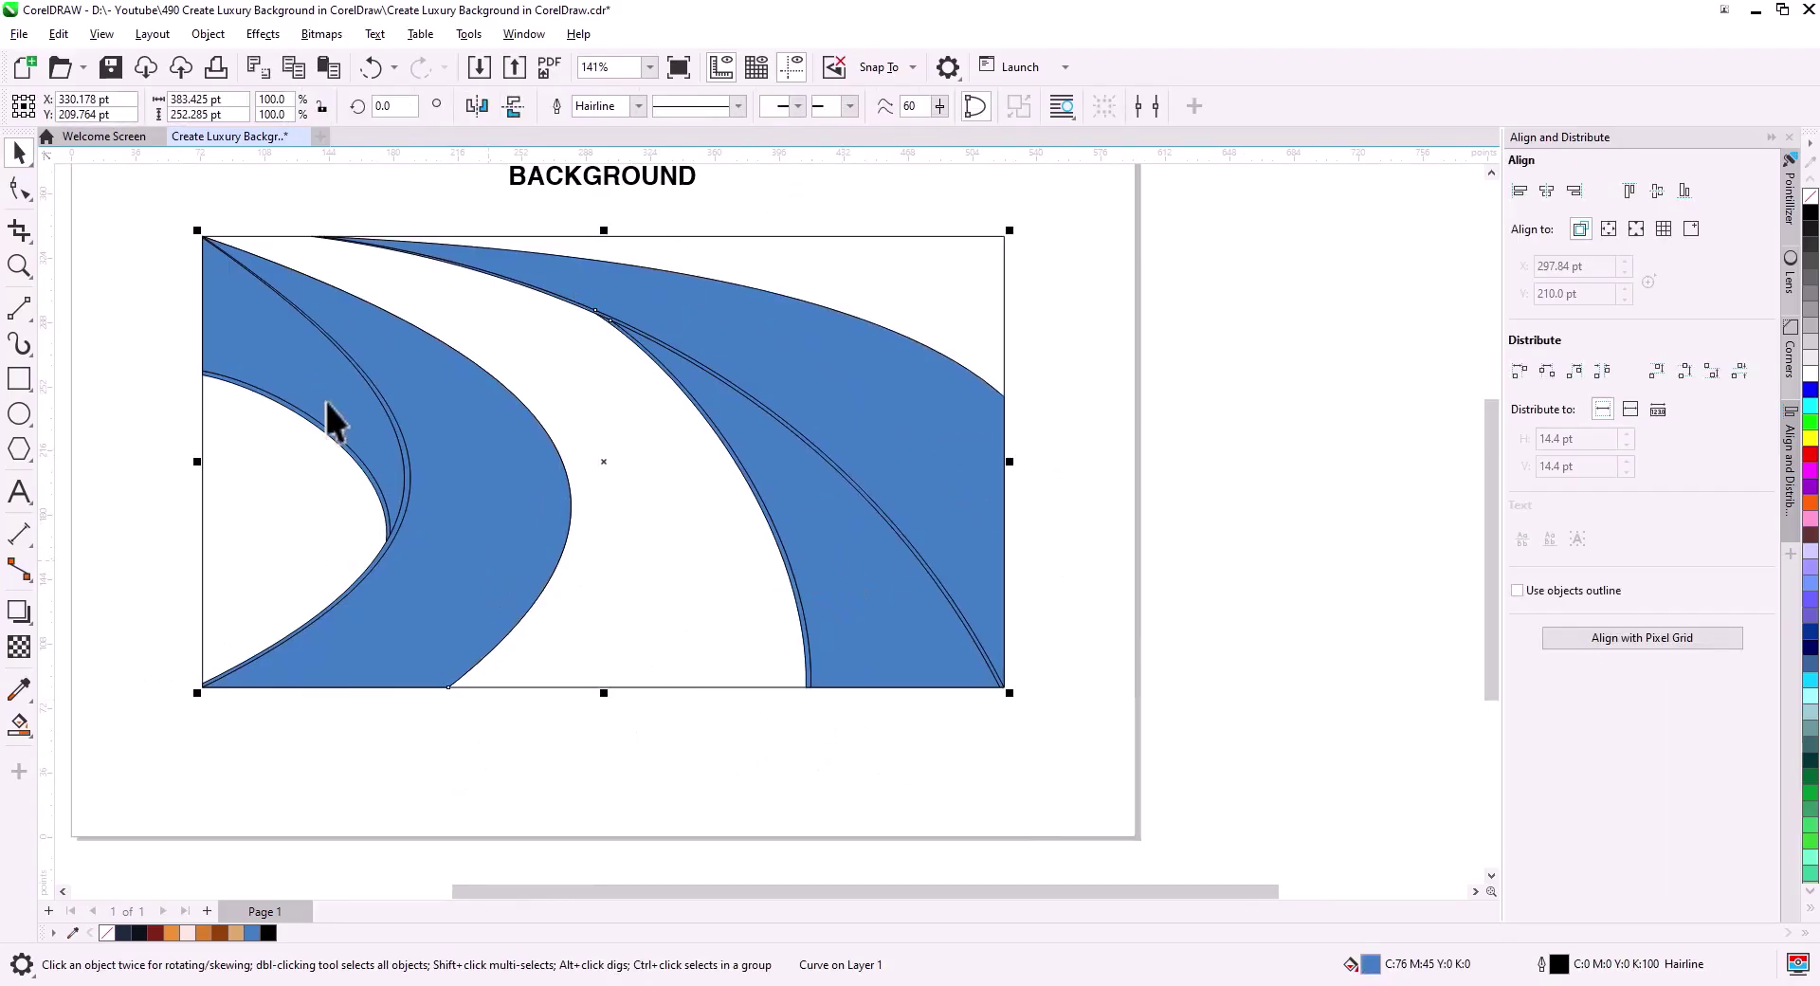
right_click(327, 418)
left_click(388, 484)
left_click(532, 595)
key("Delete")
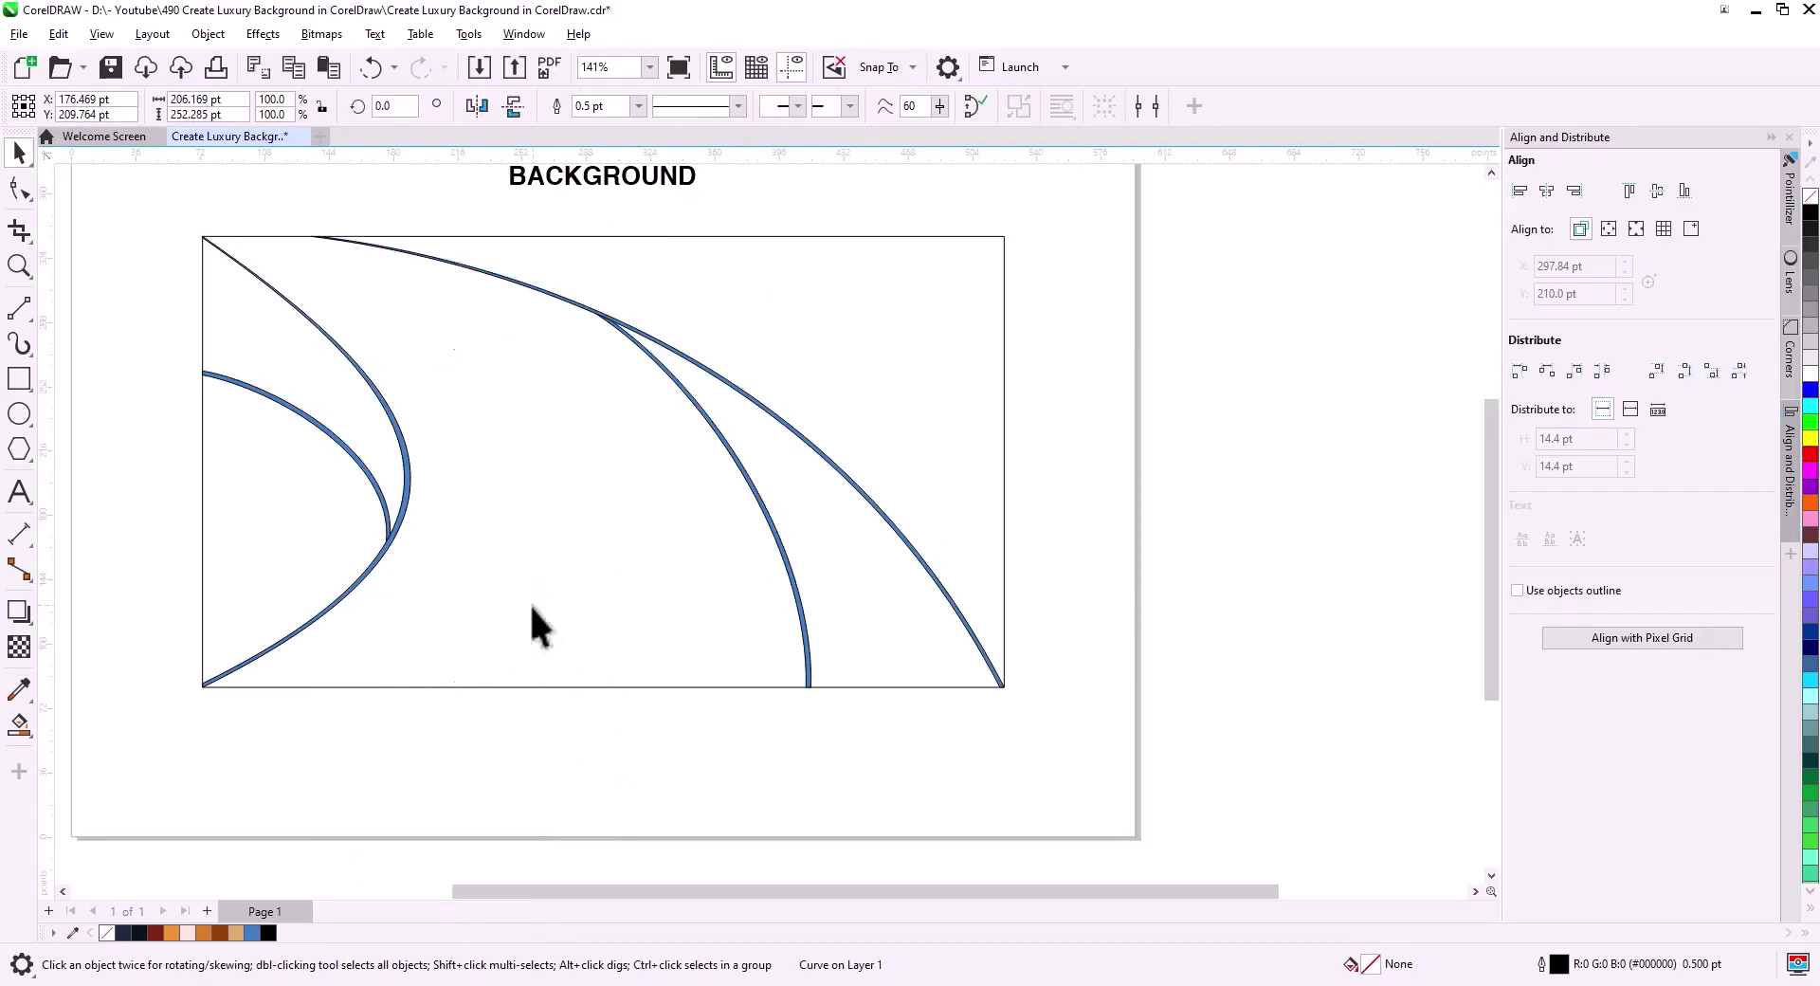
left_click(328, 68)
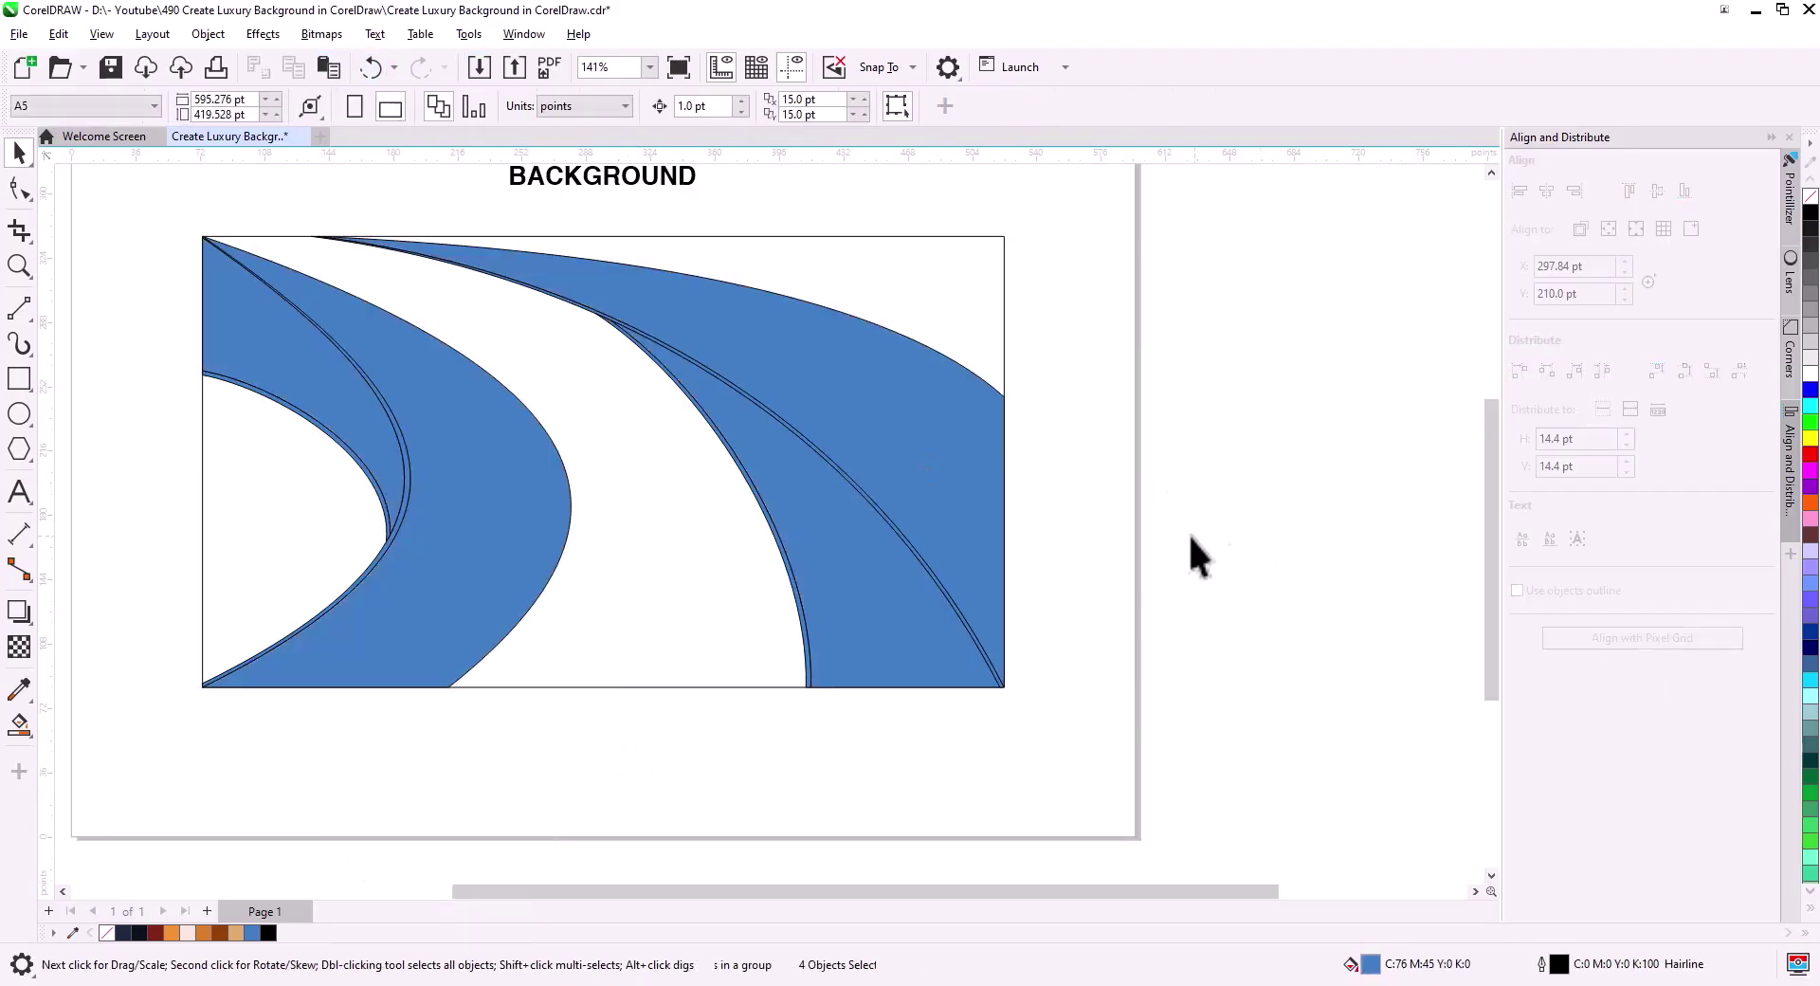
Apply a vertical linear fountain fill to the large left-hand band, running from dark red at the lower end to white.
left_click_drag(1040, 581, 1118, 618)
left_click(26, 730)
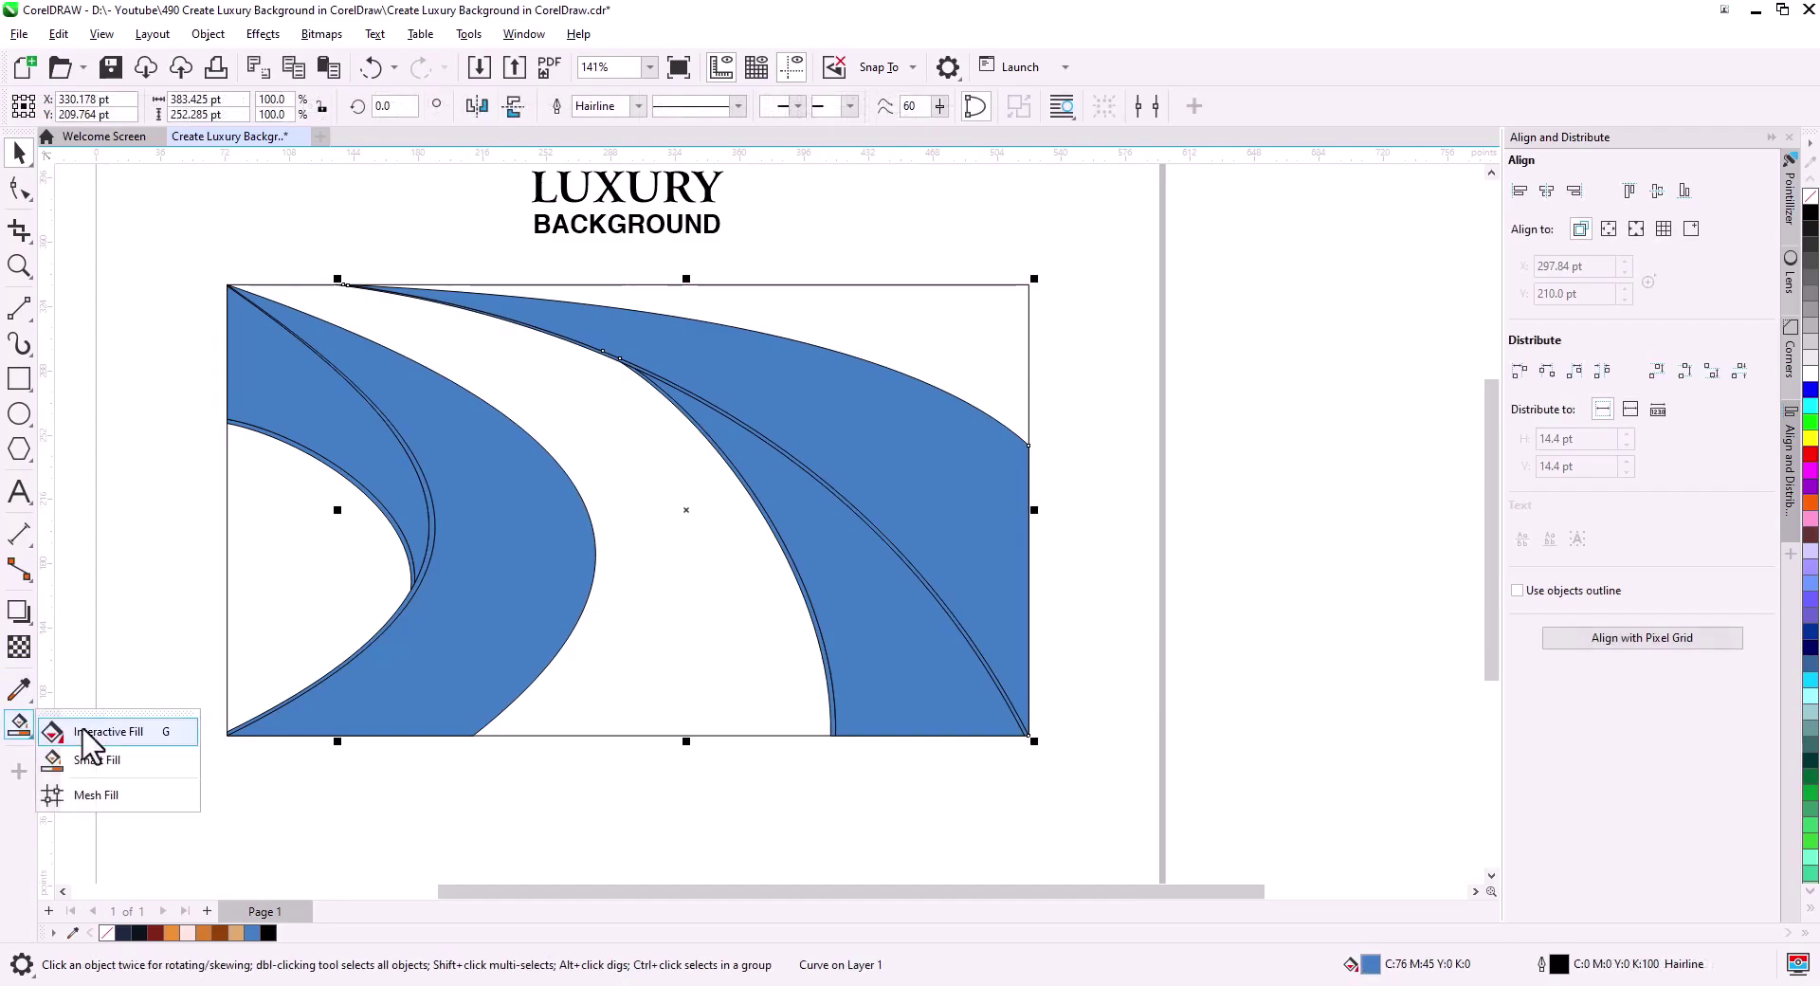
left_click(86, 733)
scroll(725, 711, "up", 1)
left_click_drag(725, 711, 1122, 755)
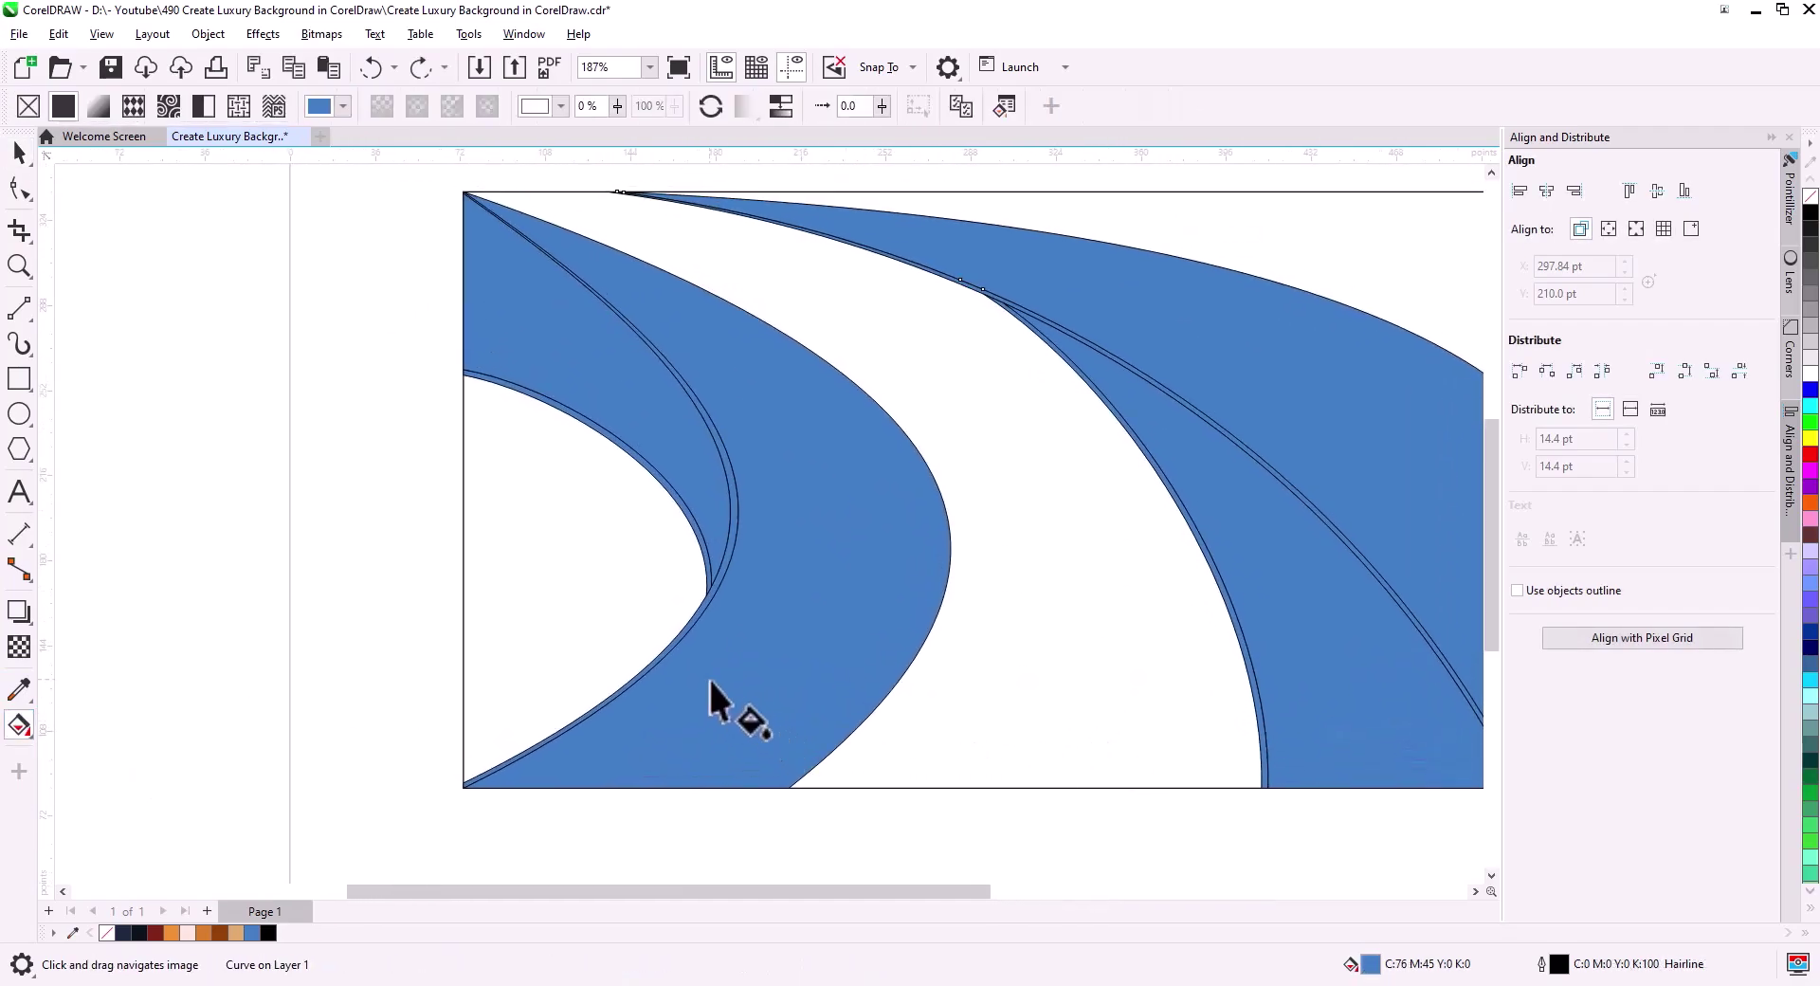
left_click(713, 719)
left_click_drag(697, 776, 668, 230)
left_click_drag(753, 769, 626, 696)
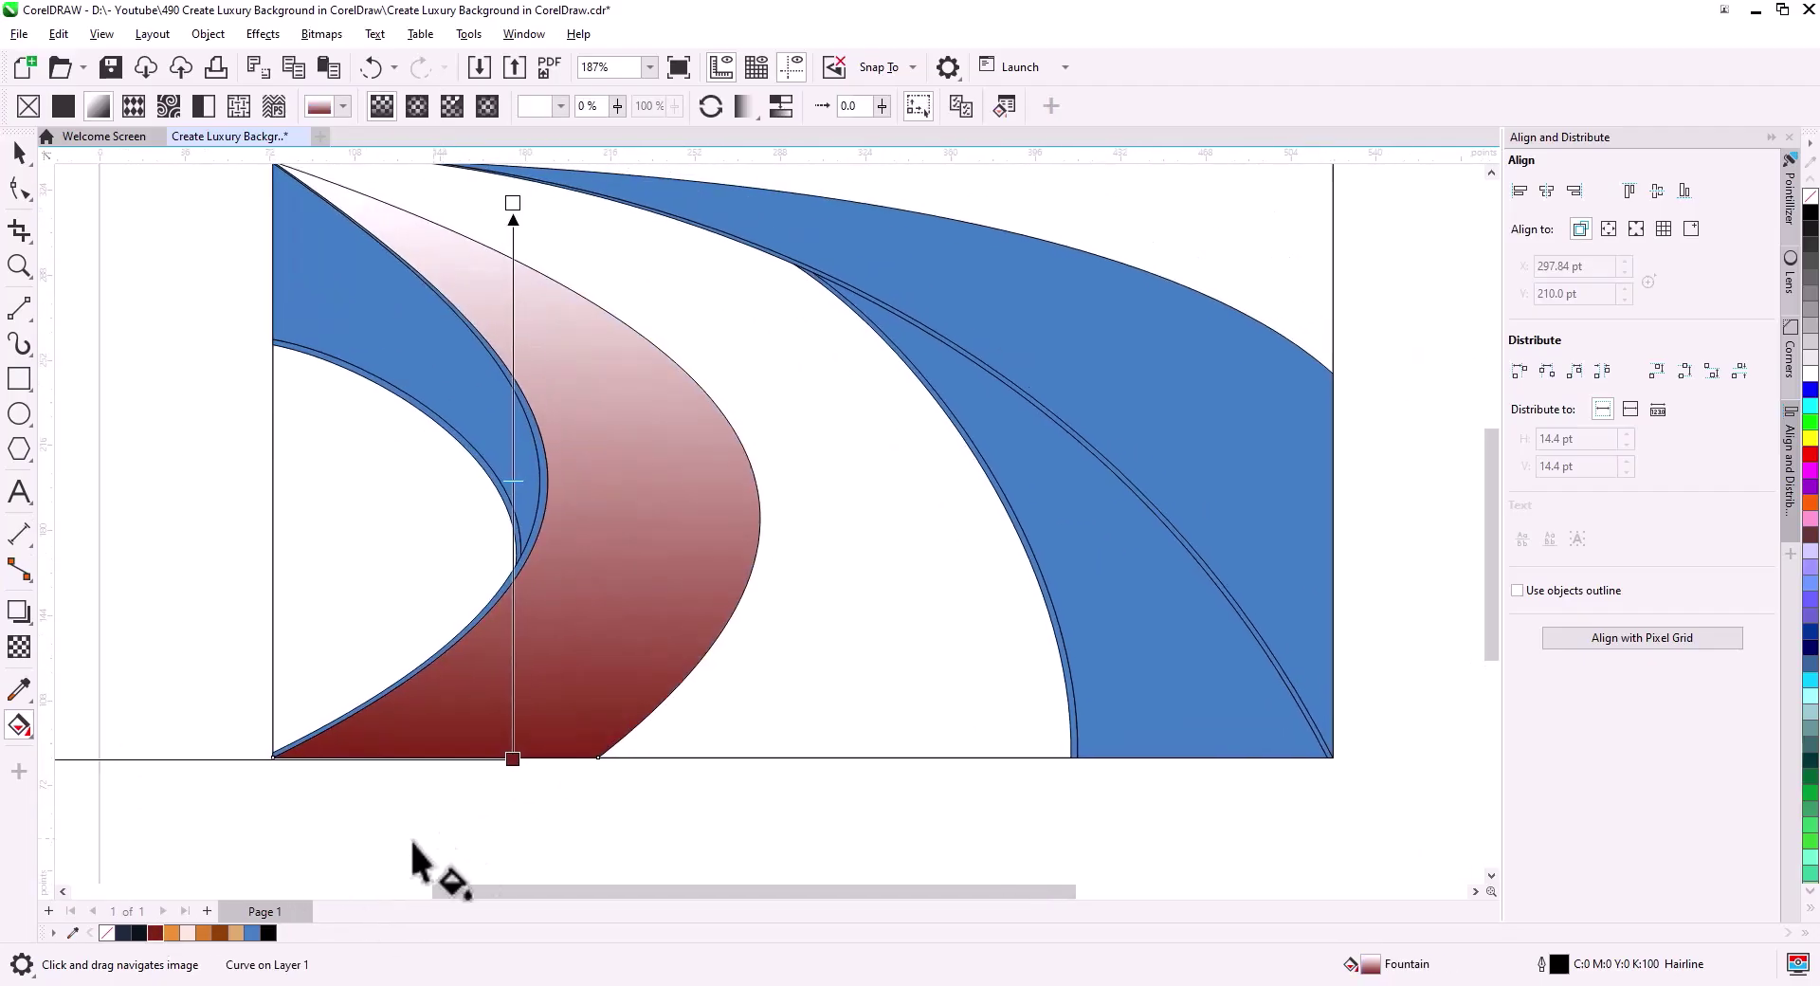
Add orange, pale pink, orange, dark orange, brown and tan nodes upward along the band's gradient, and colour its upper end dark red.
left_click_drag(500, 657, 502, 660)
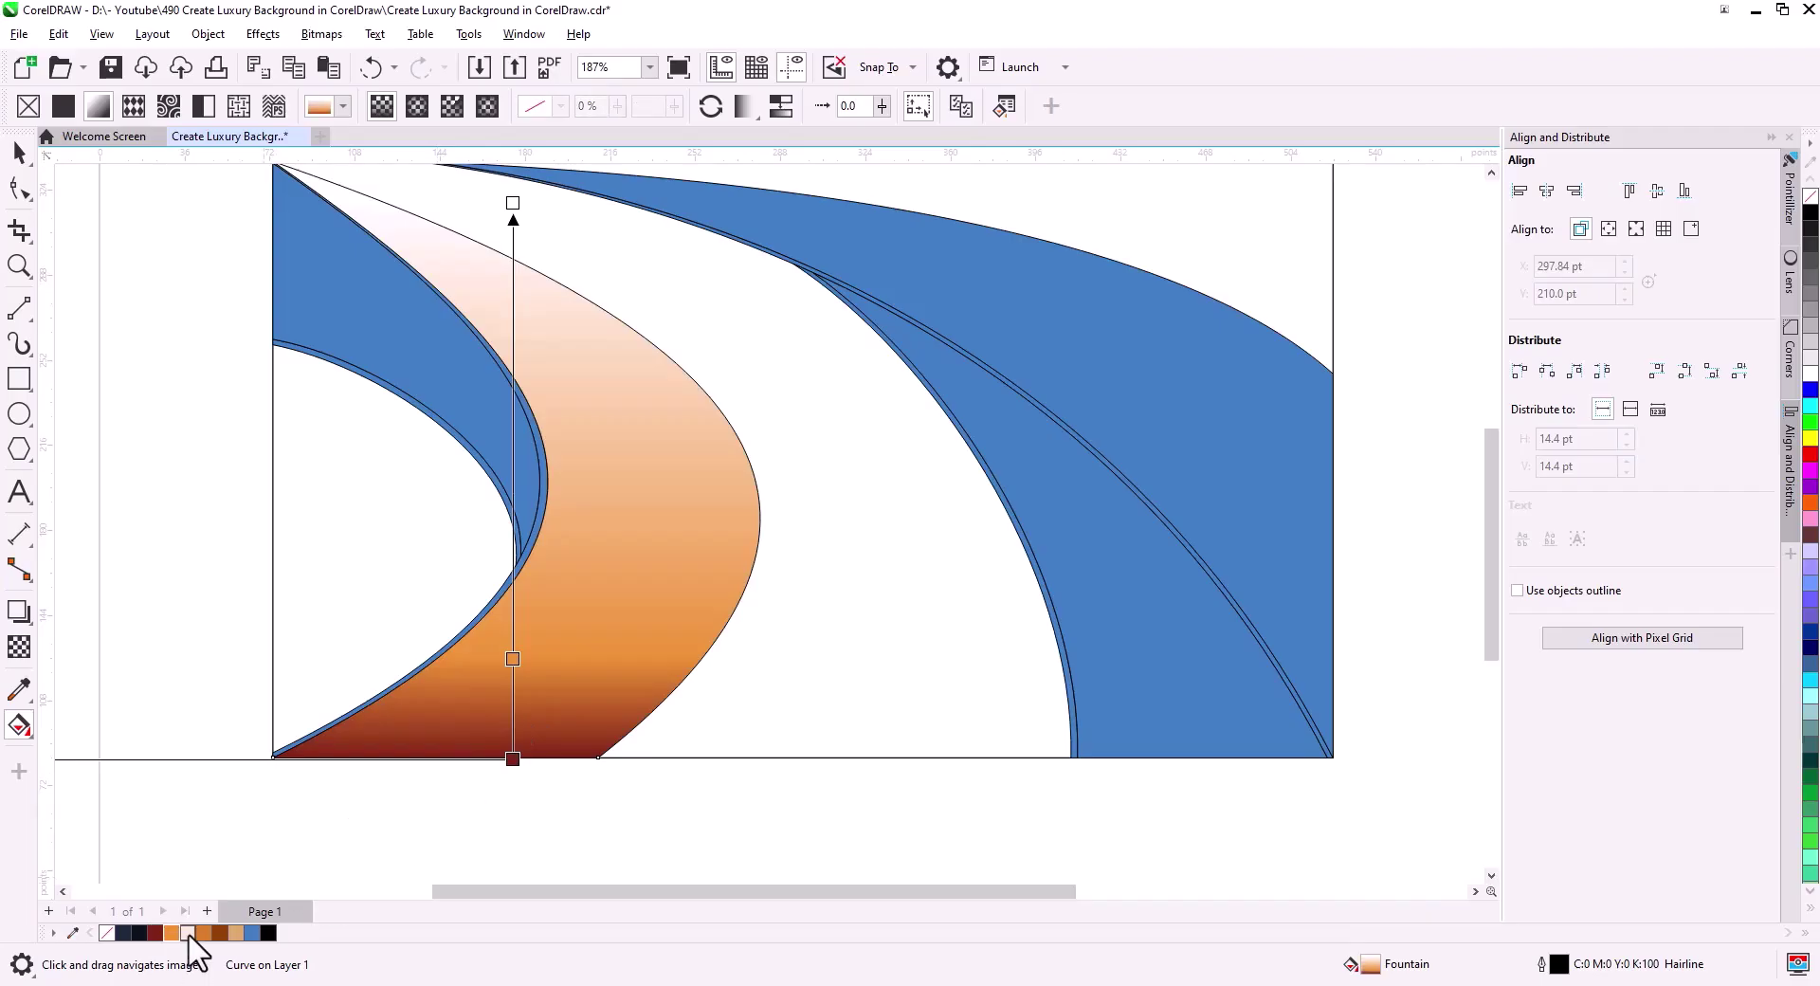
left_click_drag(514, 595, 514, 598)
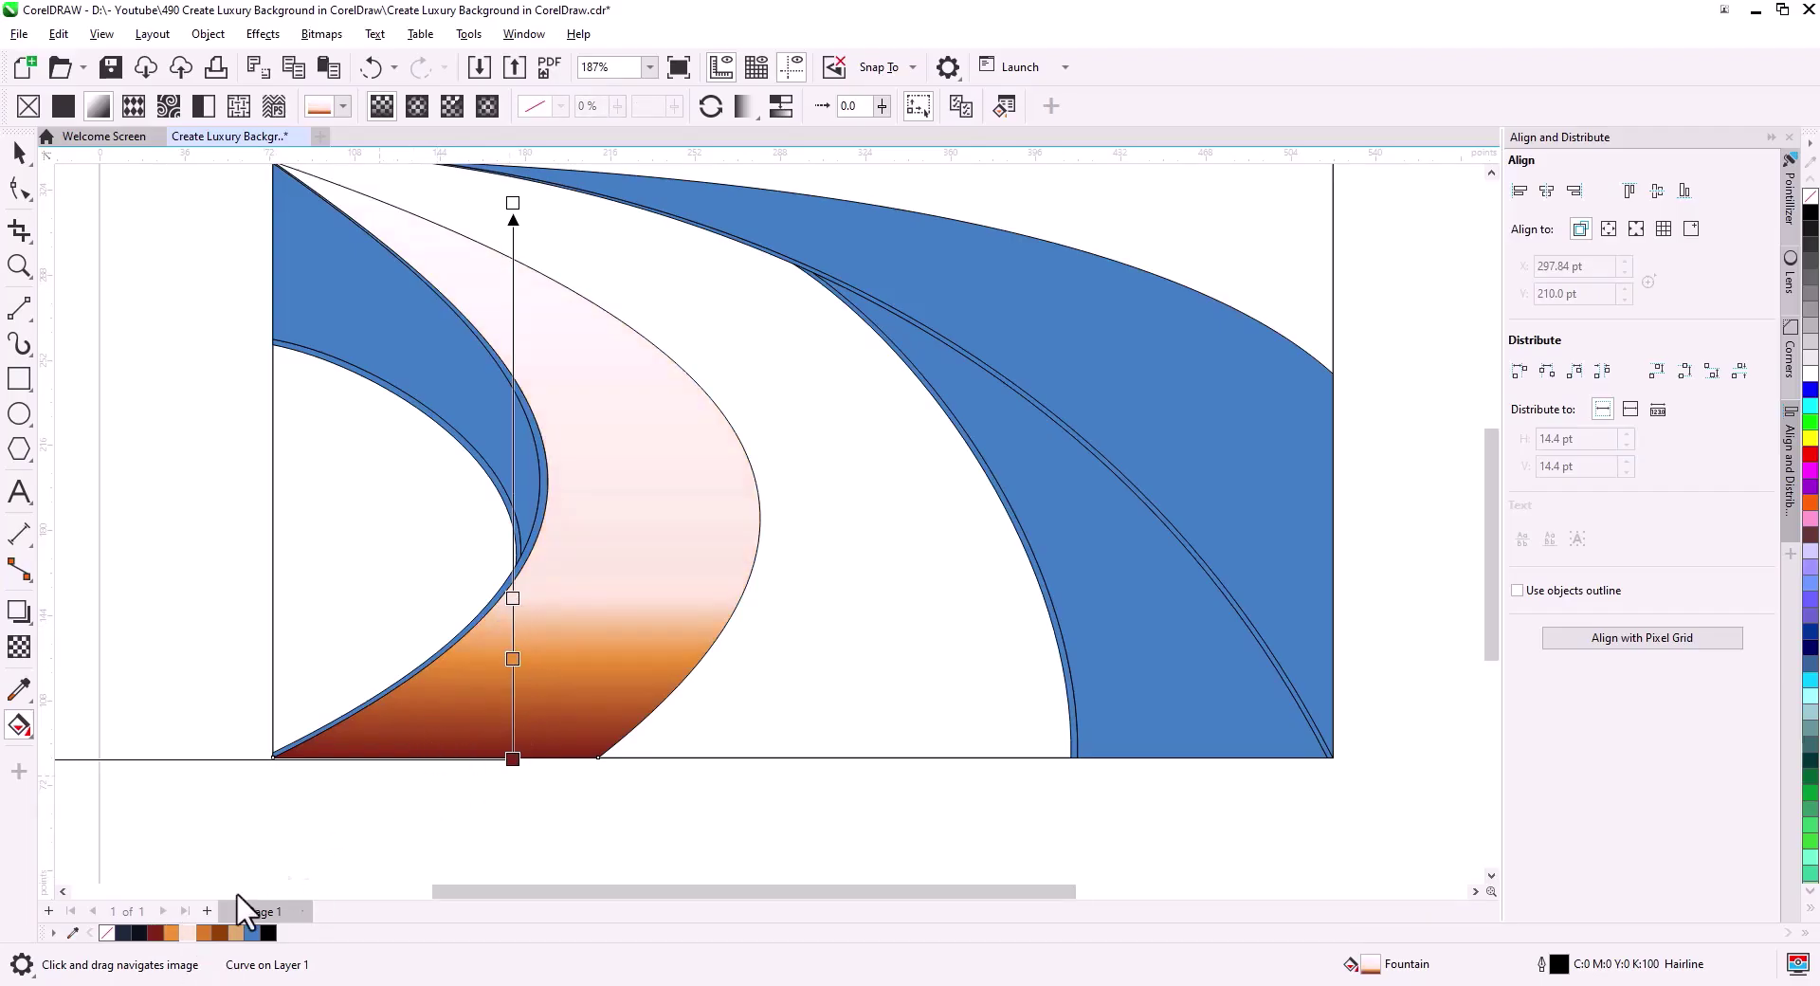
left_click_drag(173, 933, 516, 520)
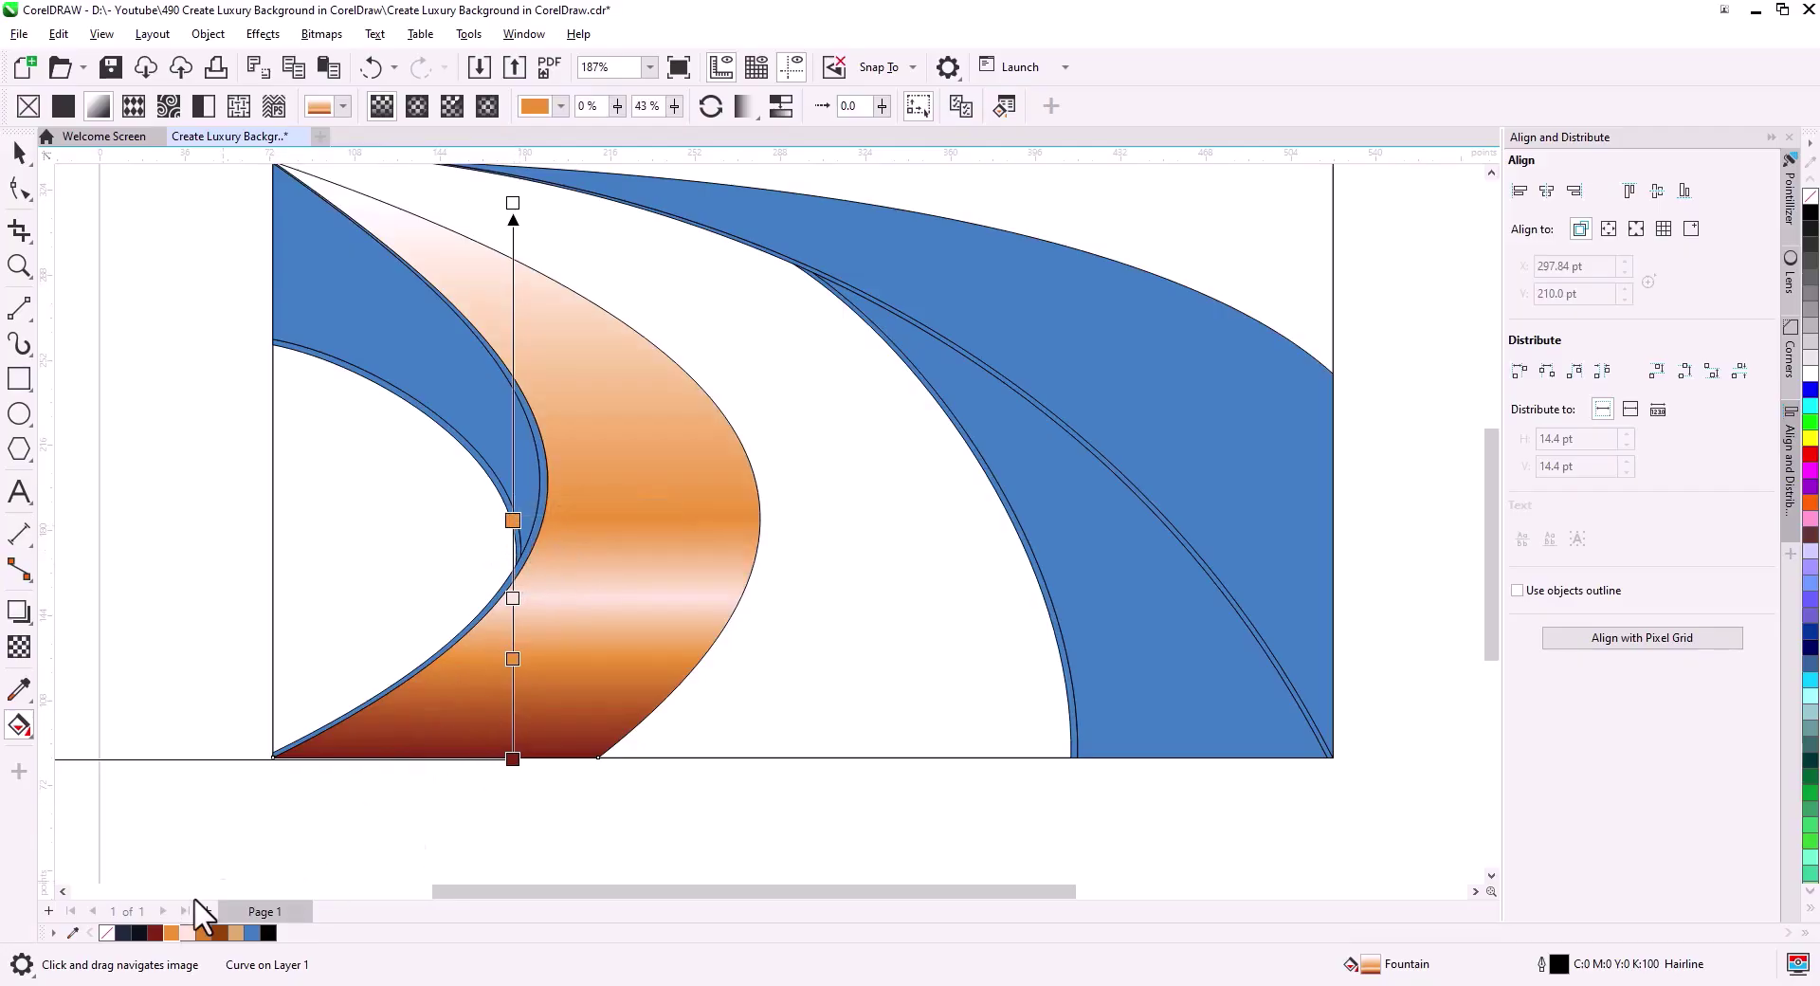
left_click_drag(205, 933, 514, 432)
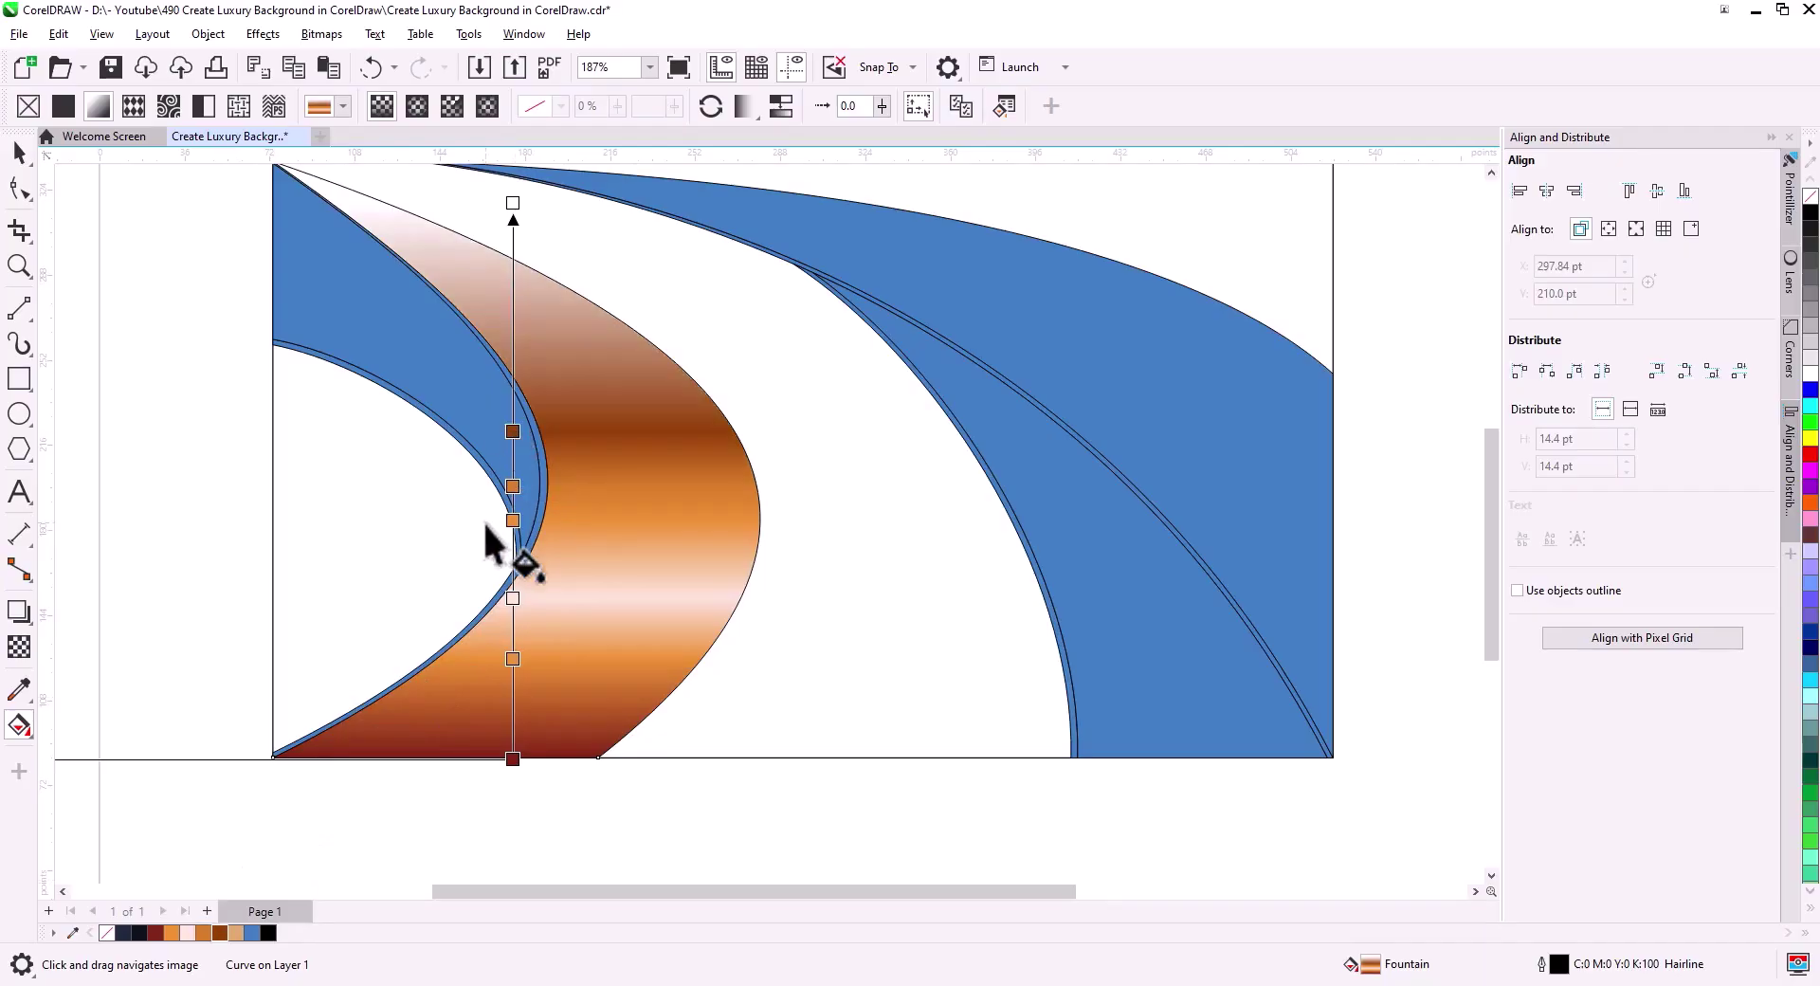
left_click_drag(233, 933, 513, 344)
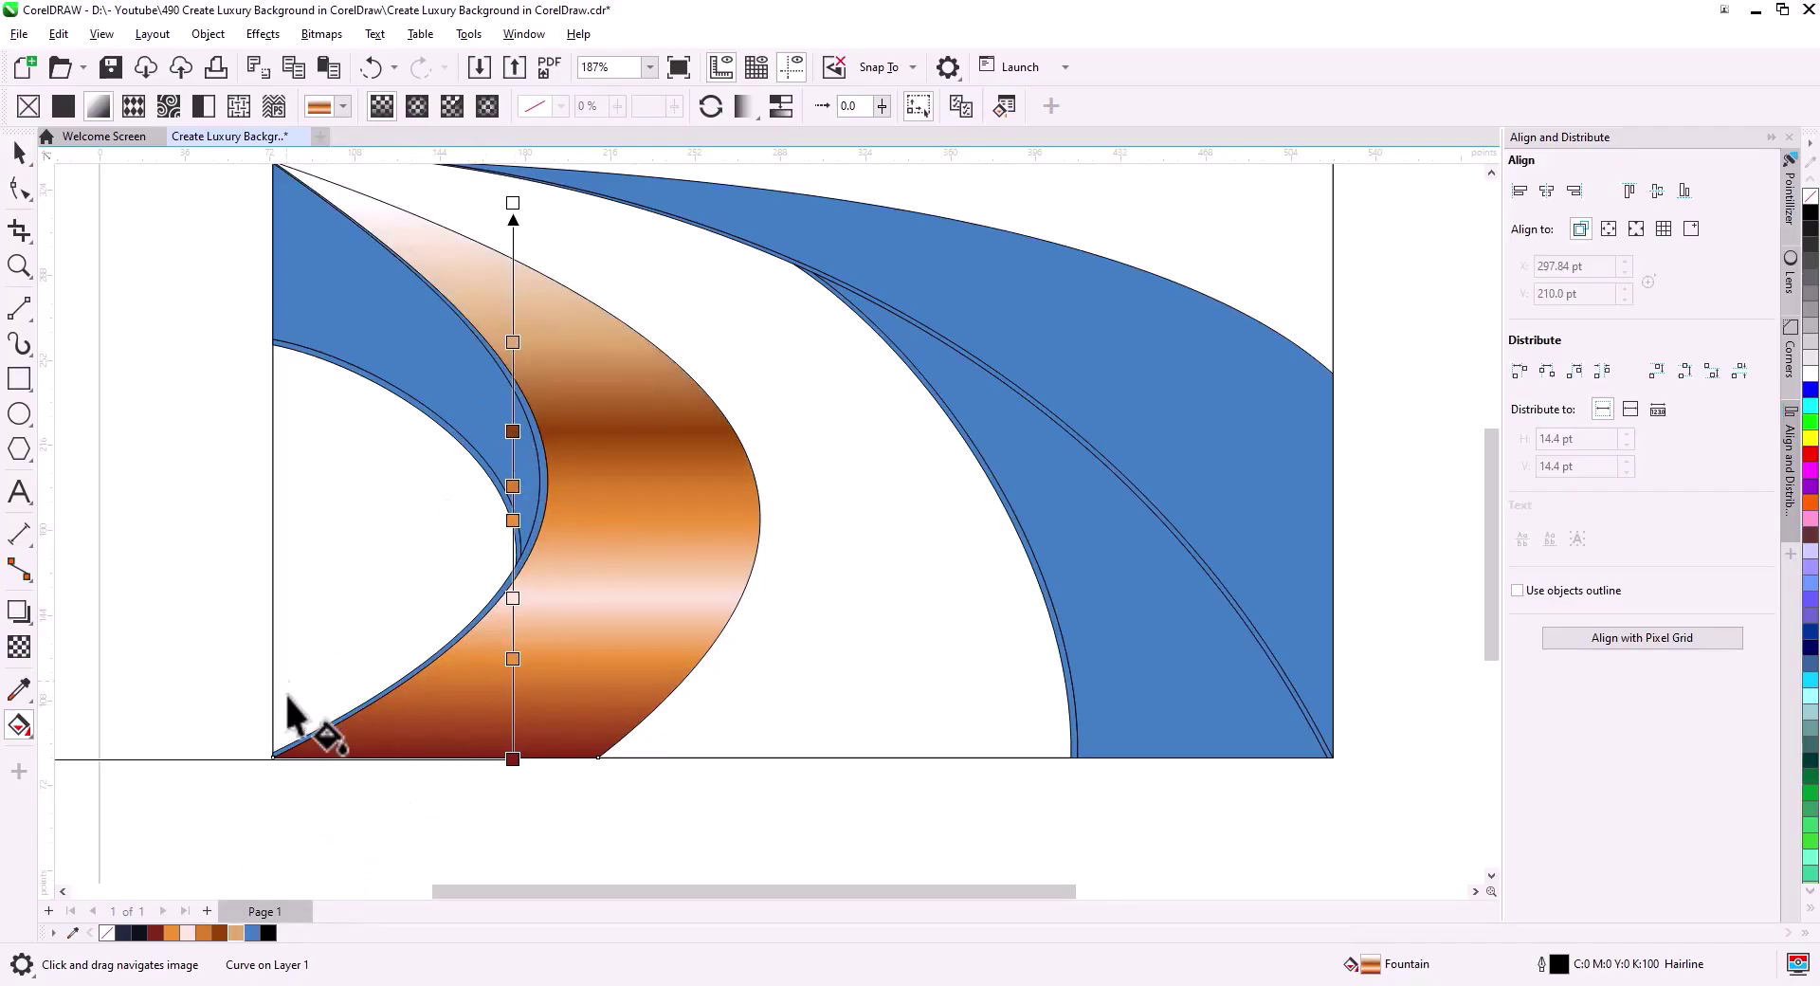
left_click_drag(158, 933, 513, 205)
left_click_drag(529, 214, 536, 292)
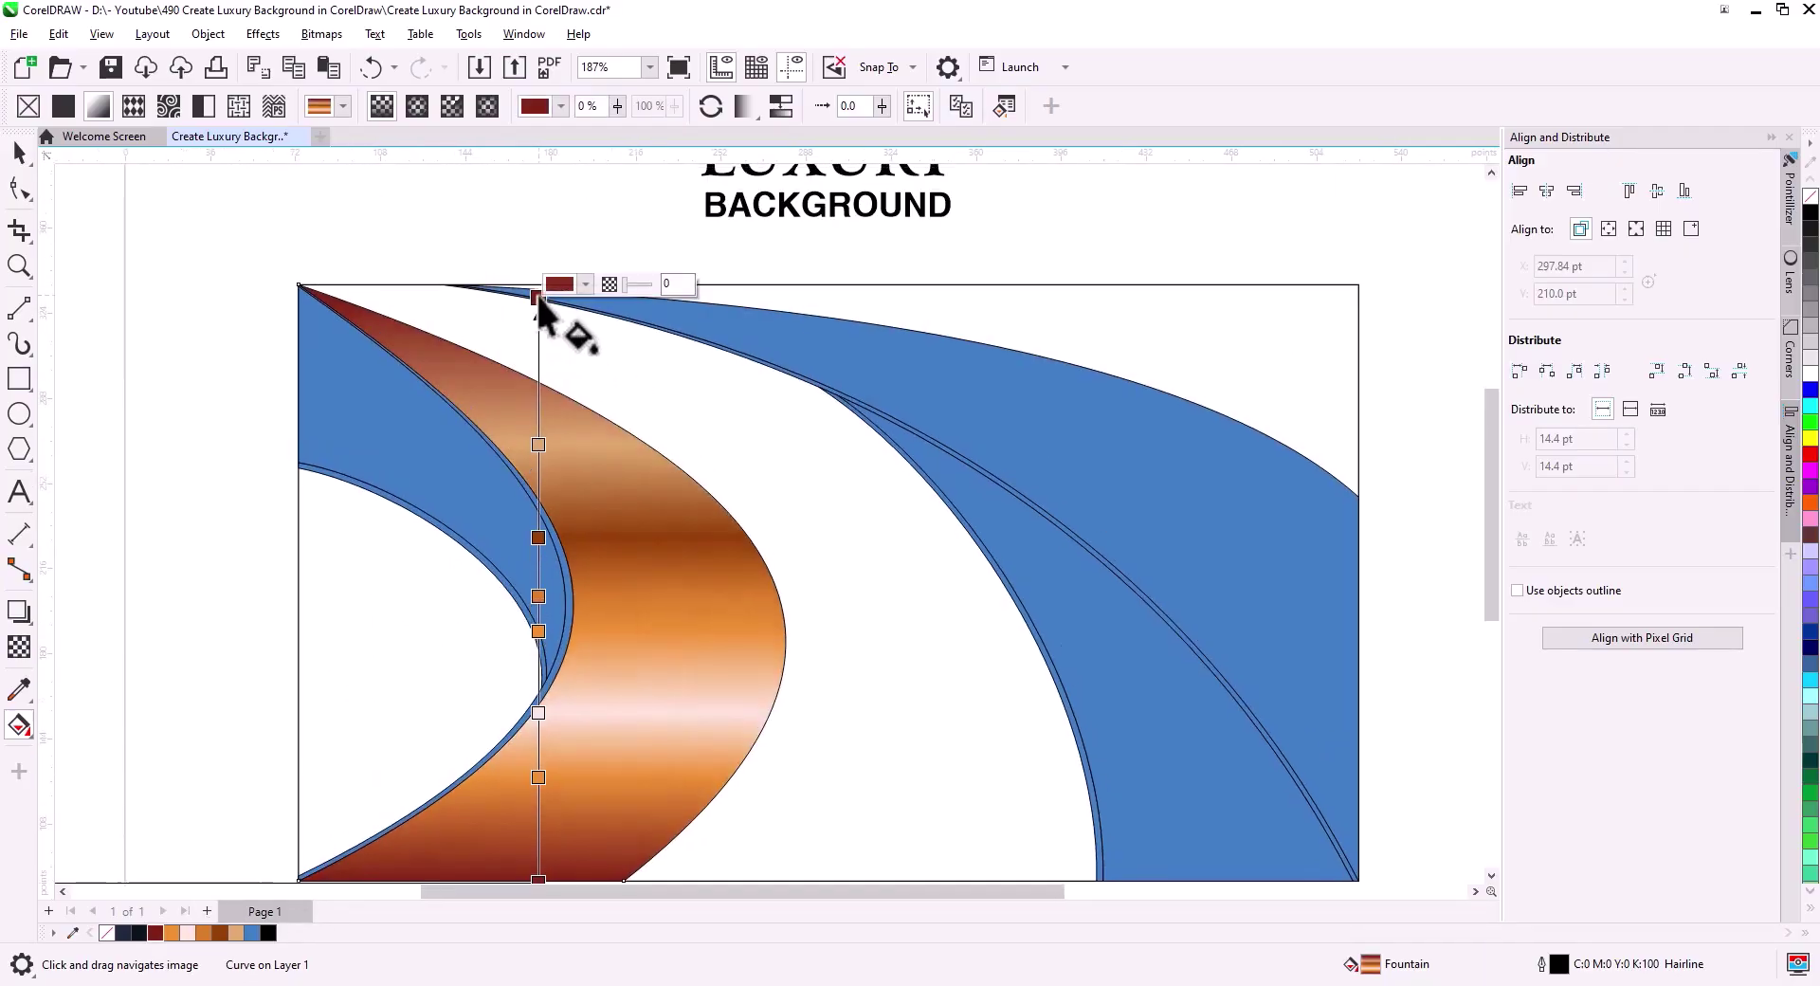
left_click_drag(548, 357, 531, 199)
Add a dark red node near the gradient's lower end and move the lowest orange node to 21% and the pale pink node to 31%.
left_click_drag(513, 614, 514, 650)
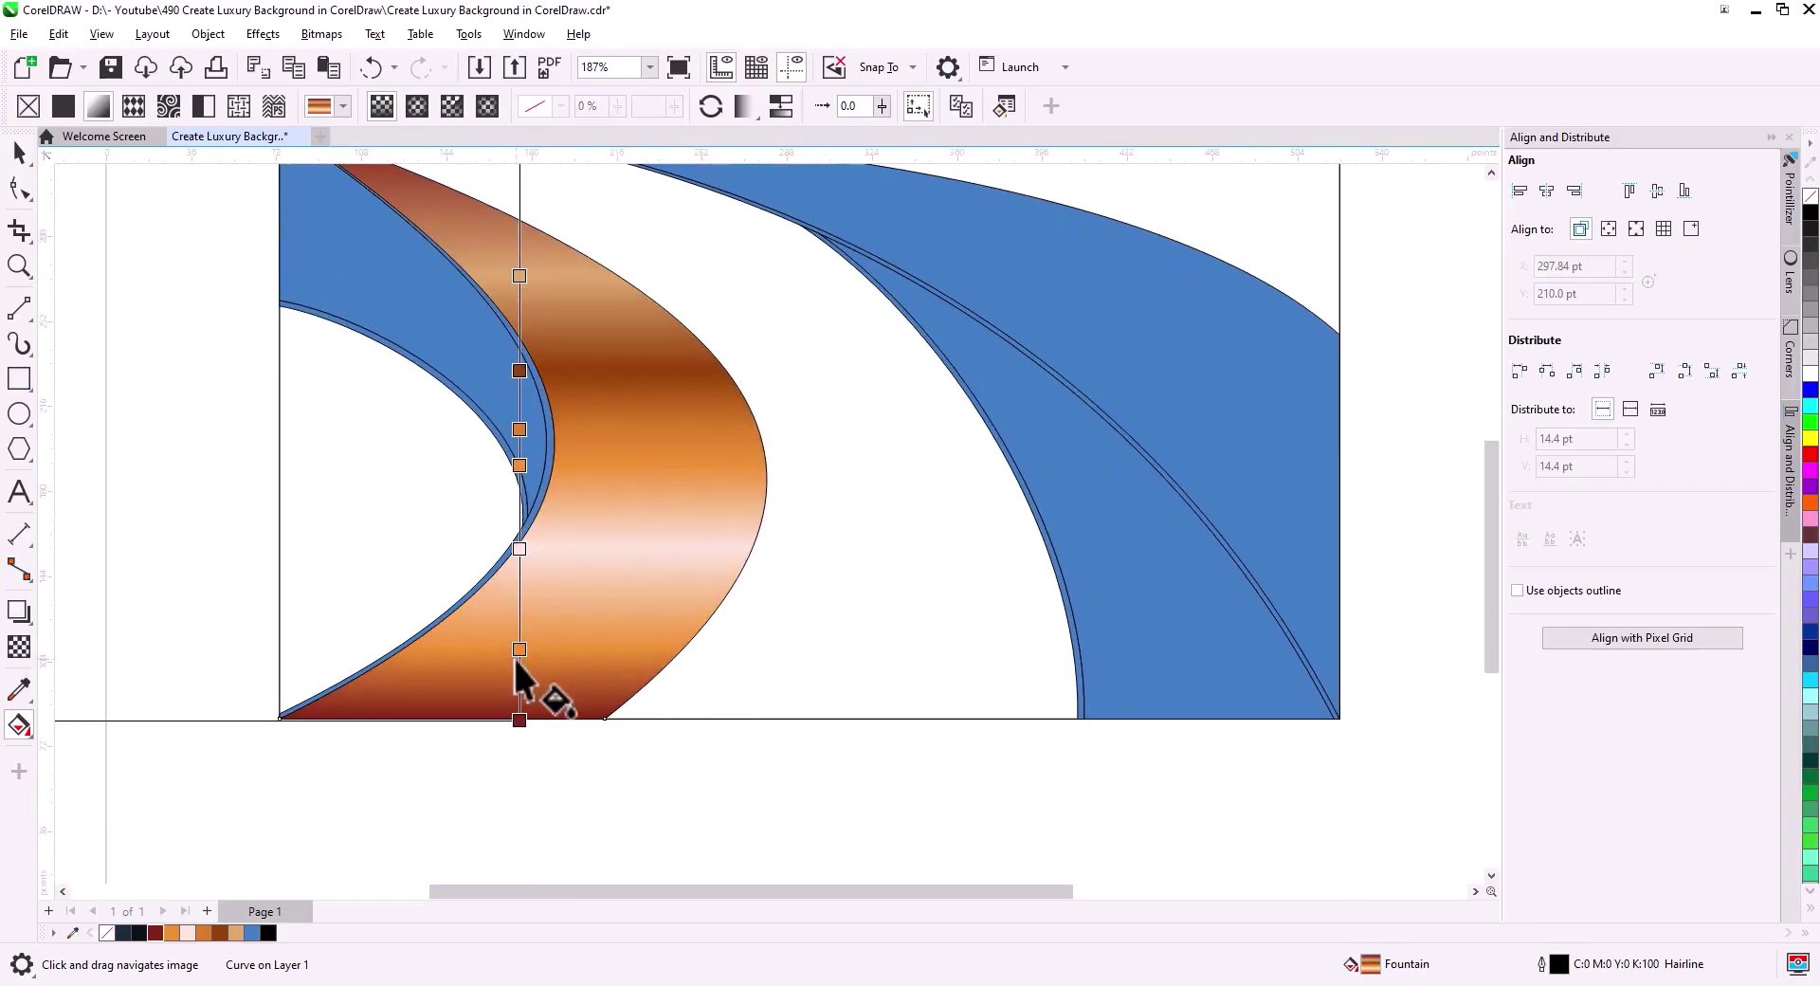
left_click_drag(521, 549, 521, 536)
left_click_drag(155, 933, 518, 669)
left_click_drag(521, 649, 520, 596)
left_click_drag(590, 493, 574, 620)
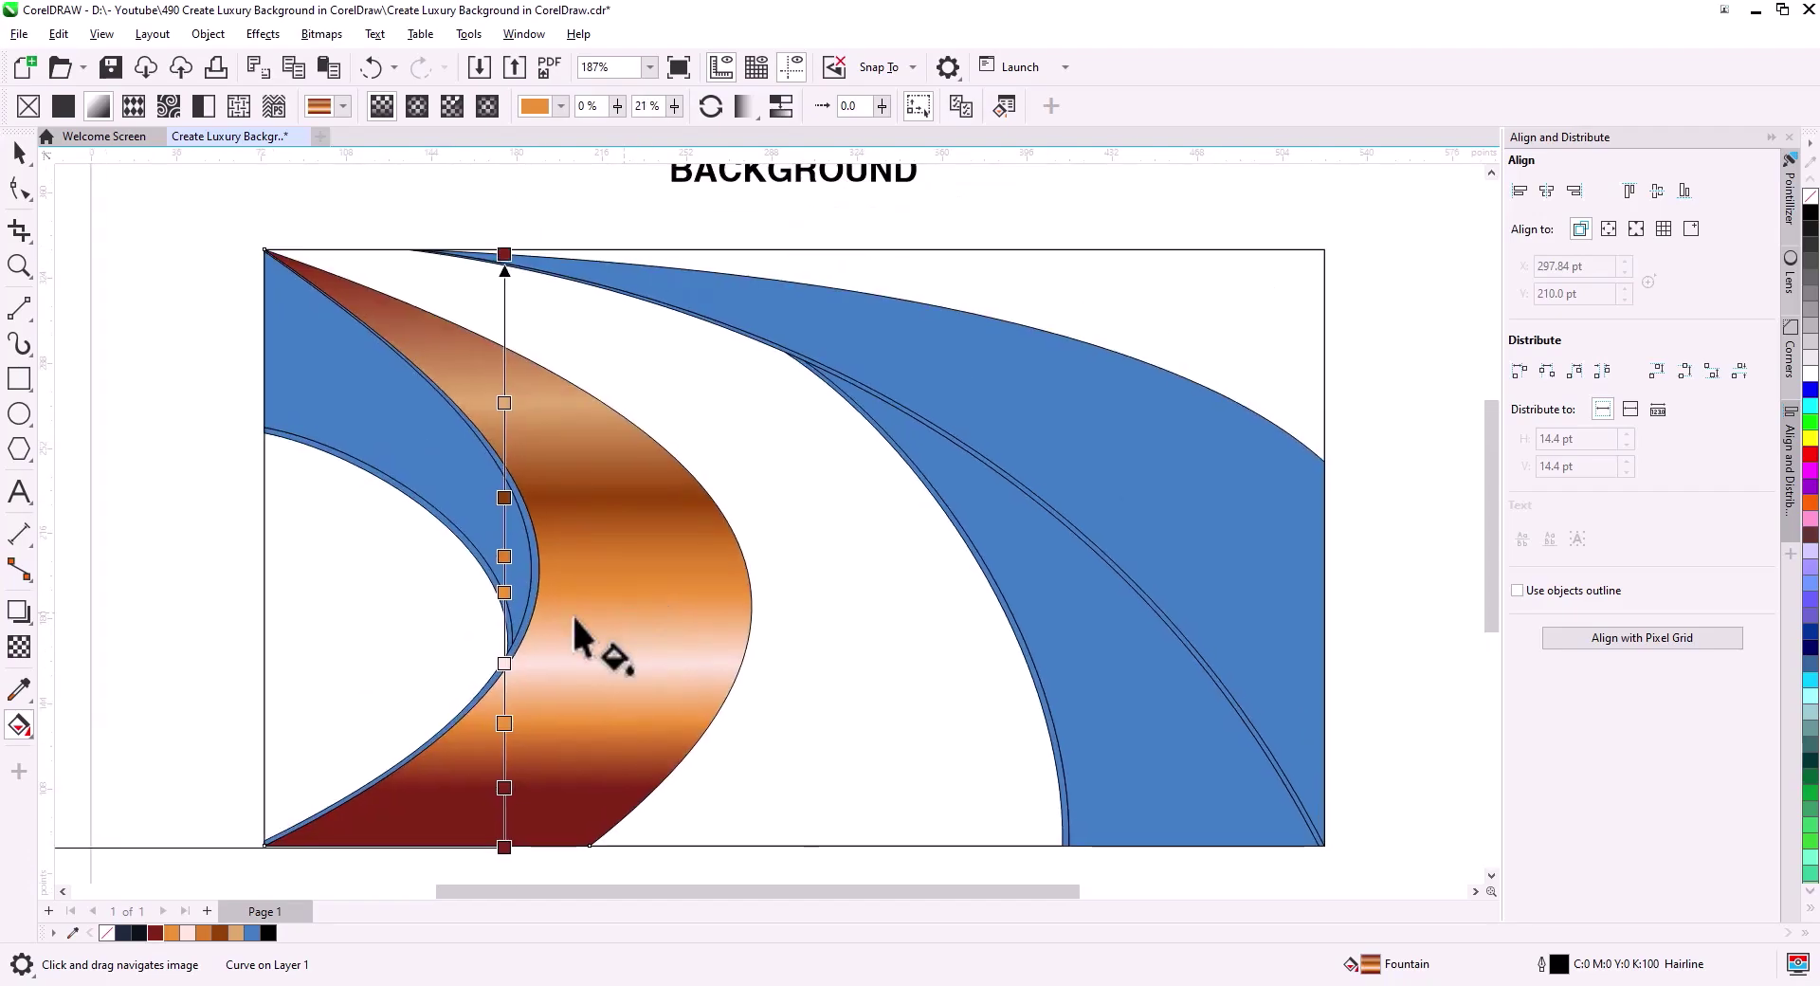
Add a dark red node near the gradient's upper end and an orange node at 69%, and shift the tan node slightly upward.
left_click_drag(463, 417, 504, 324)
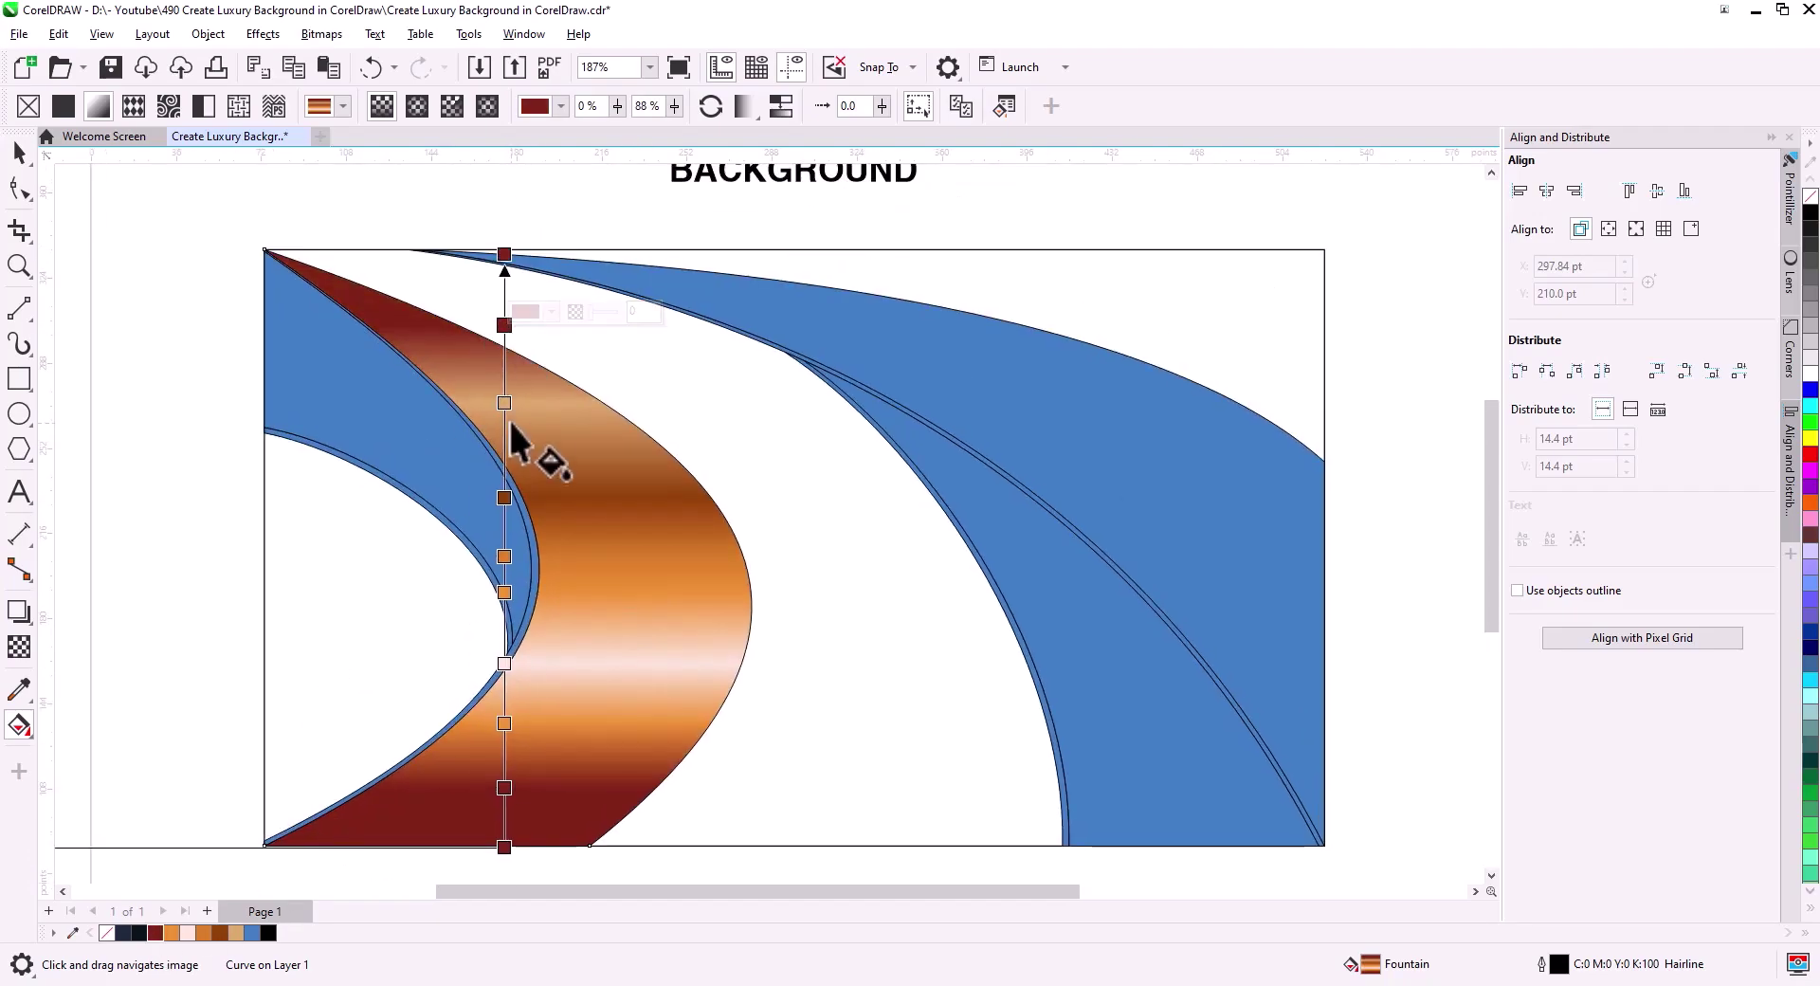
mouse_move(508, 419)
left_mouse_down()
mouse_move(505, 465)
mouse_move(506, 397)
left_mouse_up()
left_click(506, 500)
left_click_drag(505, 462, 506, 438)
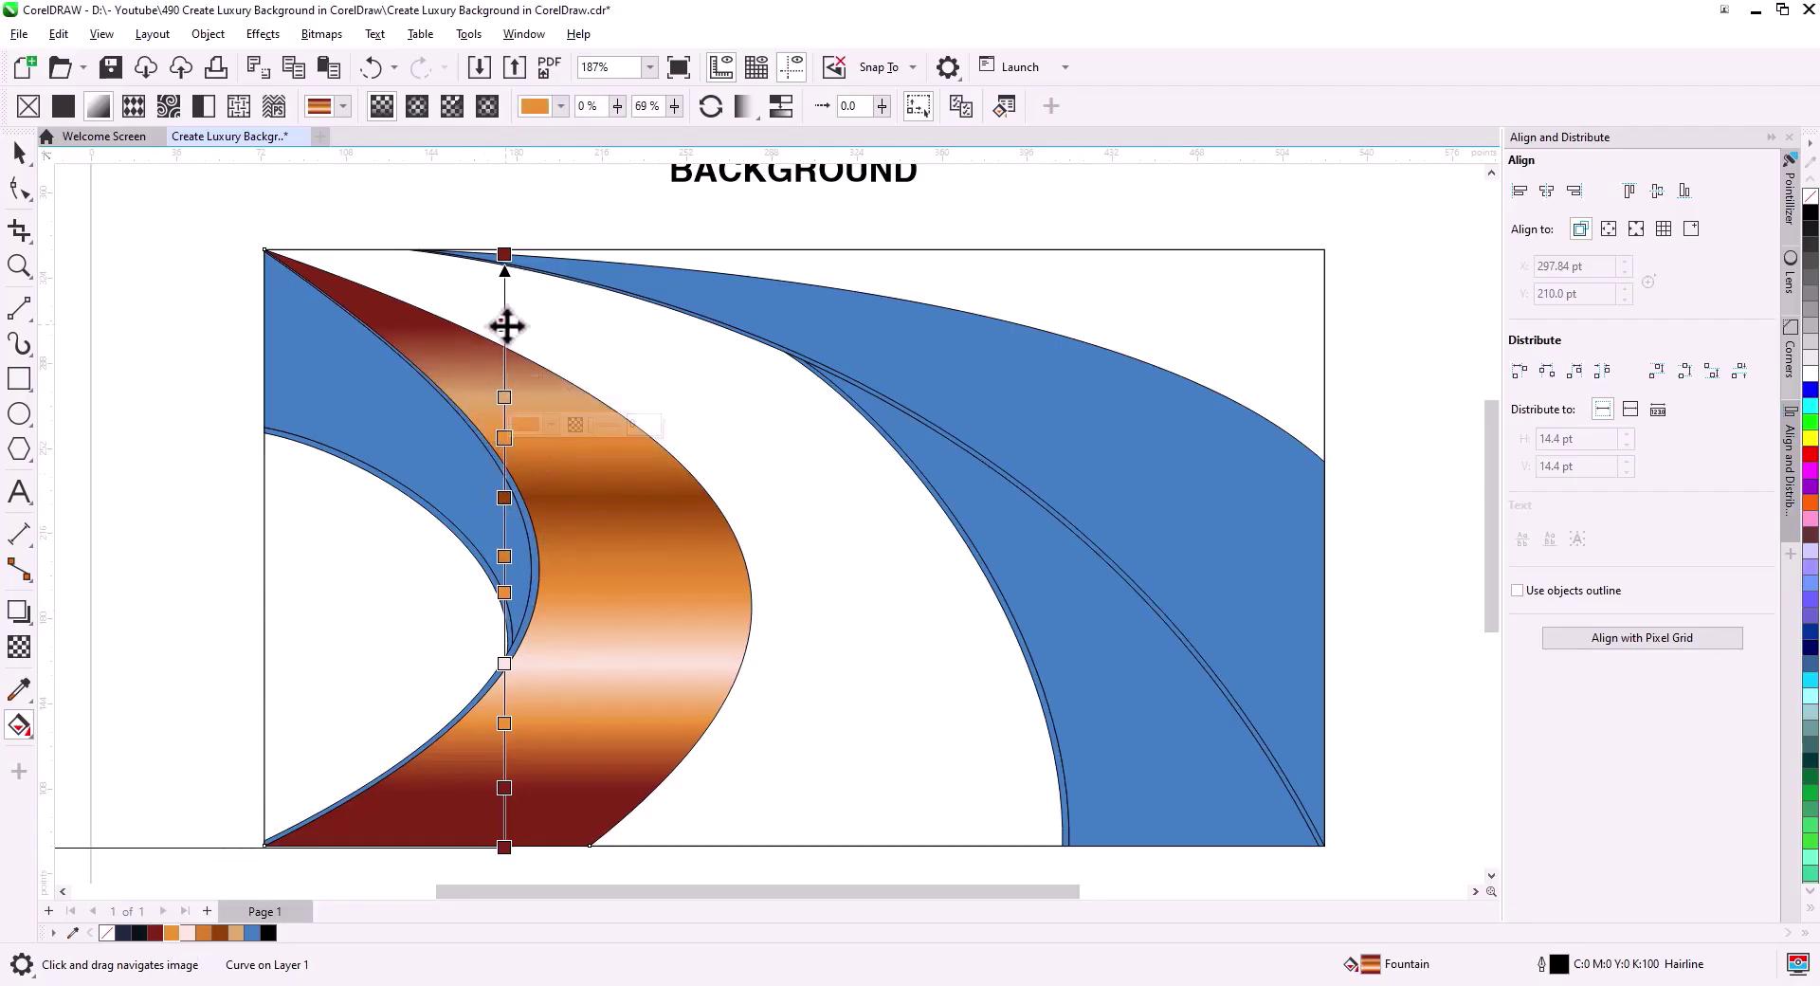
left_click_drag(504, 324, 504, 319)
left_click(509, 665)
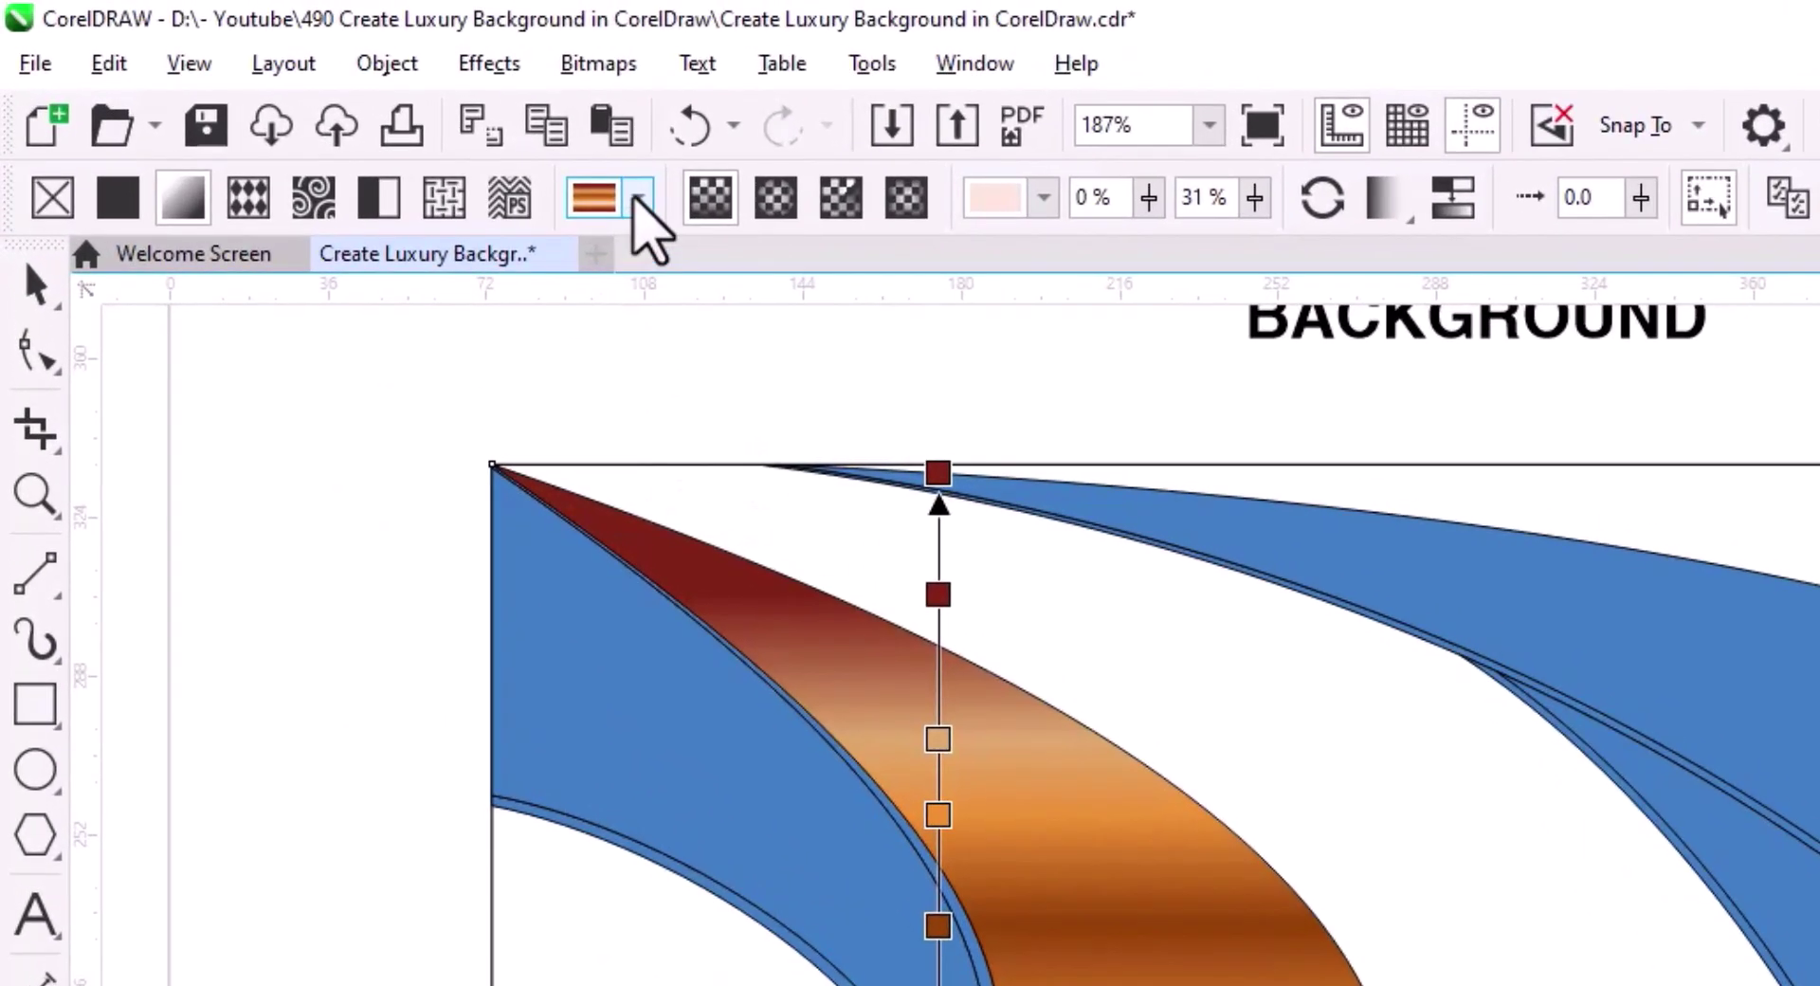
Save the band's gradient as a custom fountain fill titled GOLD123.
left_click(637, 199)
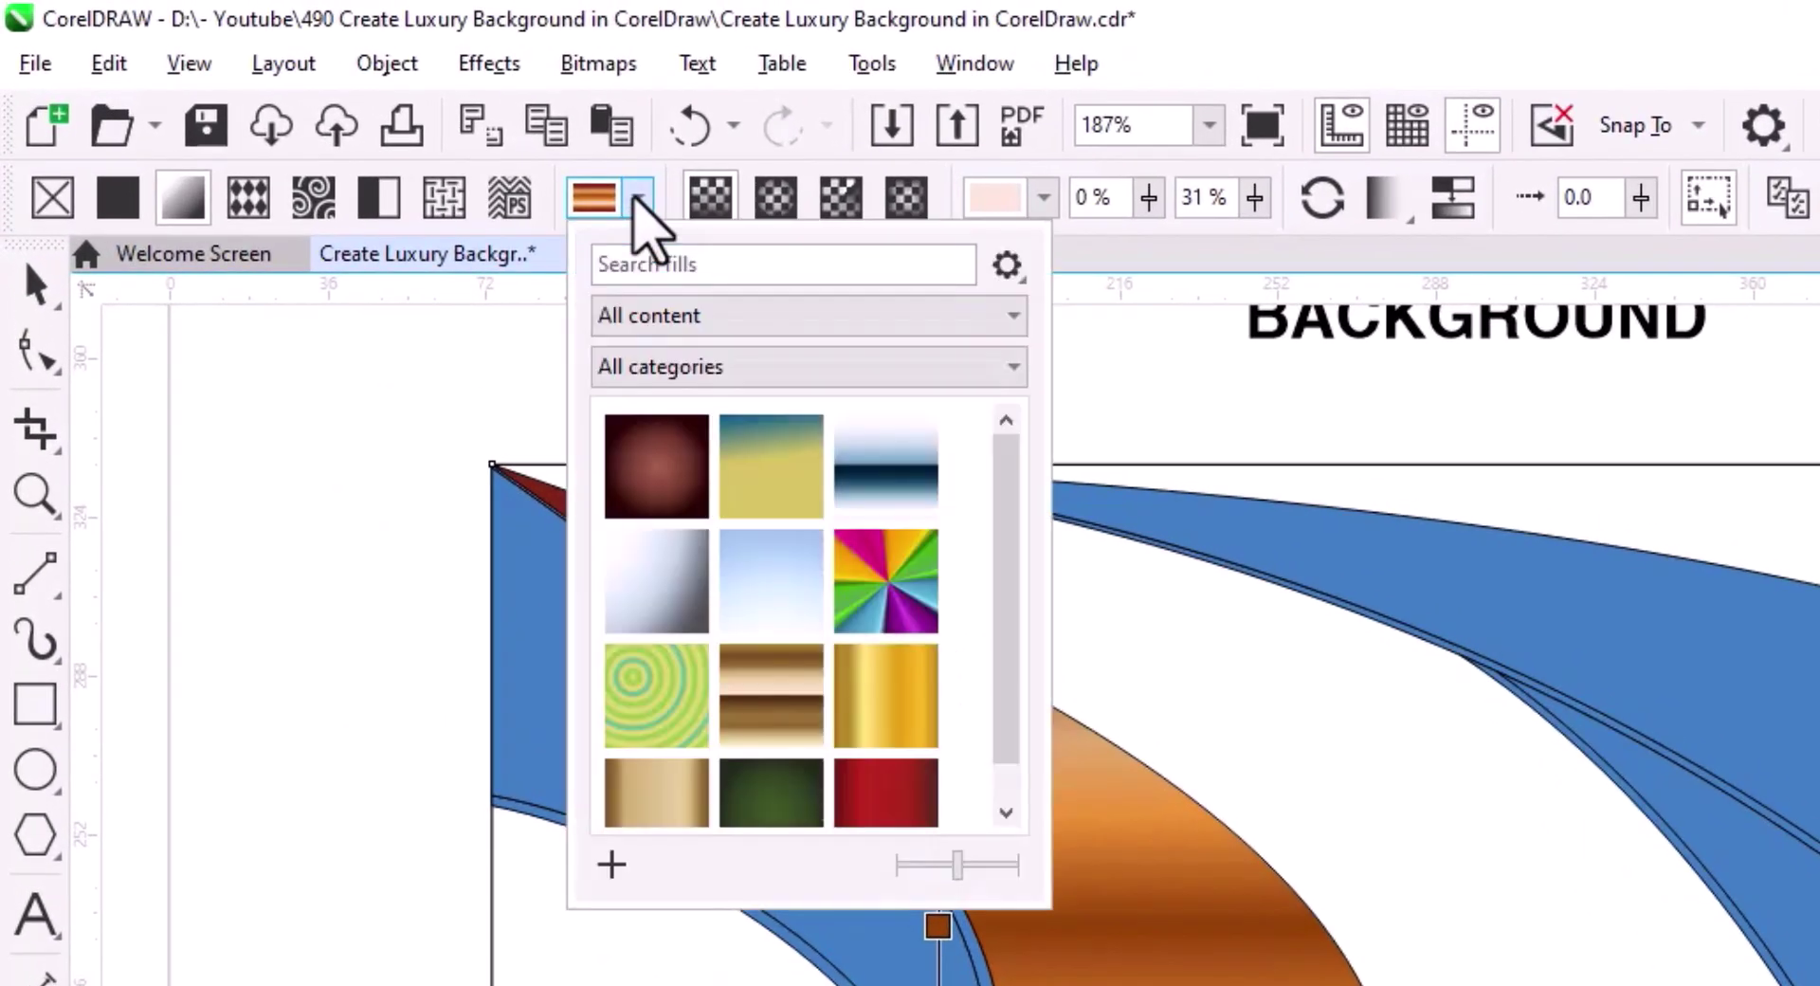
left_click(611, 863)
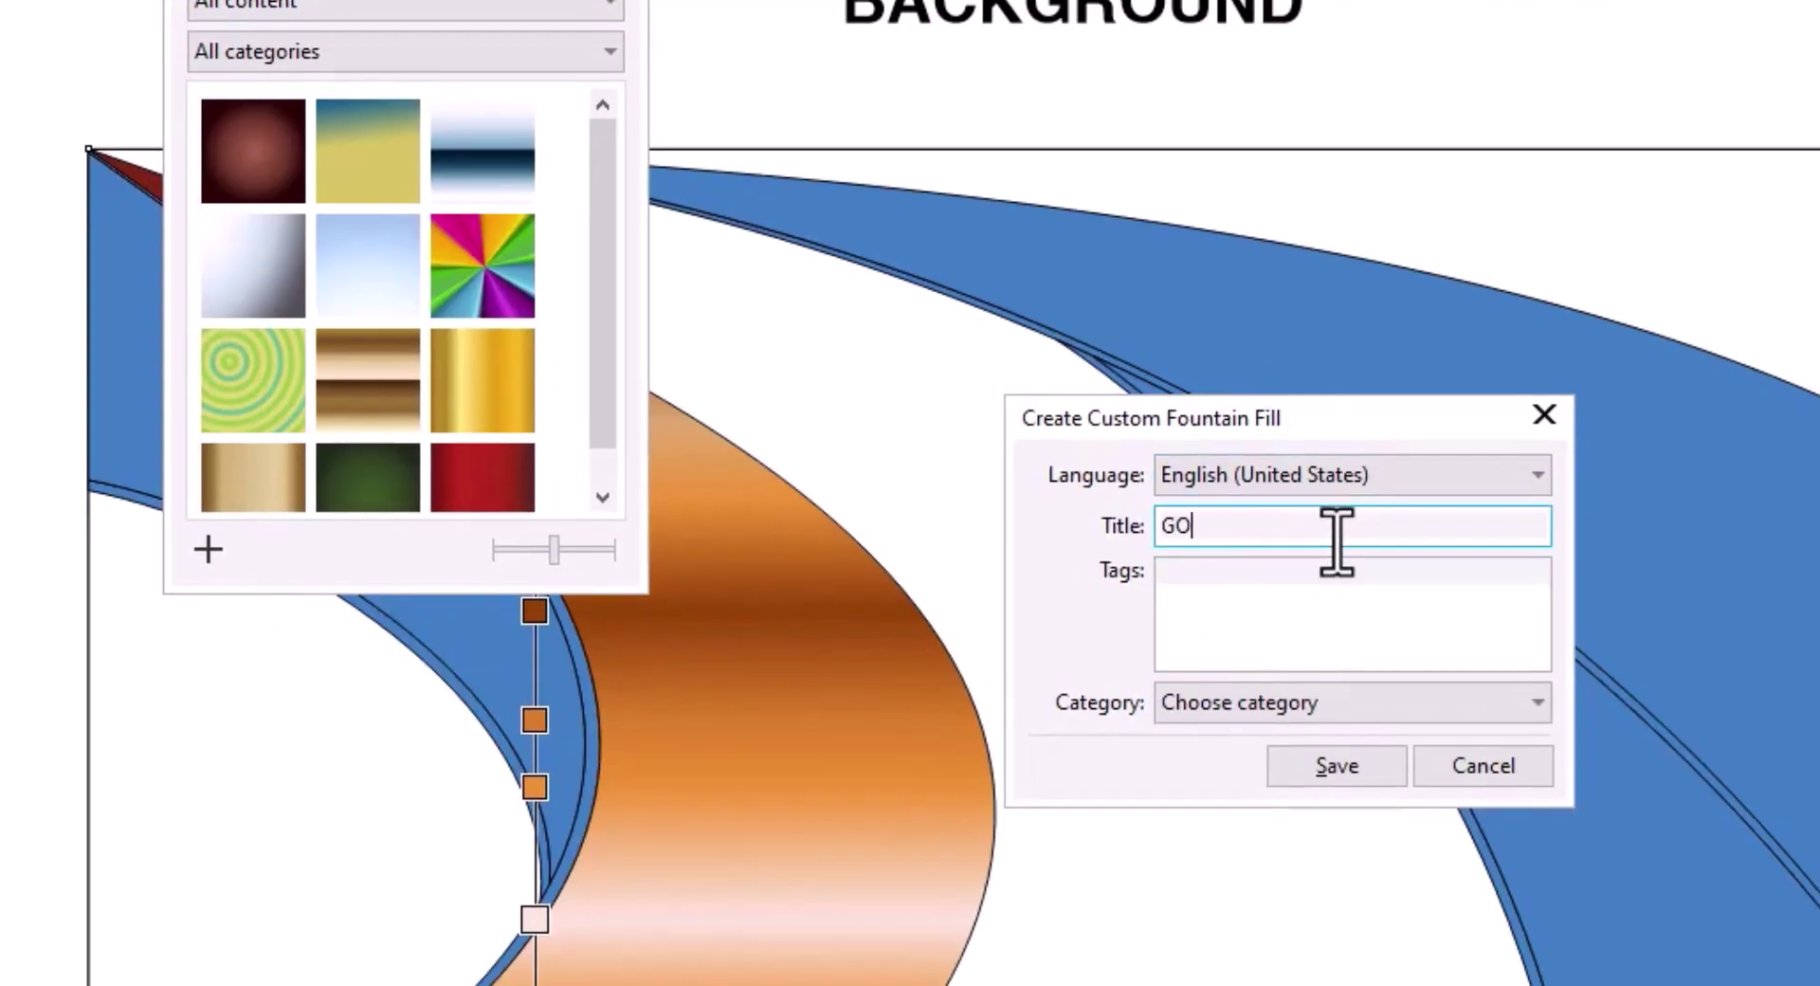
type("GOLD123")
left_click(1351, 766)
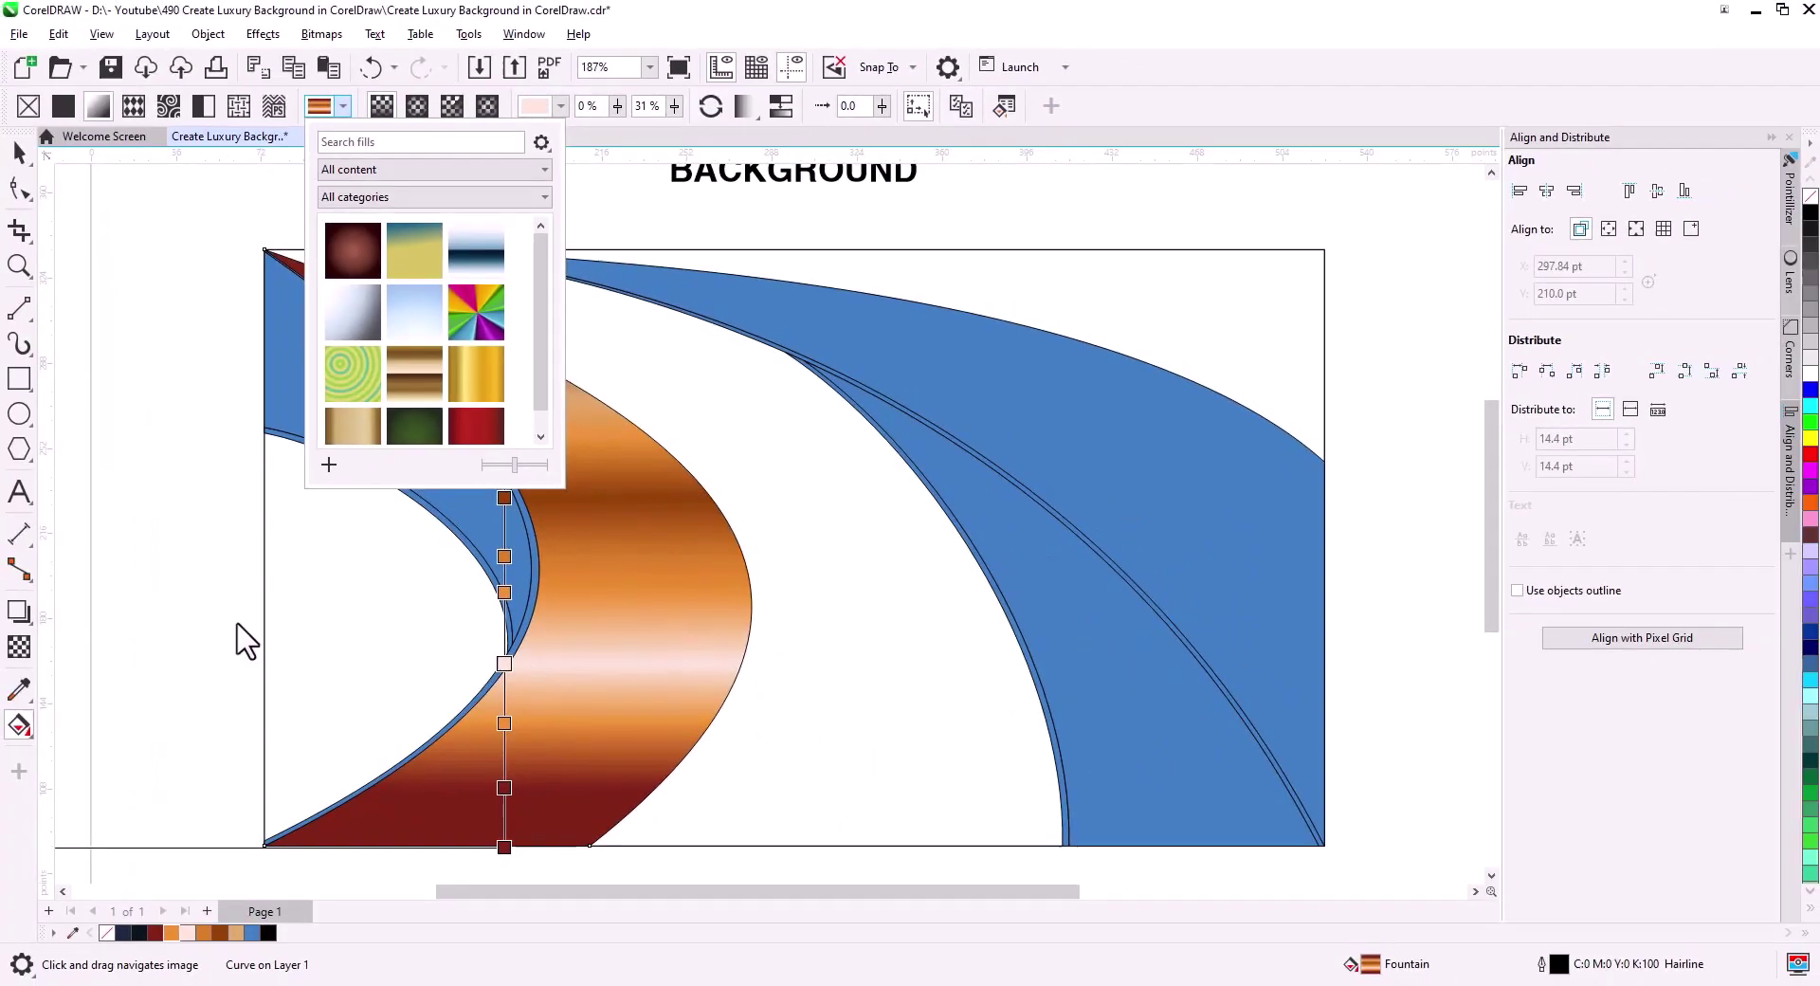
left_click(15, 167)
Copy the large left band's gradient fill onto the thin strip along its inner edge.
left_click(18, 155)
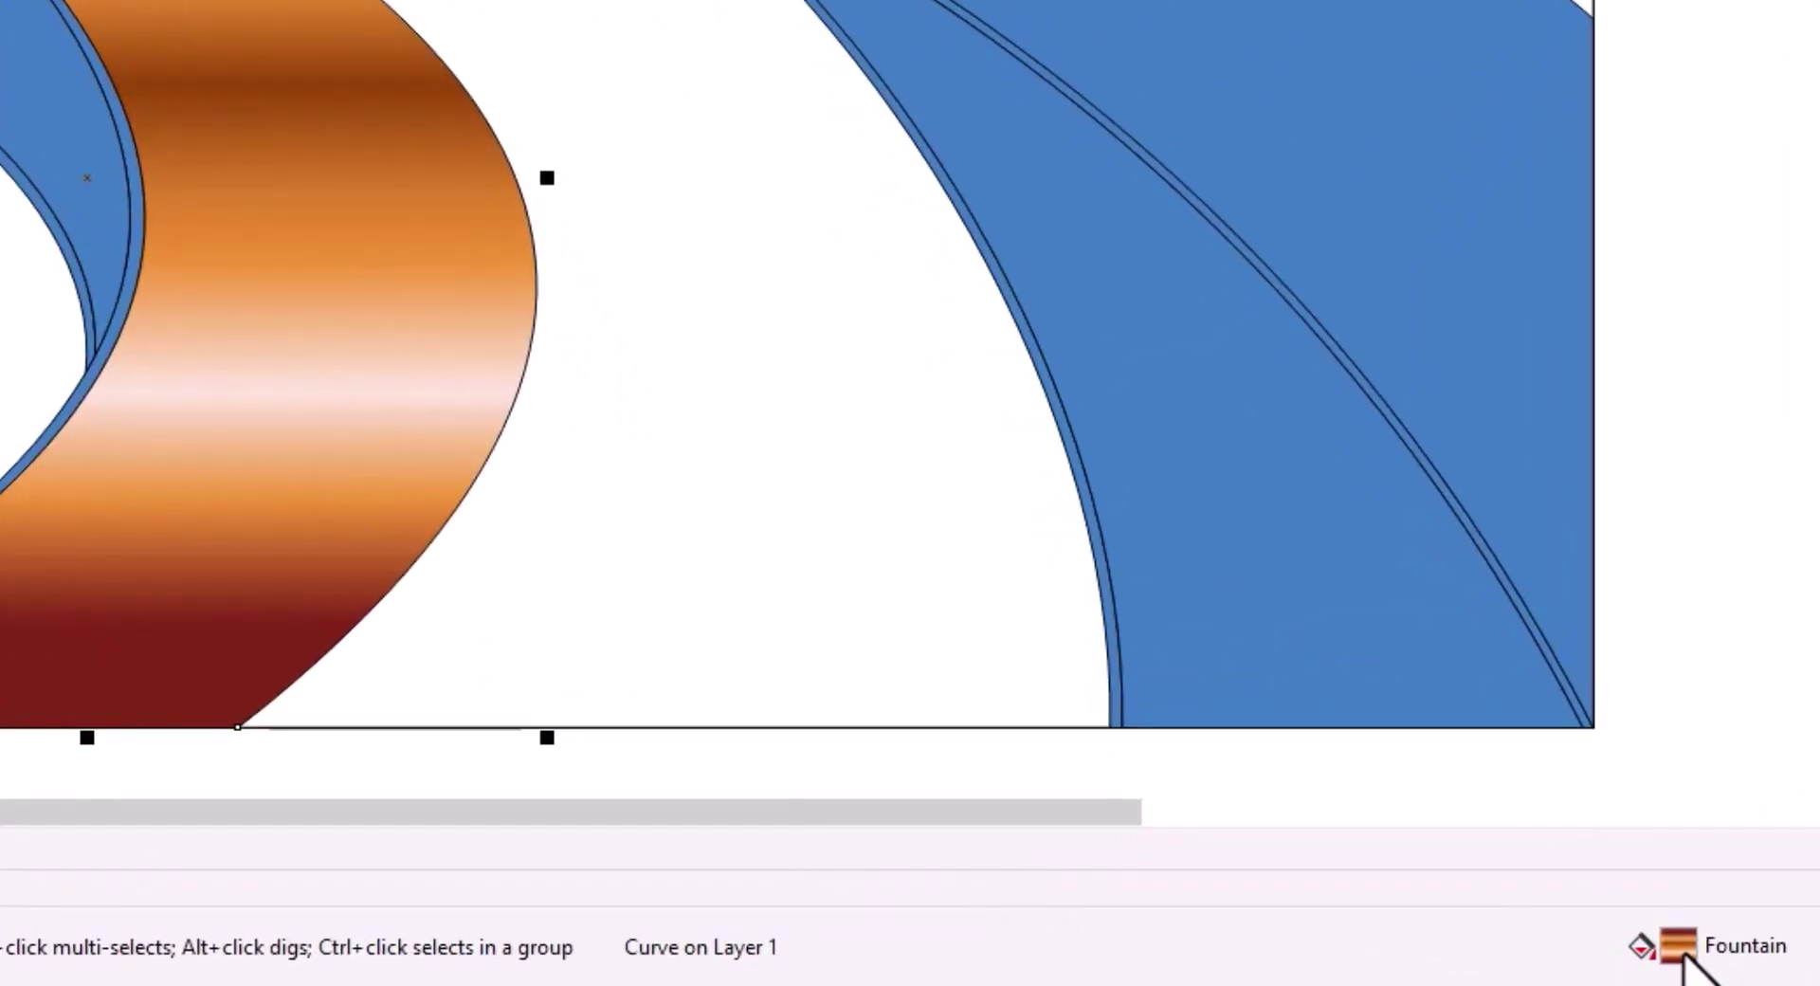
left_click_drag(1683, 953, 167, 357)
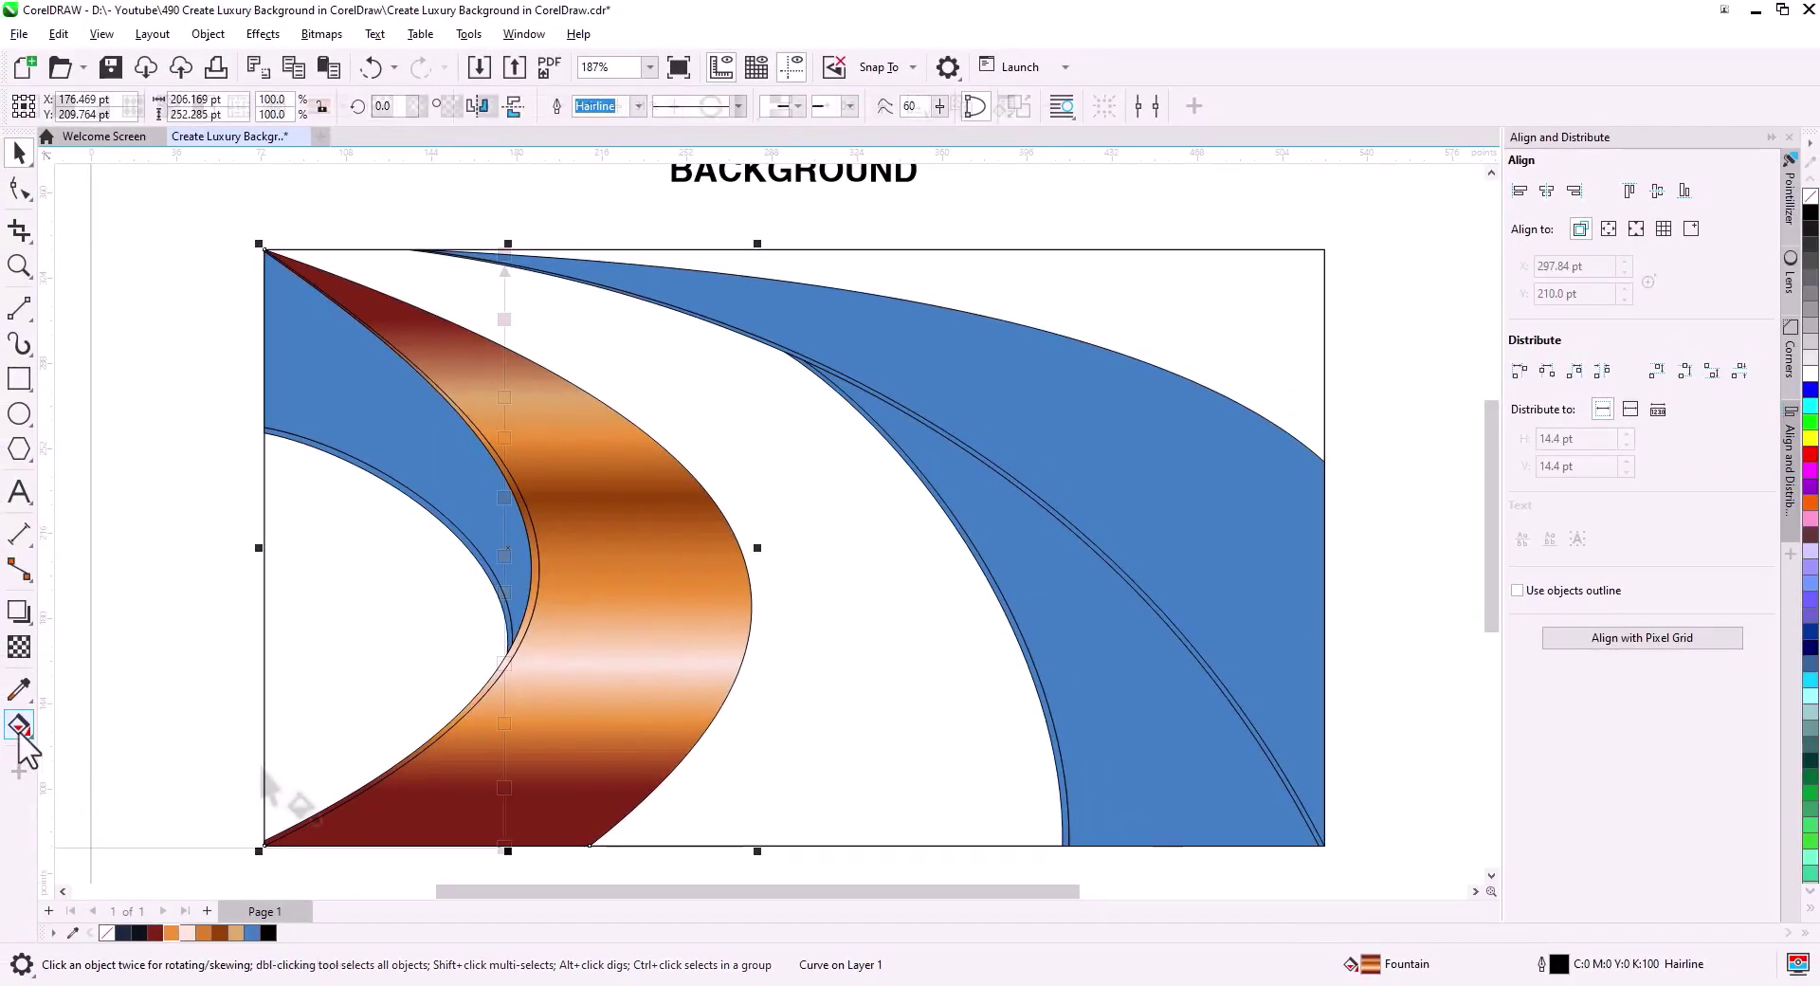
Recolour the thin strip's gradient with contrasting dark red nodes, a pale pink lower end, and orange and pale pink nodes near both ends.
scroll(142, 758, "up", 2)
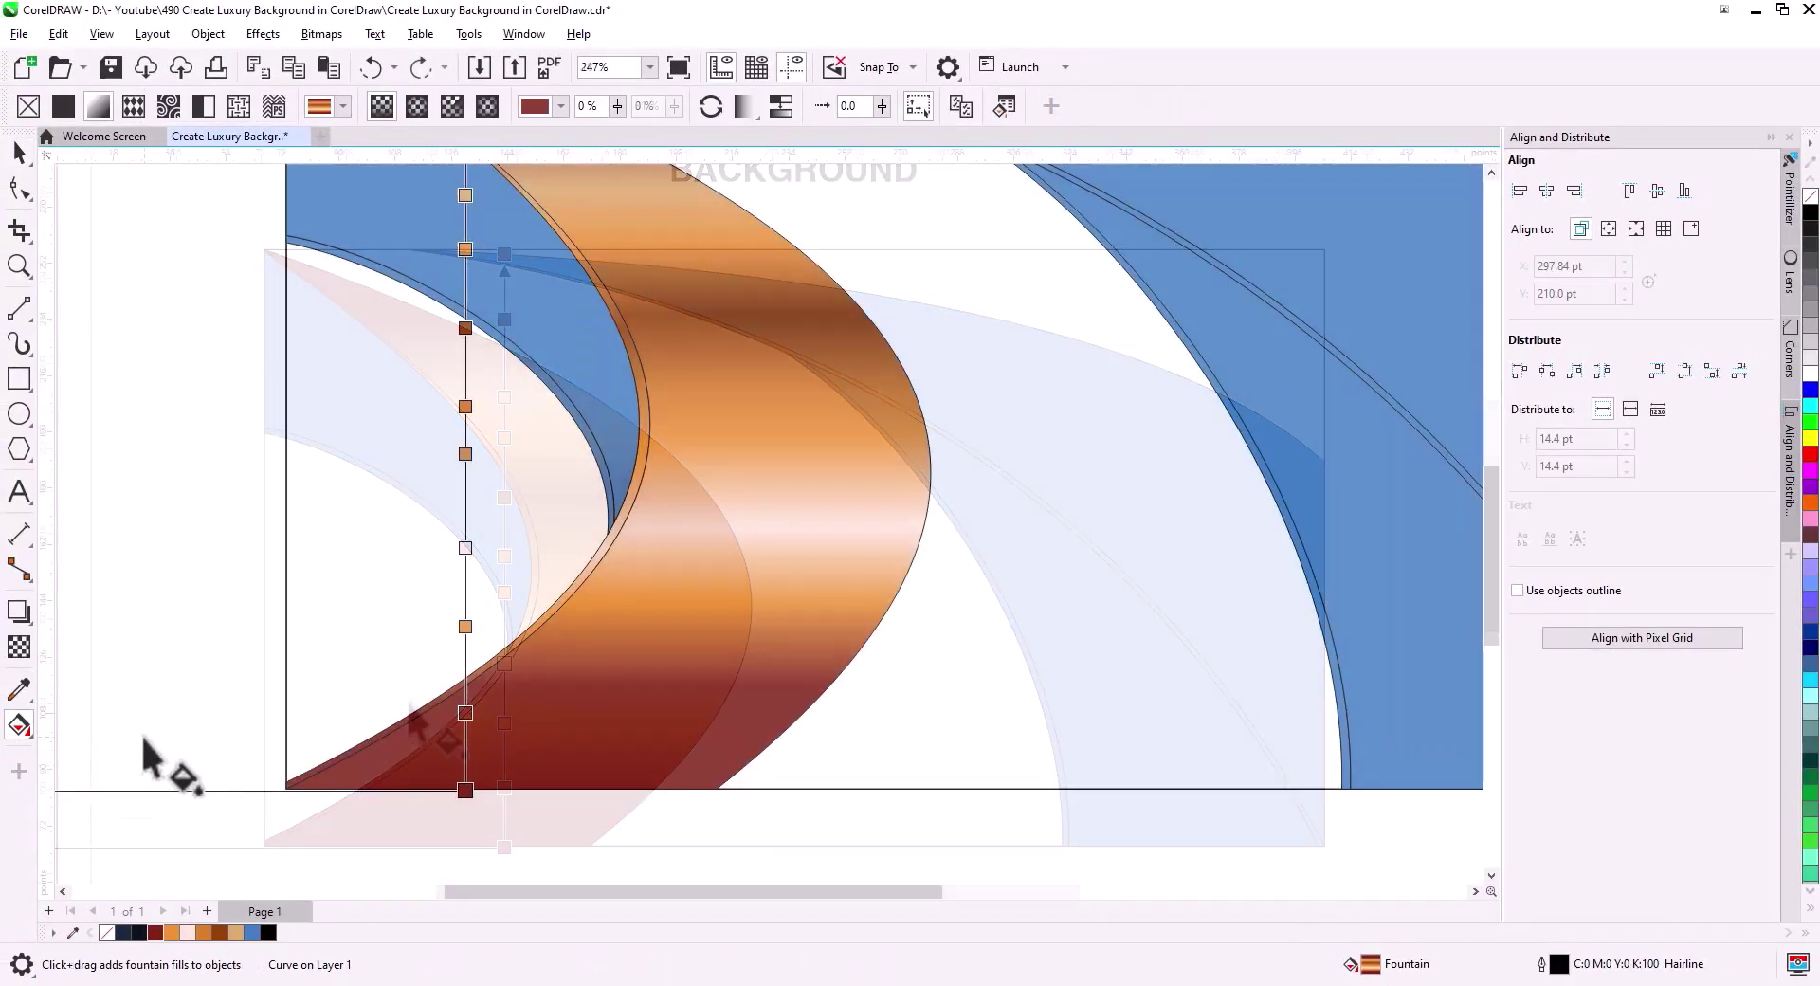
left_click_drag(474, 460, 464, 455)
left_click_drag(430, 519, 409, 701)
scroll(409, 701, "down", 1)
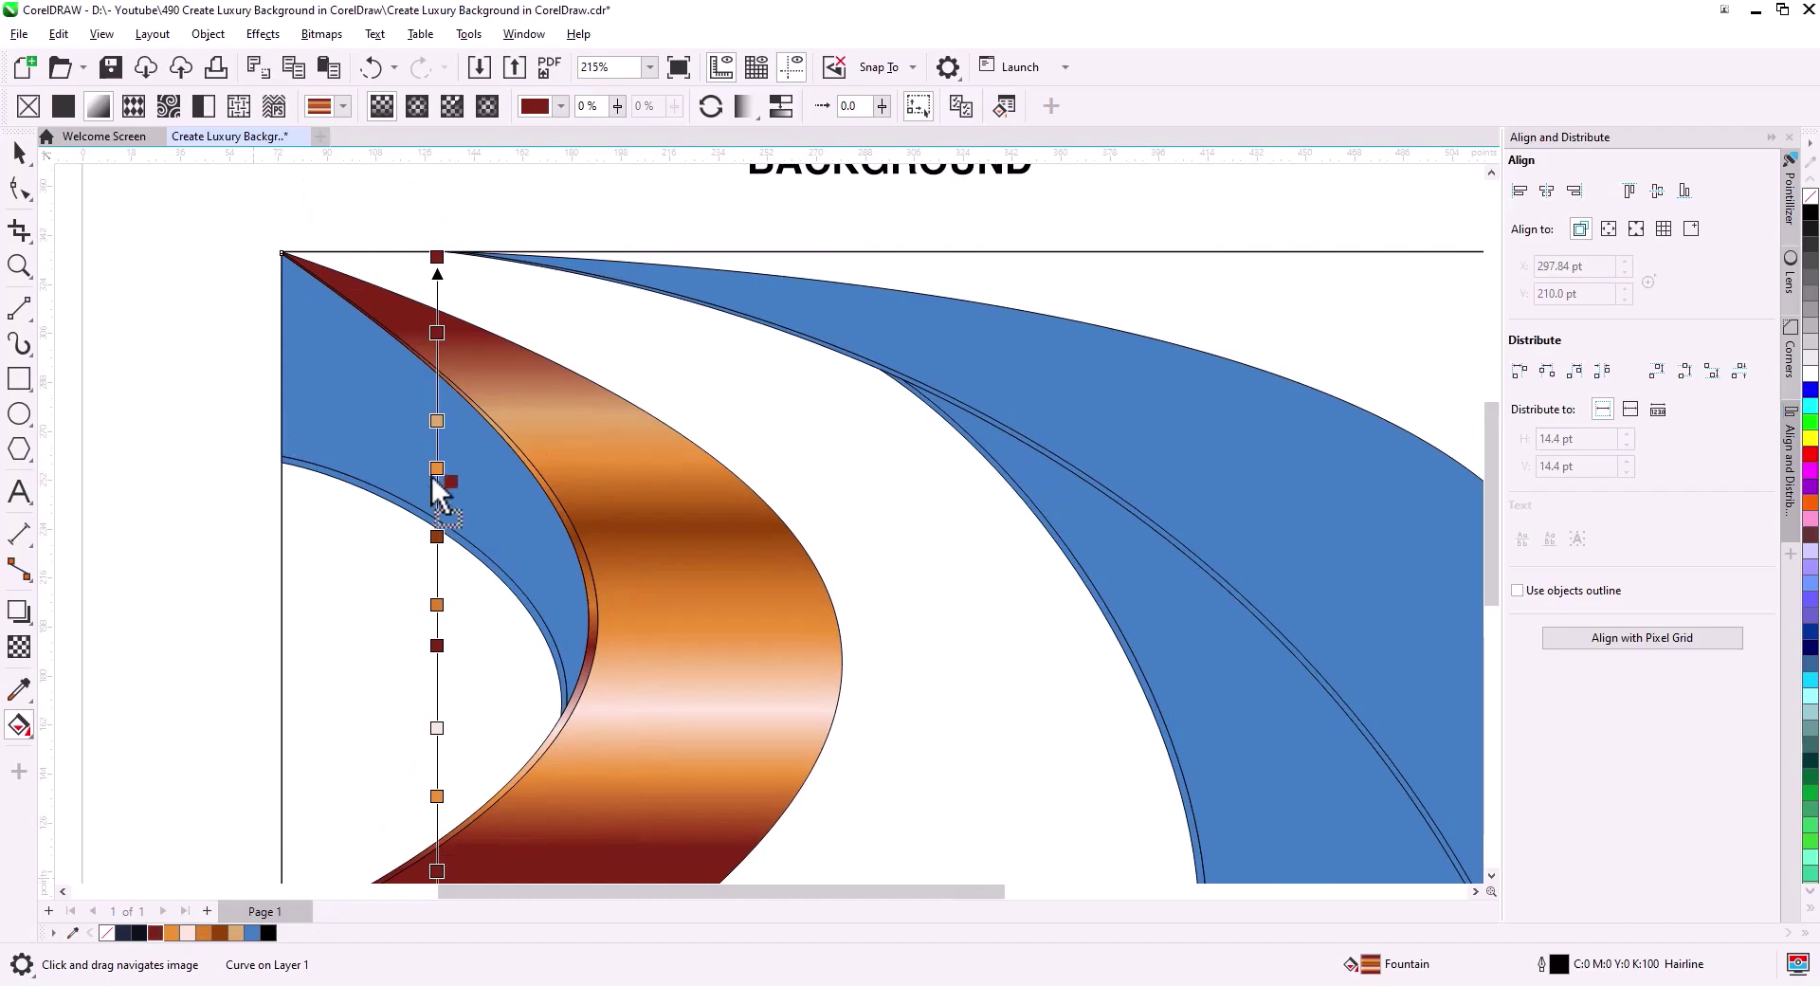
left_click_drag(381, 848, 410, 707)
left_click_drag(187, 933, 465, 798)
left_click_drag(204, 933, 465, 589)
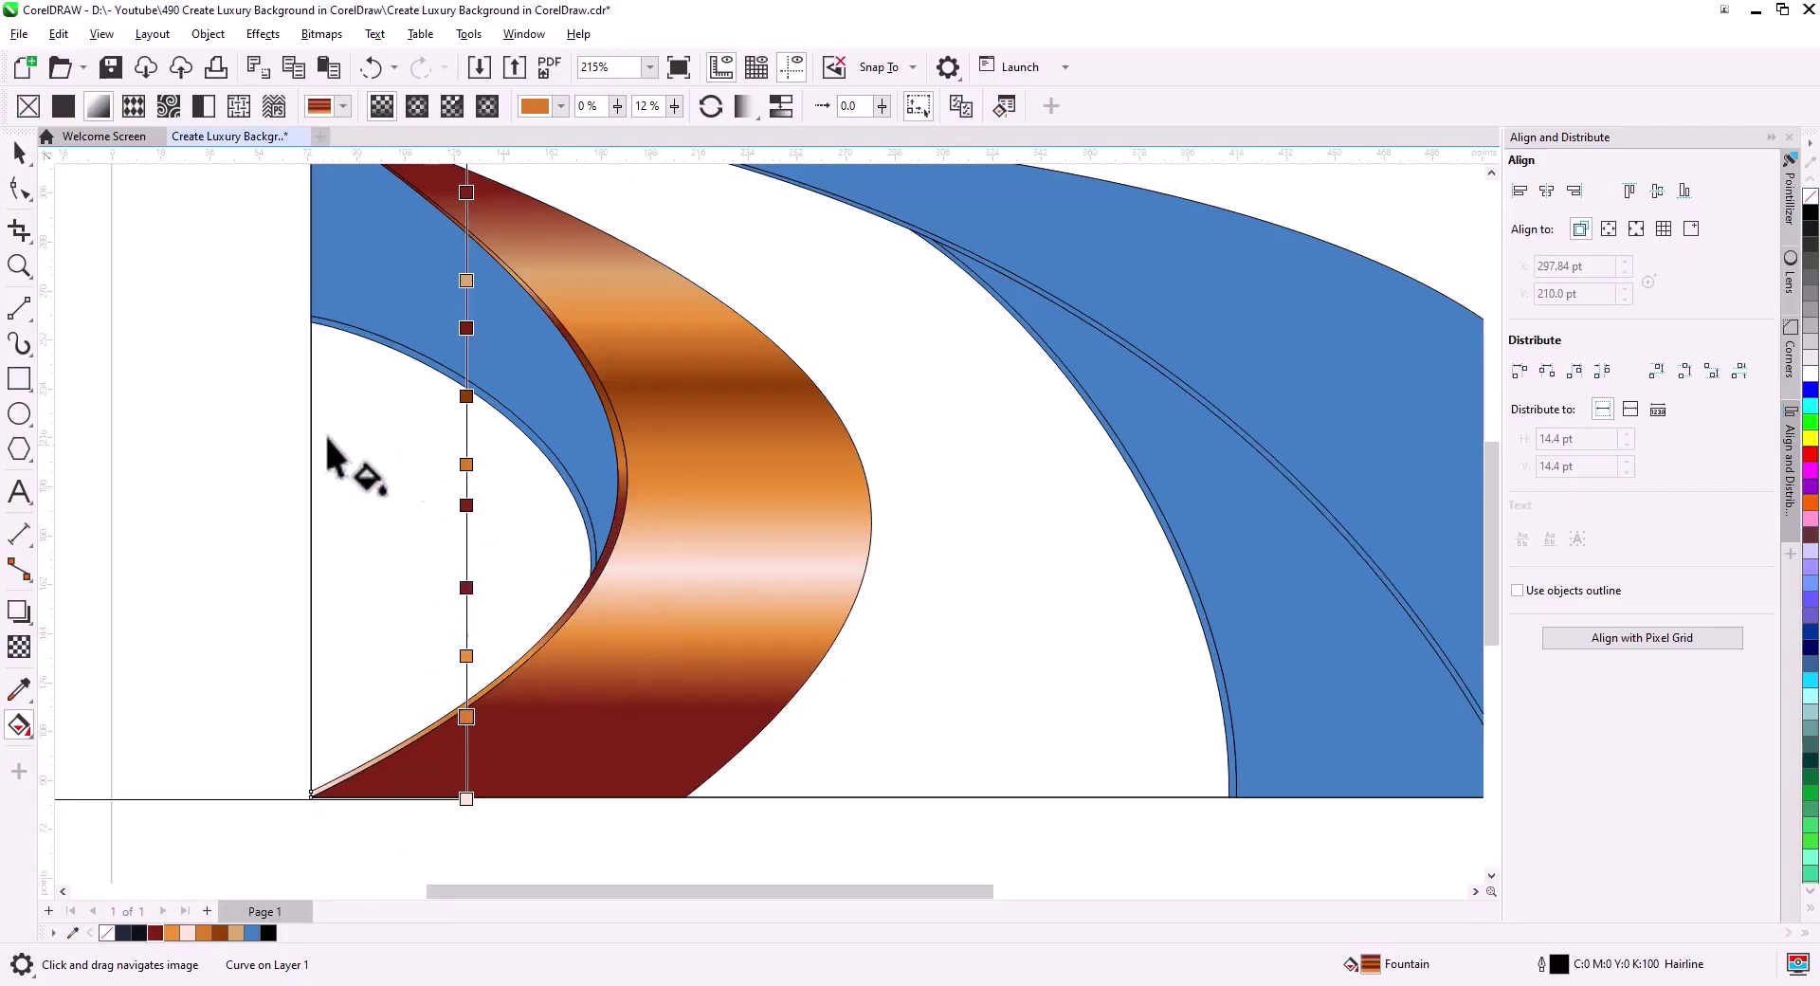
left_click_drag(343, 499, 334, 553)
left_click_drag(457, 343, 456, 343)
left_click_drag(455, 254, 455, 246)
left_click_drag(171, 933, 455, 246)
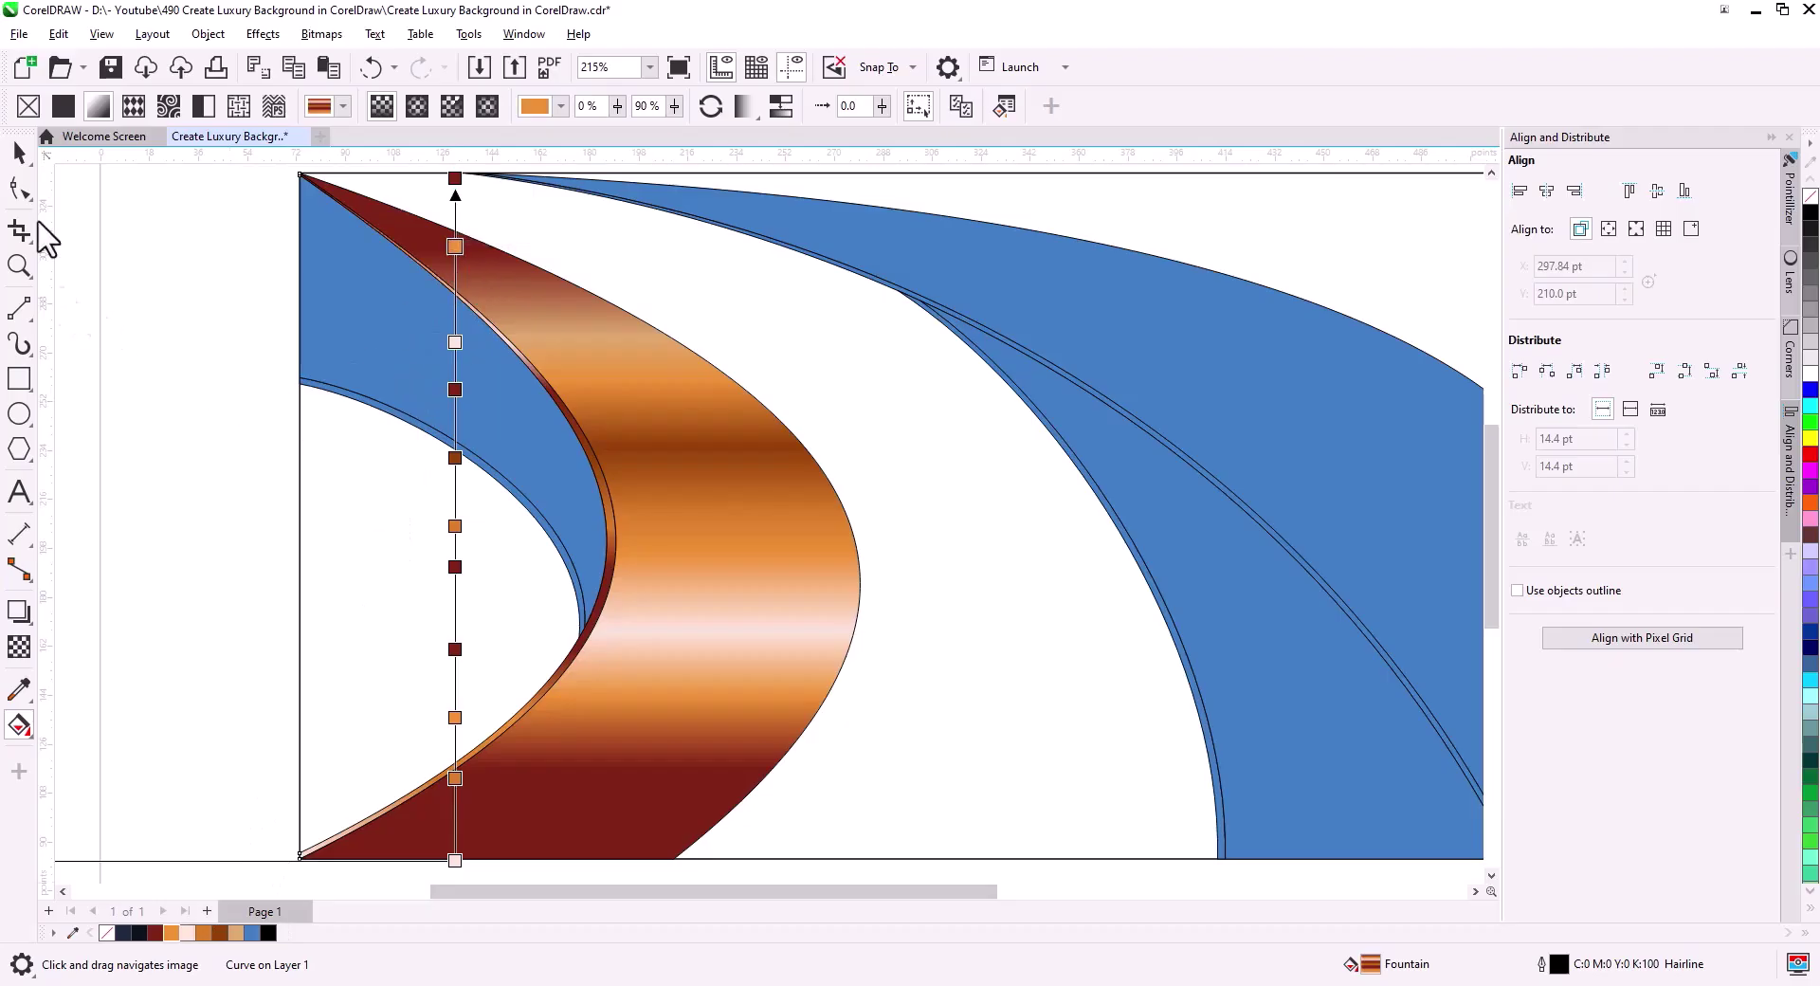
Remove the outlines from the four left-hand shapes.
left_click(19, 153)
left_click(190, 275)
scroll(622, 484, "down", 1)
left_click_drag(656, 536, 672, 488)
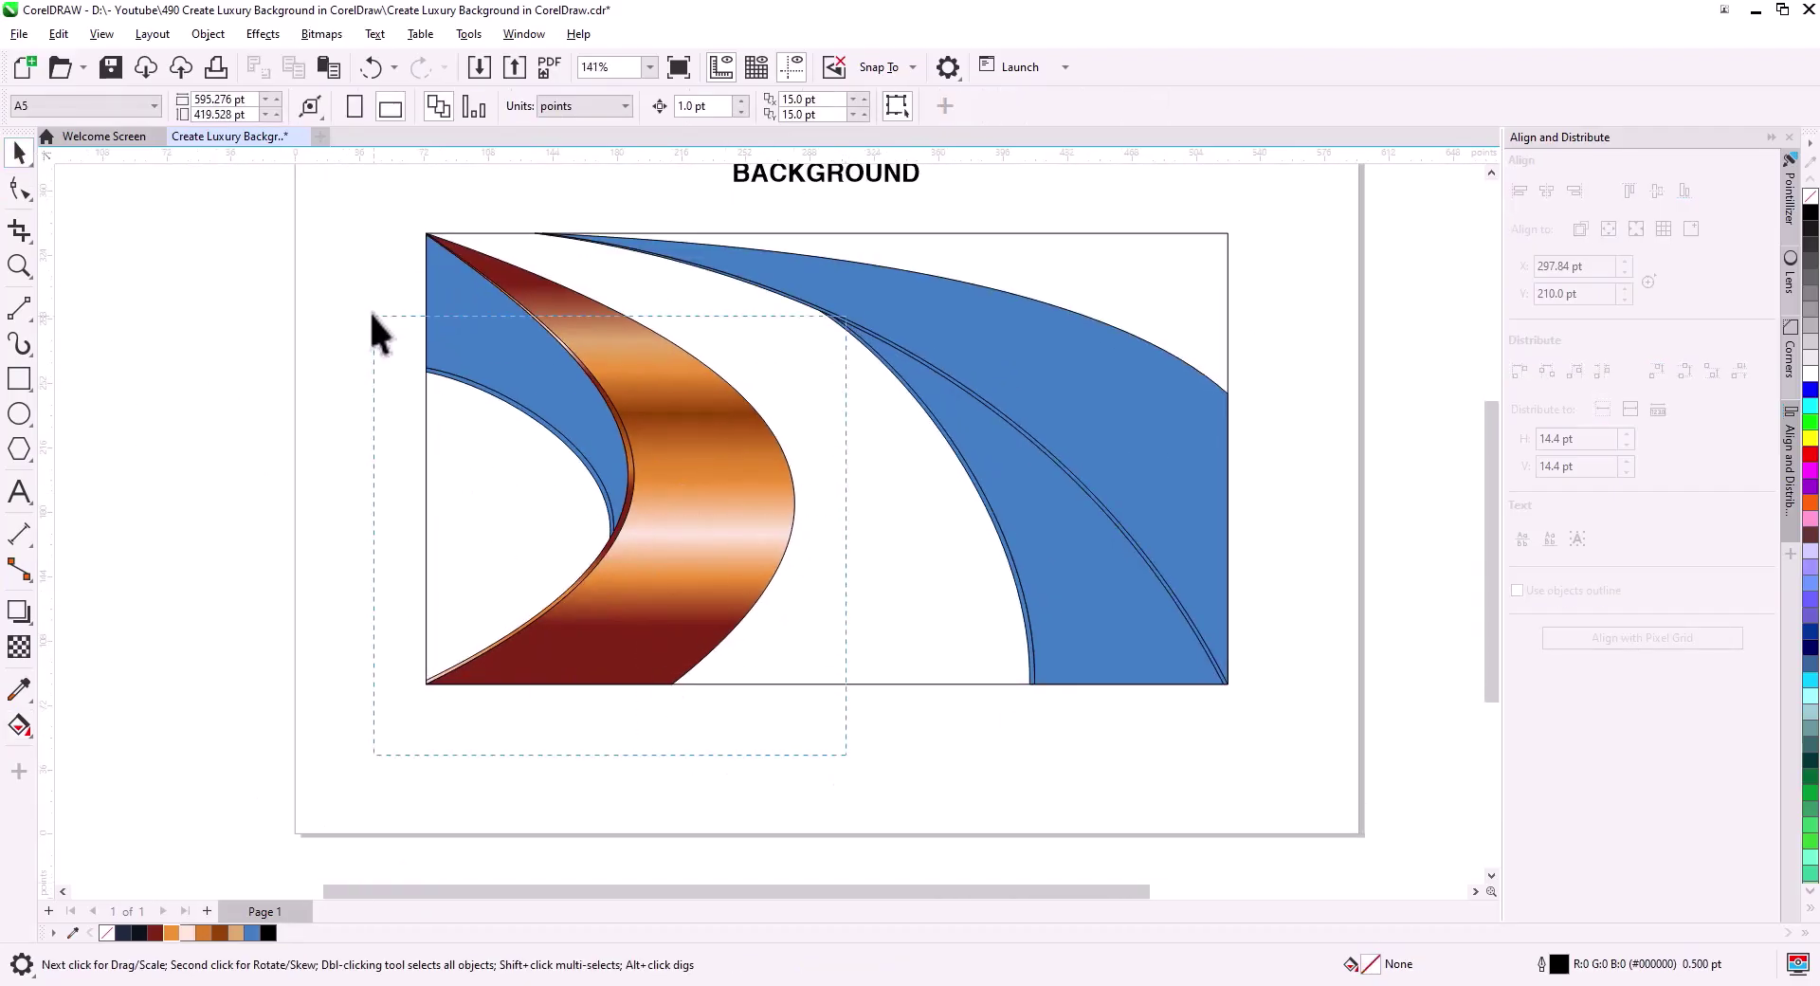
left_click_drag(306, 209, 308, 210)
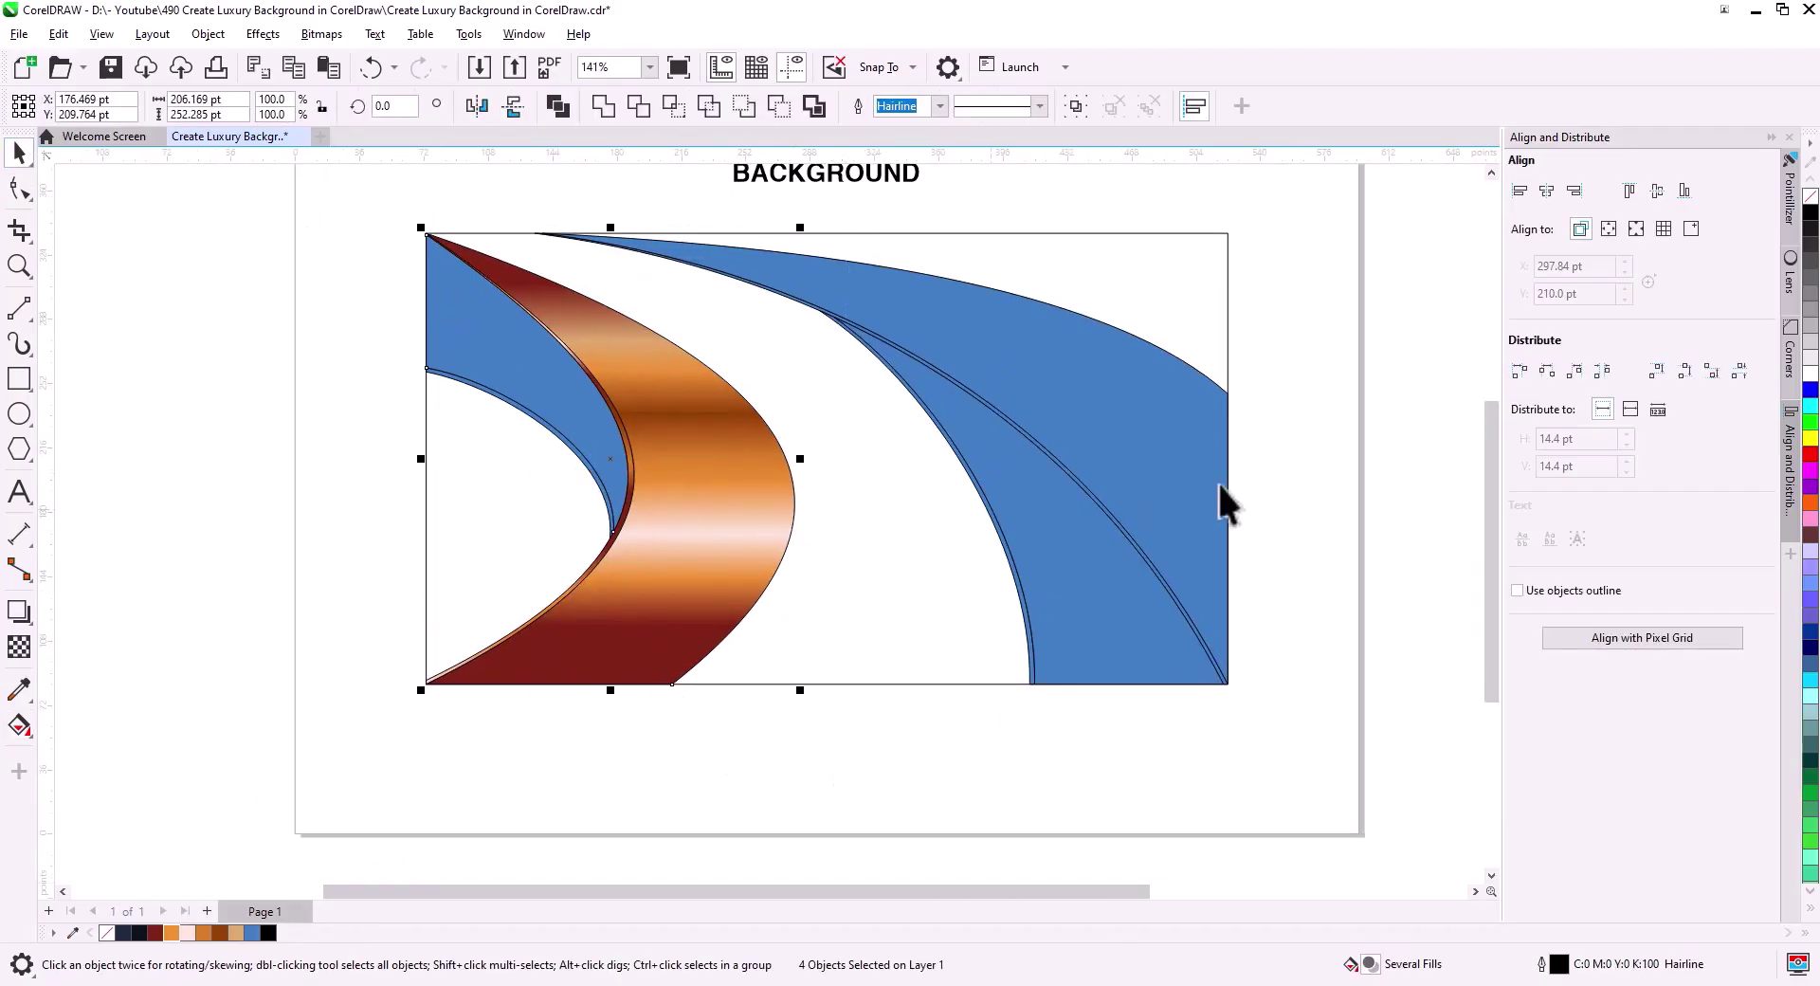
right_click(1810, 196)
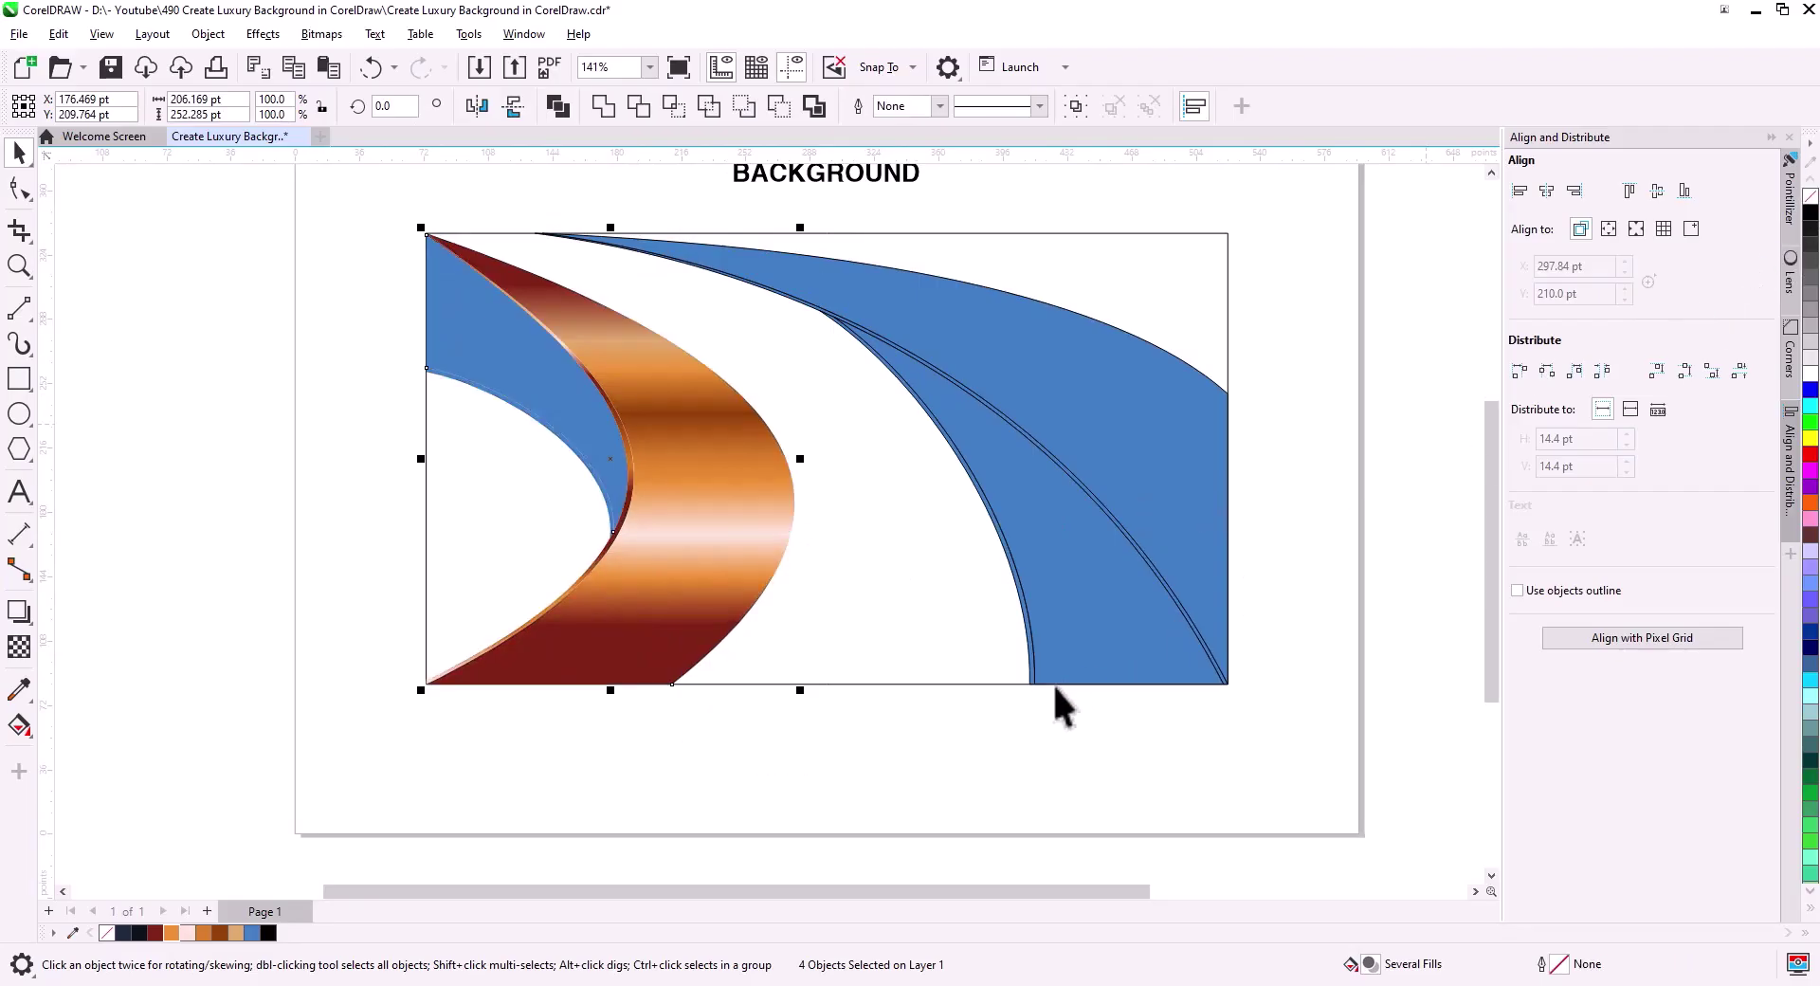
left_click(804, 738)
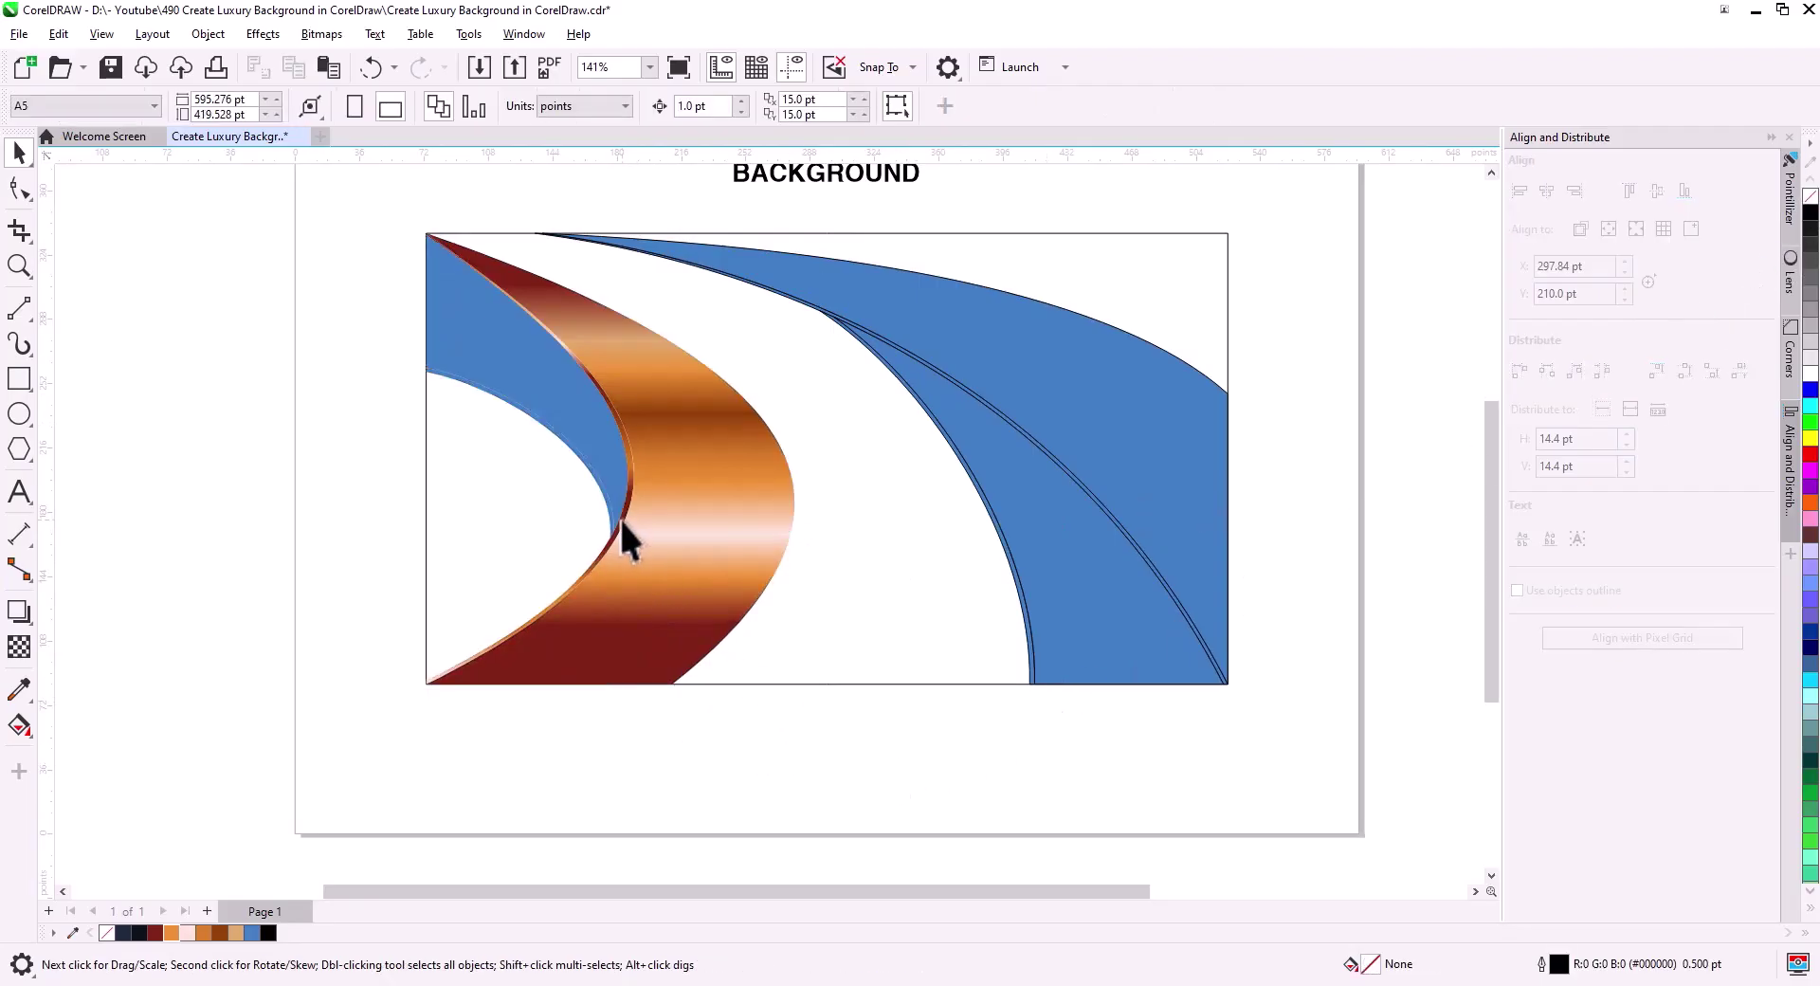
Copy the large left band's gradient onto the thin strip along the lower edge of the blue left region.
left_click(625, 540)
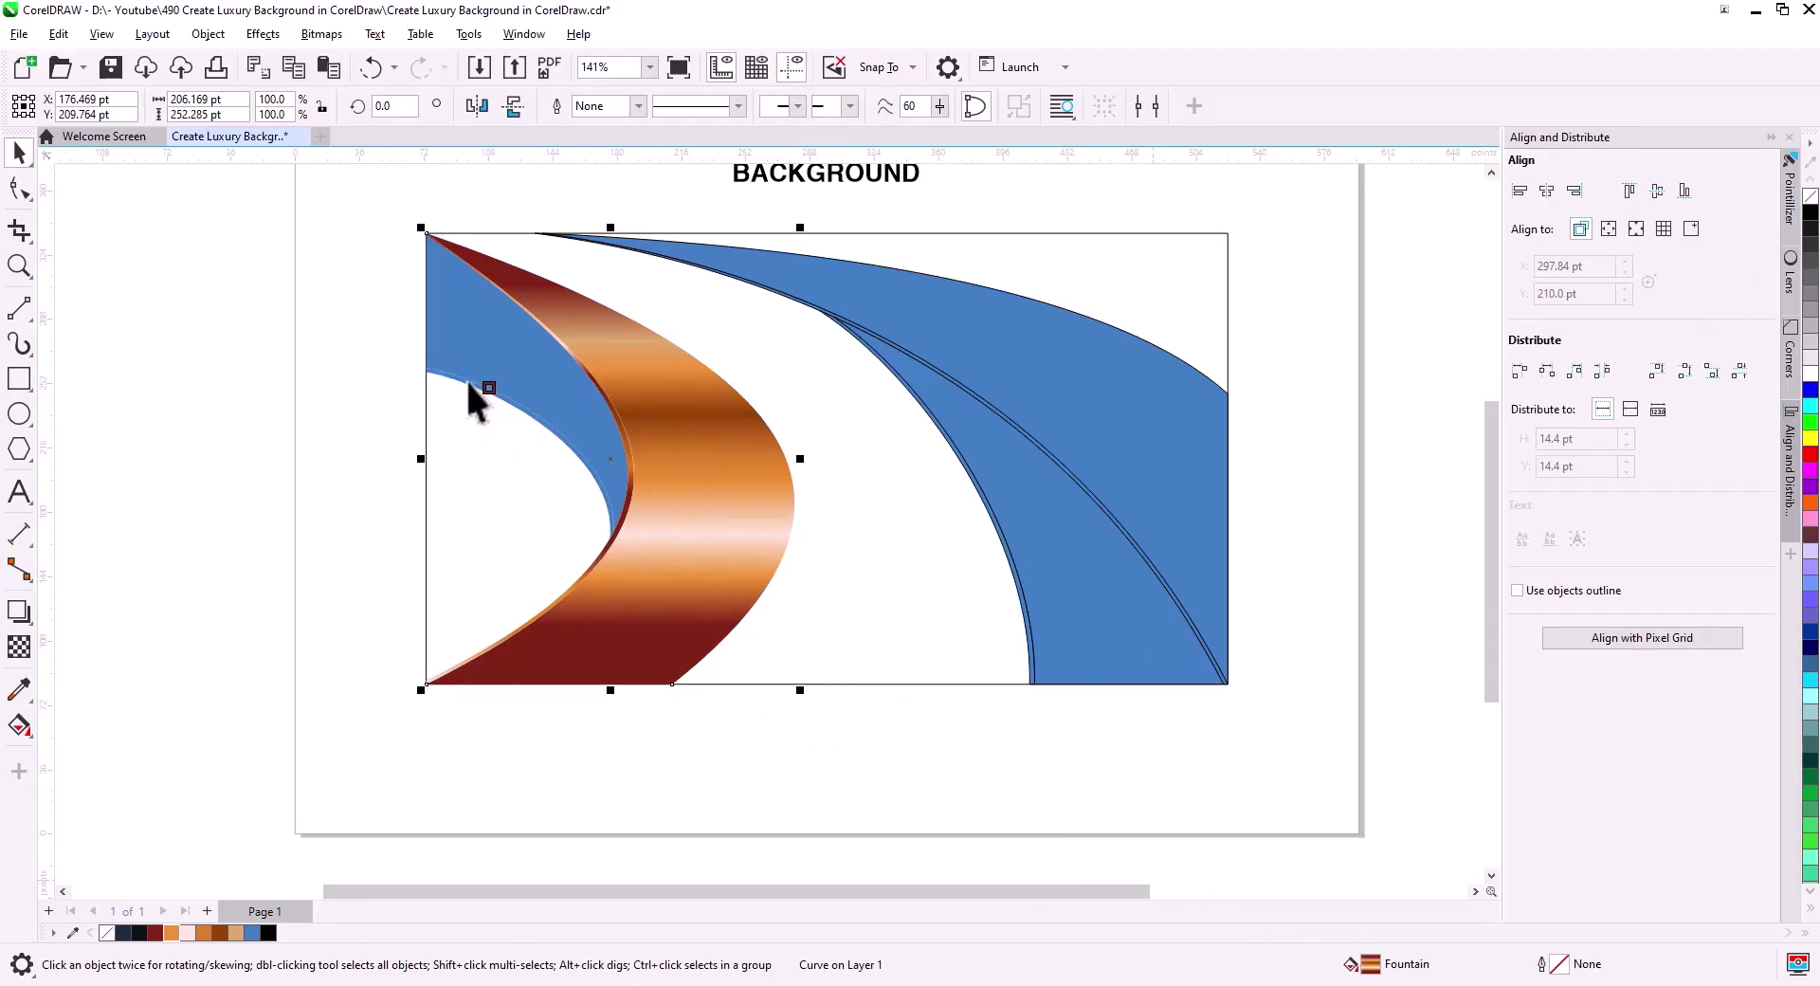
left_click_drag(466, 383, 467, 383)
left_click(356, 526)
Copy the recoloured strip's gradient onto the thin strip below the blue left region and both thin strips on the right.
left_click(607, 501)
scroll(834, 535, "up", 2)
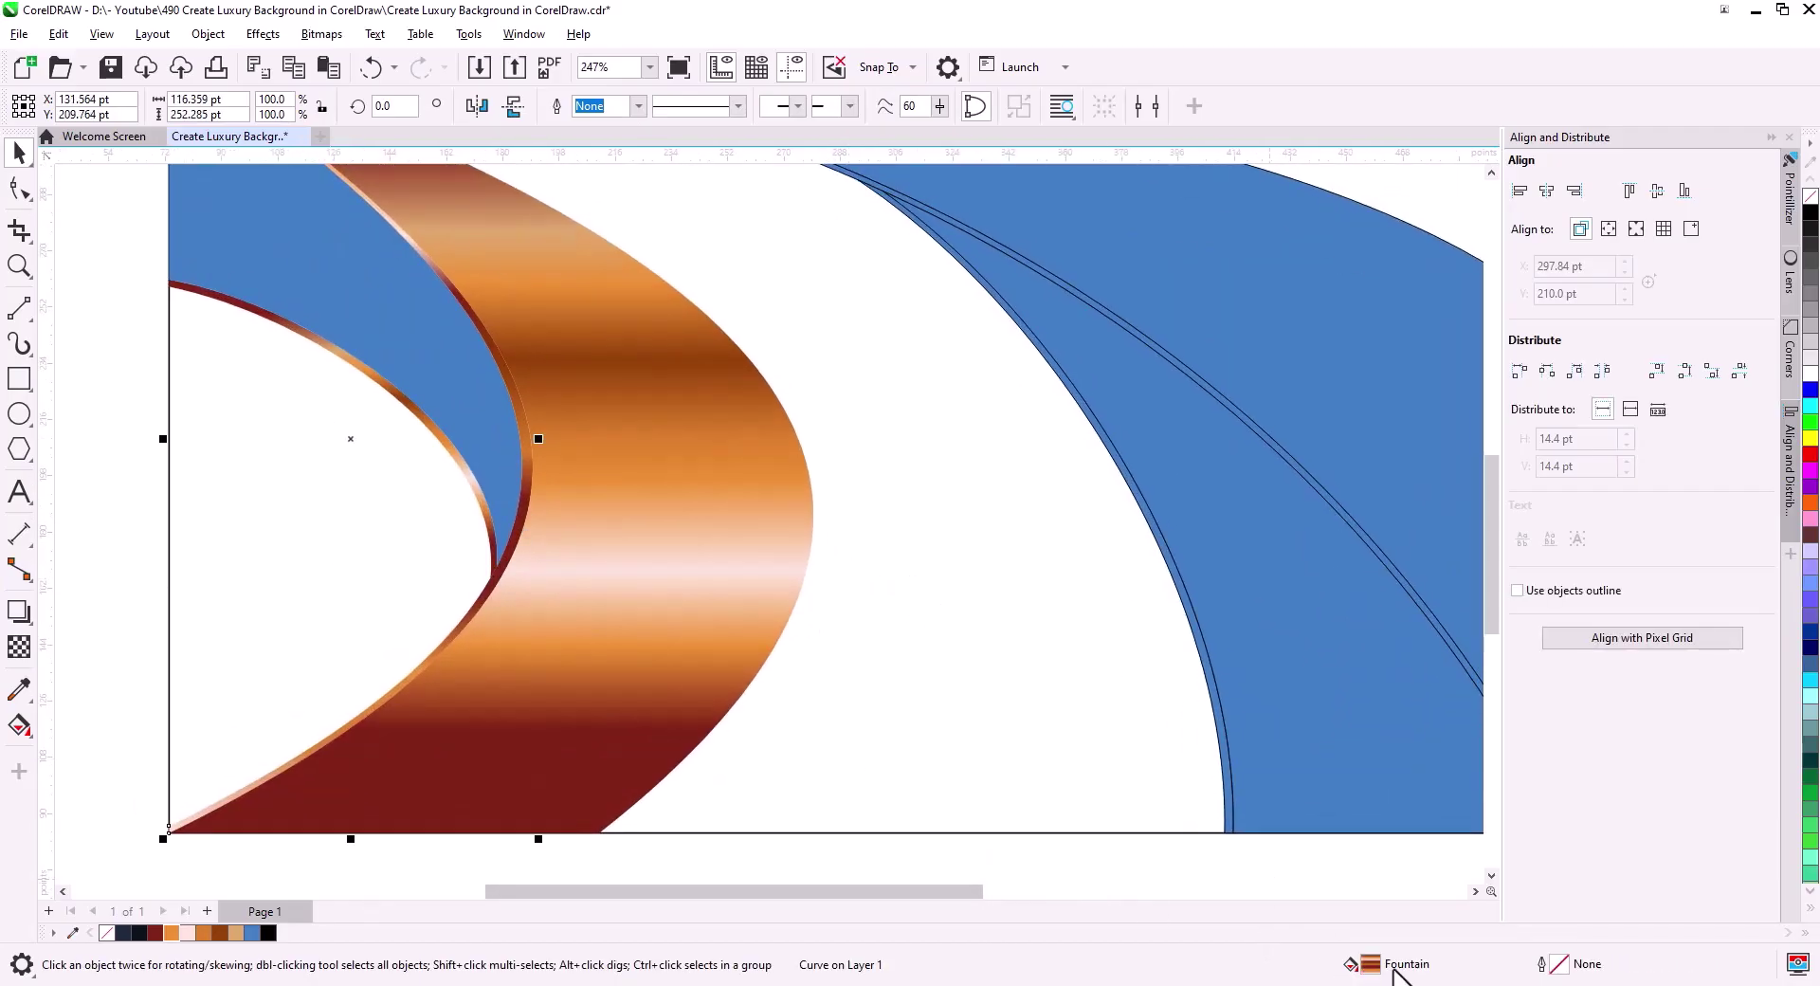
left_click_drag(469, 478, 468, 474)
left_click_drag(1269, 818, 1231, 792)
left_click_drag(1427, 612, 1426, 610)
scroll(1210, 616, "down", 1)
left_click_drag(1211, 616, 1014, 621)
left_click(1139, 516)
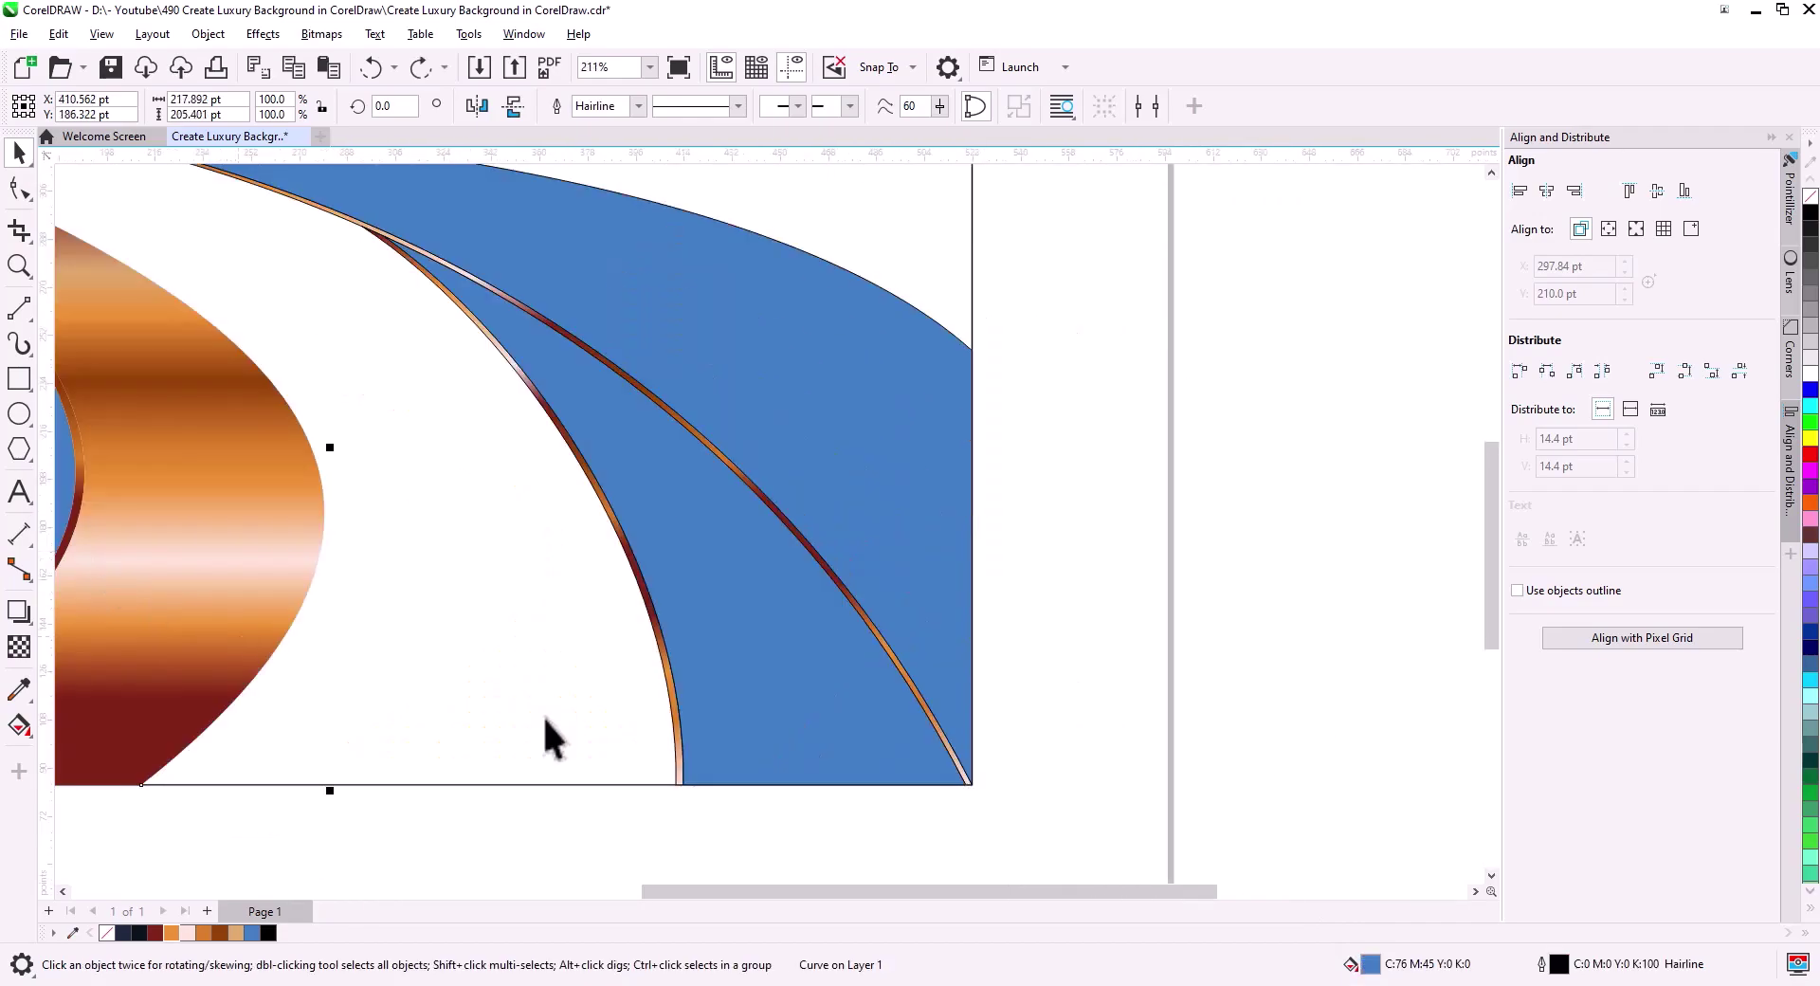
Copy the large left band's gradient onto the large upper right-hand wave.
scroll(903, 750, "up", 2)
left_click_drag(1055, 806, 1024, 785)
scroll(962, 792, "down", 2)
left_click(813, 771)
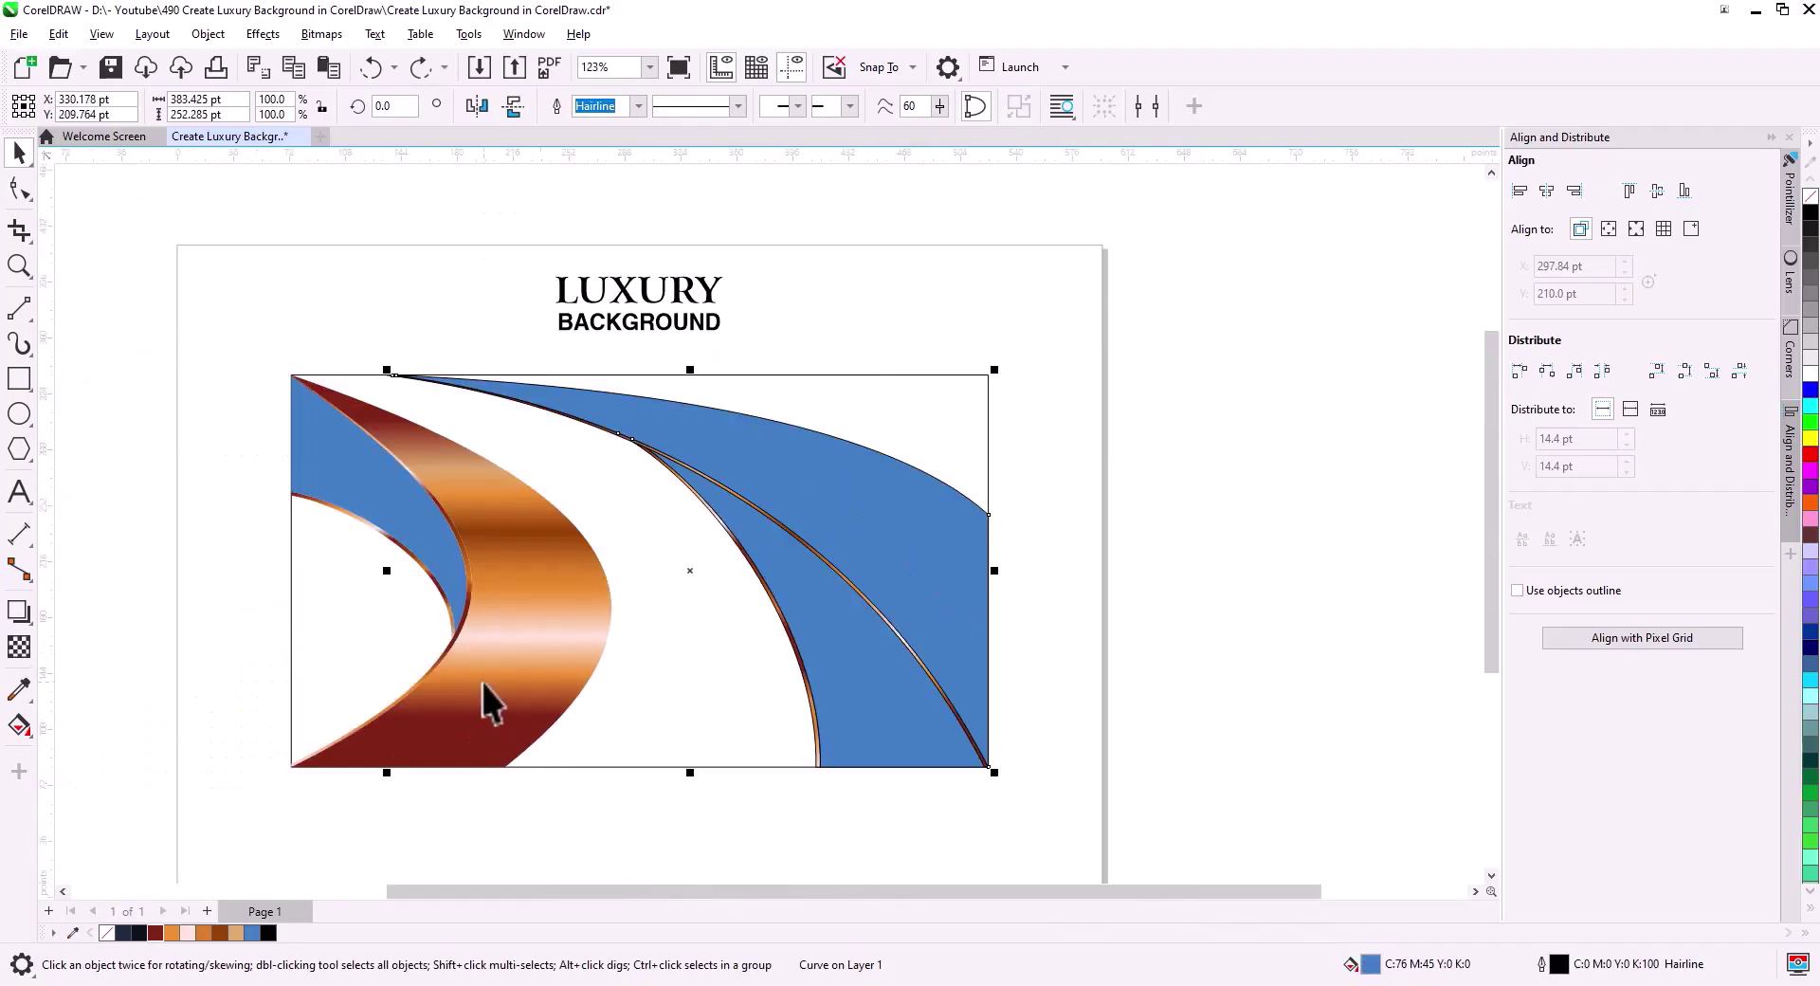
left_click(482, 683)
left_click_drag(945, 607, 946, 609)
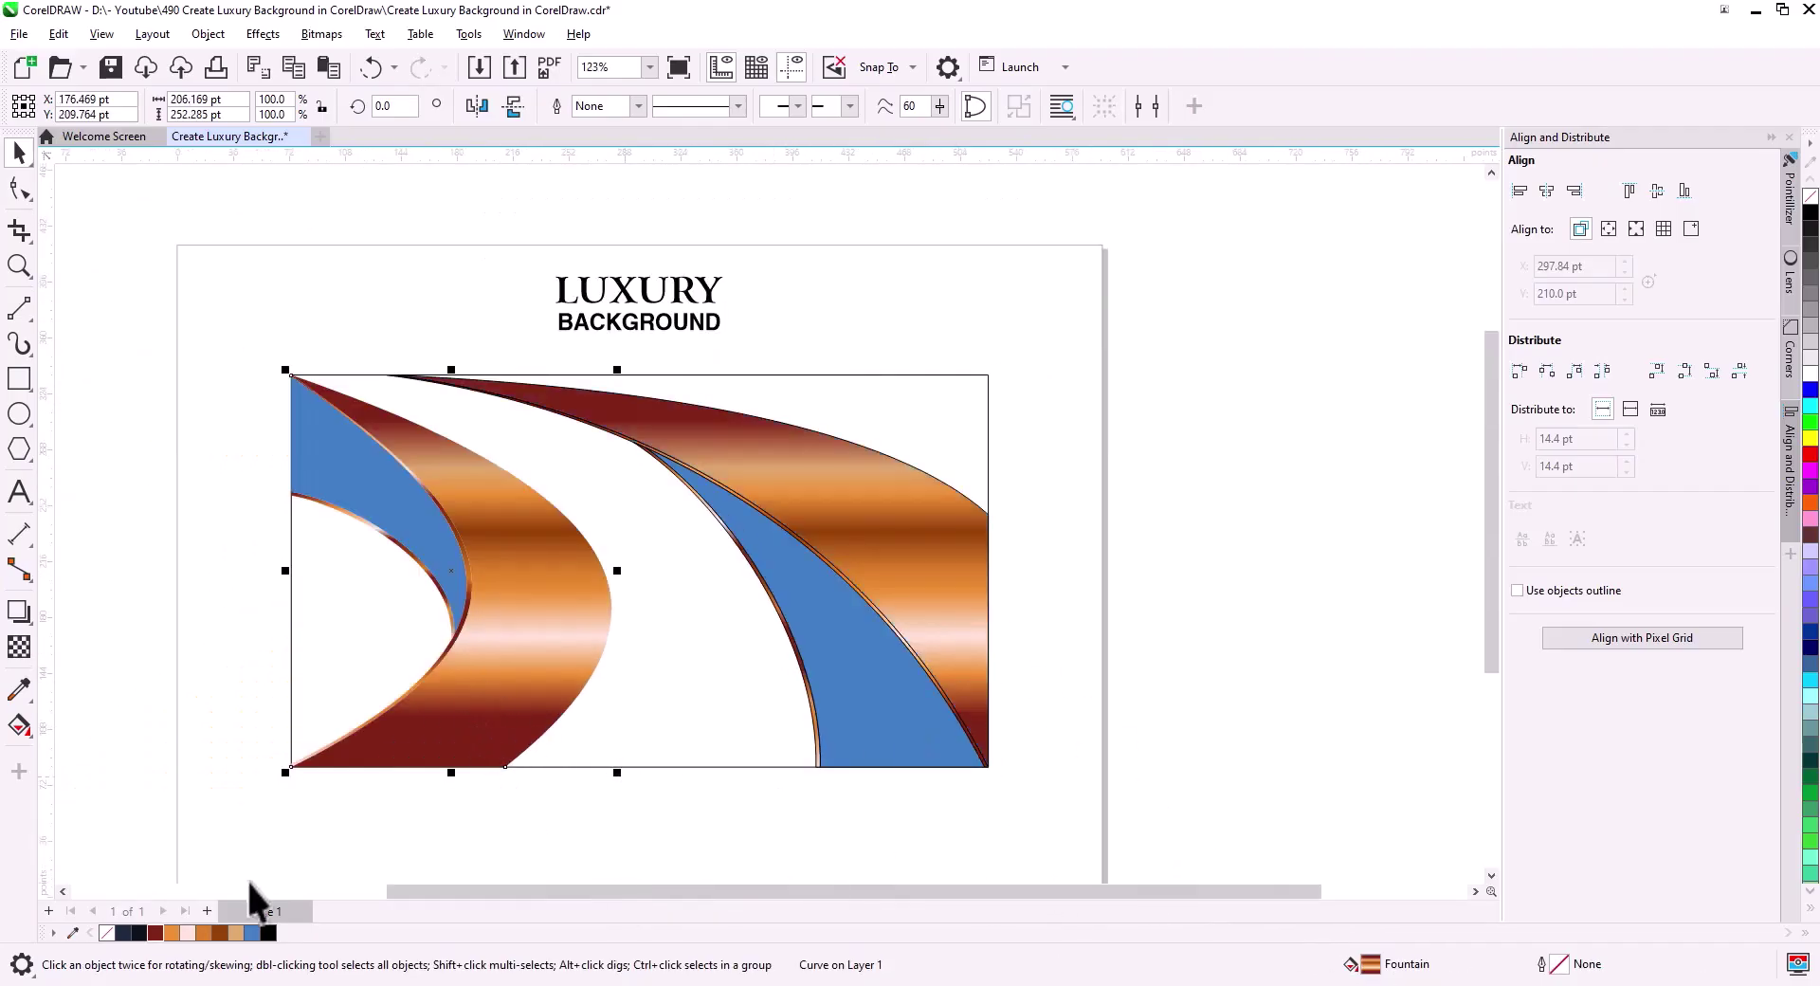
Angle the upper right-hand wave's gradient diagonally and extend it beyond the shape toward the upper left.
left_click(19, 725)
left_click(902, 554)
left_click_drag(659, 700, 1011, 690)
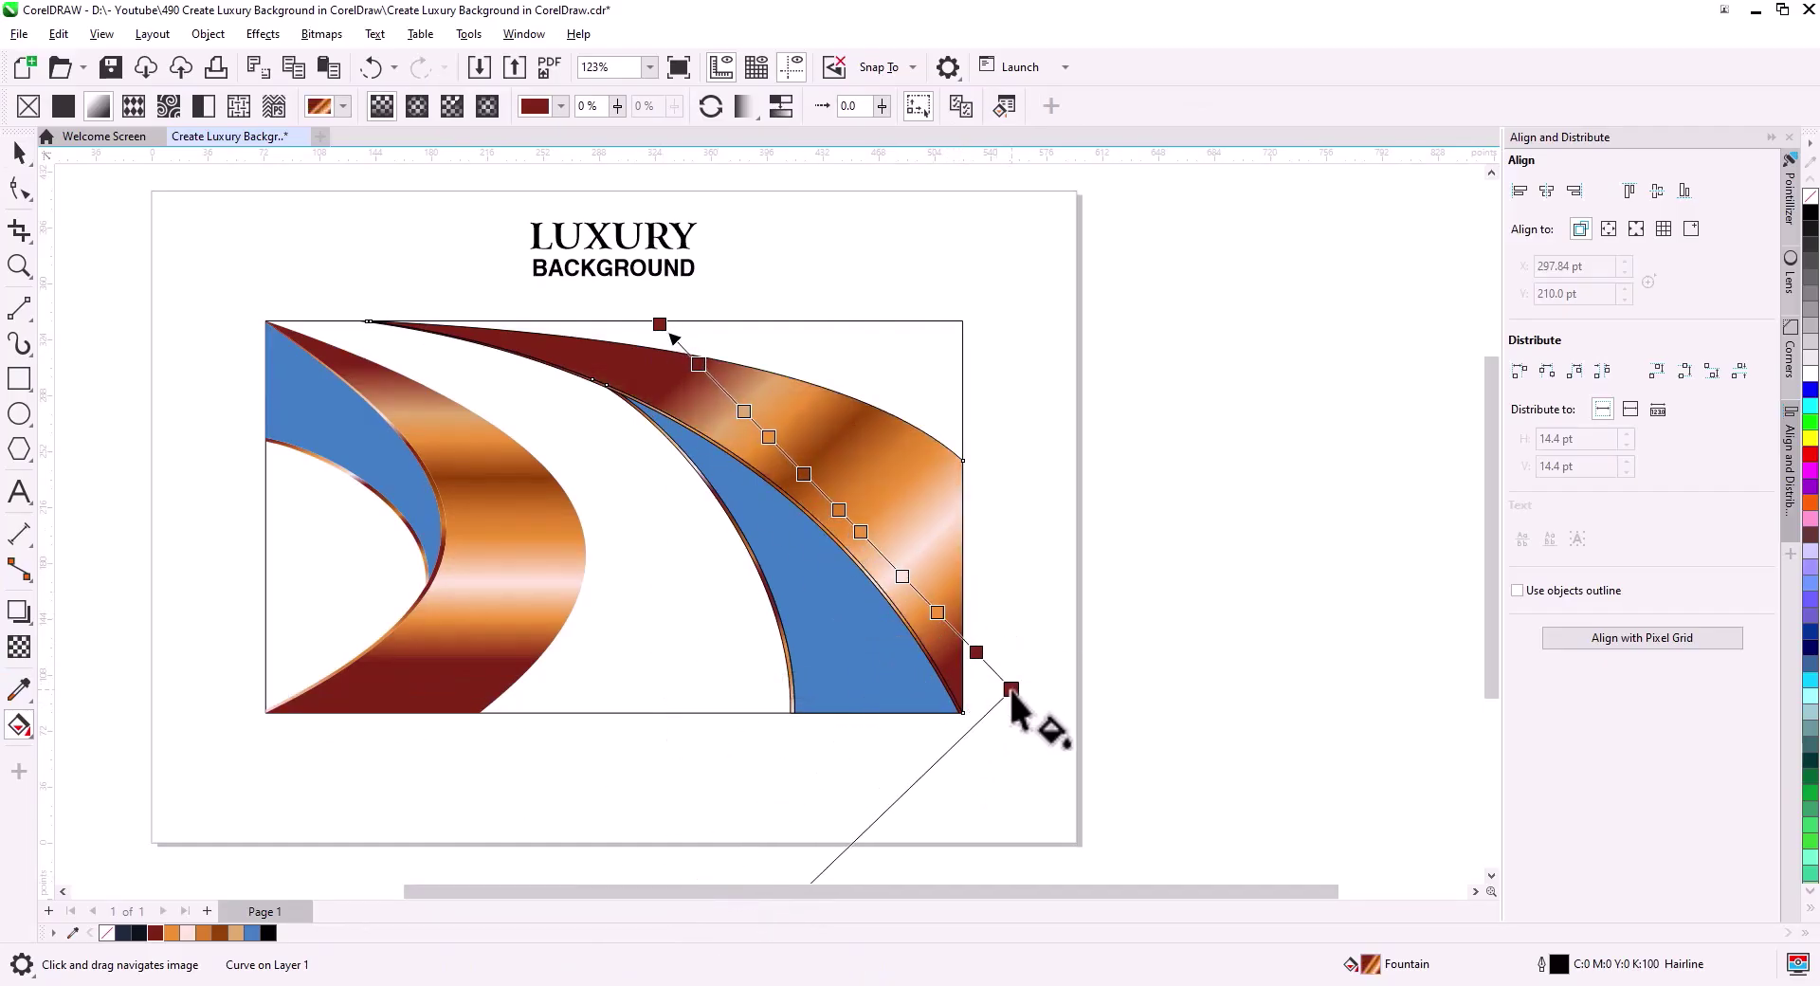
left_click_drag(659, 324, 564, 262)
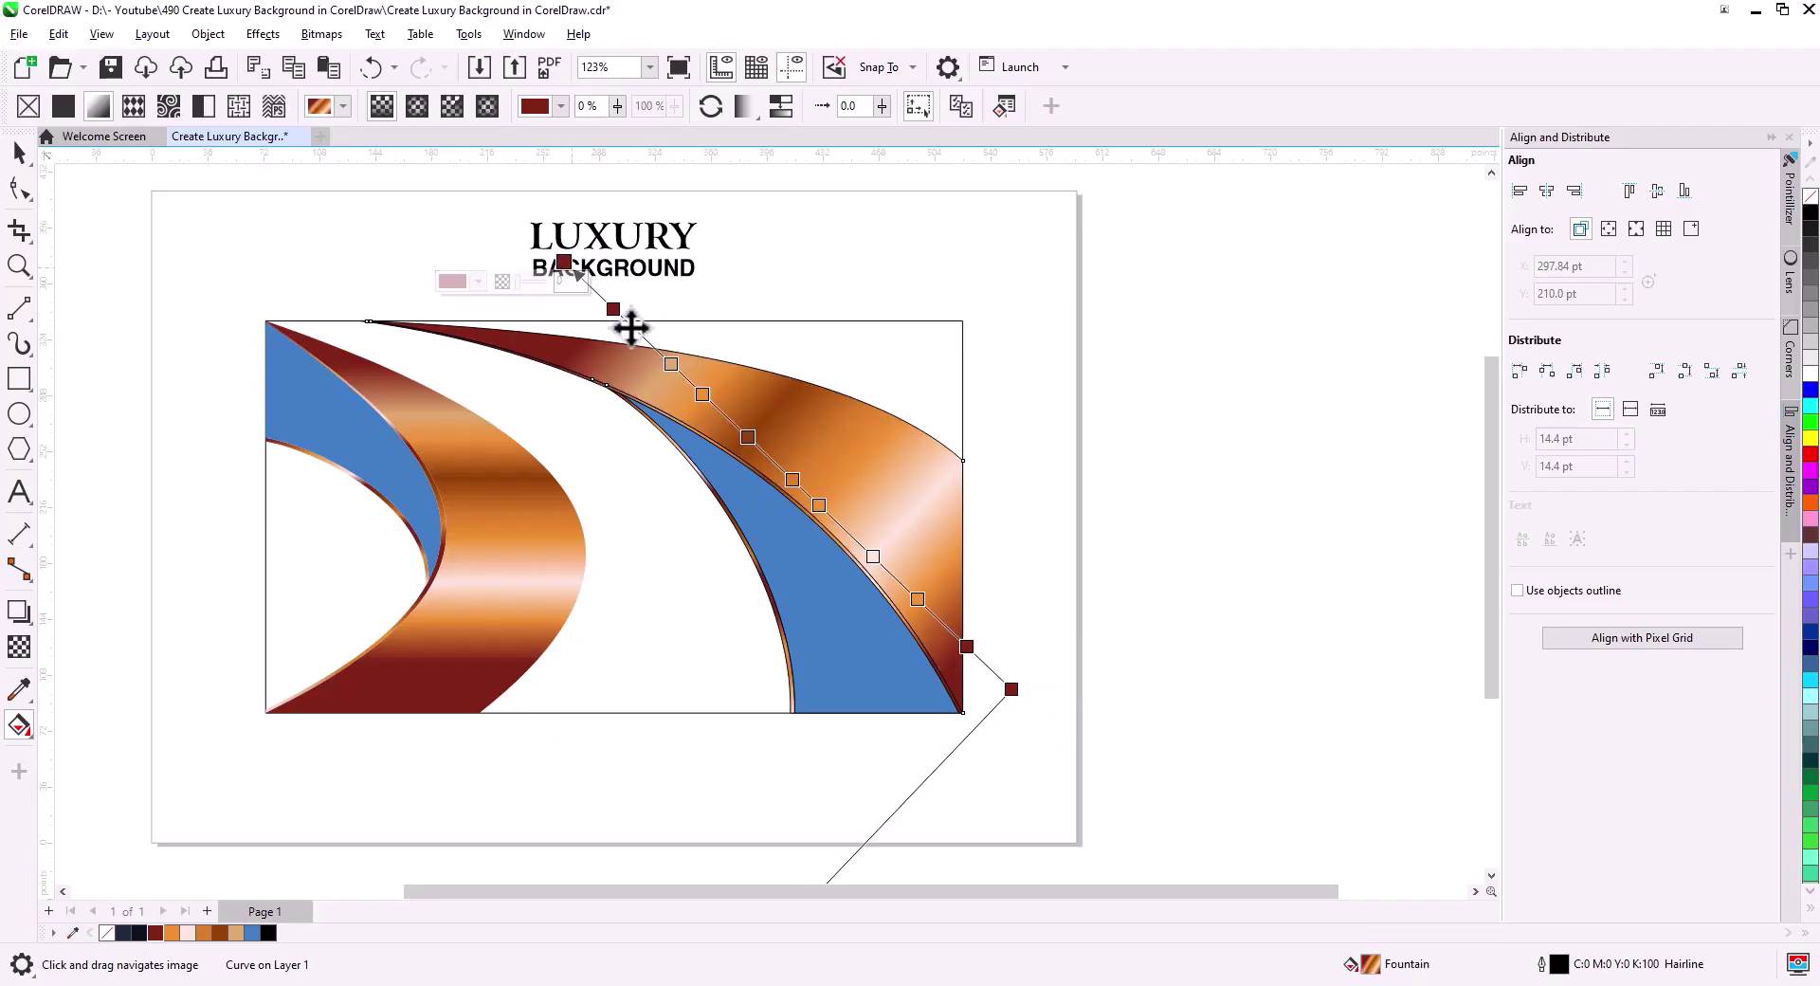
left_click_drag(1011, 690, 993, 671)
left_click_drag(566, 264, 487, 258)
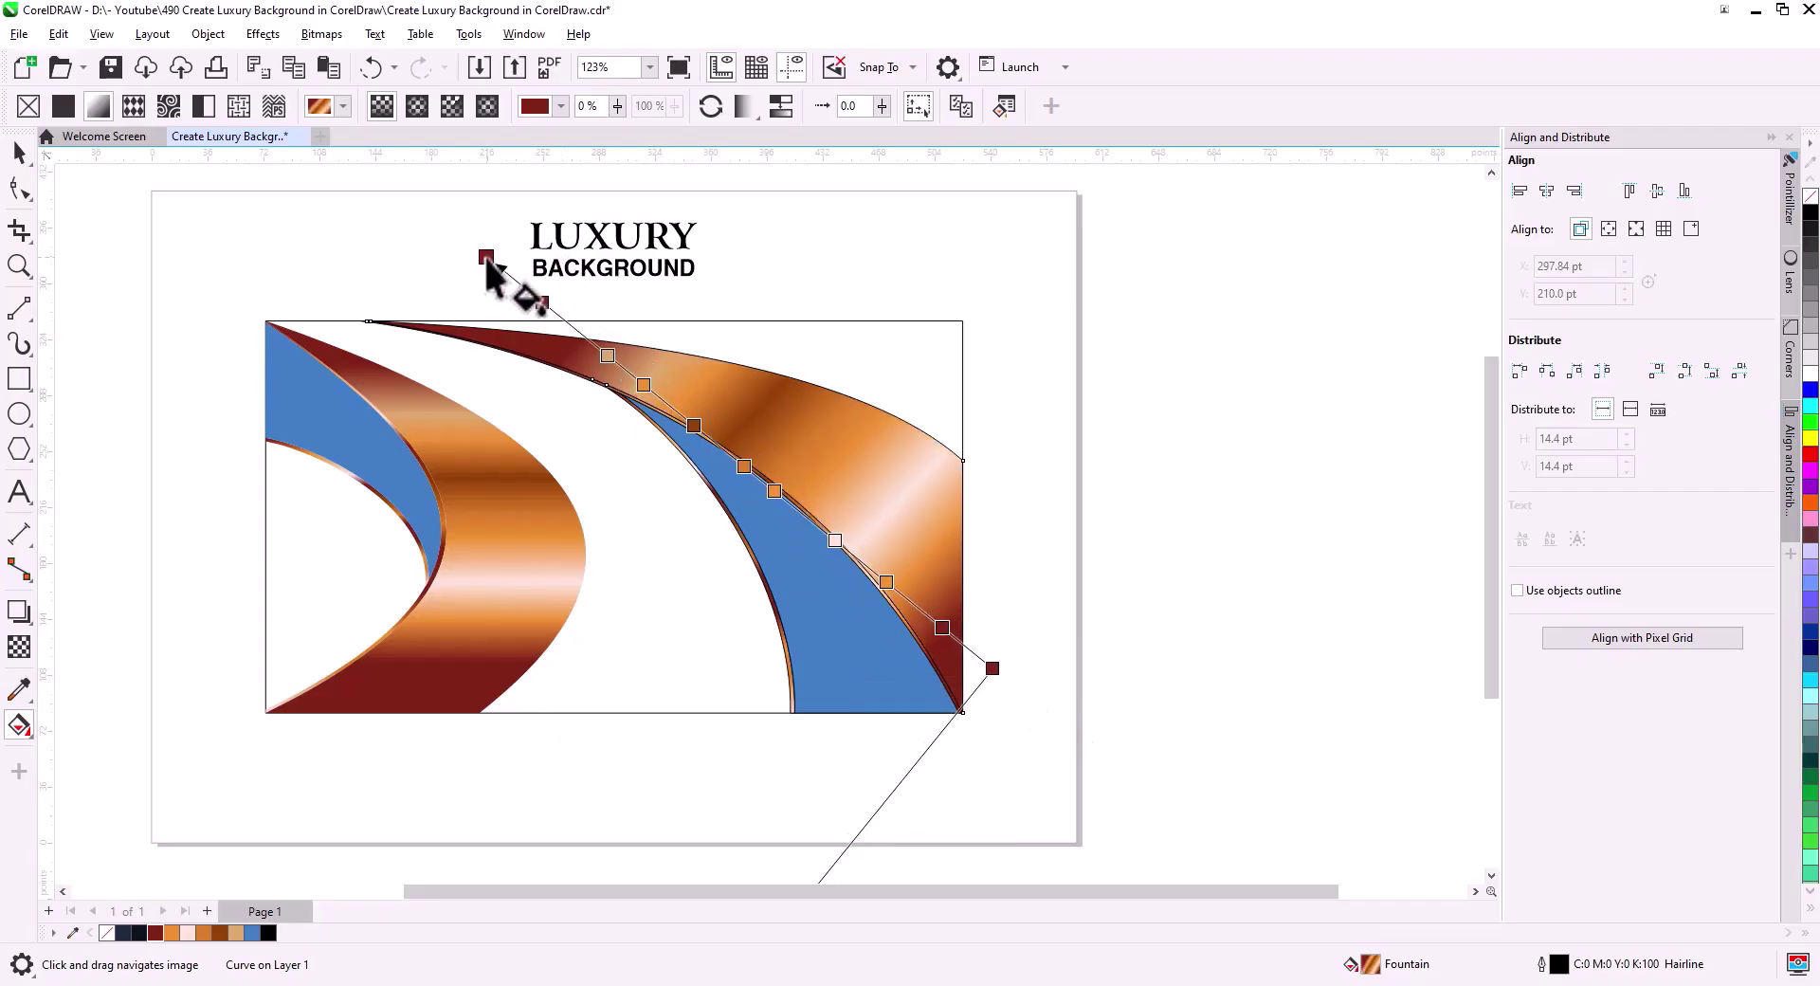
Fill both blue curved regions with dark navy and remove the outlines from all the wave shapes and strips.
left_click(14, 159)
left_click(1111, 487)
scroll(665, 610, "down", 1)
left_click_drag(665, 610, 824, 626)
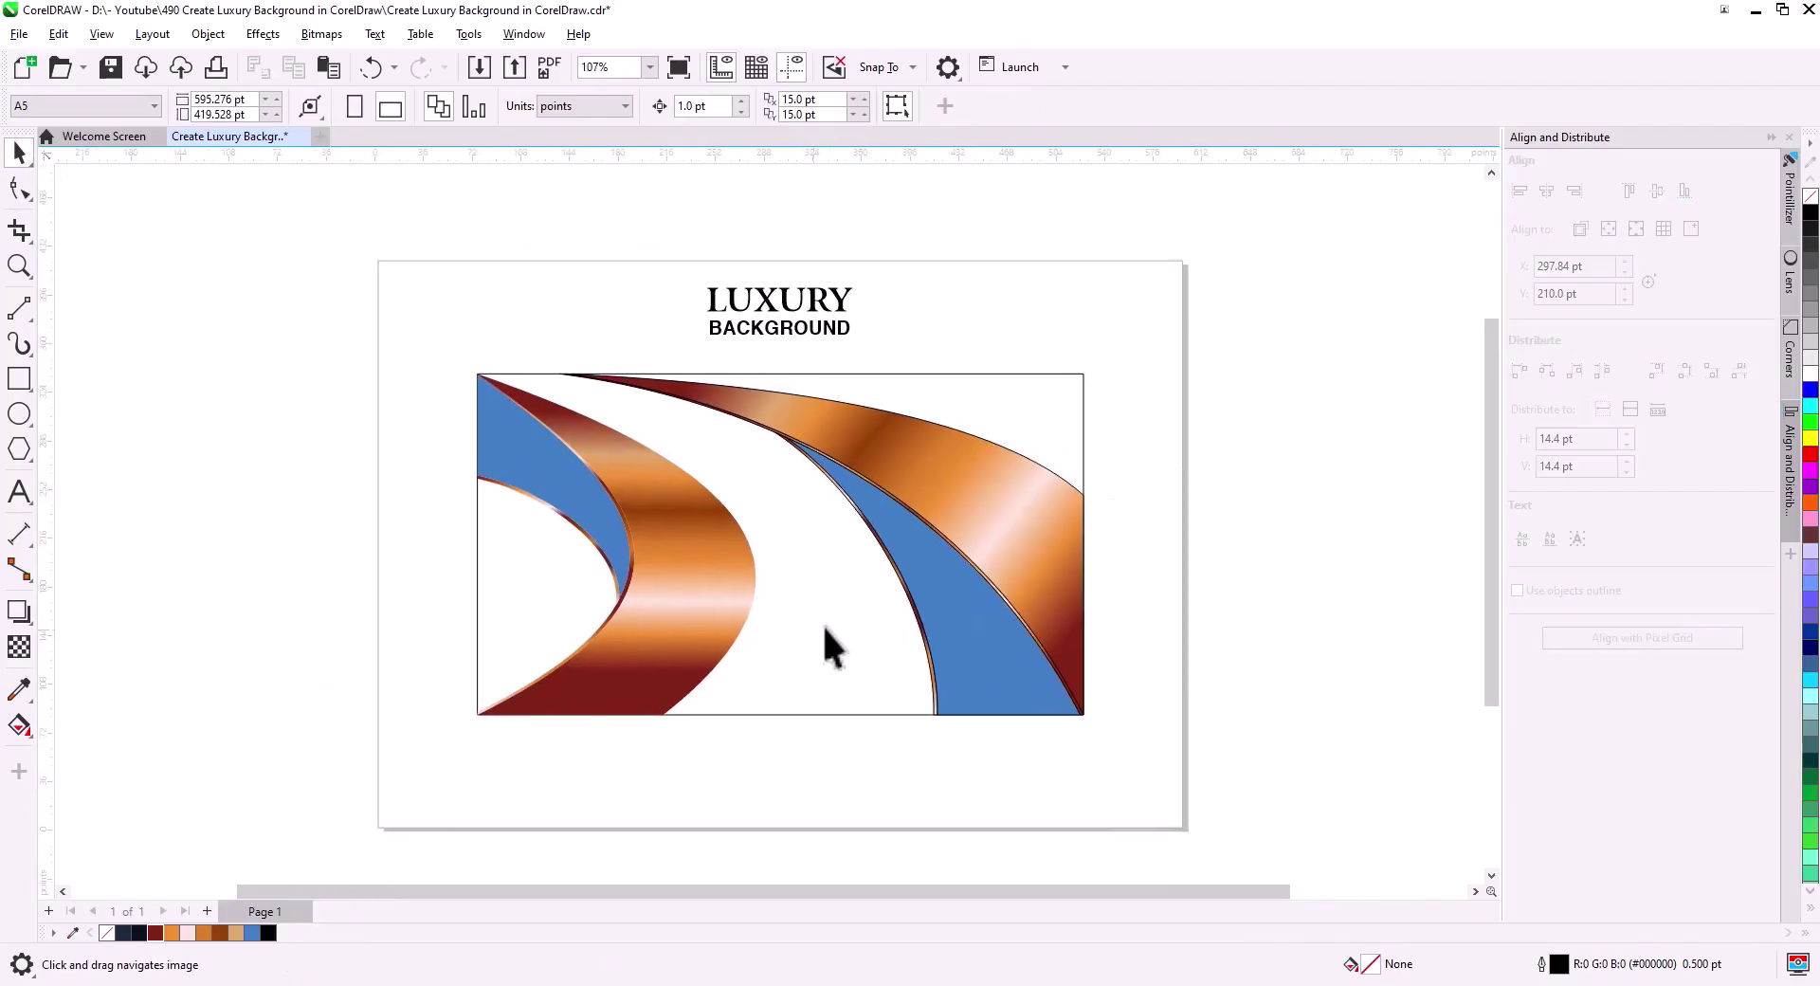
left_click(959, 635)
left_click(544, 506, "shift")
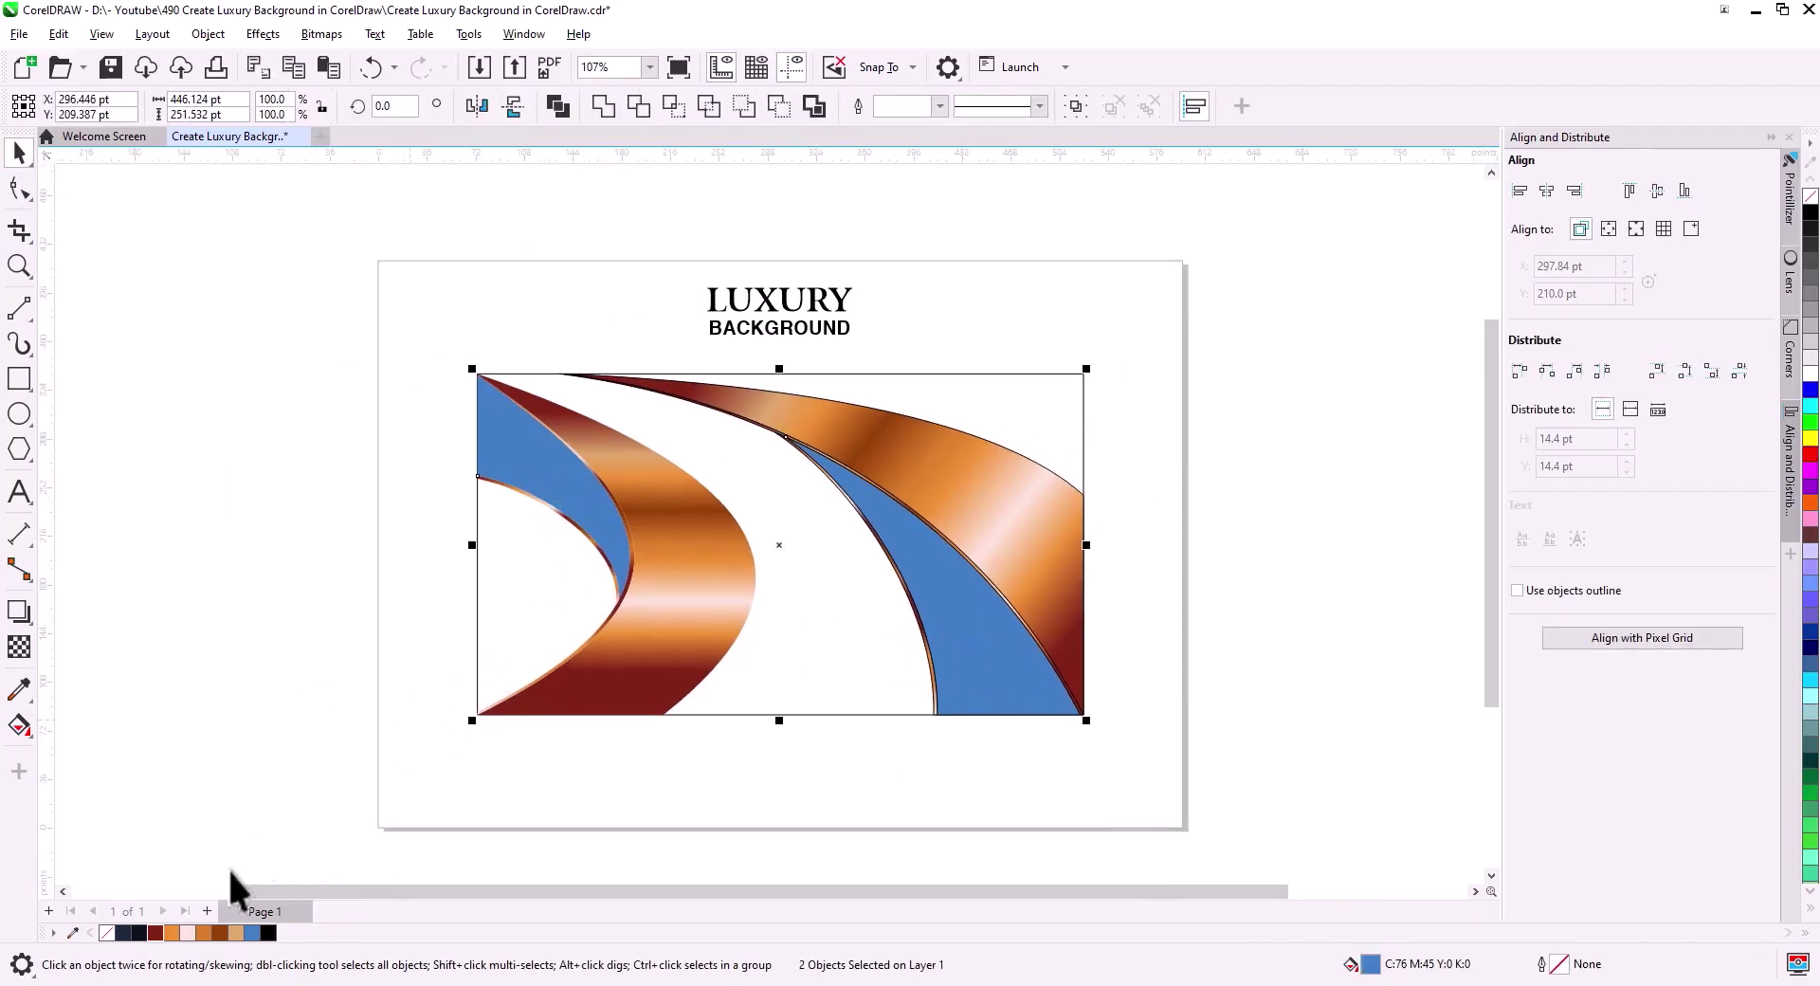
left_click(124, 933)
left_click(179, 736)
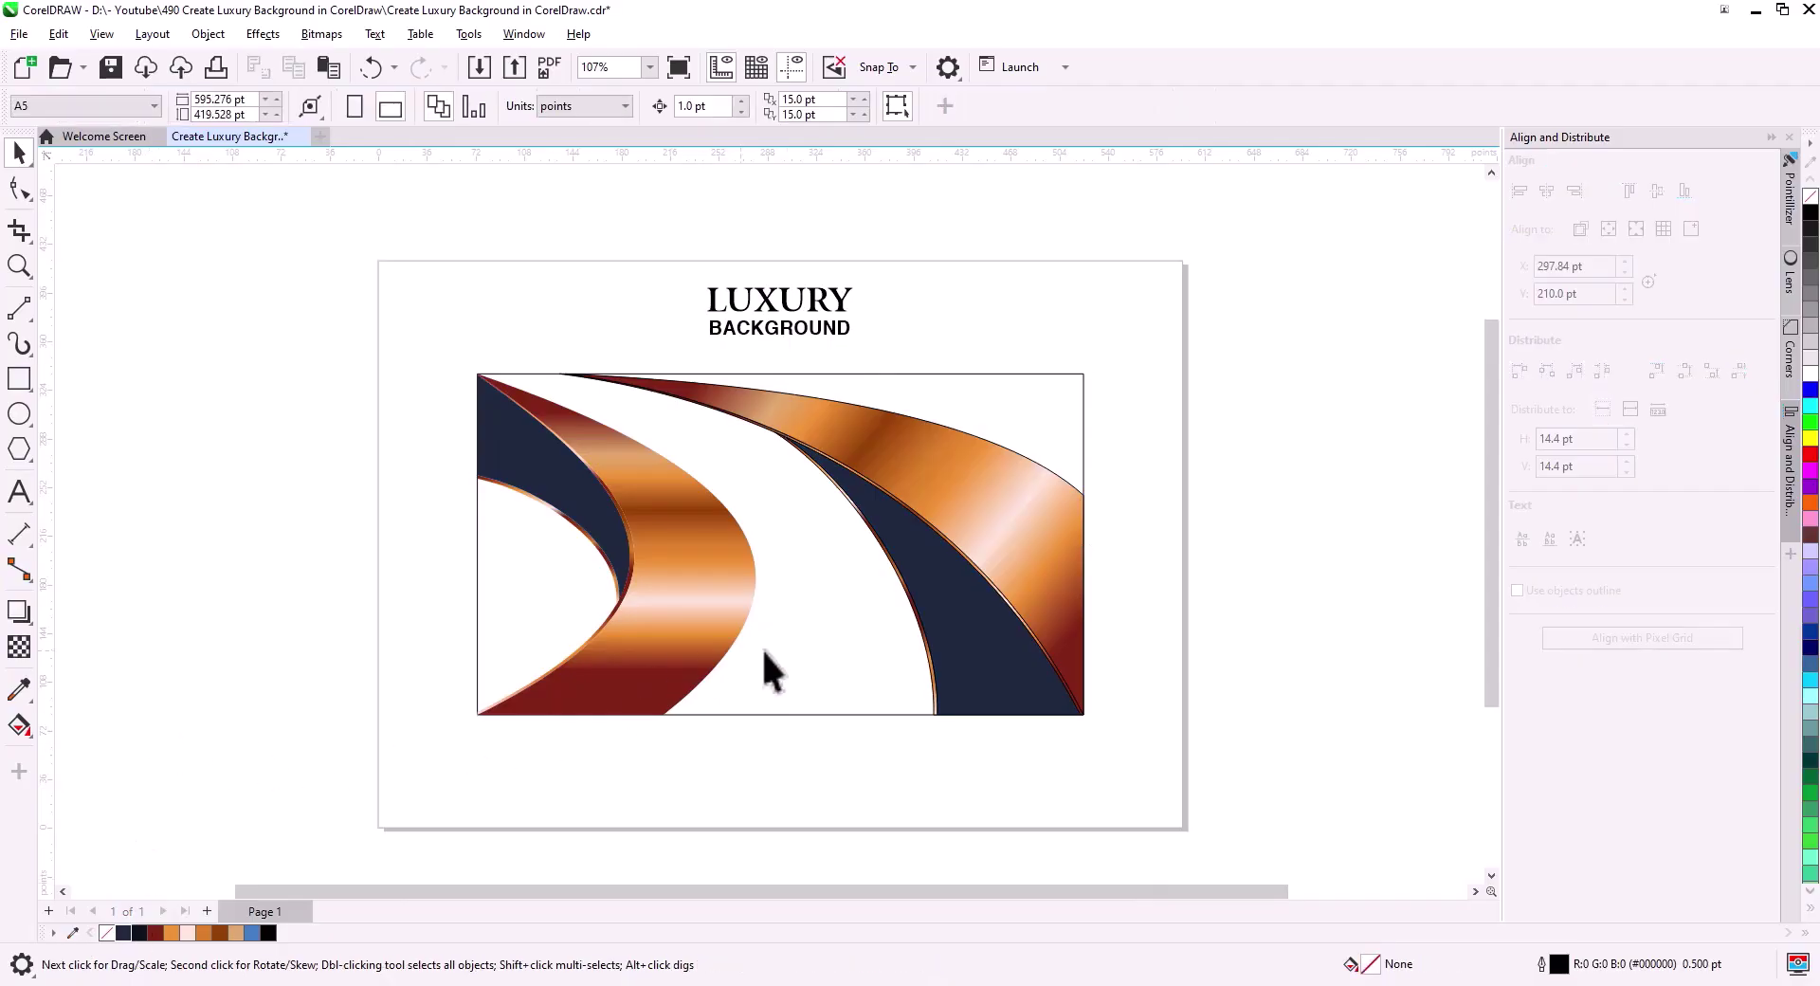
scroll(914, 637, "up", 2)
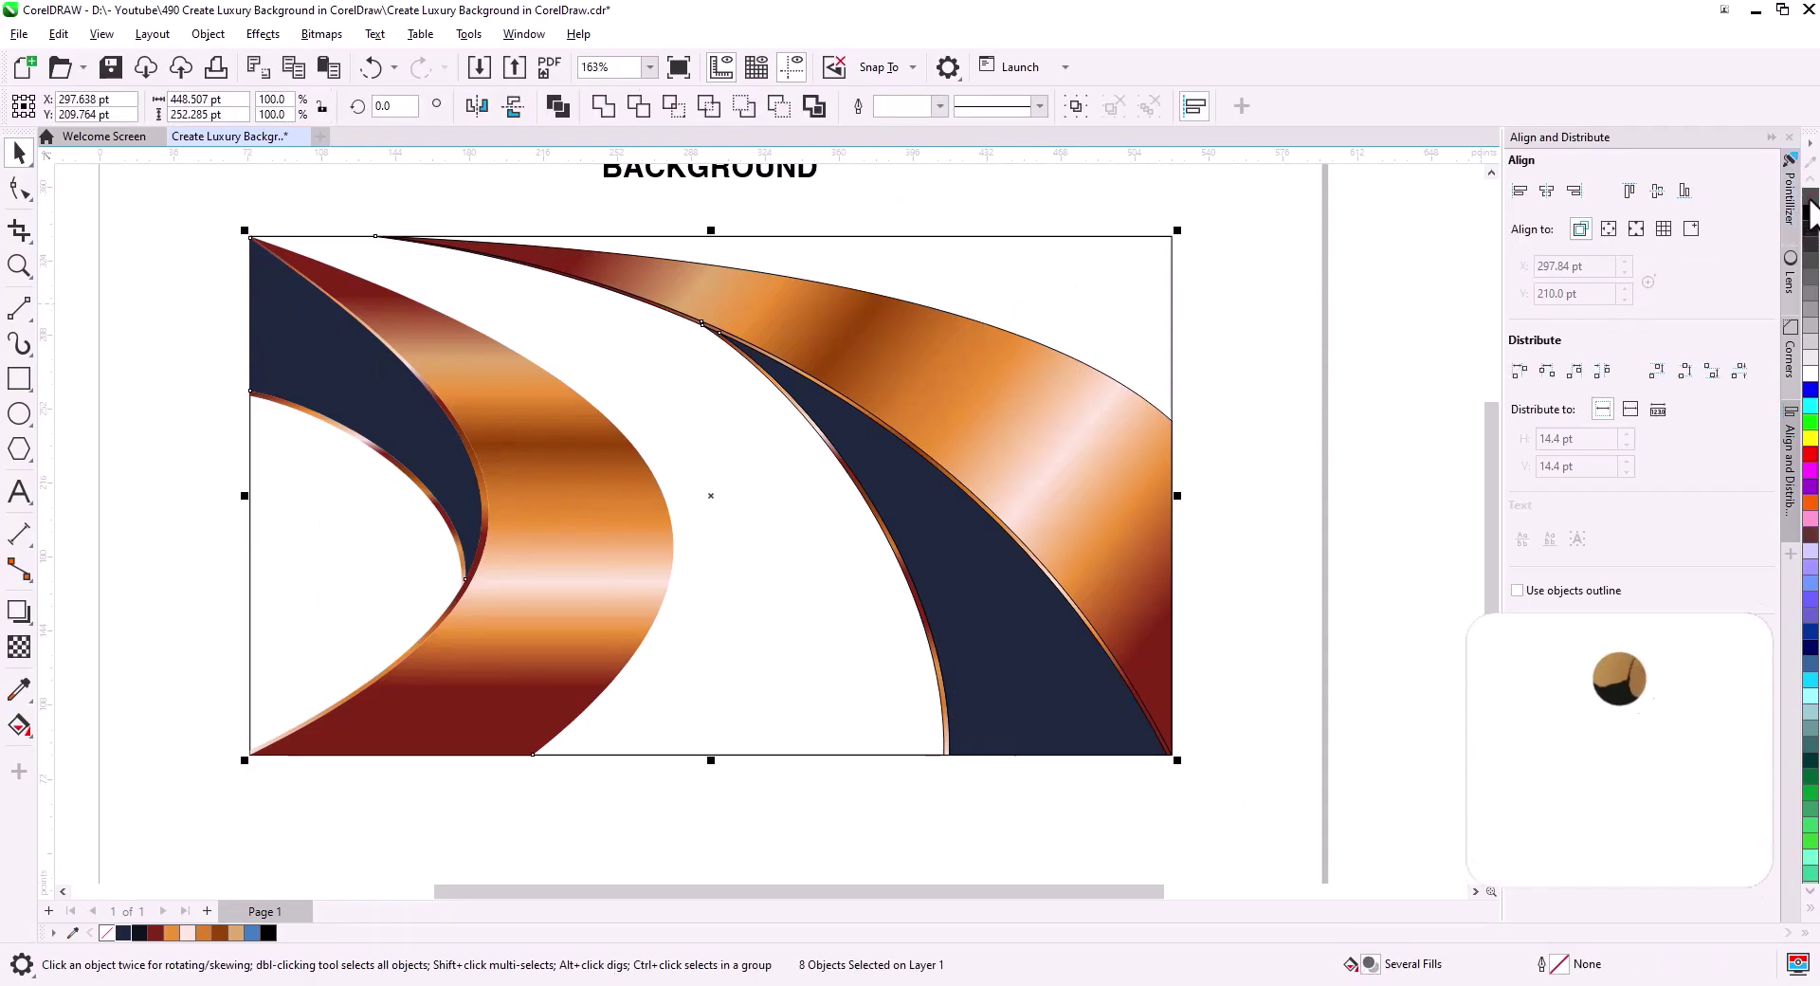
left_click(1284, 475)
Apply an elliptical fountain fill to the rectangle behind the wave shapes.
left_click(1119, 270)
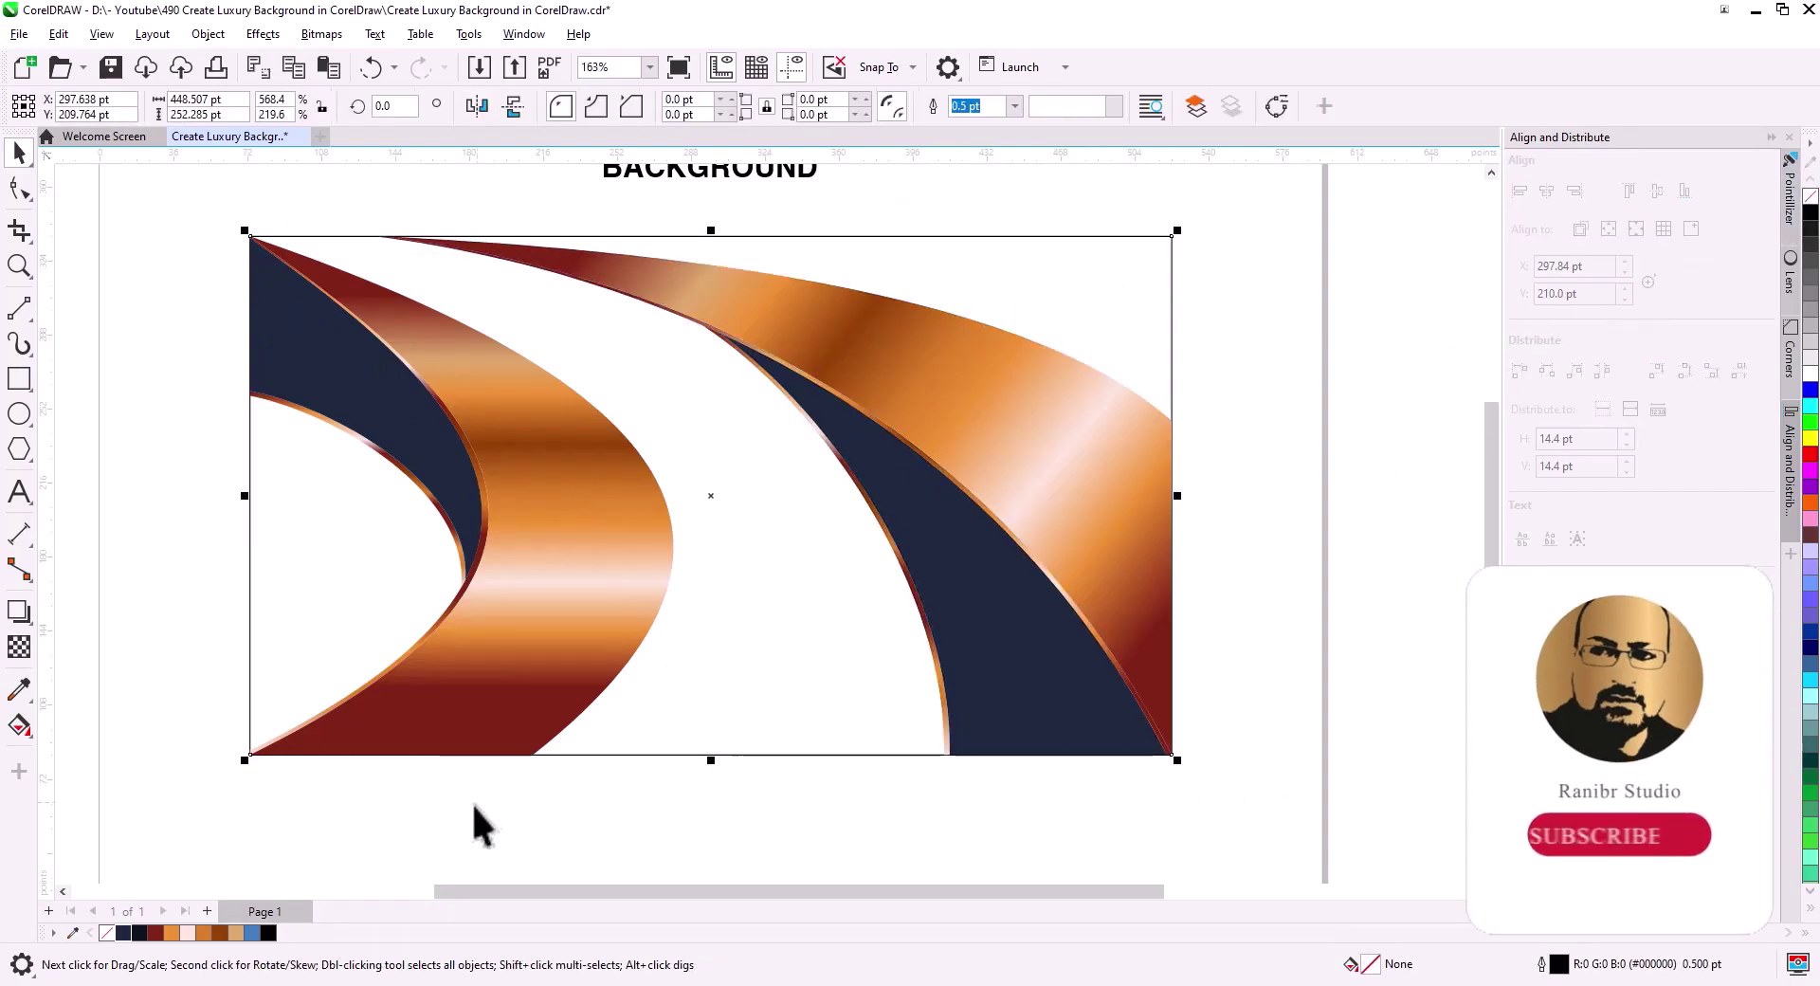
left_click(19, 725)
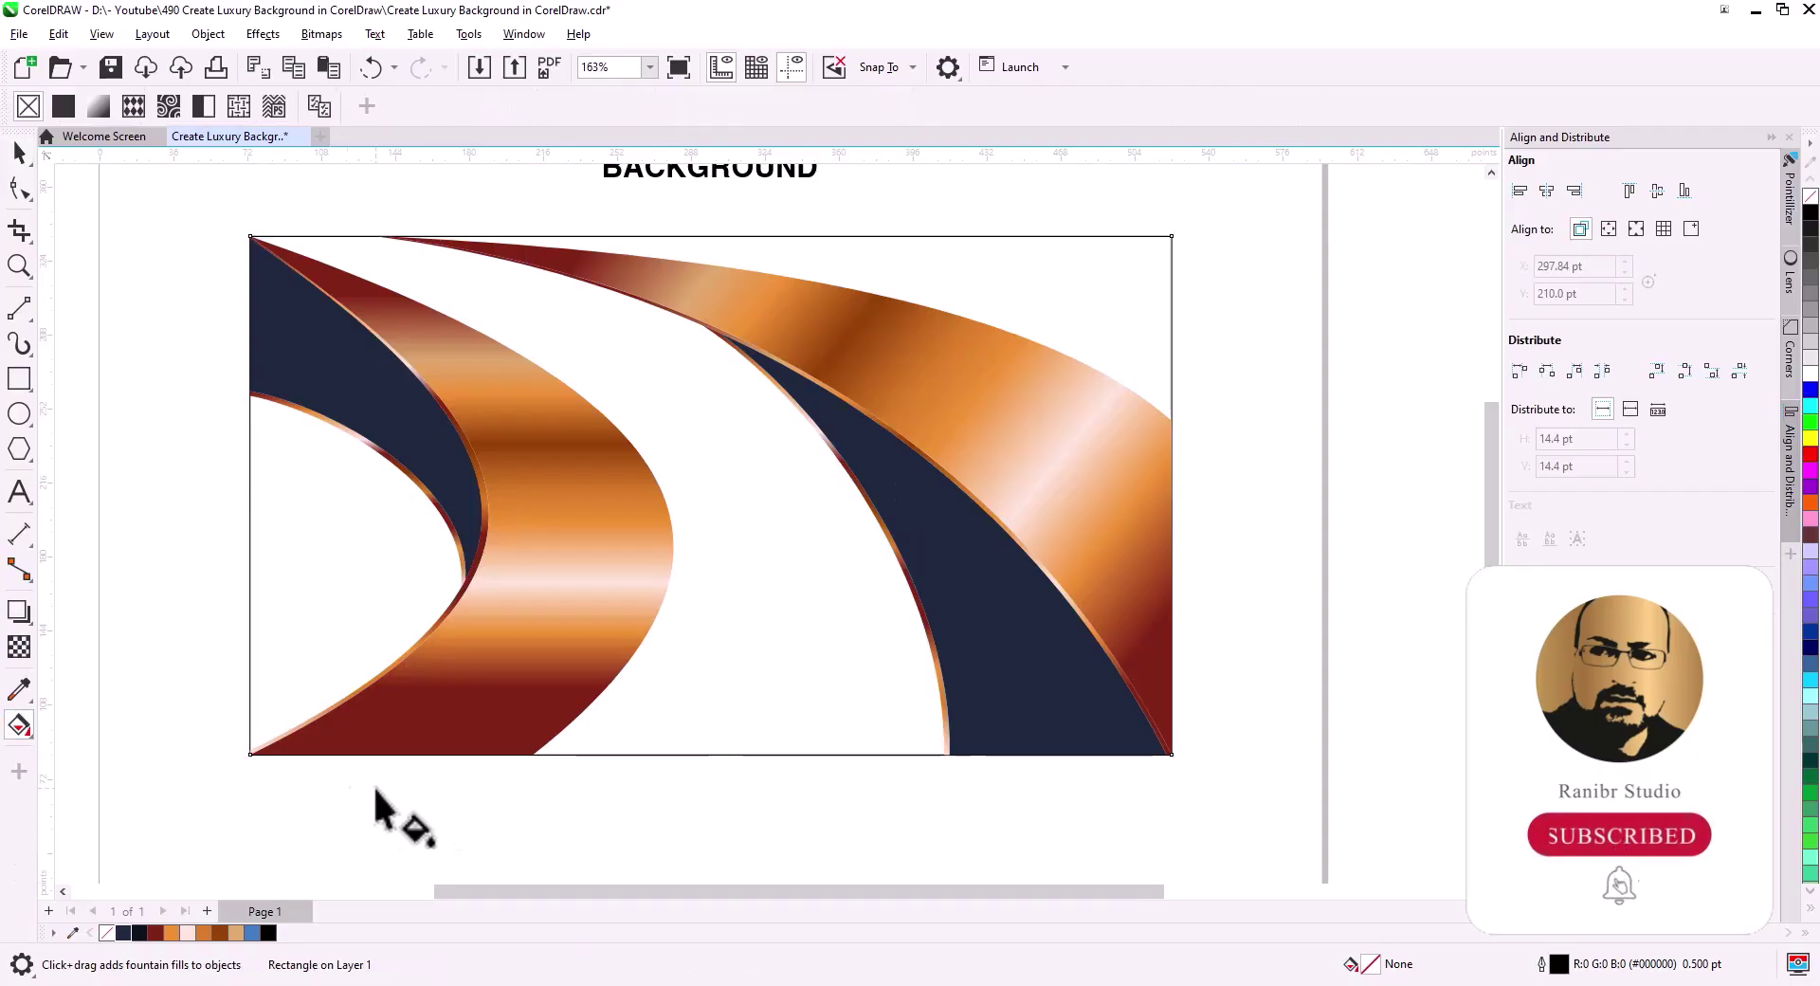
left_click_drag(659, 432, 800, 557)
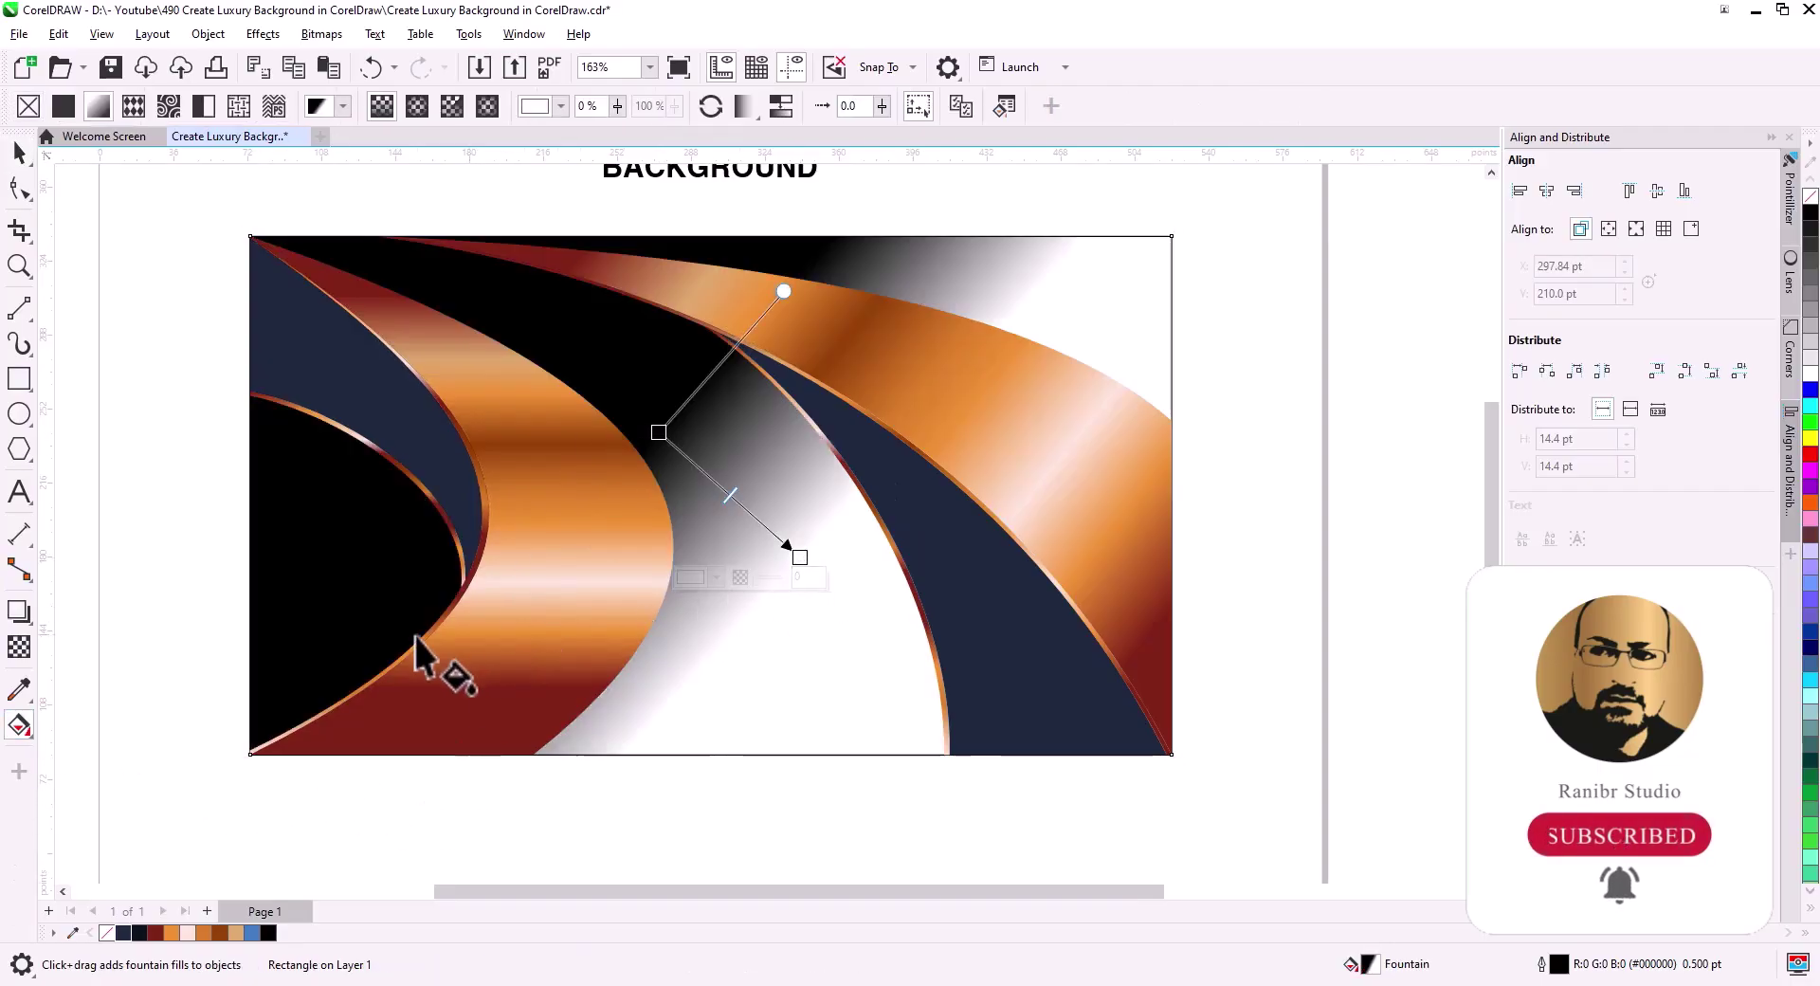
left_click(417, 107)
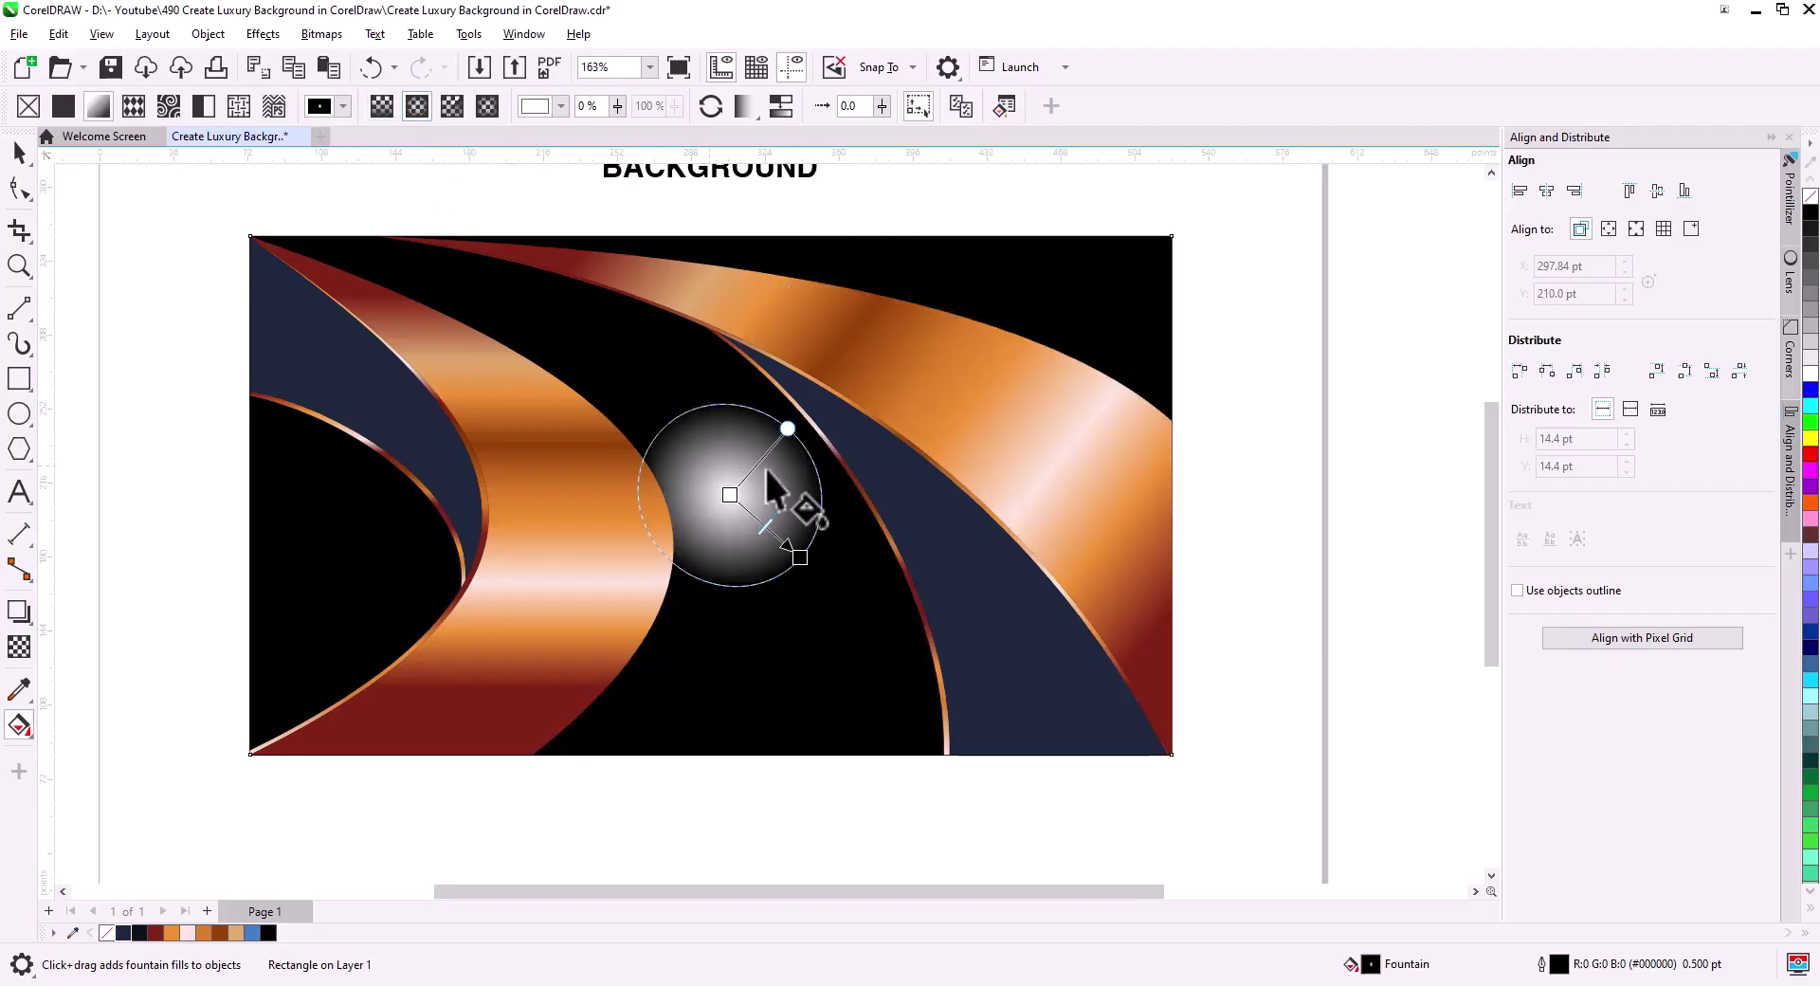
Recolour the rectangle's gradient from dark navy to near-black, centring it on the rectangle's upper-left corner and extending it toward the lower right.
left_click_drag(731, 489, 318, 297)
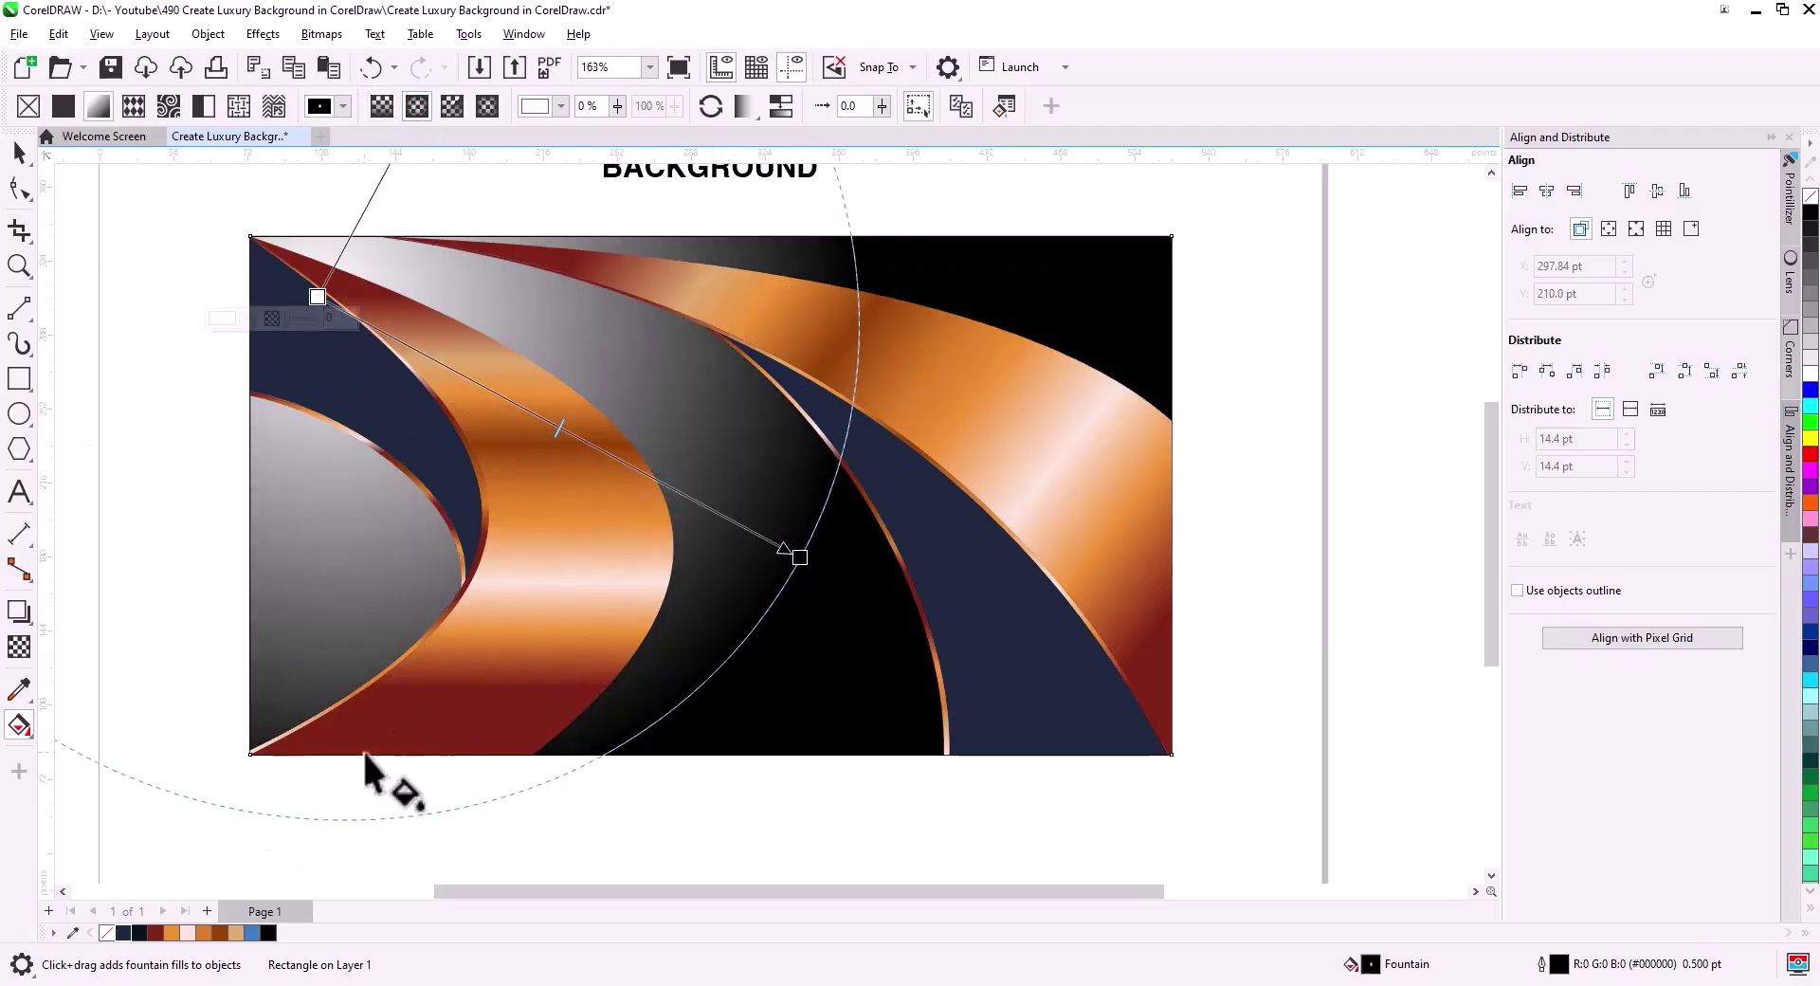
left_click(140, 933)
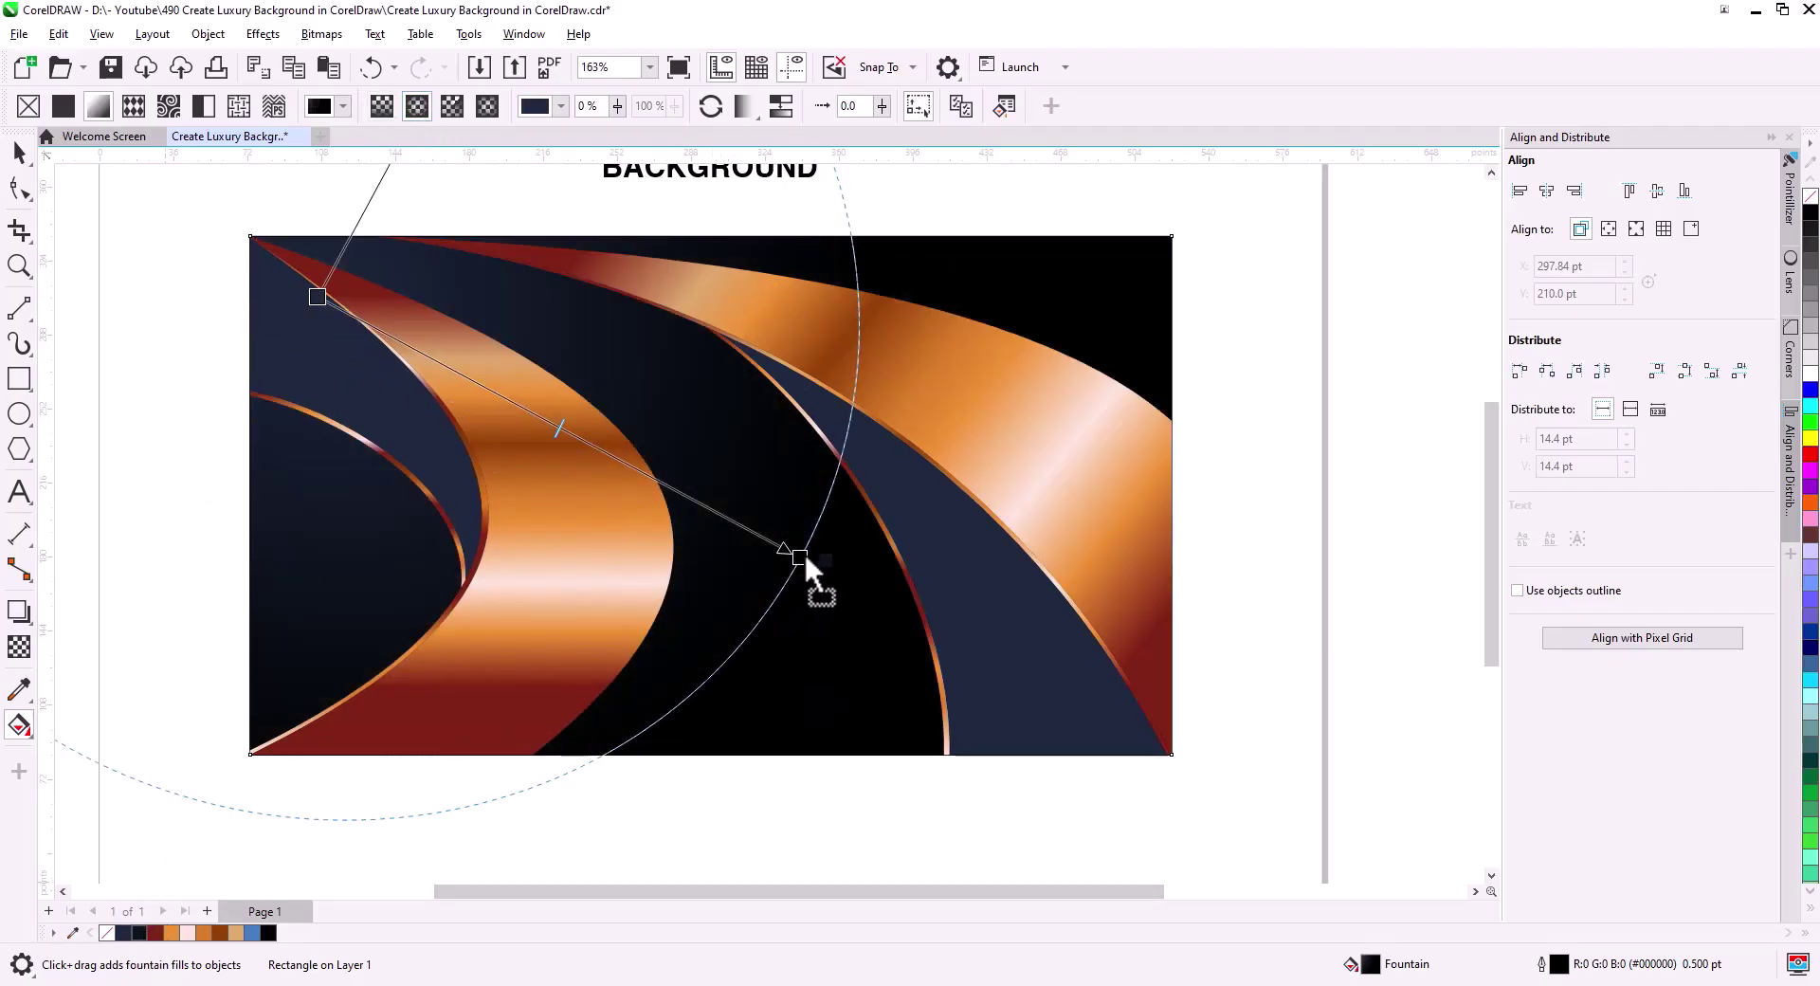
left_click_drag(804, 552, 851, 559)
left_click_drag(318, 296, 254, 240)
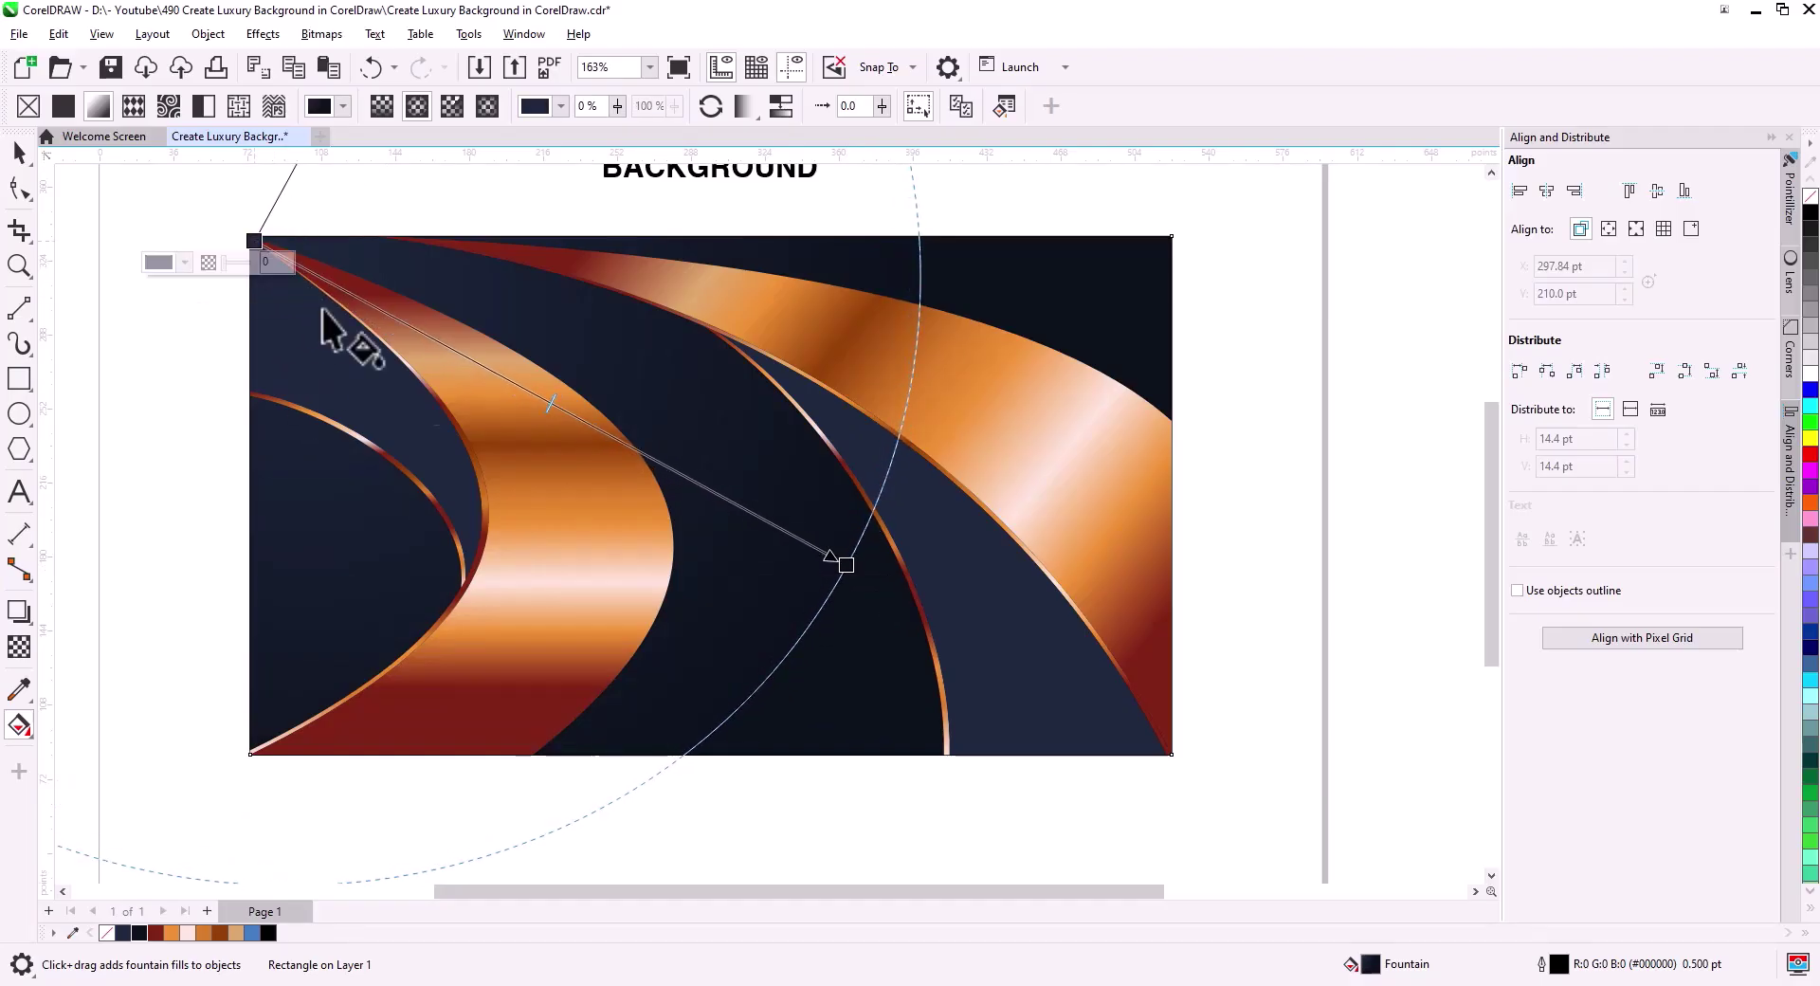
left_click_drag(845, 564, 1026, 654)
key("space")
left_click(1193, 610)
scroll(736, 651, "down", 1)
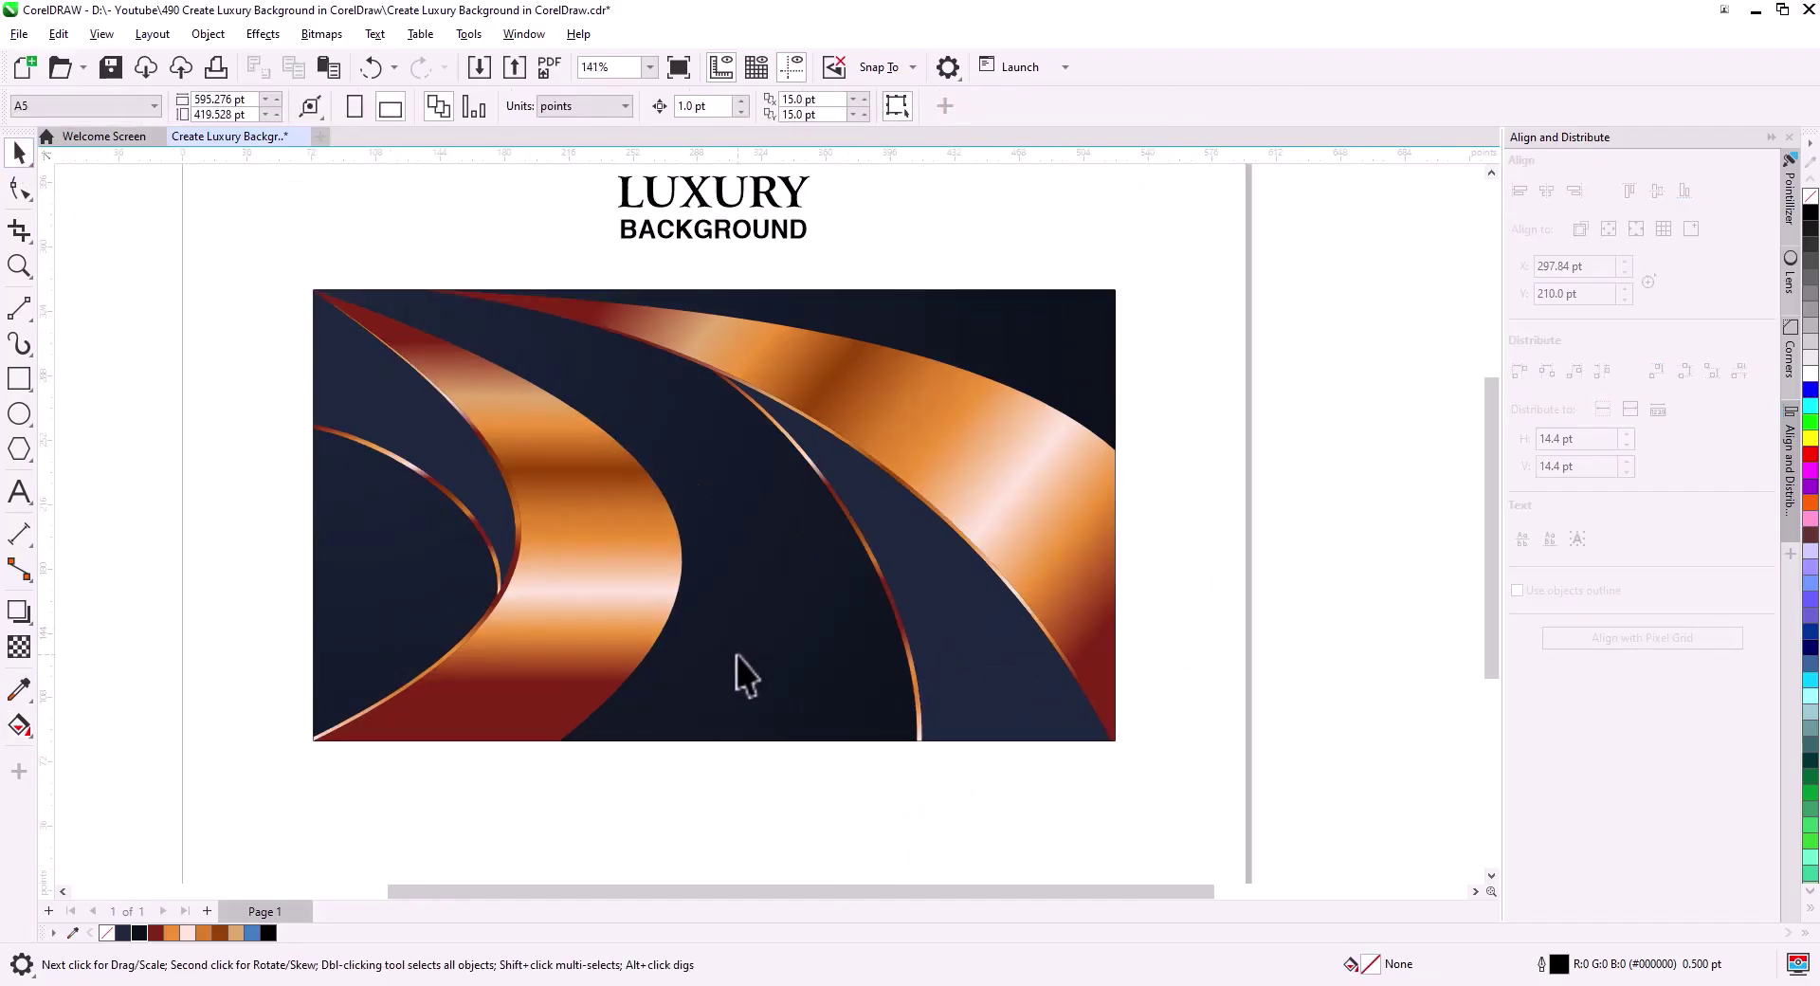
Draw a tiny circle about 2.8 pt wide in the empty area to the right of the page.
left_click_drag(735, 654, 732, 636)
left_click_drag(732, 717, 669, 665)
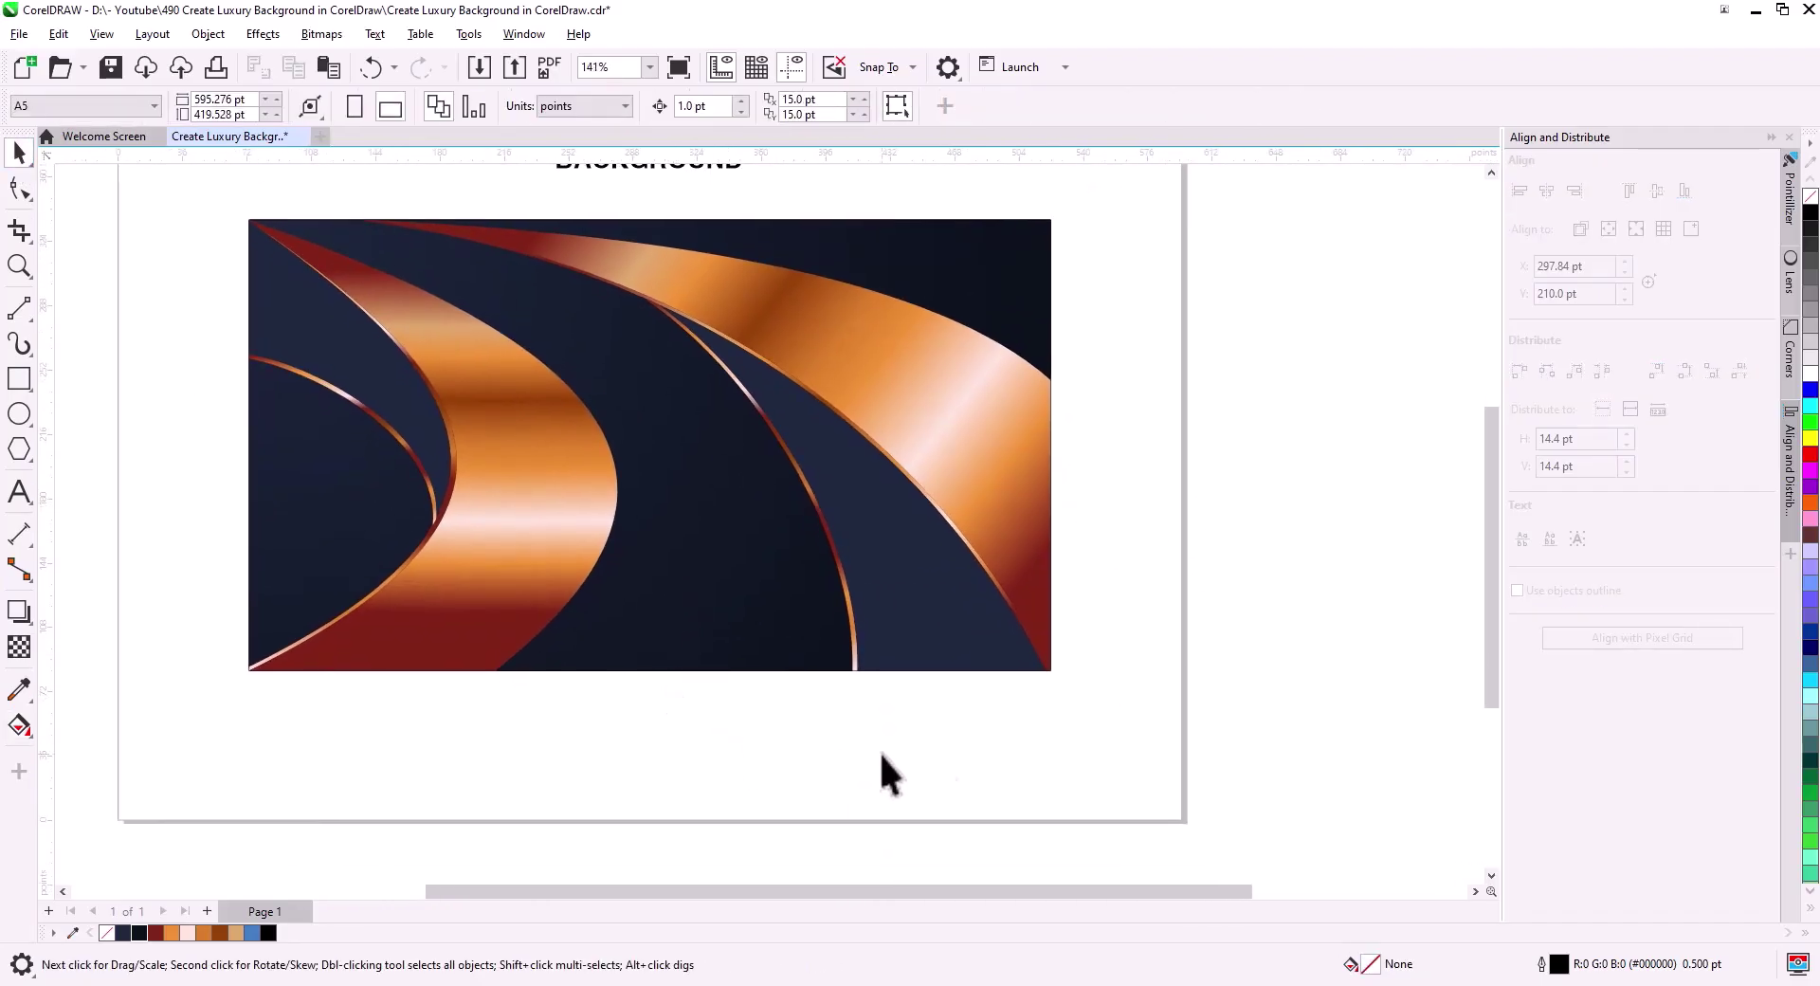
left_click_drag(878, 751, 589, 772)
scroll(721, 749, "down", 3)
left_click_drag(743, 772, 640, 723)
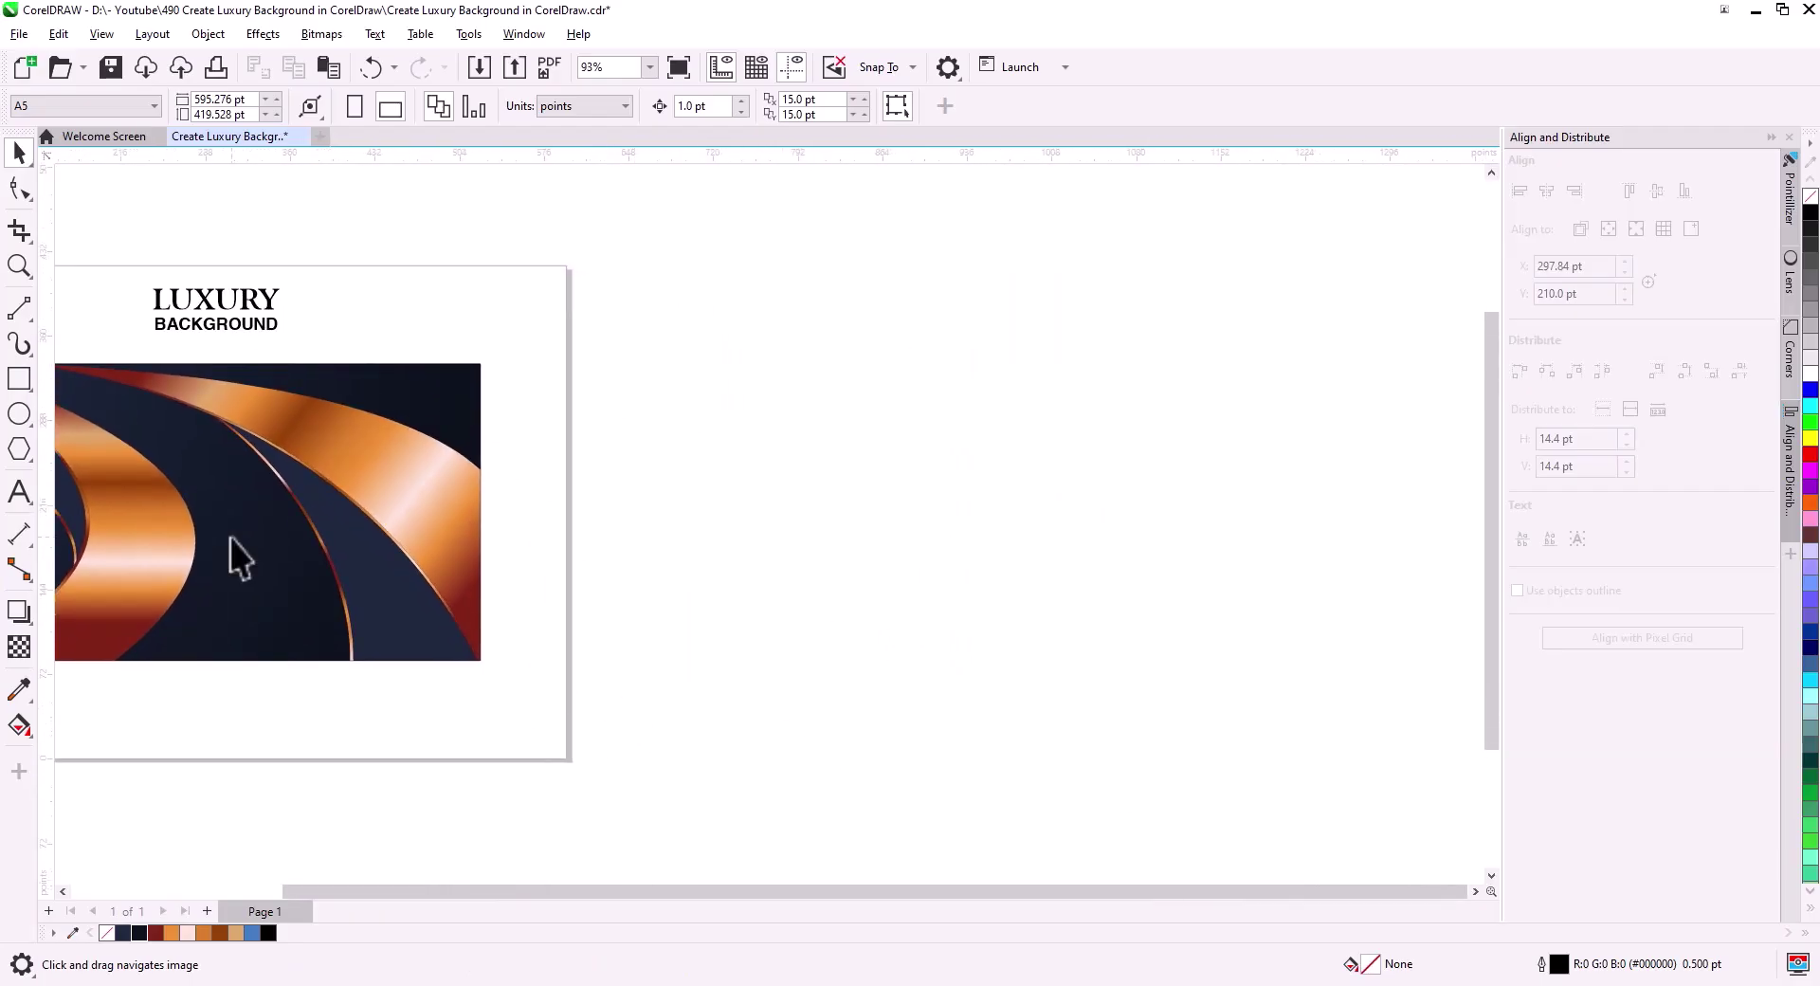
left_click(19, 413)
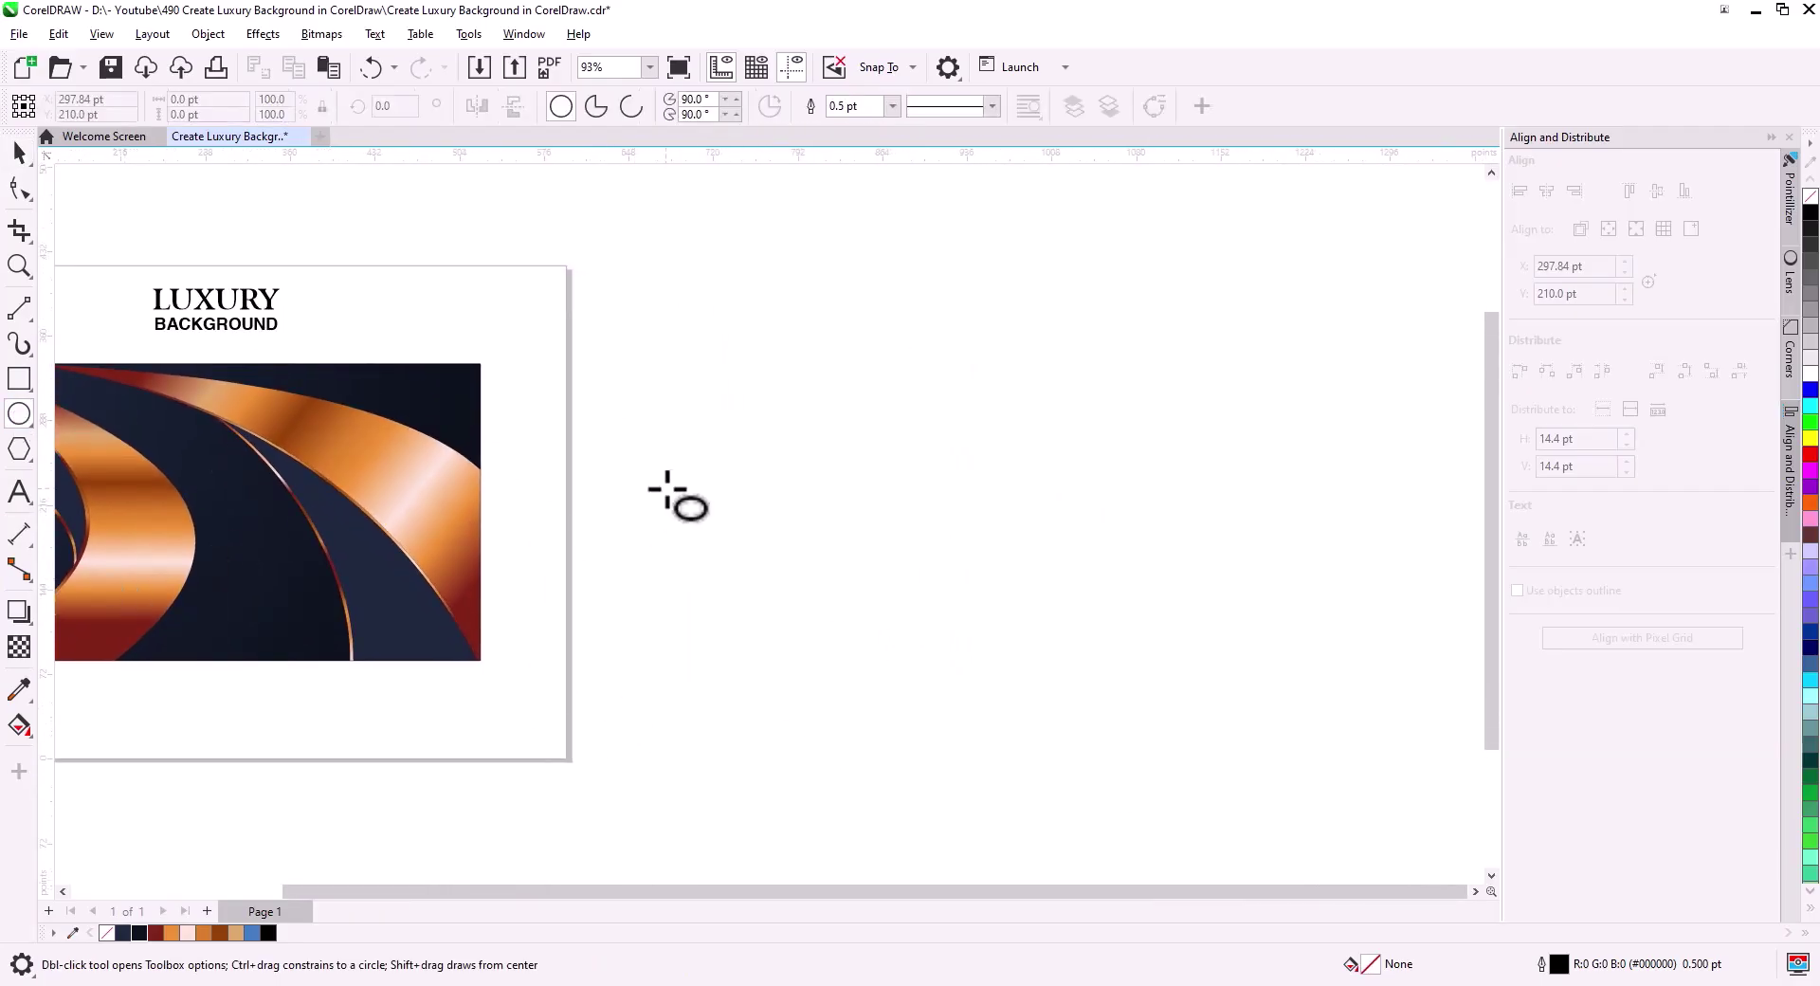
scroll(680, 484, "up", 2)
left_click_drag(676, 477, 683, 484)
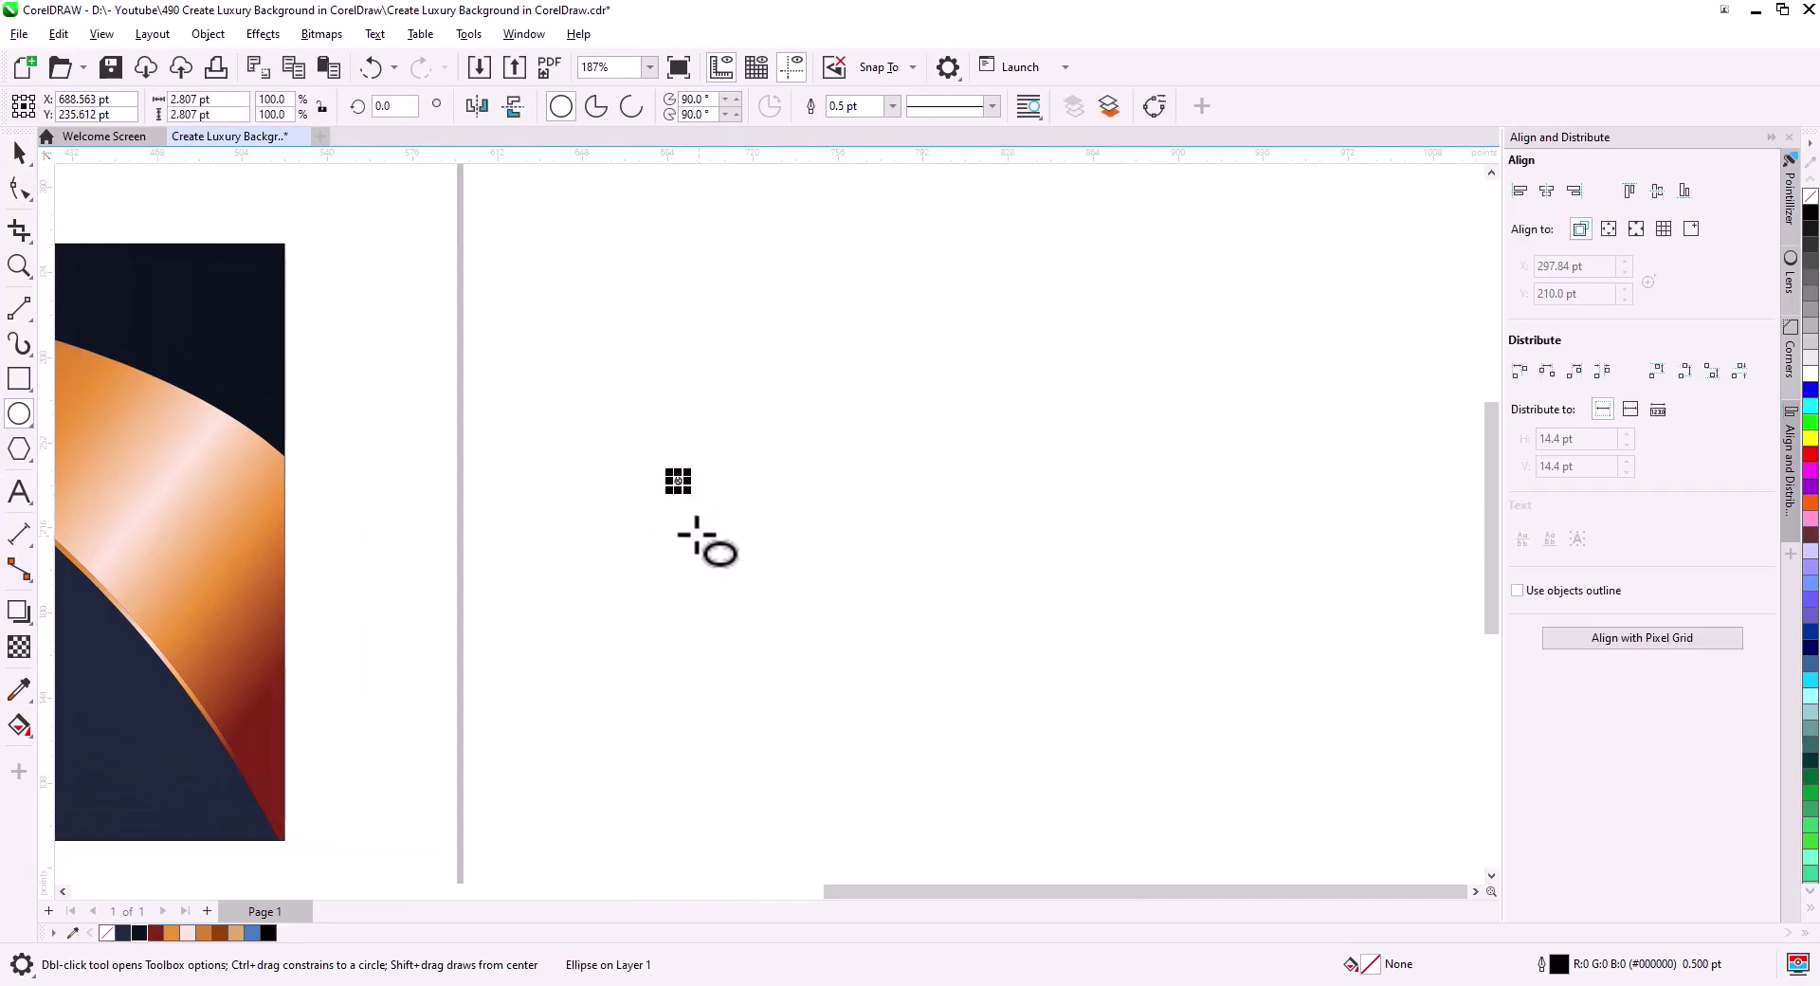
scroll(684, 489, "up", 4)
scroll(684, 488, "up", 1)
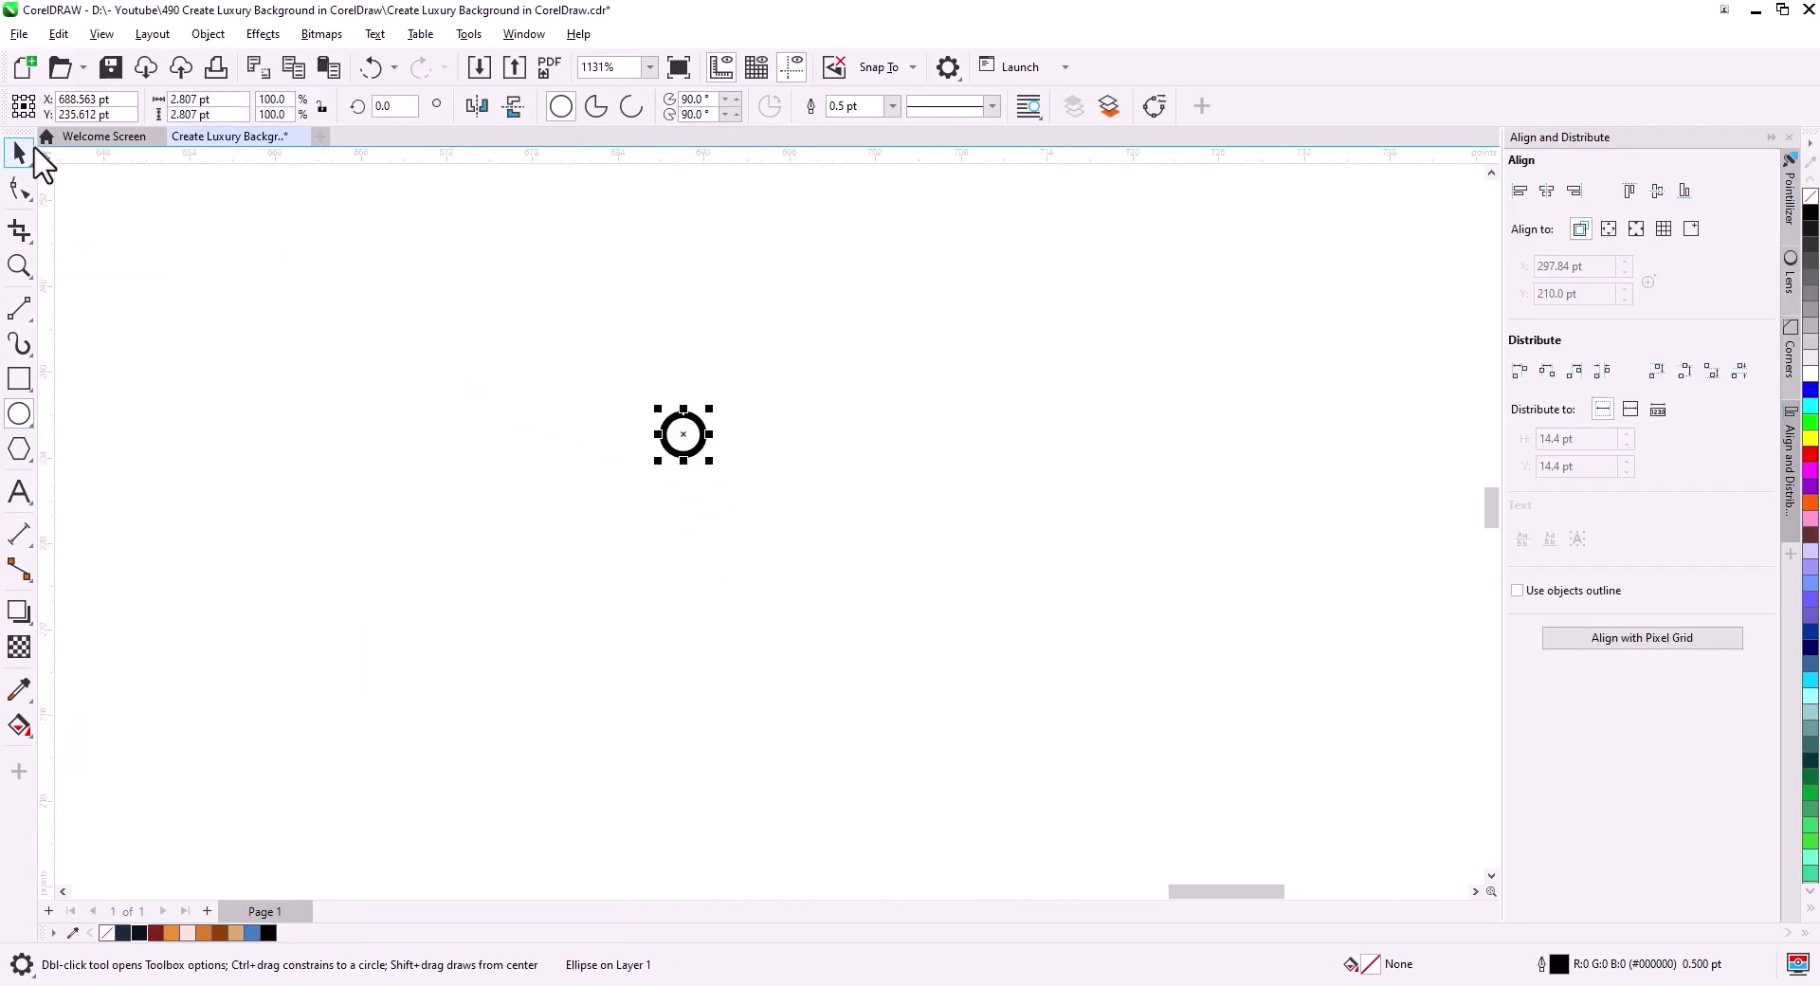
Scale the tiny circle down to about 2.2 pt.
left_click_drag(709, 461, 704, 455)
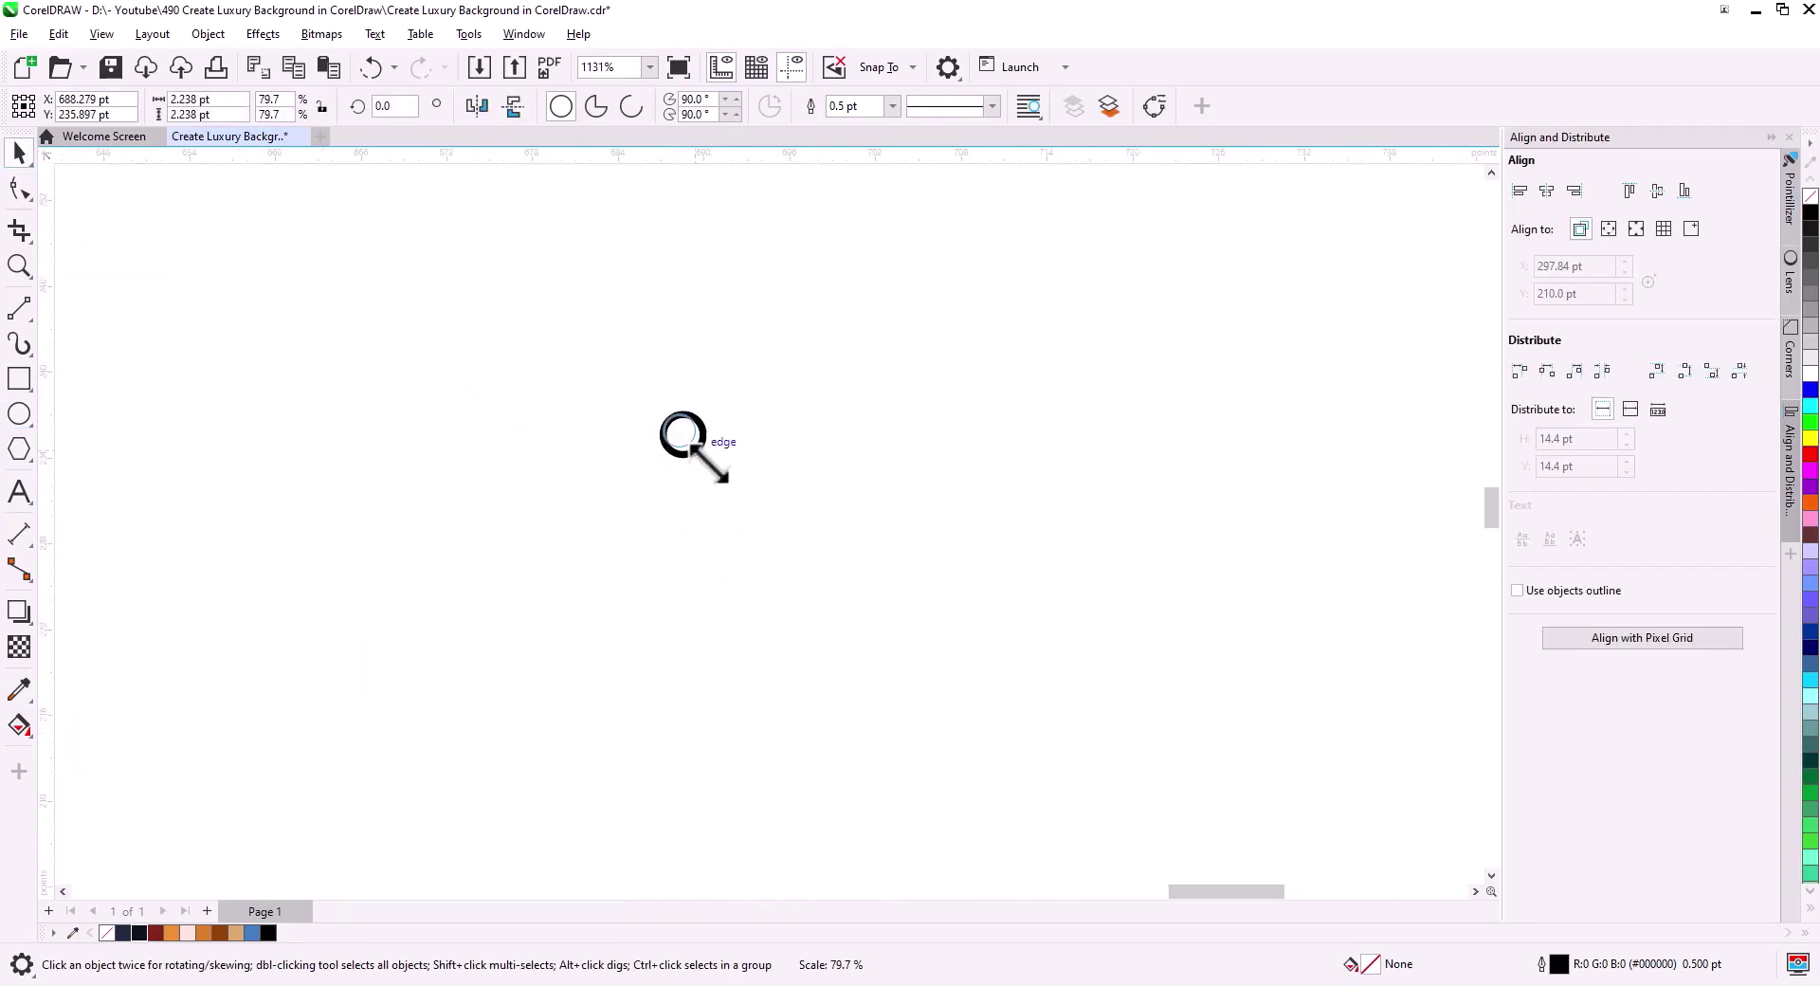
scroll(668, 514, "down", 1)
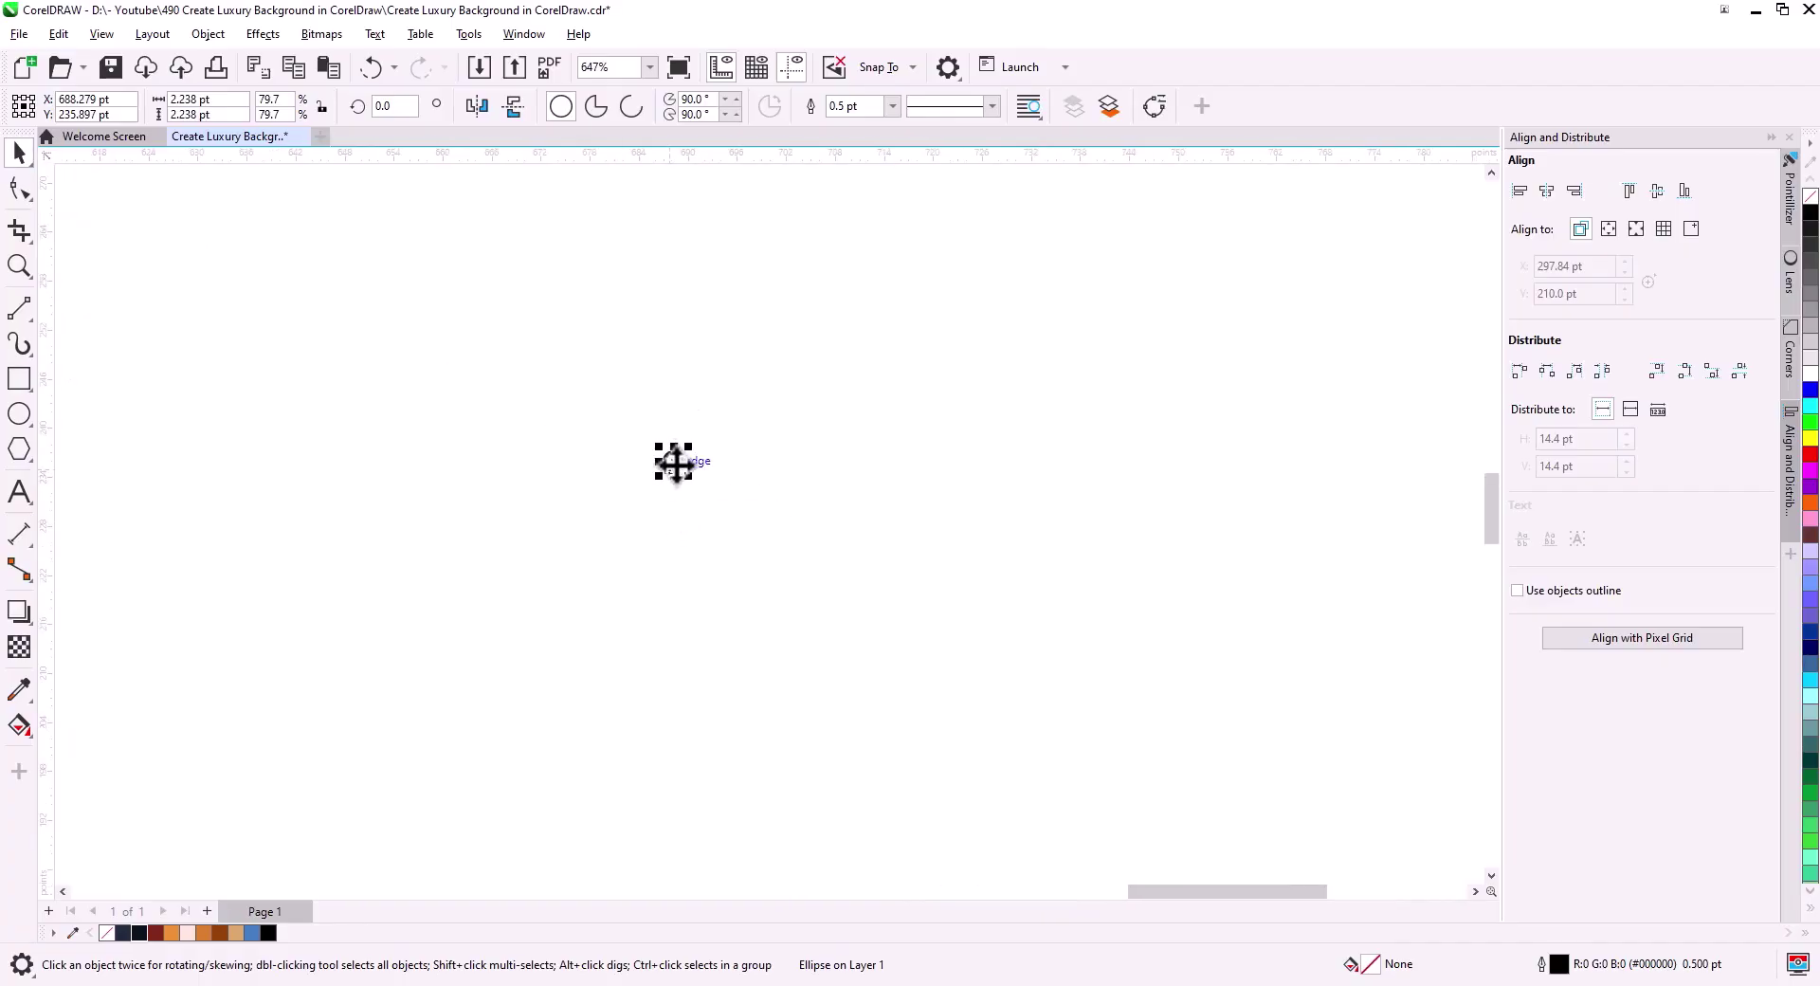
scroll(682, 475, "up", 1)
scroll(668, 453, "up", 1)
Copy the circle a short distance to its right and repeat the duplication to build a horizontal row of 57 evenly spaced circles.
left_click_drag(714, 411, 802, 407)
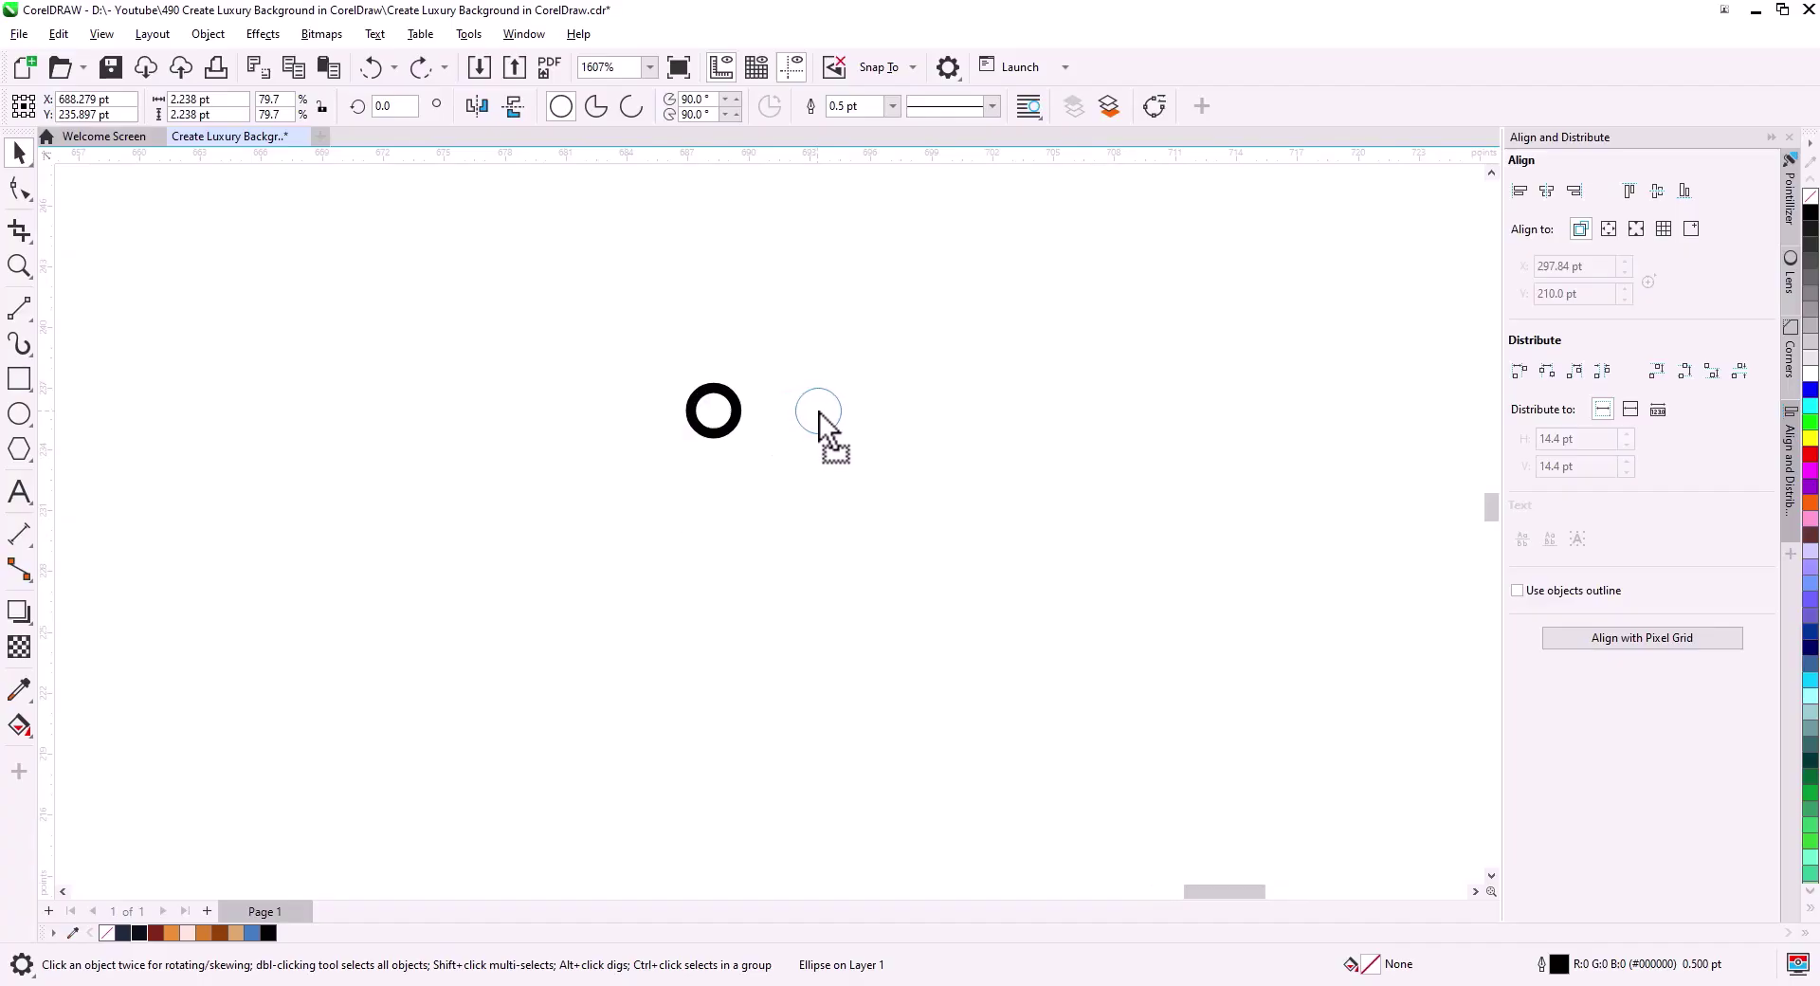
left_click_drag(828, 415, 829, 415)
left_click(879, 461)
scroll(747, 520, "down", 4)
left_click_drag(808, 660, 690, 575)
key("ctrl+d")
key("ctrl+d")
key("ctrl+d")
key("ctrl+d")
key("ctrl+d")
key("ctrl+d")
key("ctrl+d")
key("ctrl+d")
key("ctrl+d")
key("ctrl+d")
key("ctrl+d")
key("ctrl+d")
key("ctrl+d")
key("ctrl+d")
key("ctrl+d")
key("ctrl+d")
key("ctrl+d")
key("ctrl+d")
key("ctrl+d")
key("ctrl+d")
scroll(783, 648, "down", 3)
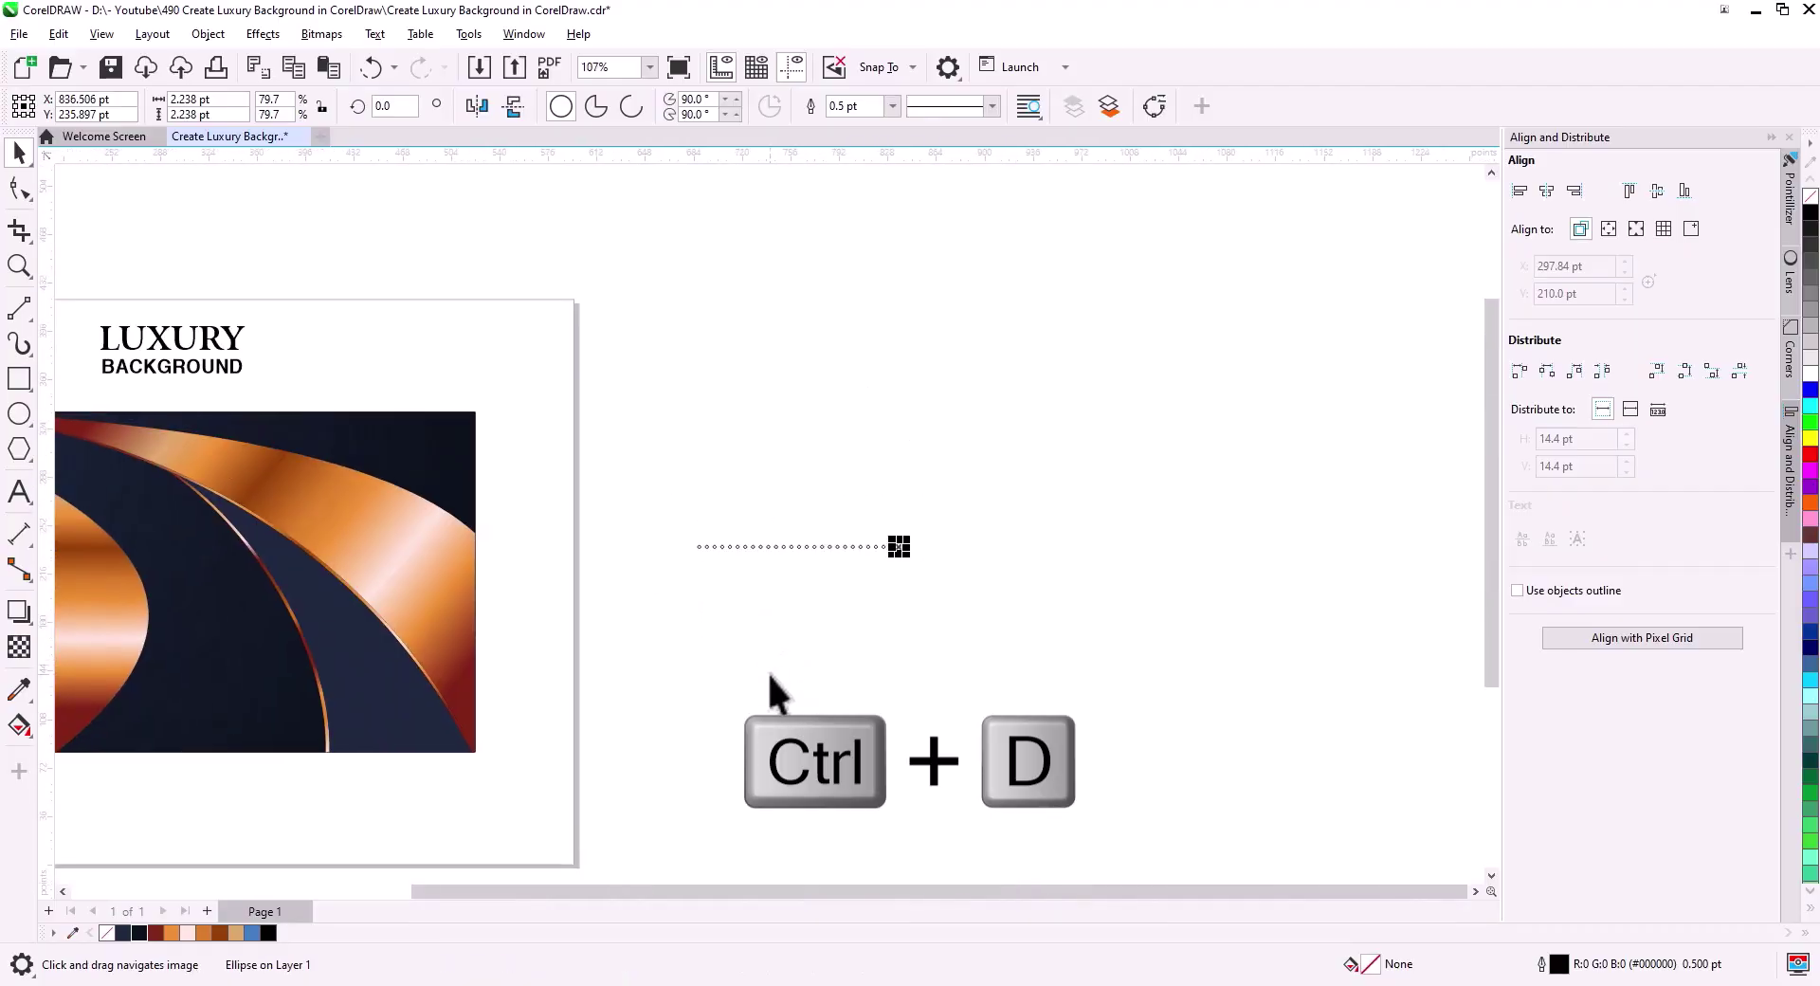
Select the entire row of circles and combine it into a single curve.
left_click(1229, 605)
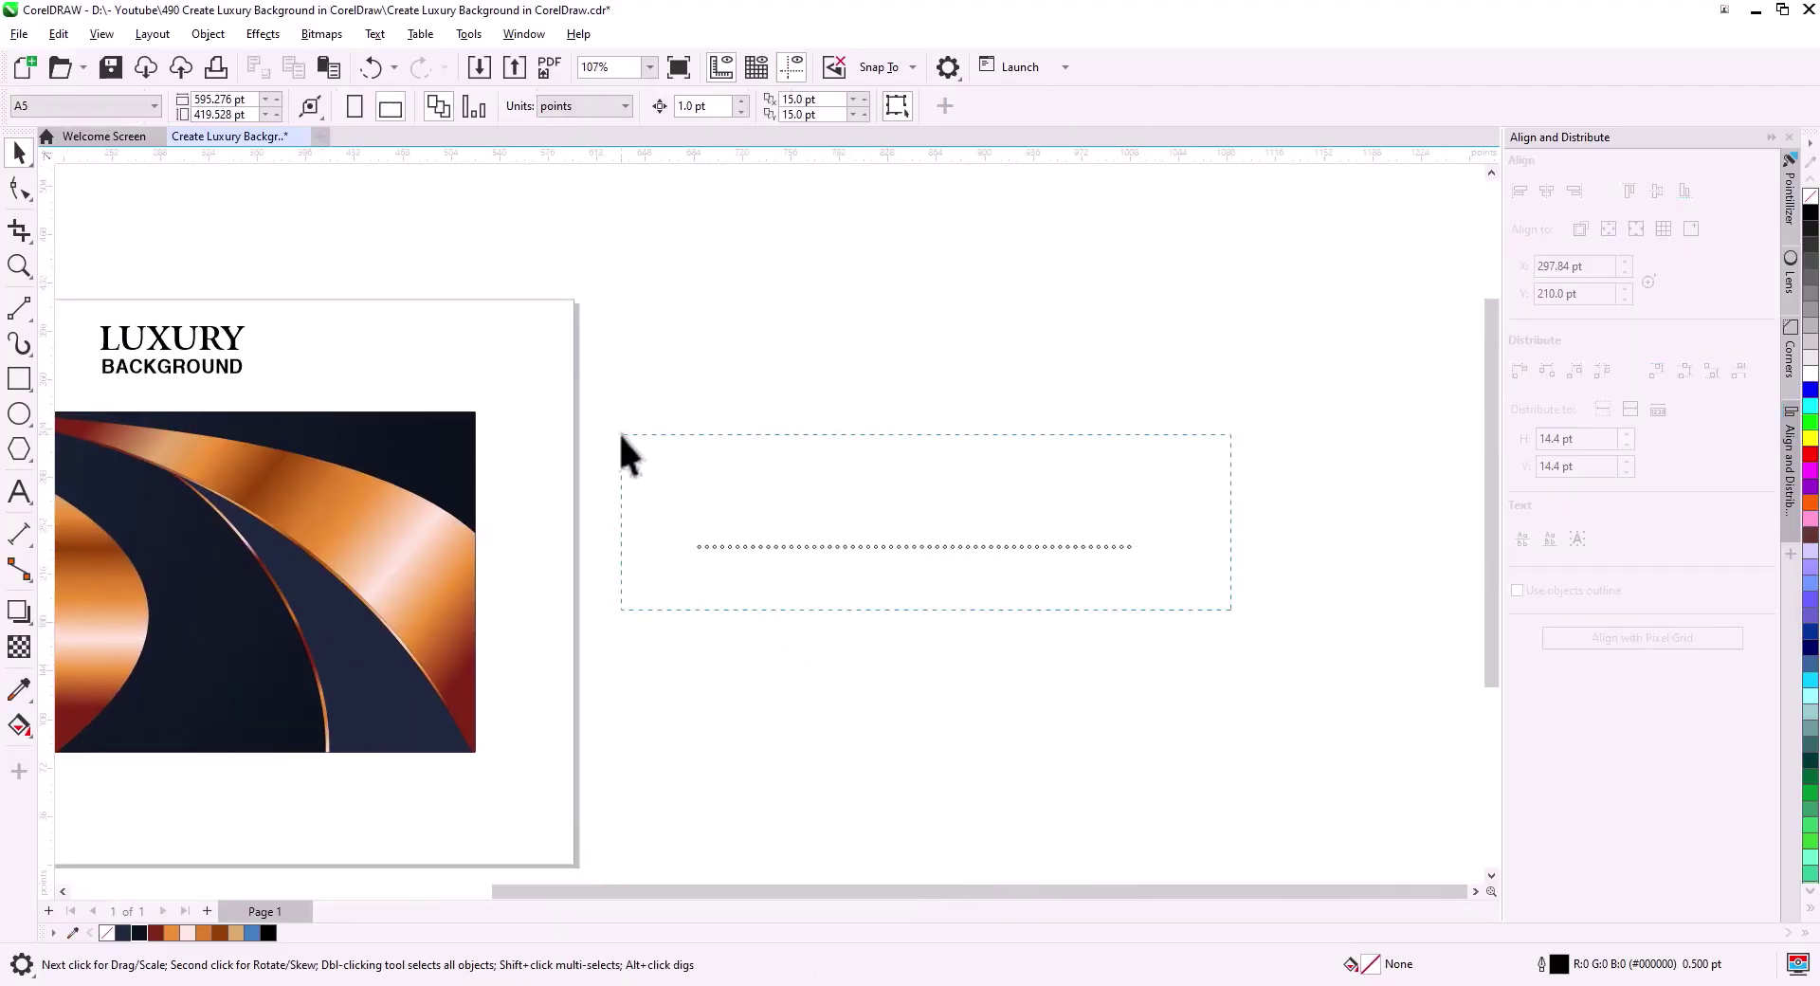
left_click_drag(621, 435, 618, 432)
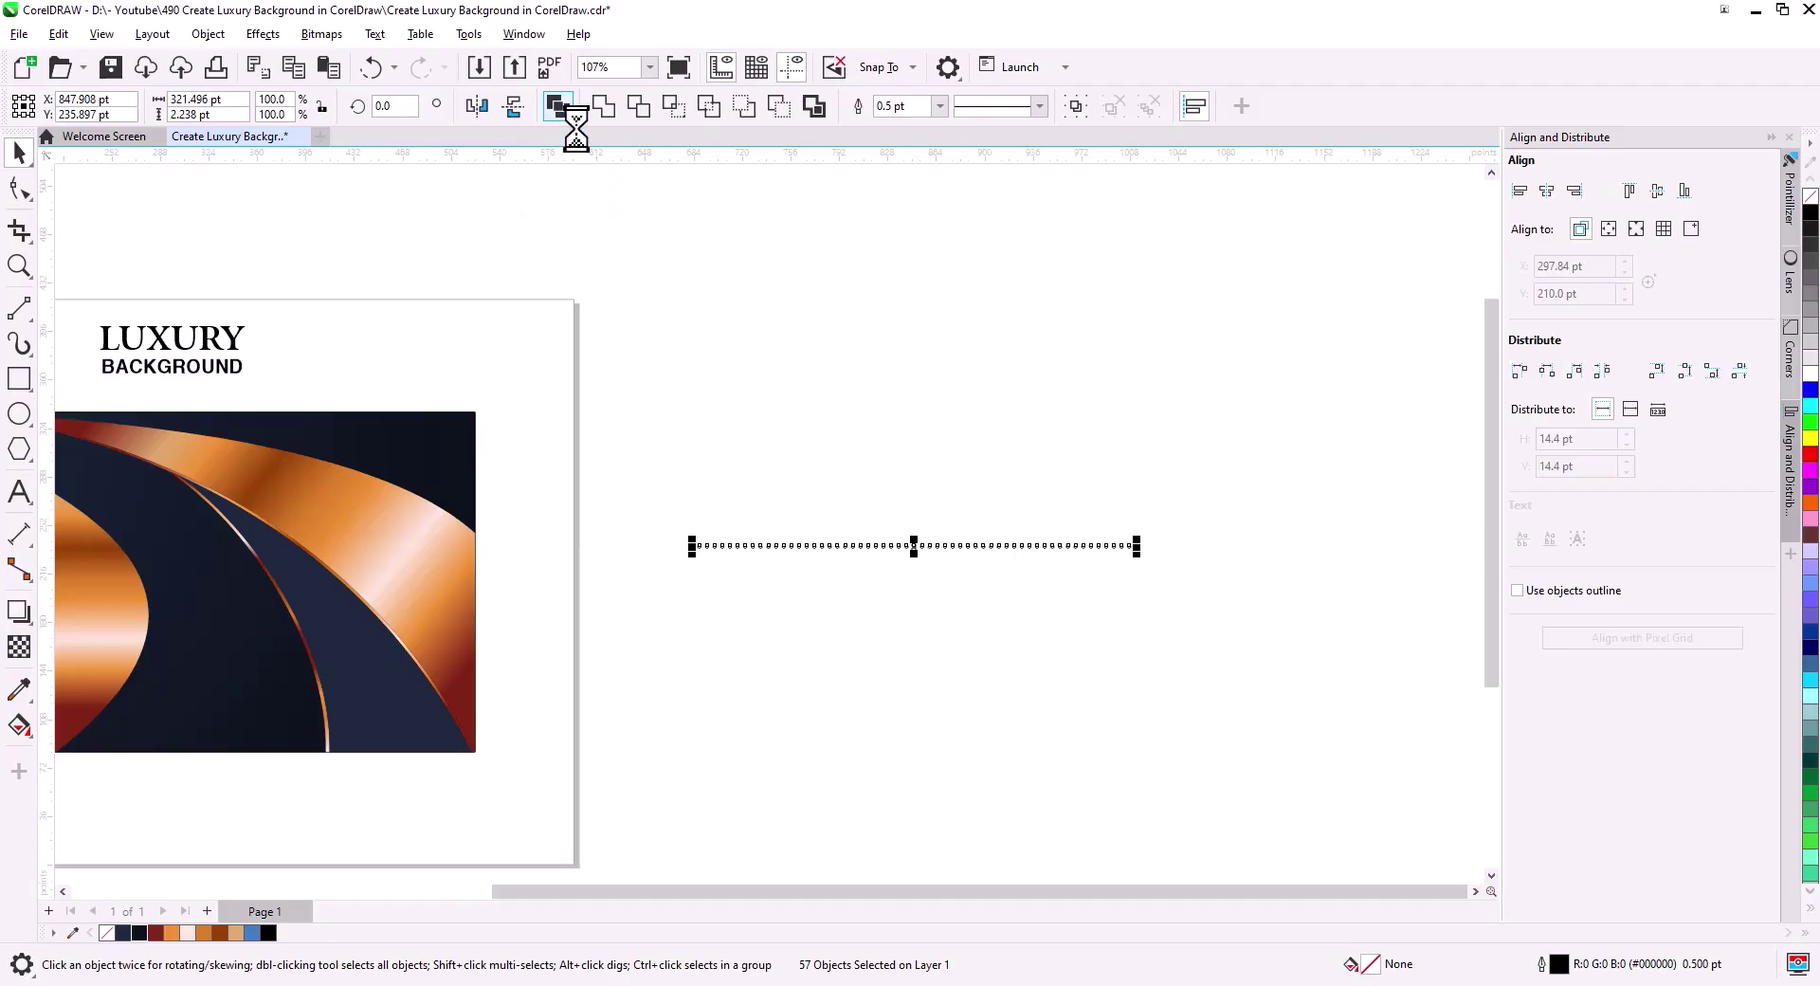
left_click(963, 551)
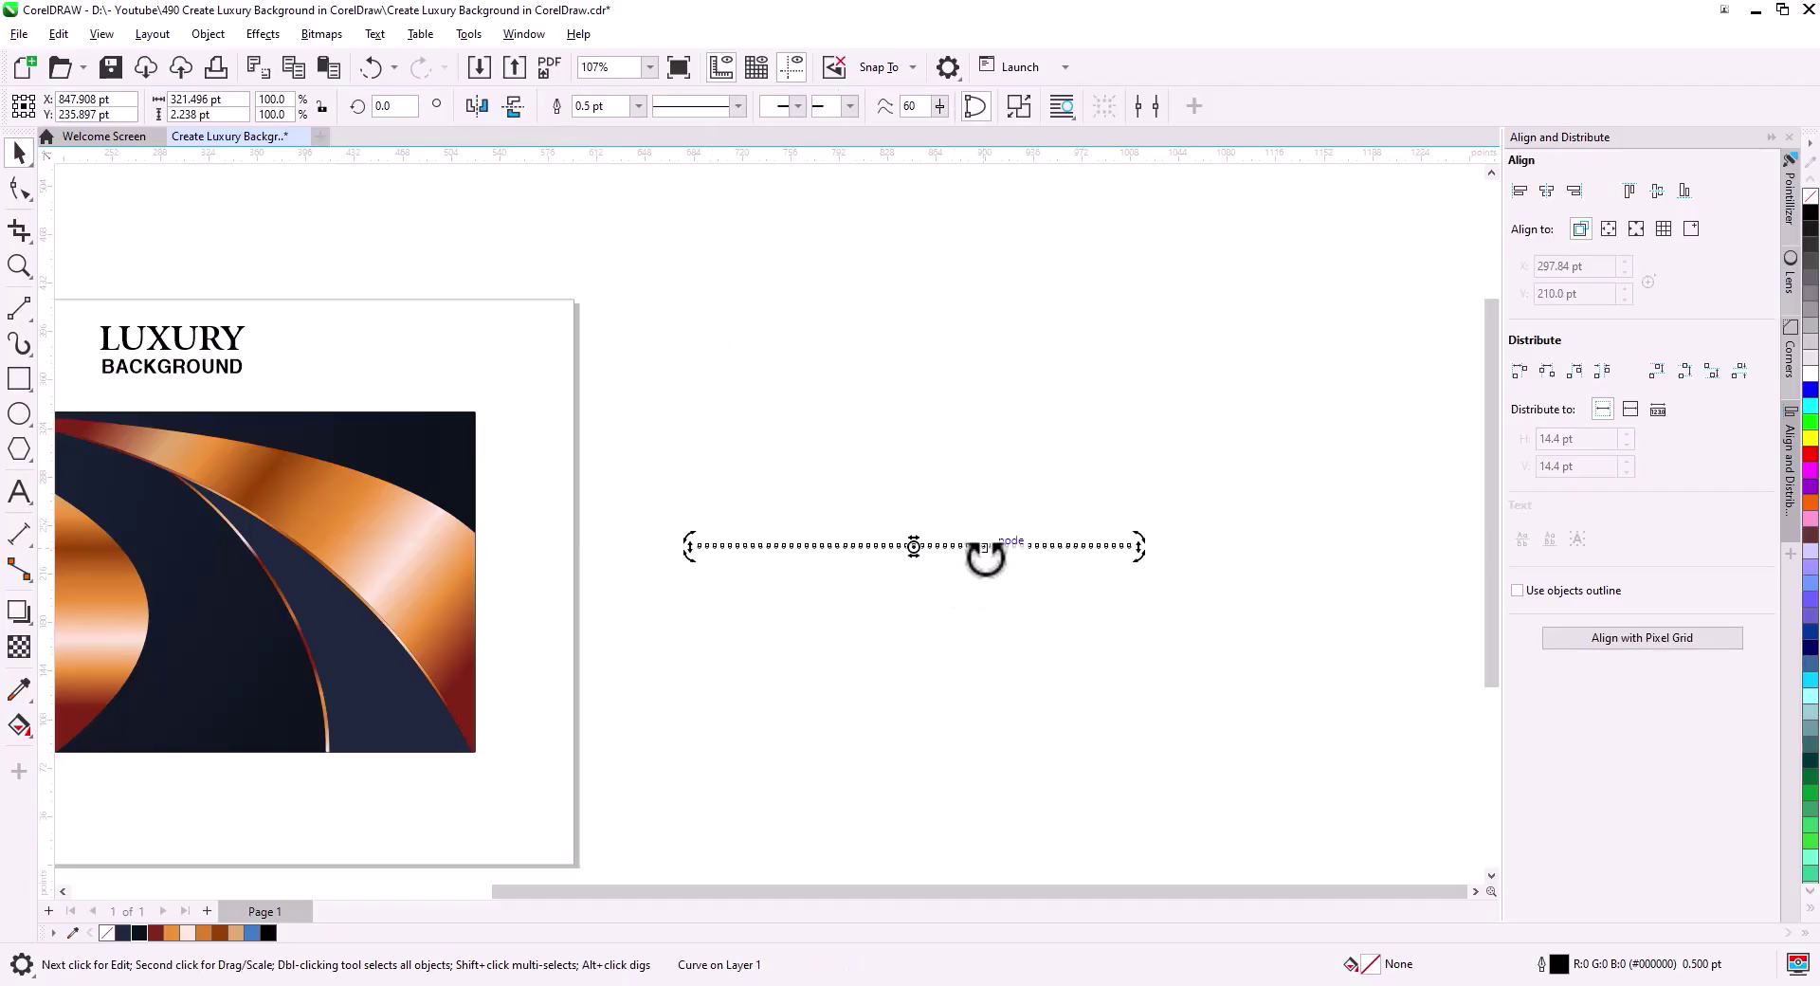
Move the row's rotation centre onto the centre of its rightmost circle.
scroll(1001, 558, "up", 8)
left_click_drag(1071, 594, 842, 644)
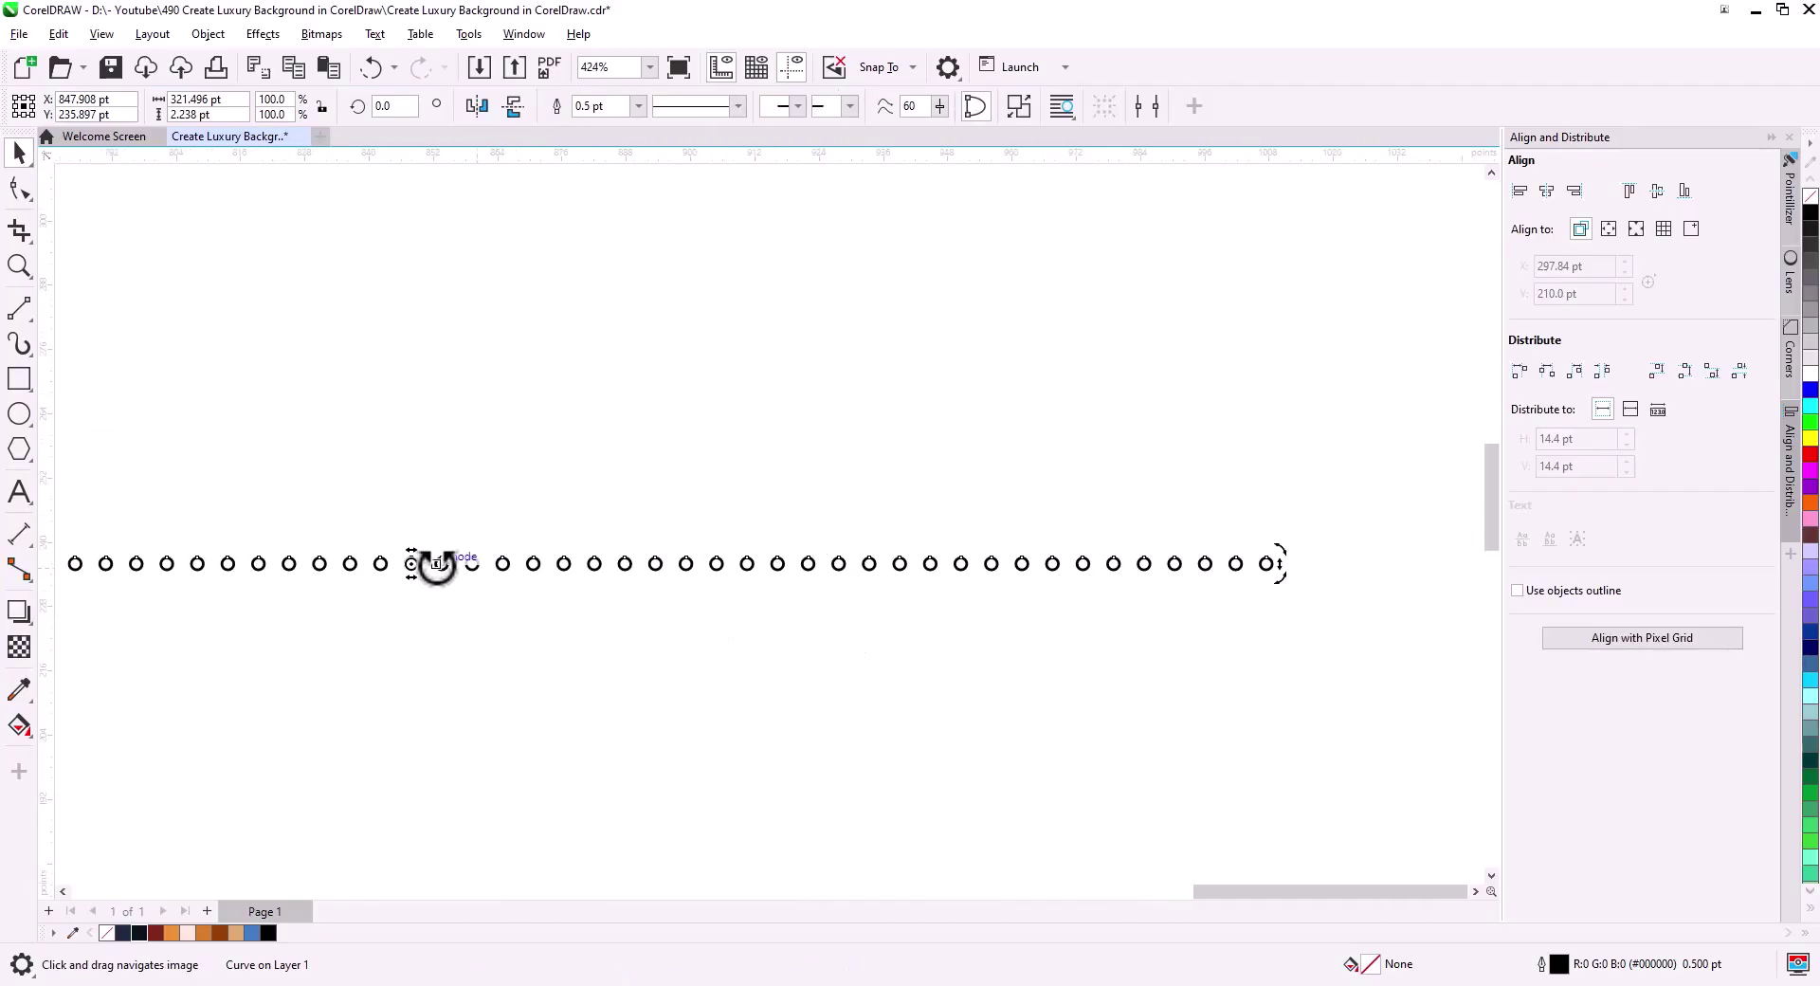
left_click_drag(414, 564, 594, 573)
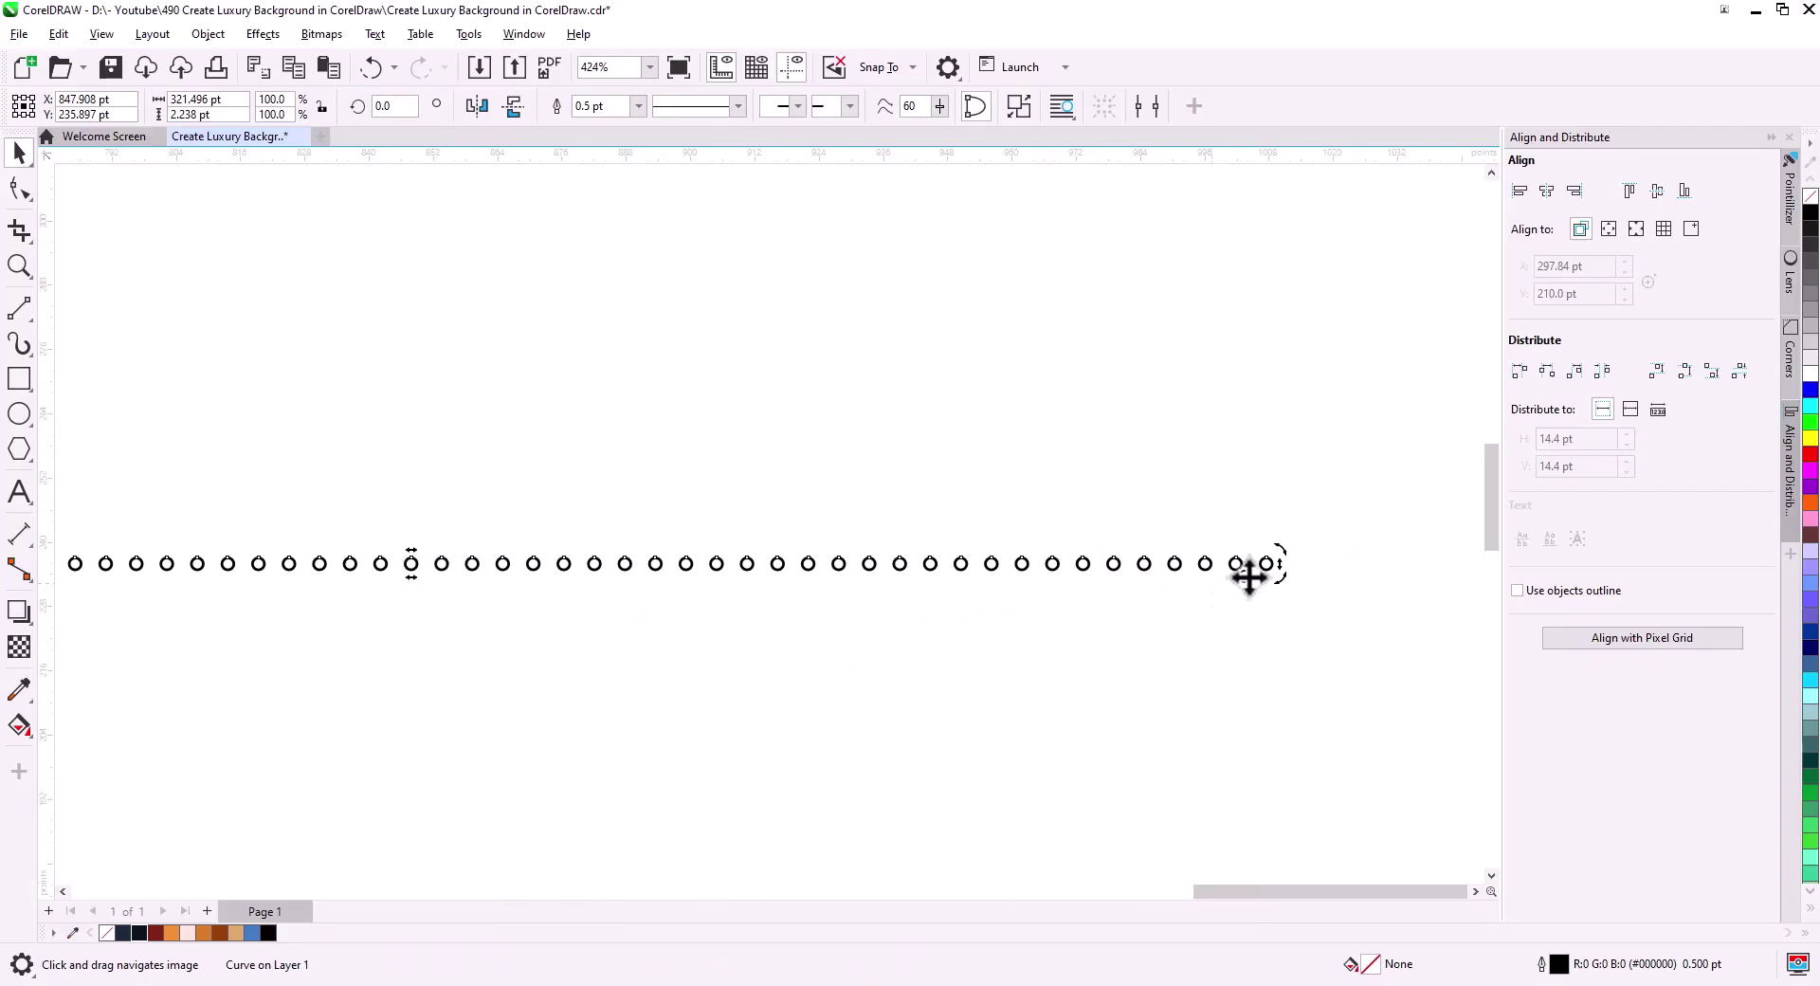
scroll(1270, 566, "up", 8)
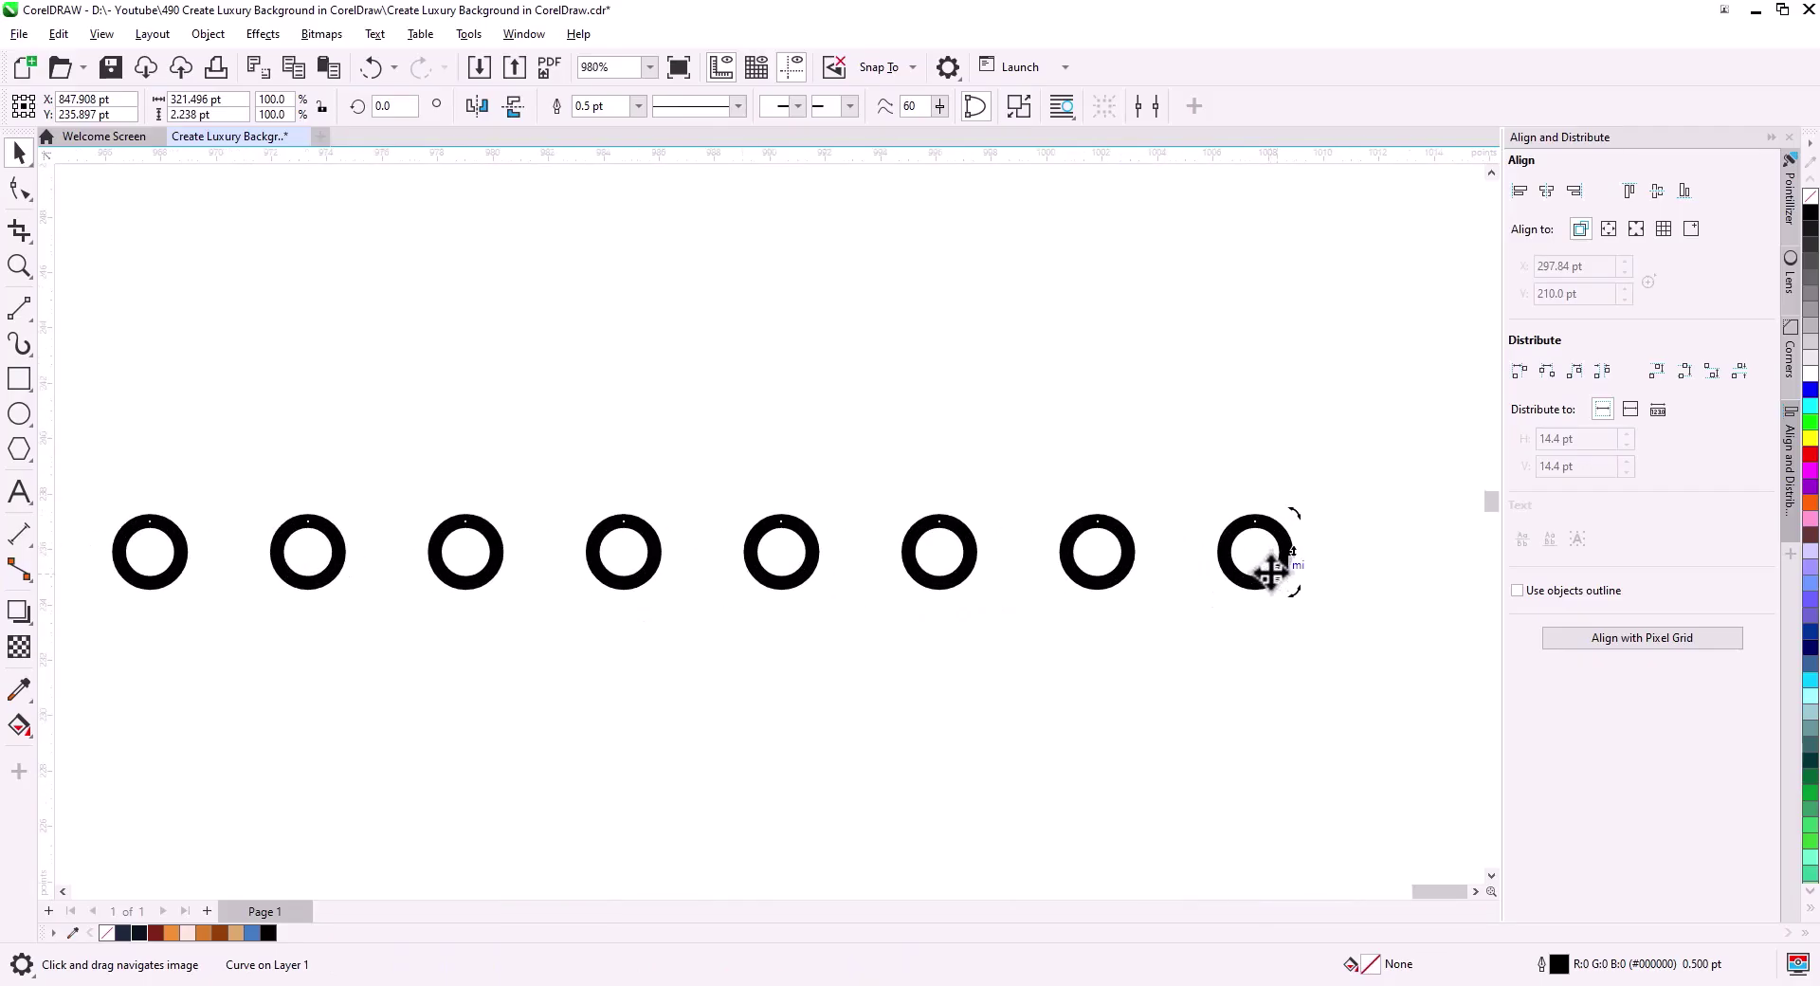
left_click_drag(1286, 579, 1237, 529)
scroll(1156, 597, "down", 12)
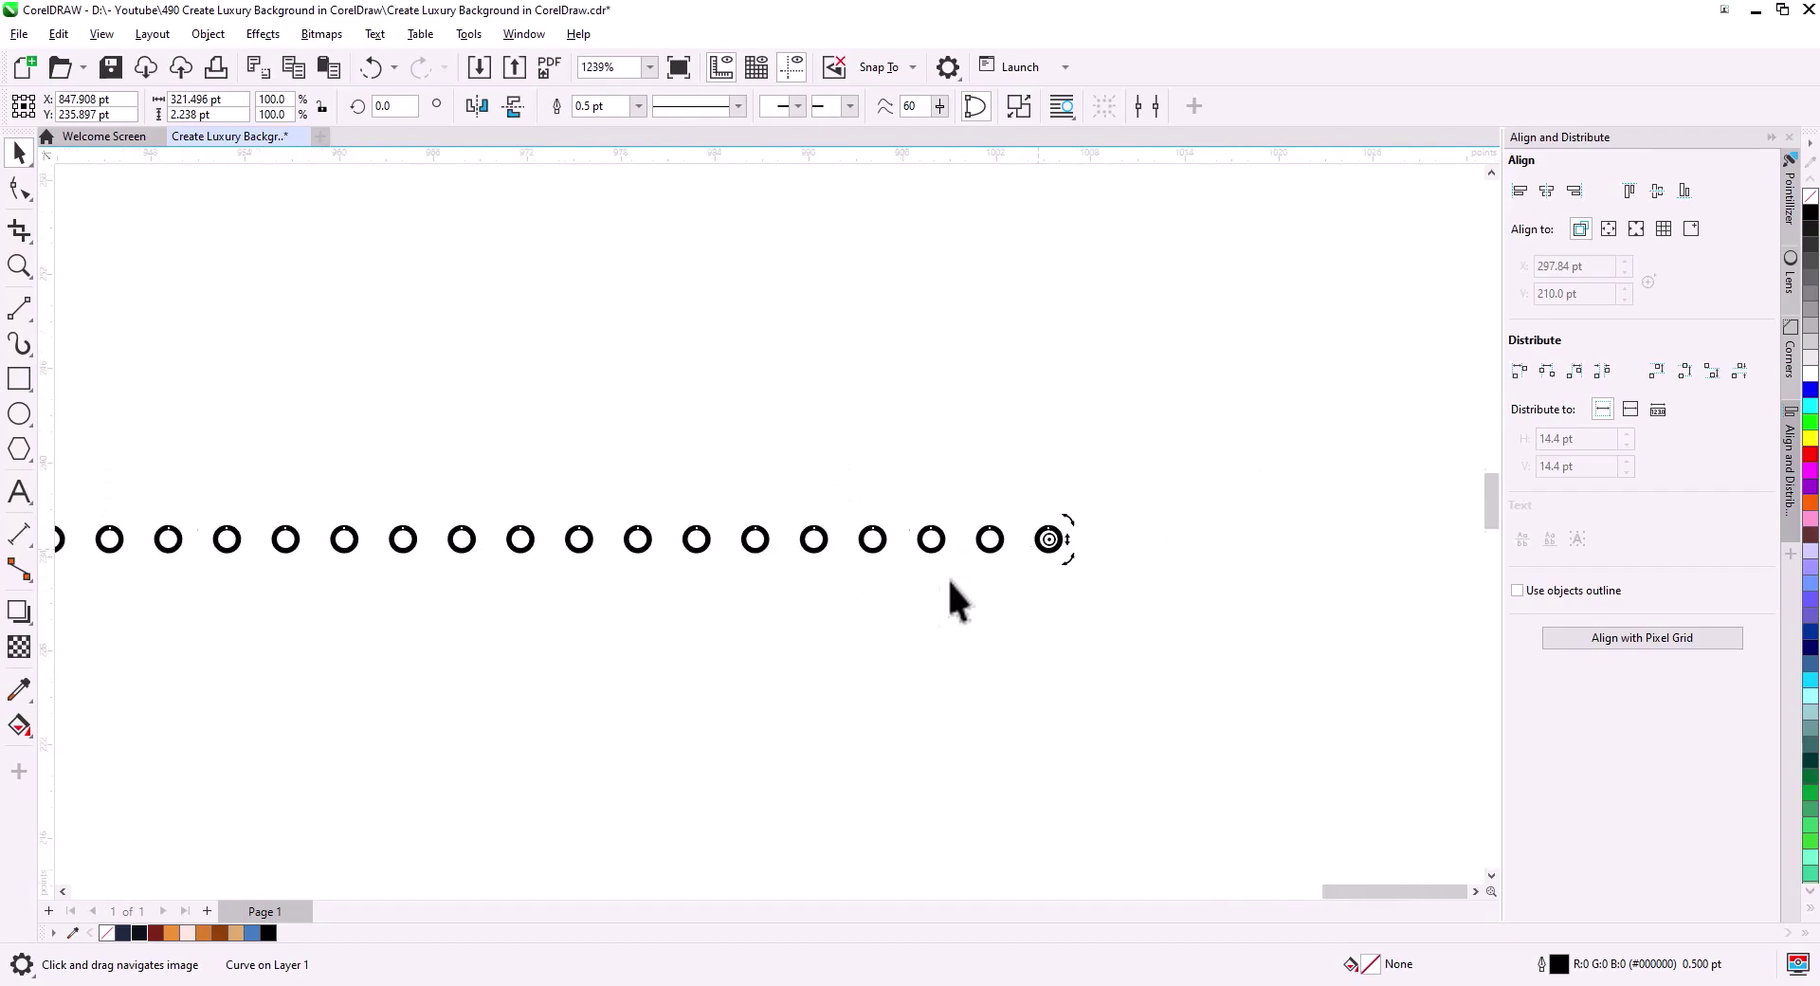
Duplicate the row, rotate the copy about 3.6° clockwise around its right-hand end, and repeat the duplication through a full circle.
scroll(844, 648, "down", 2)
left_click_drag(815, 670, 923, 630)
key("plus")
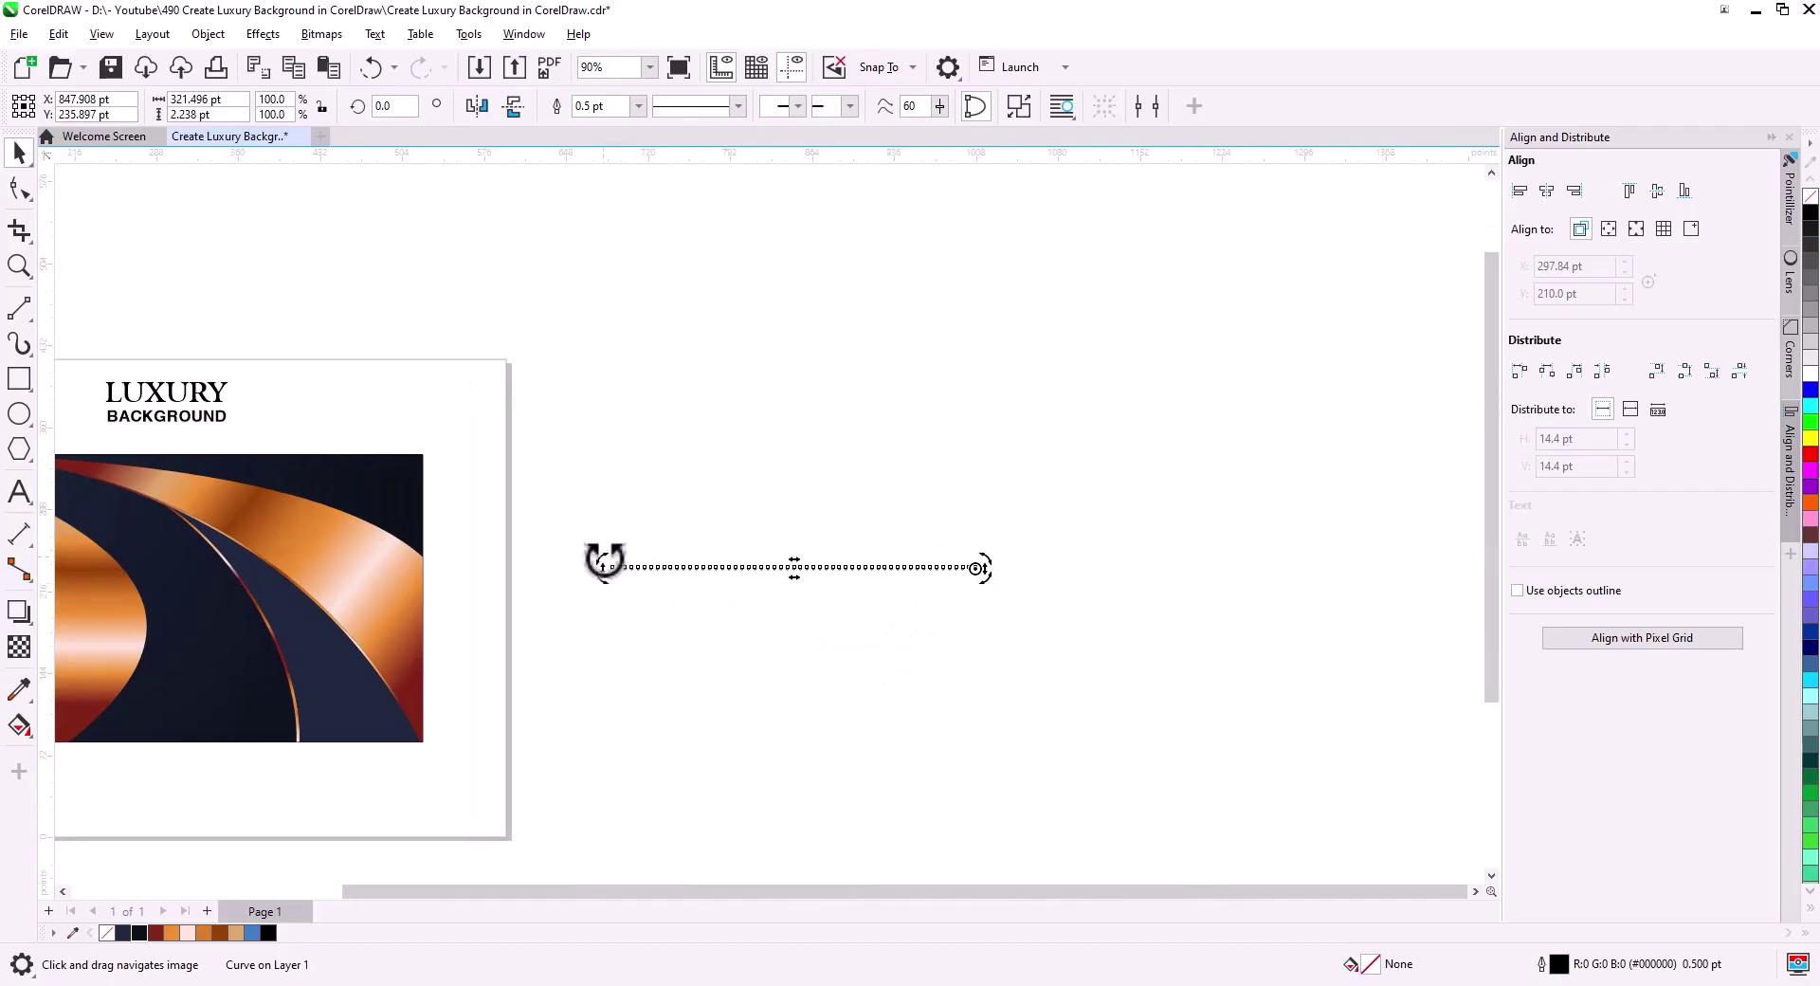
left_click_drag(604, 561, 609, 536)
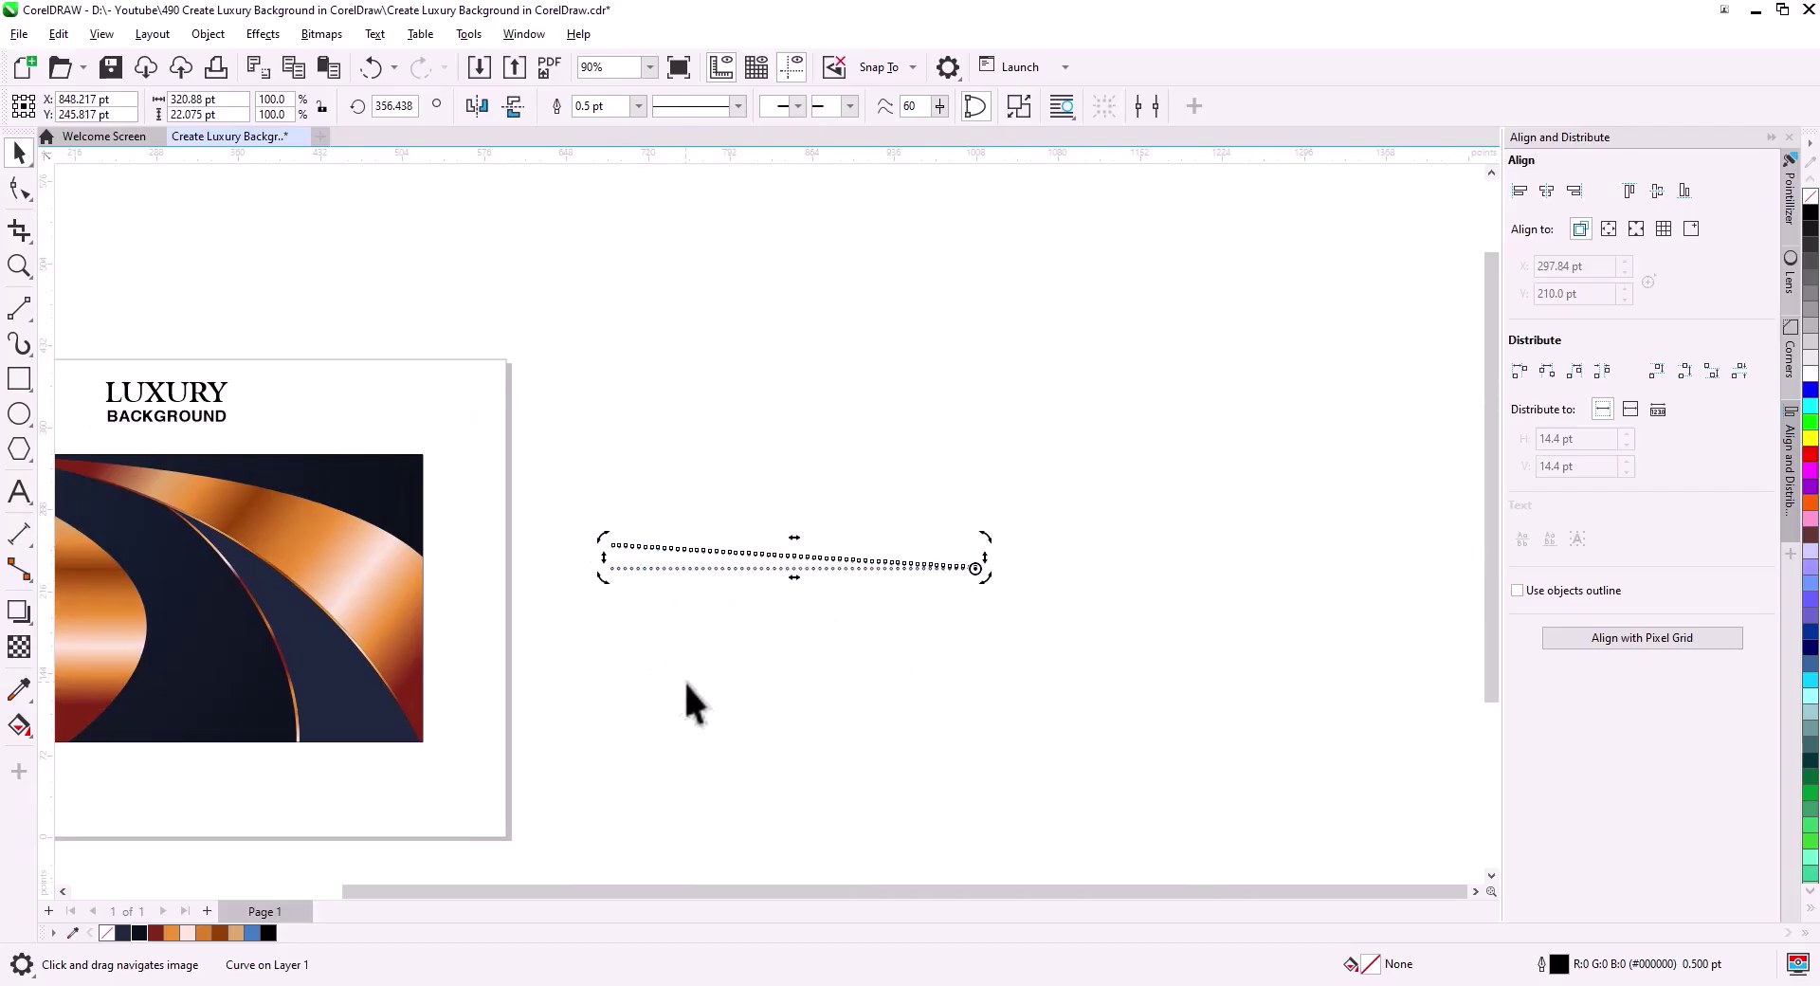
key("ctrl+d")
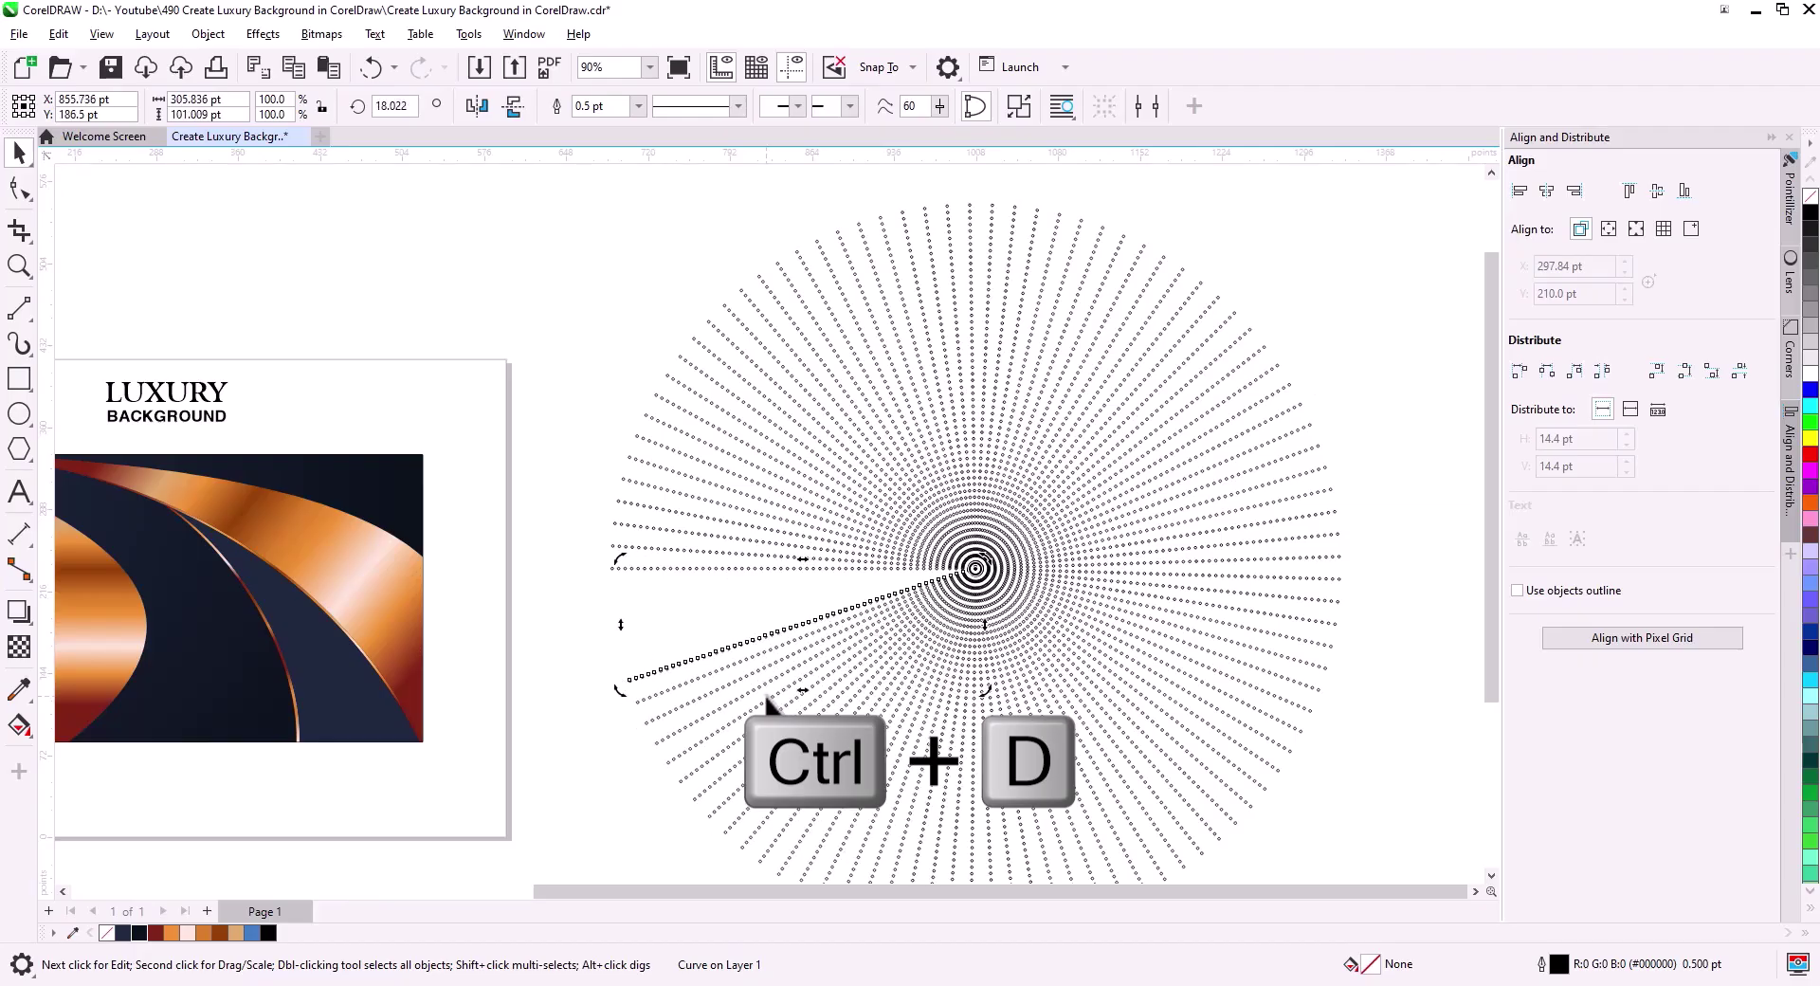
key("ctrl+d")
key("ctrl+d")
key("ctrl+d")
key("ctrl+d")
Select all the radiating rows of circles and combine them into a single curve.
left_click(1313, 675)
scroll(1028, 576, "down", 2)
left_click_drag(1056, 654, 1033, 633)
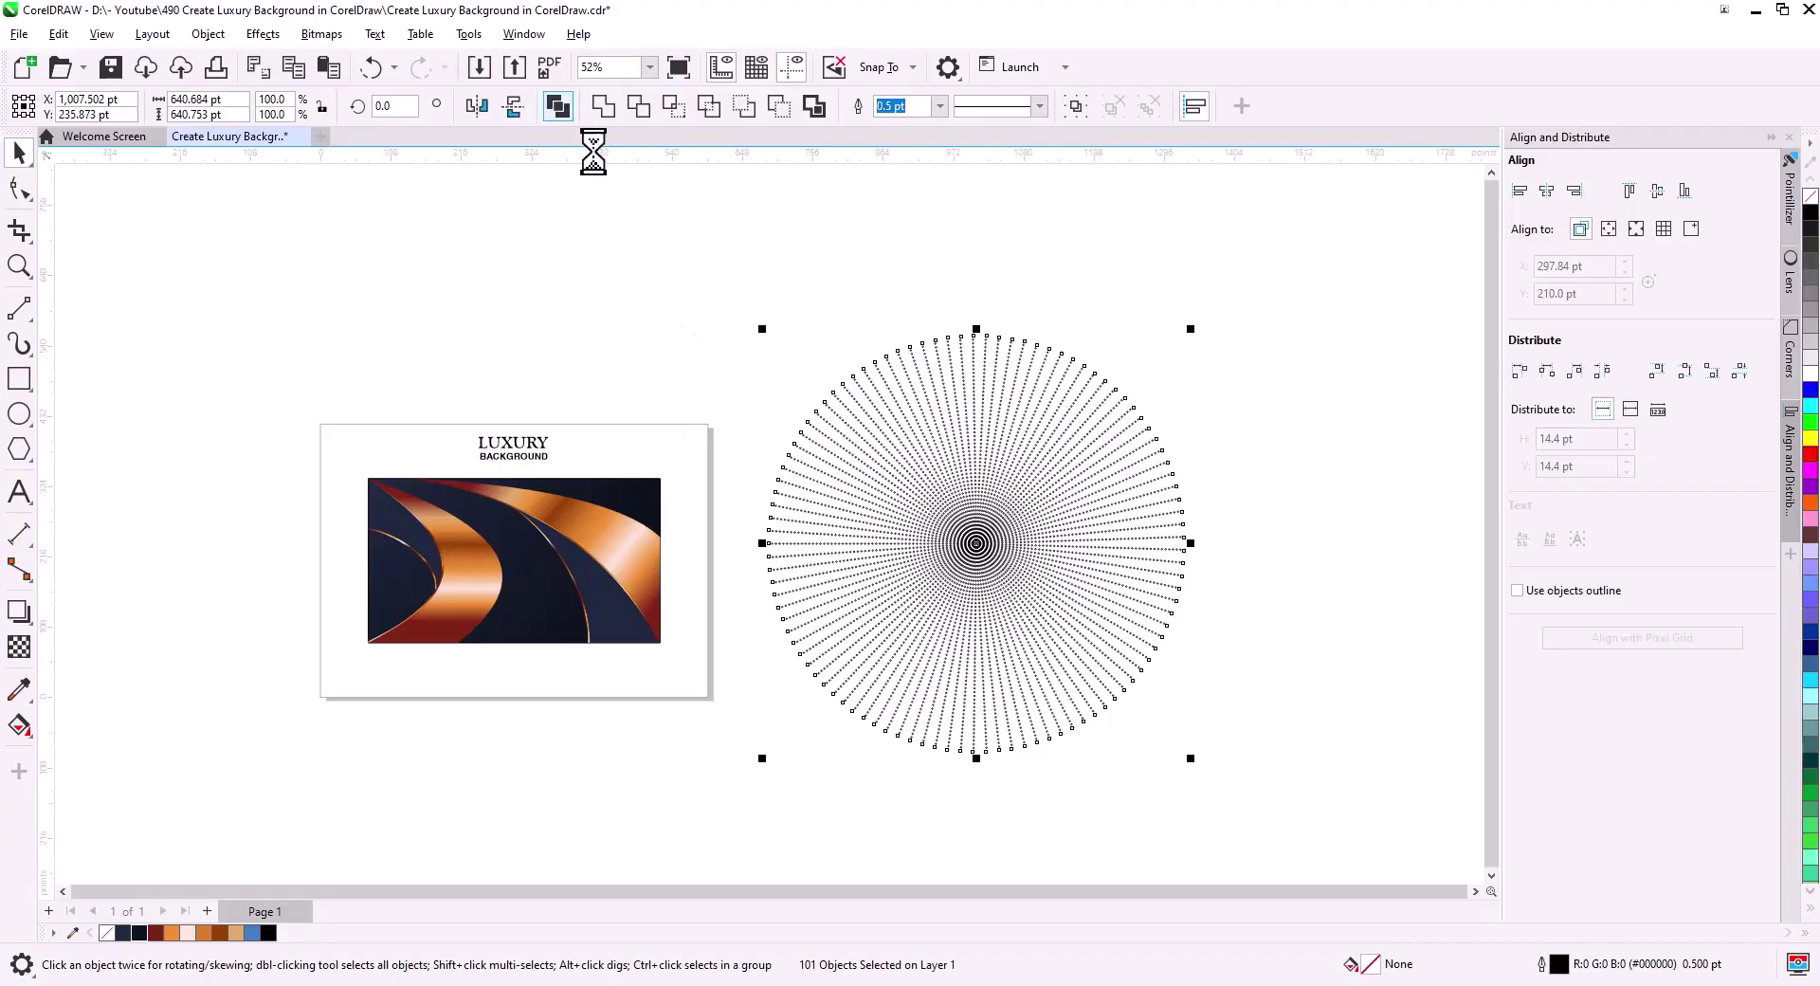
left_click(976, 535)
Copy the upper right-hand wave's gradient fill onto the radial pattern of circles.
scroll(794, 594, "up", 4)
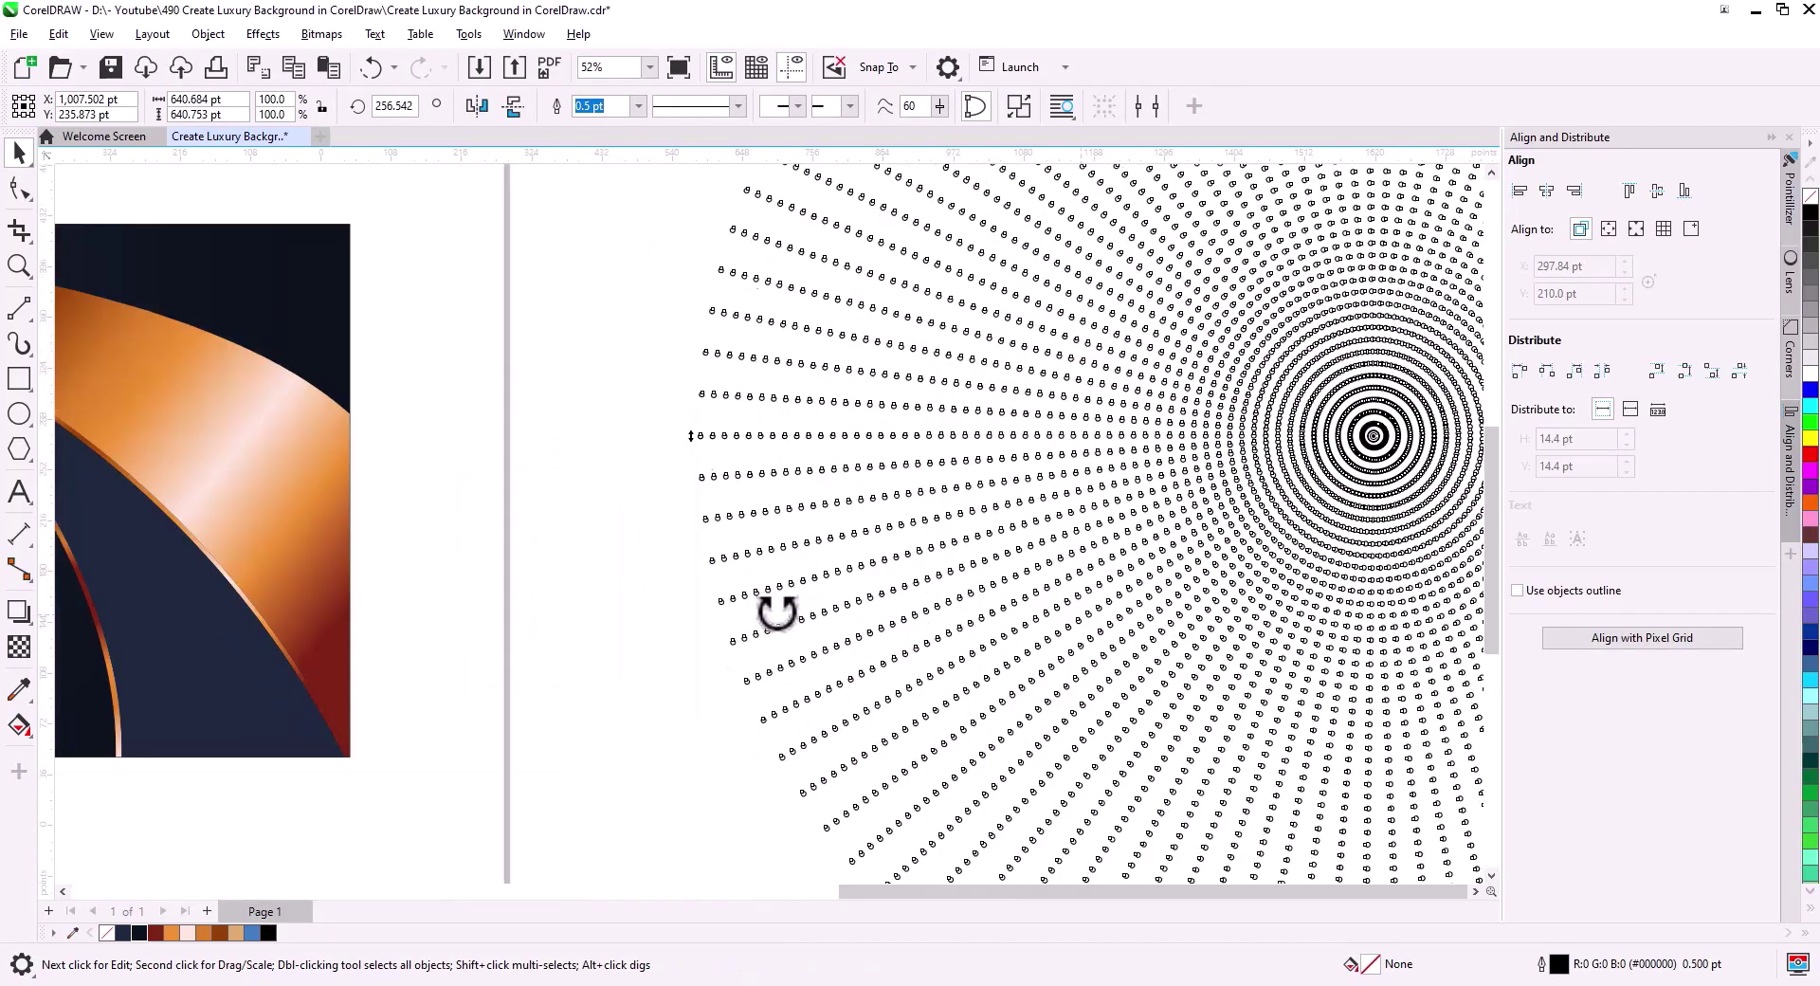
scroll(521, 593, "up", 2)
left_click(216, 484)
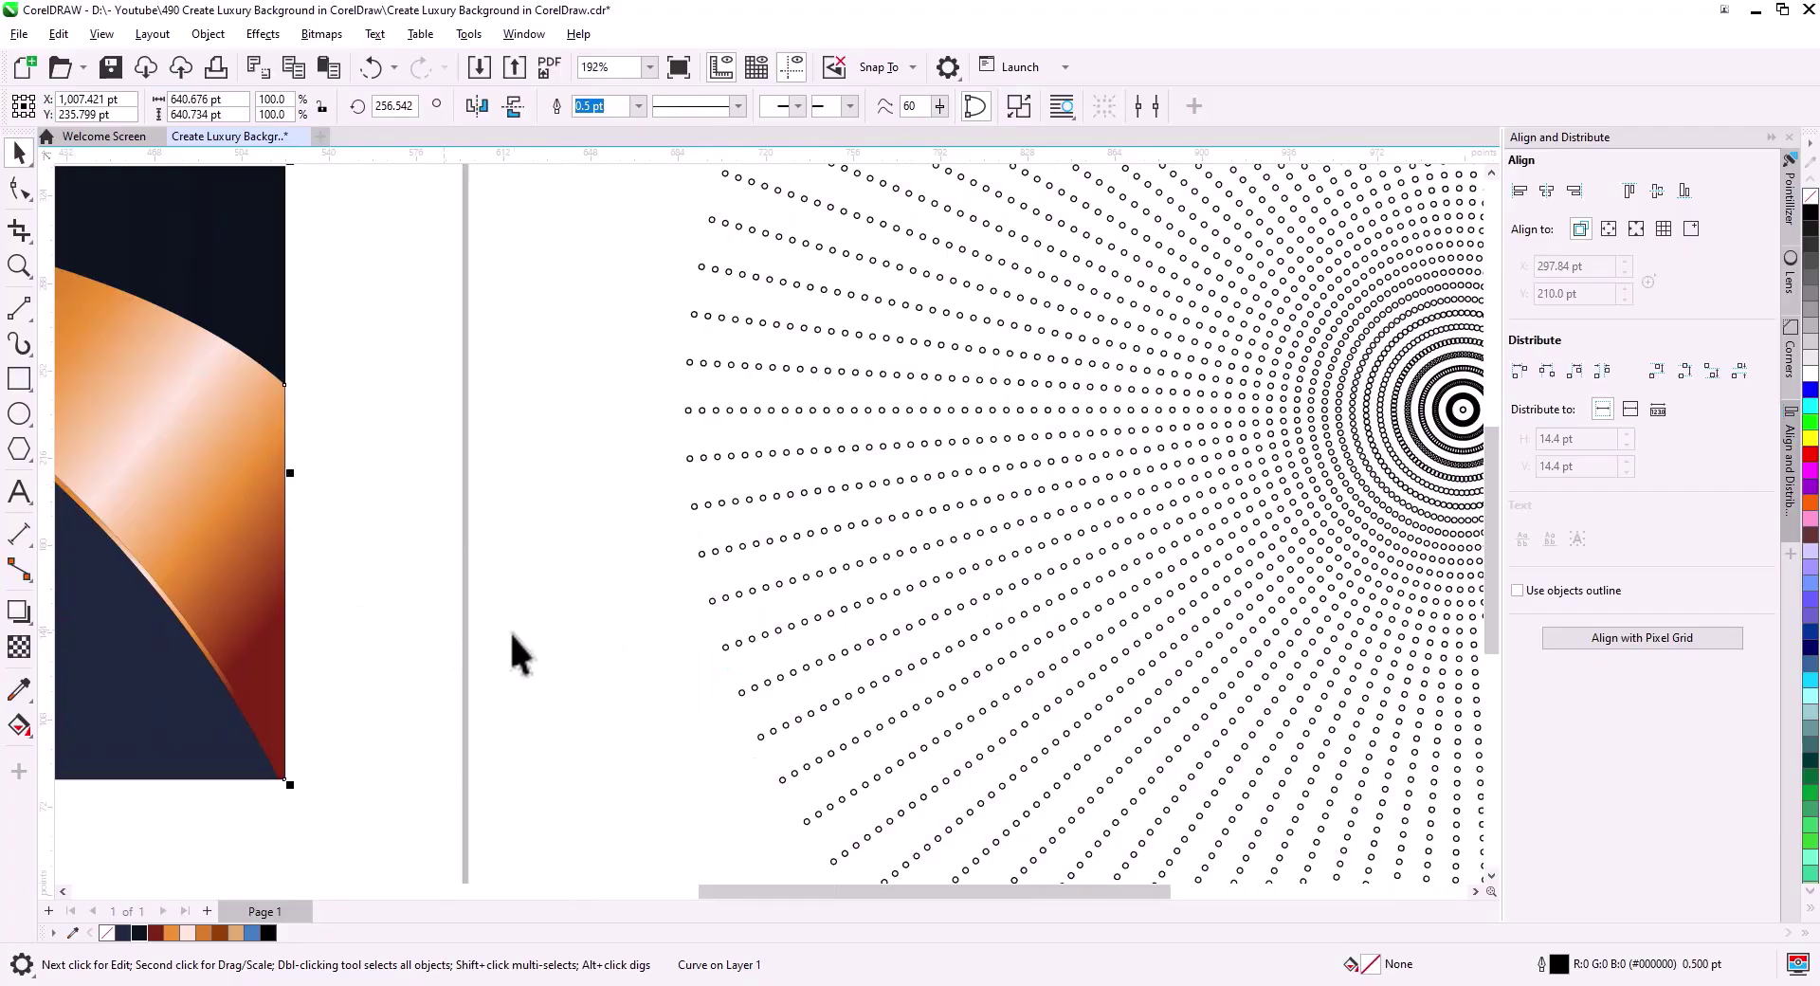
scroll(531, 634, "up", 4)
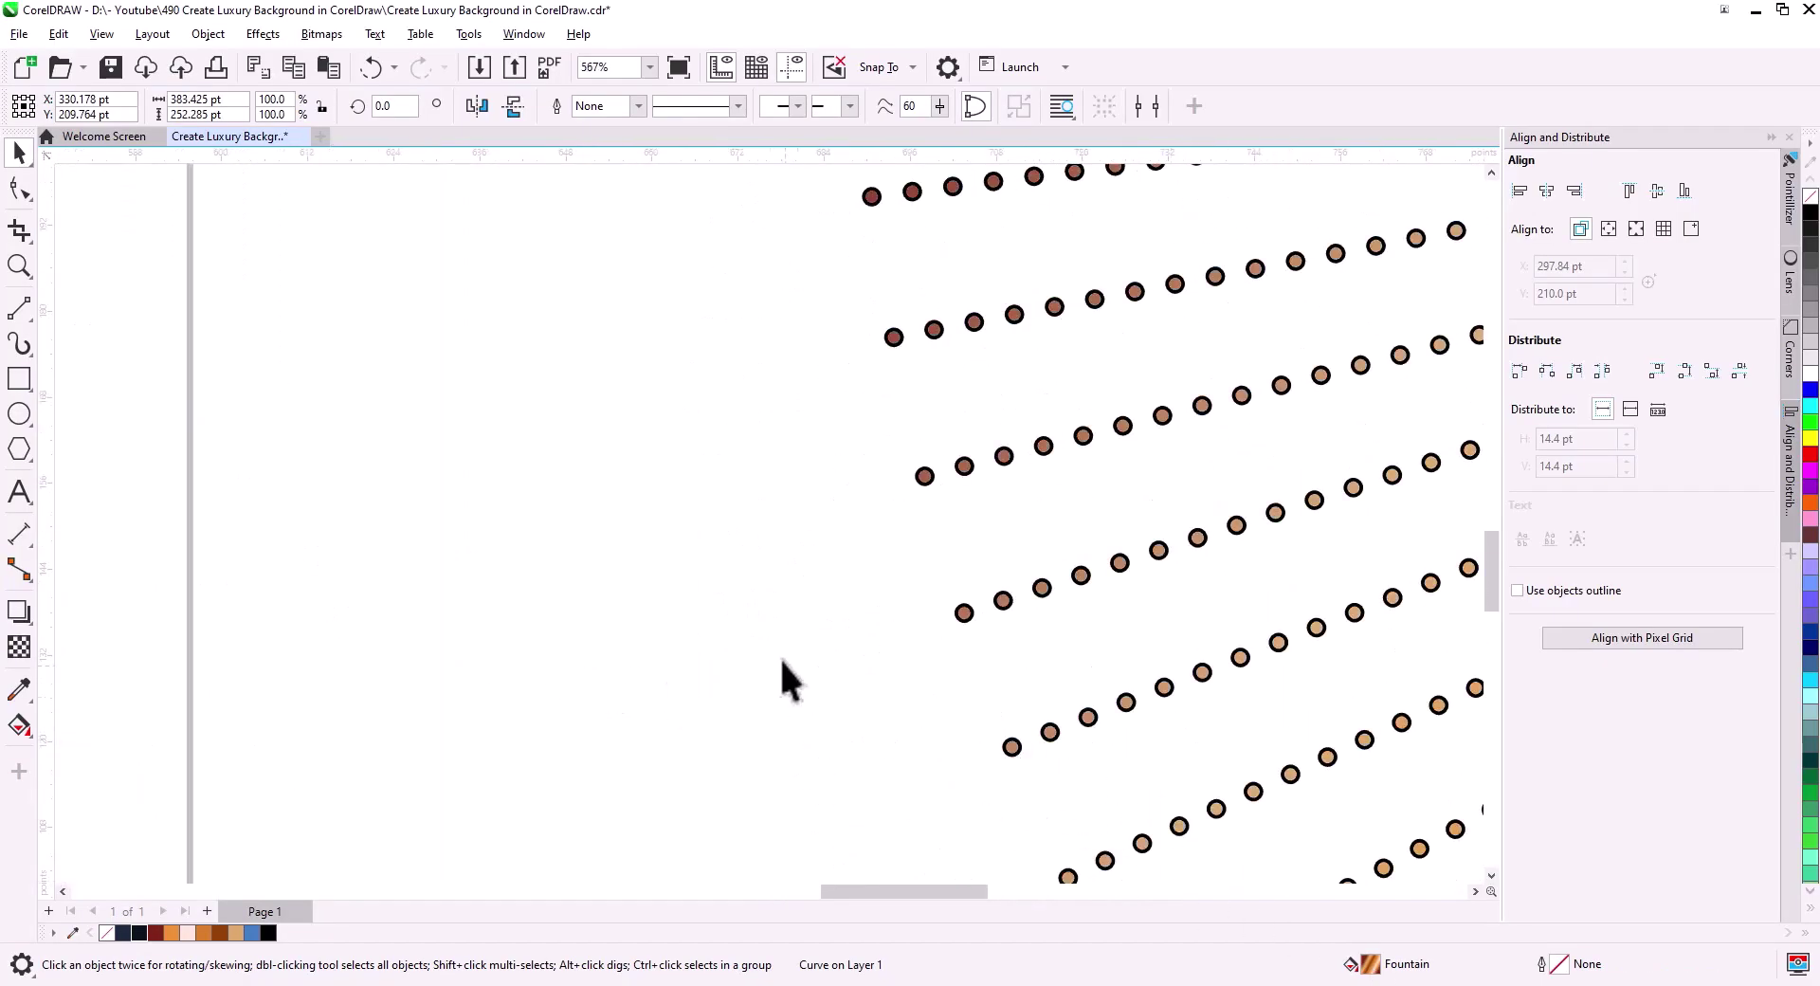
Remove the outline from the radial pattern of circles.
scroll(779, 657, "down", 5)
scroll(805, 665, "down", 3)
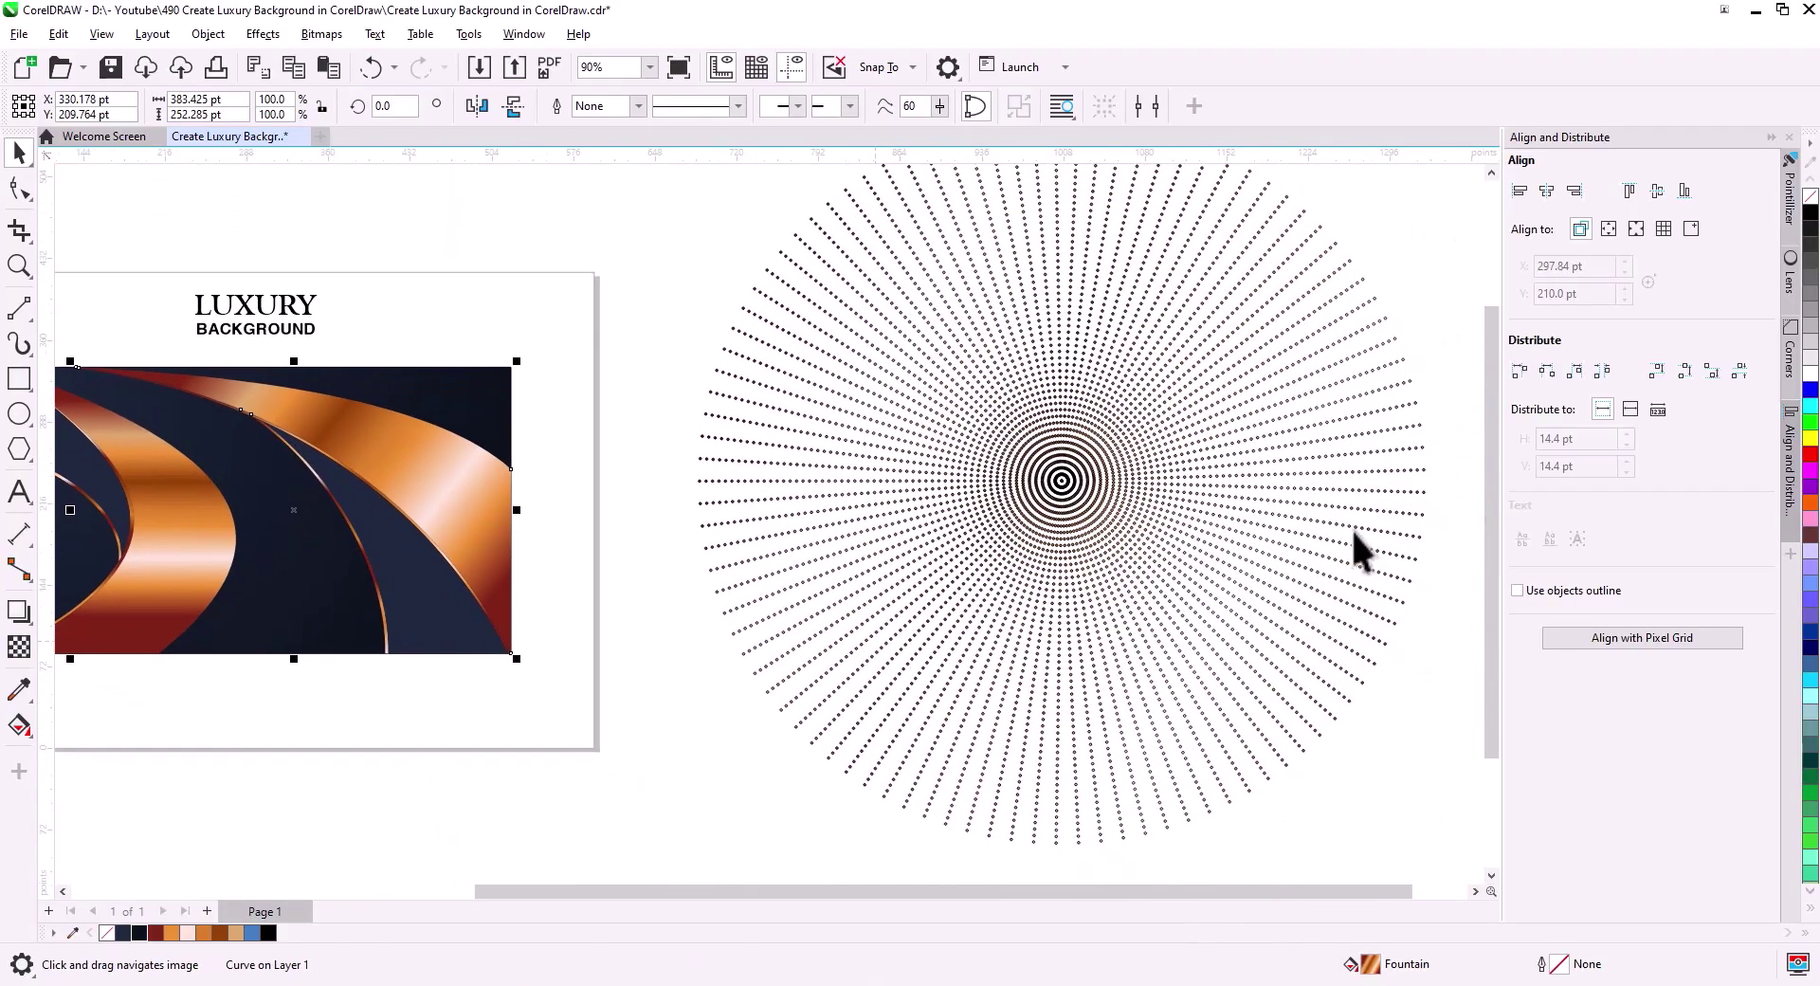
key("Tab")
scroll(1426, 715, "down", 1)
left_click(1179, 630)
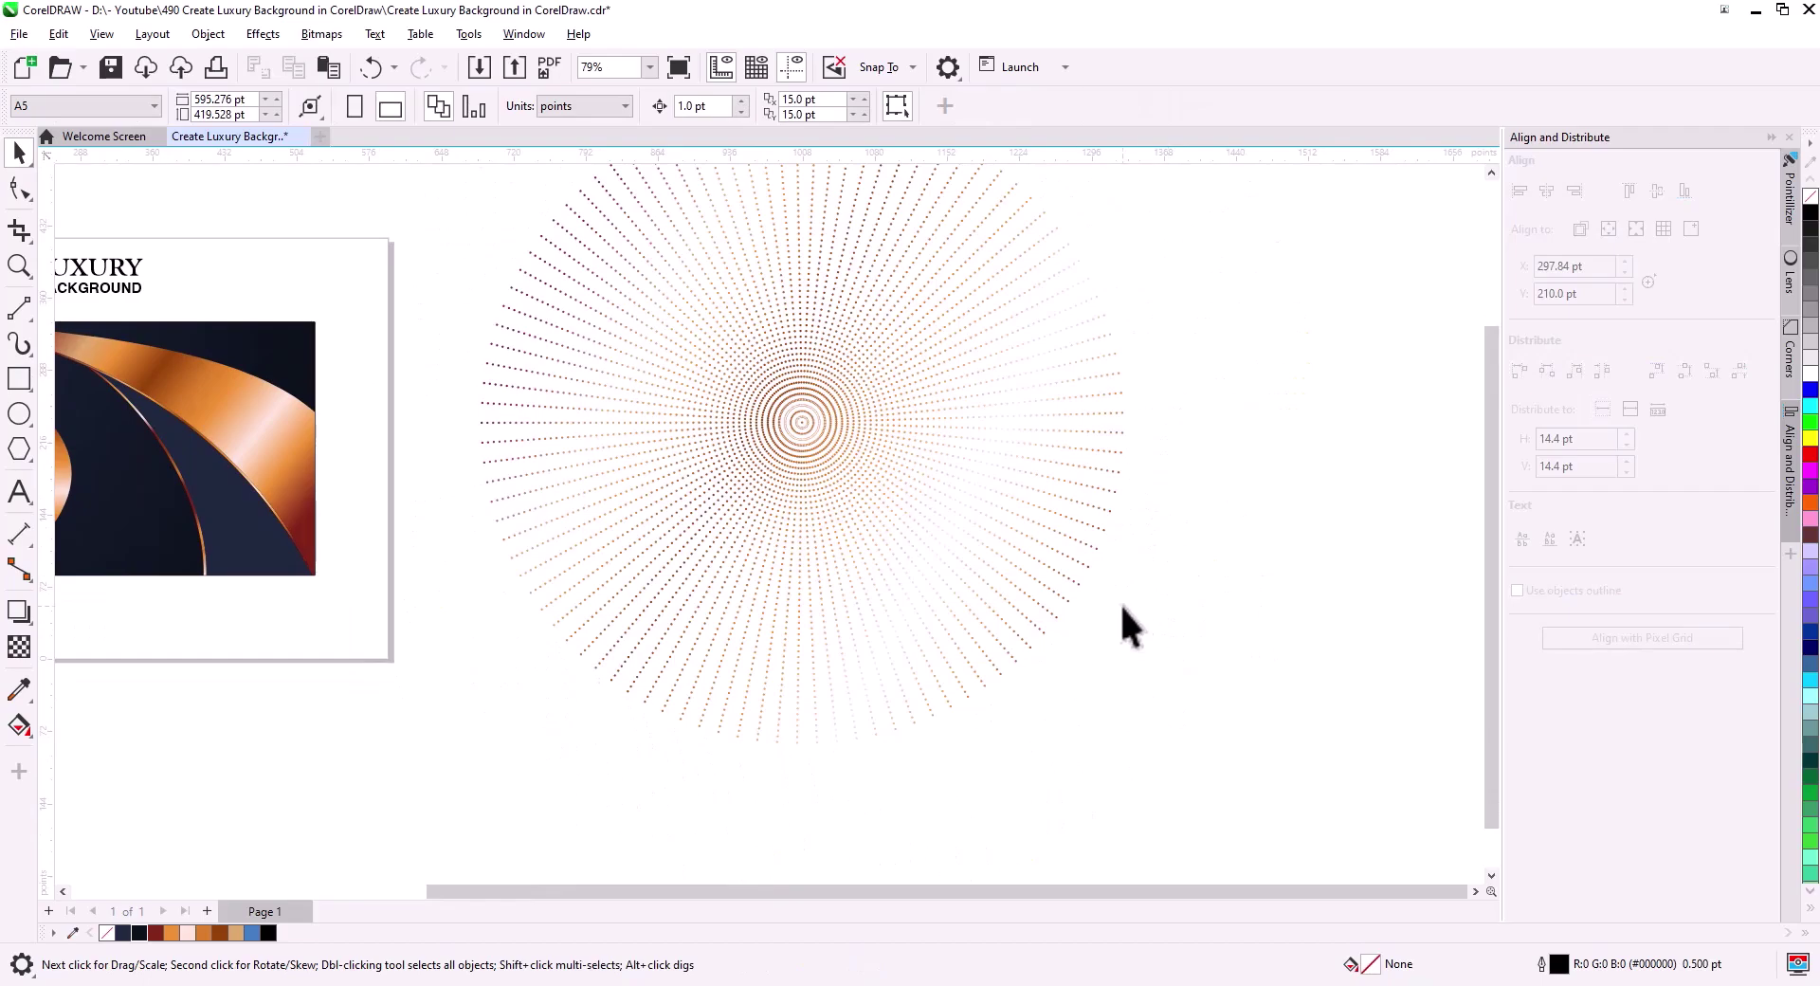
Duplicate the radial pattern, placing the copy to its left so that it overlaps both the original and the page edge.
left_click_drag(918, 633, 1258, 731)
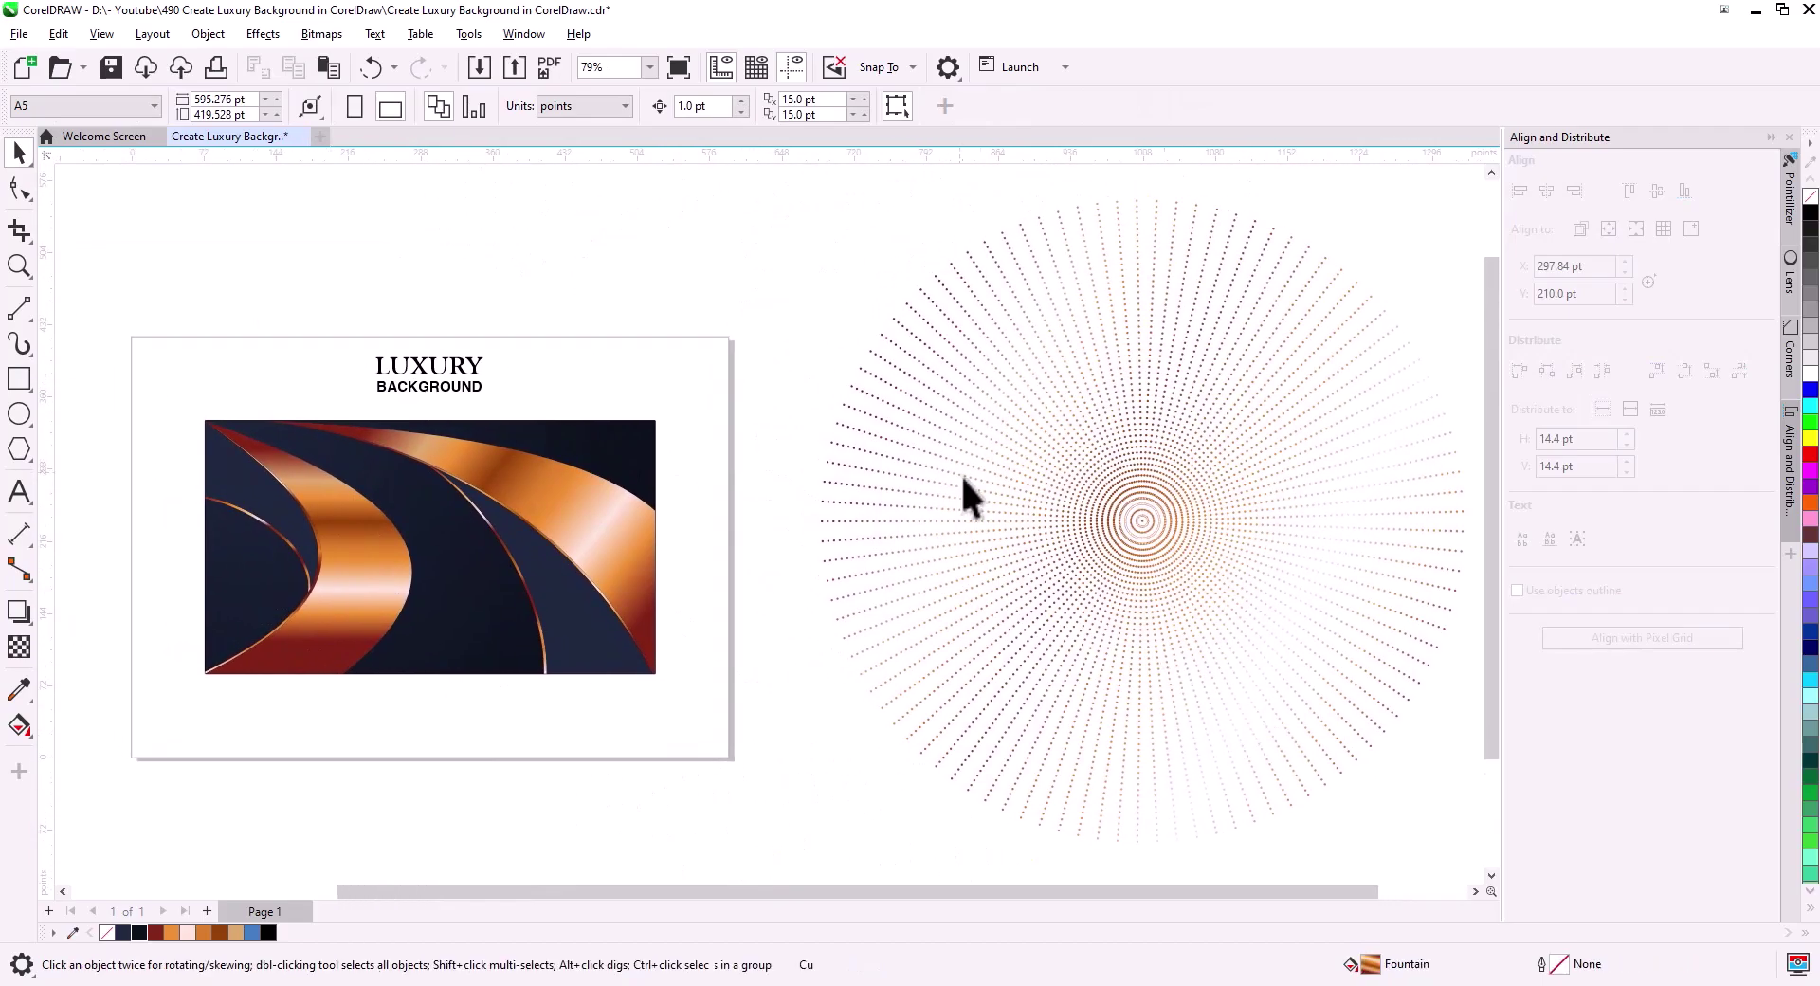
left_click_drag(1126, 580, 952, 580)
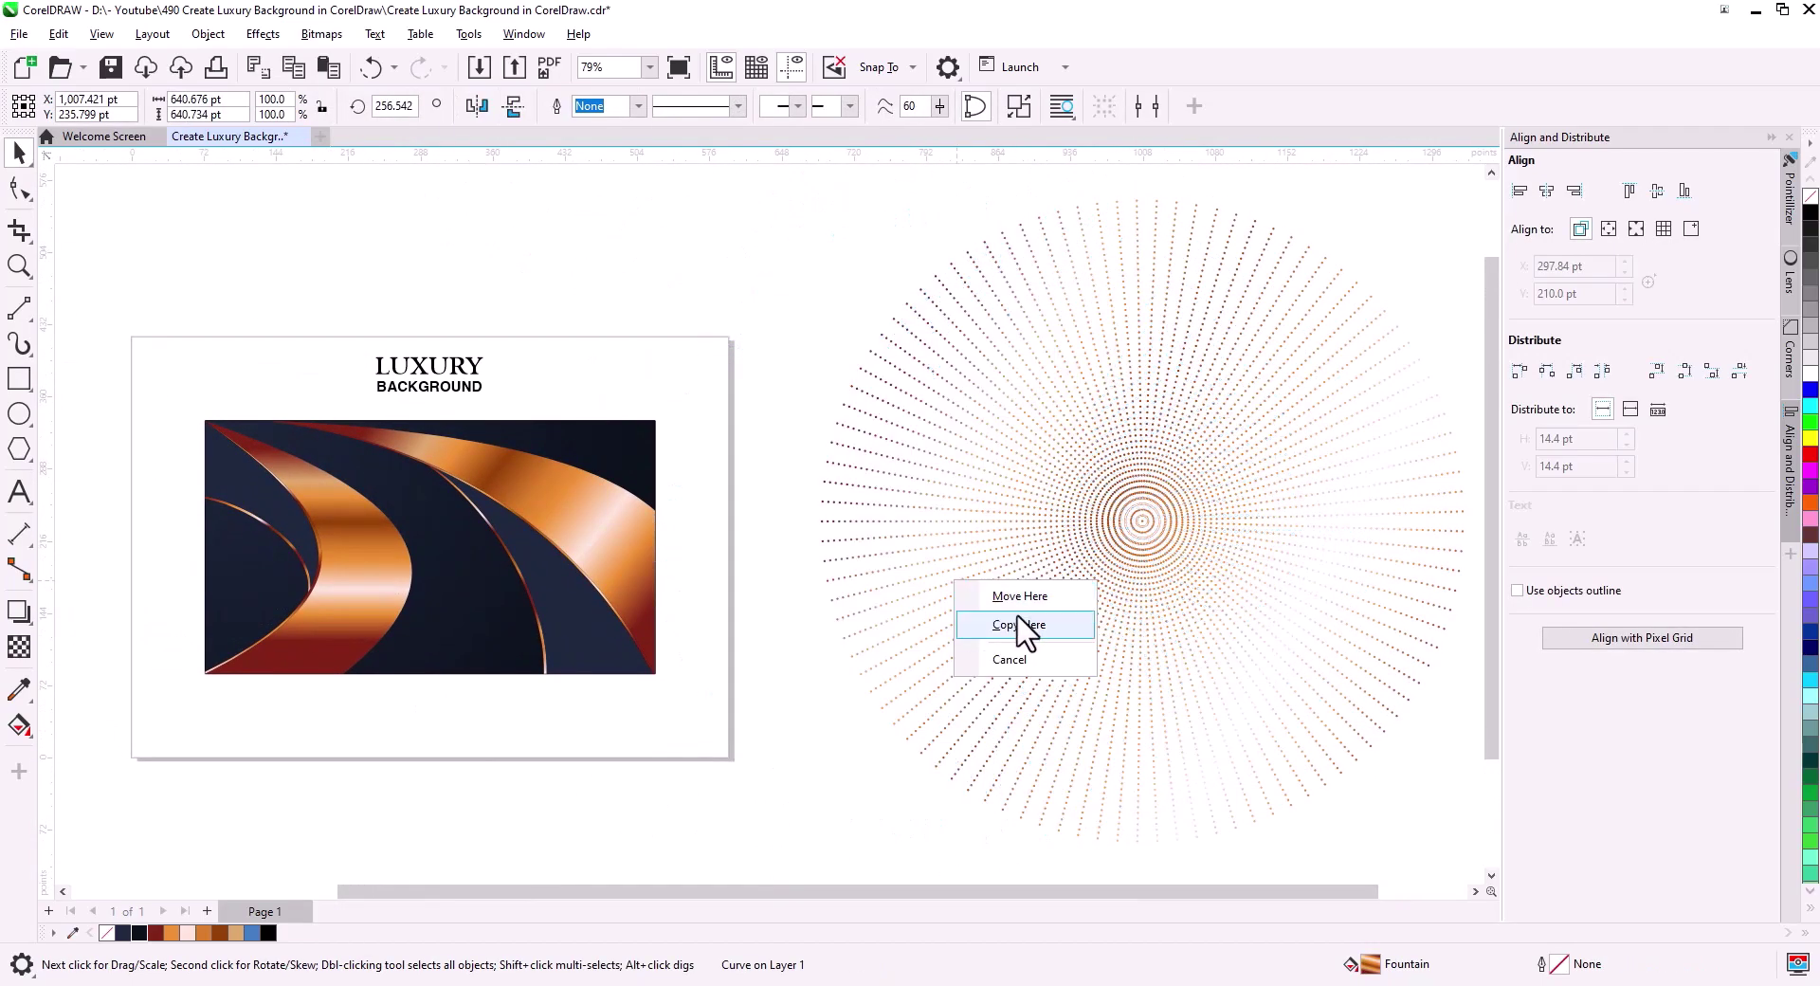
left_click(1022, 624)
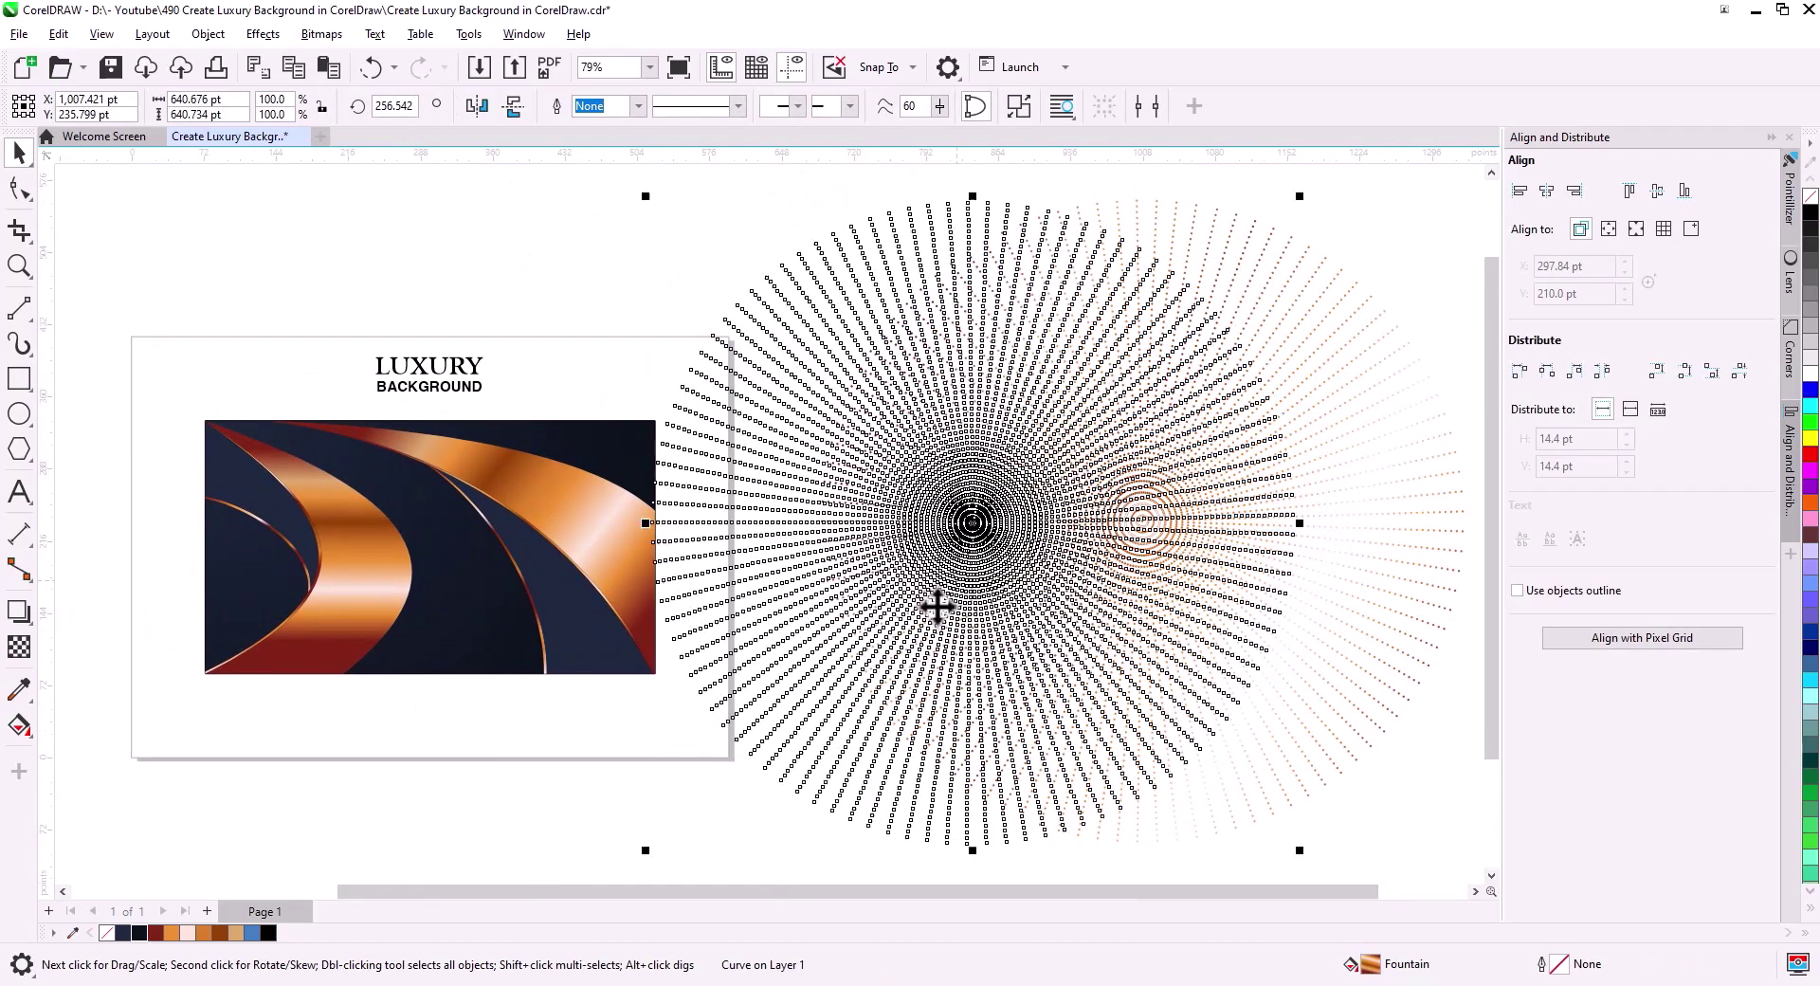
PowerClip the duplicated radial pattern inside the narrow navy band at the artwork's left edge.
right_click(754, 536)
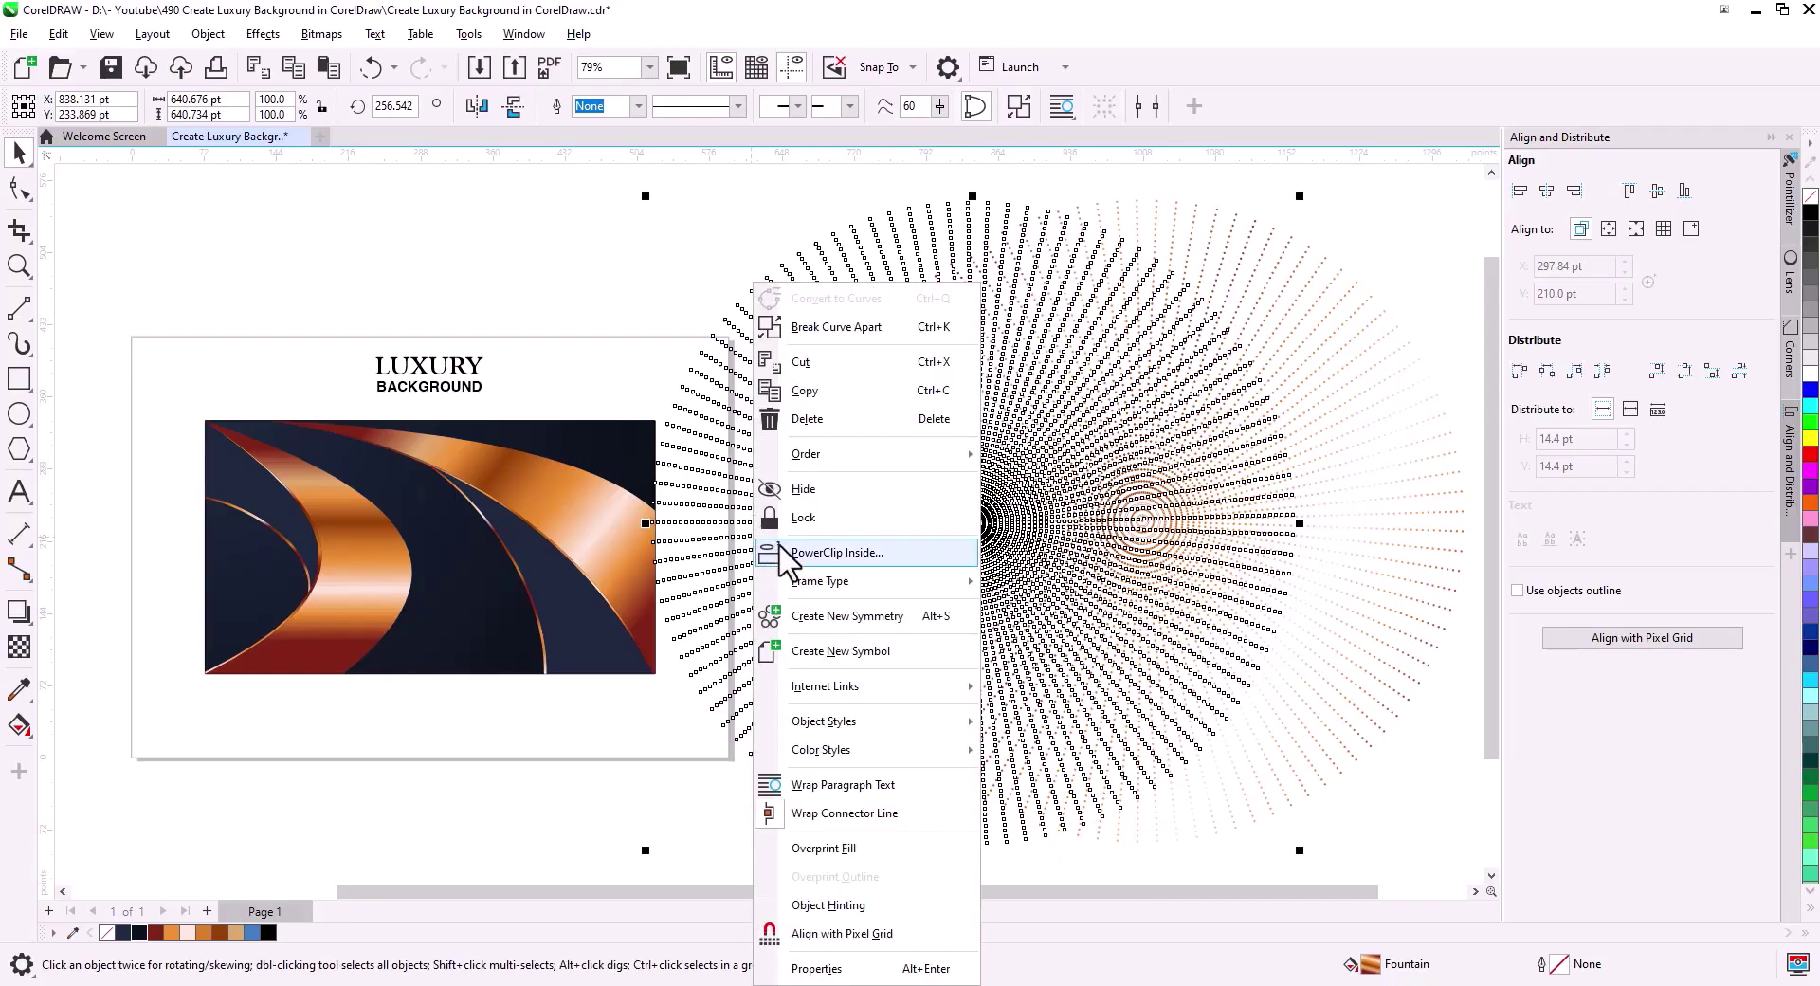
left_click(839, 556)
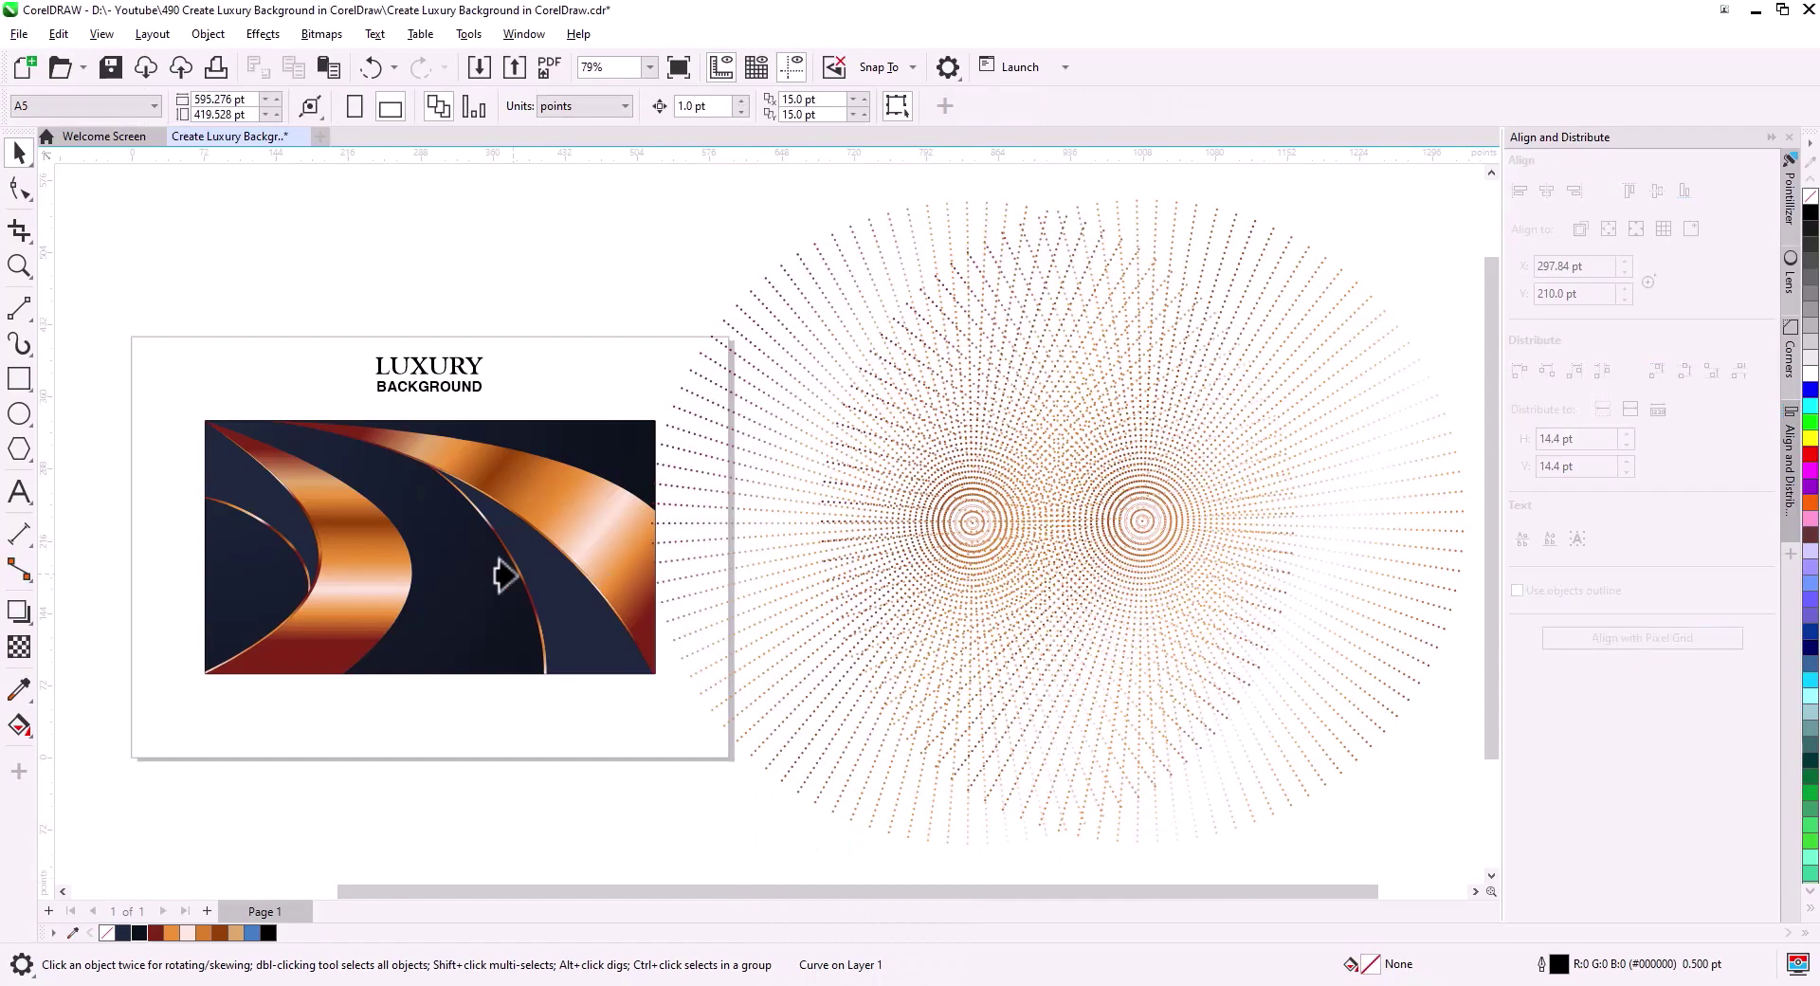
left_click(258, 512)
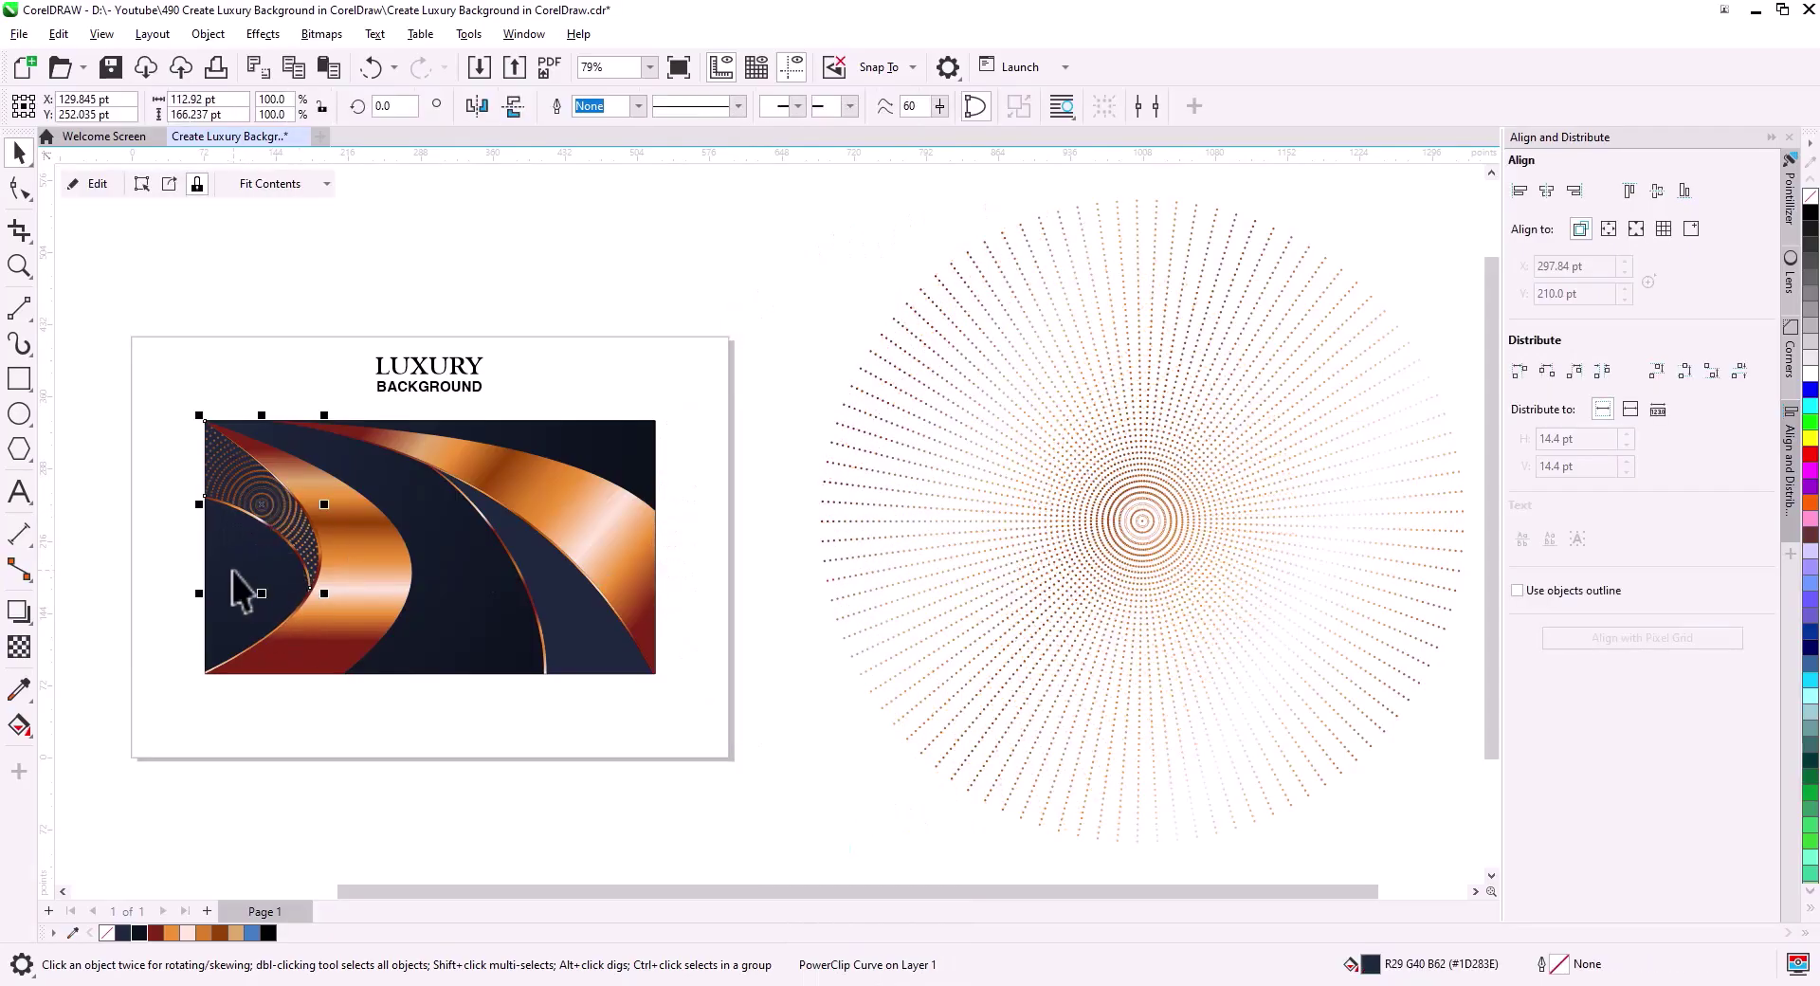
PowerClip the original radial pattern inside the navy band below the upper-right copper wave.
left_click(1028, 568)
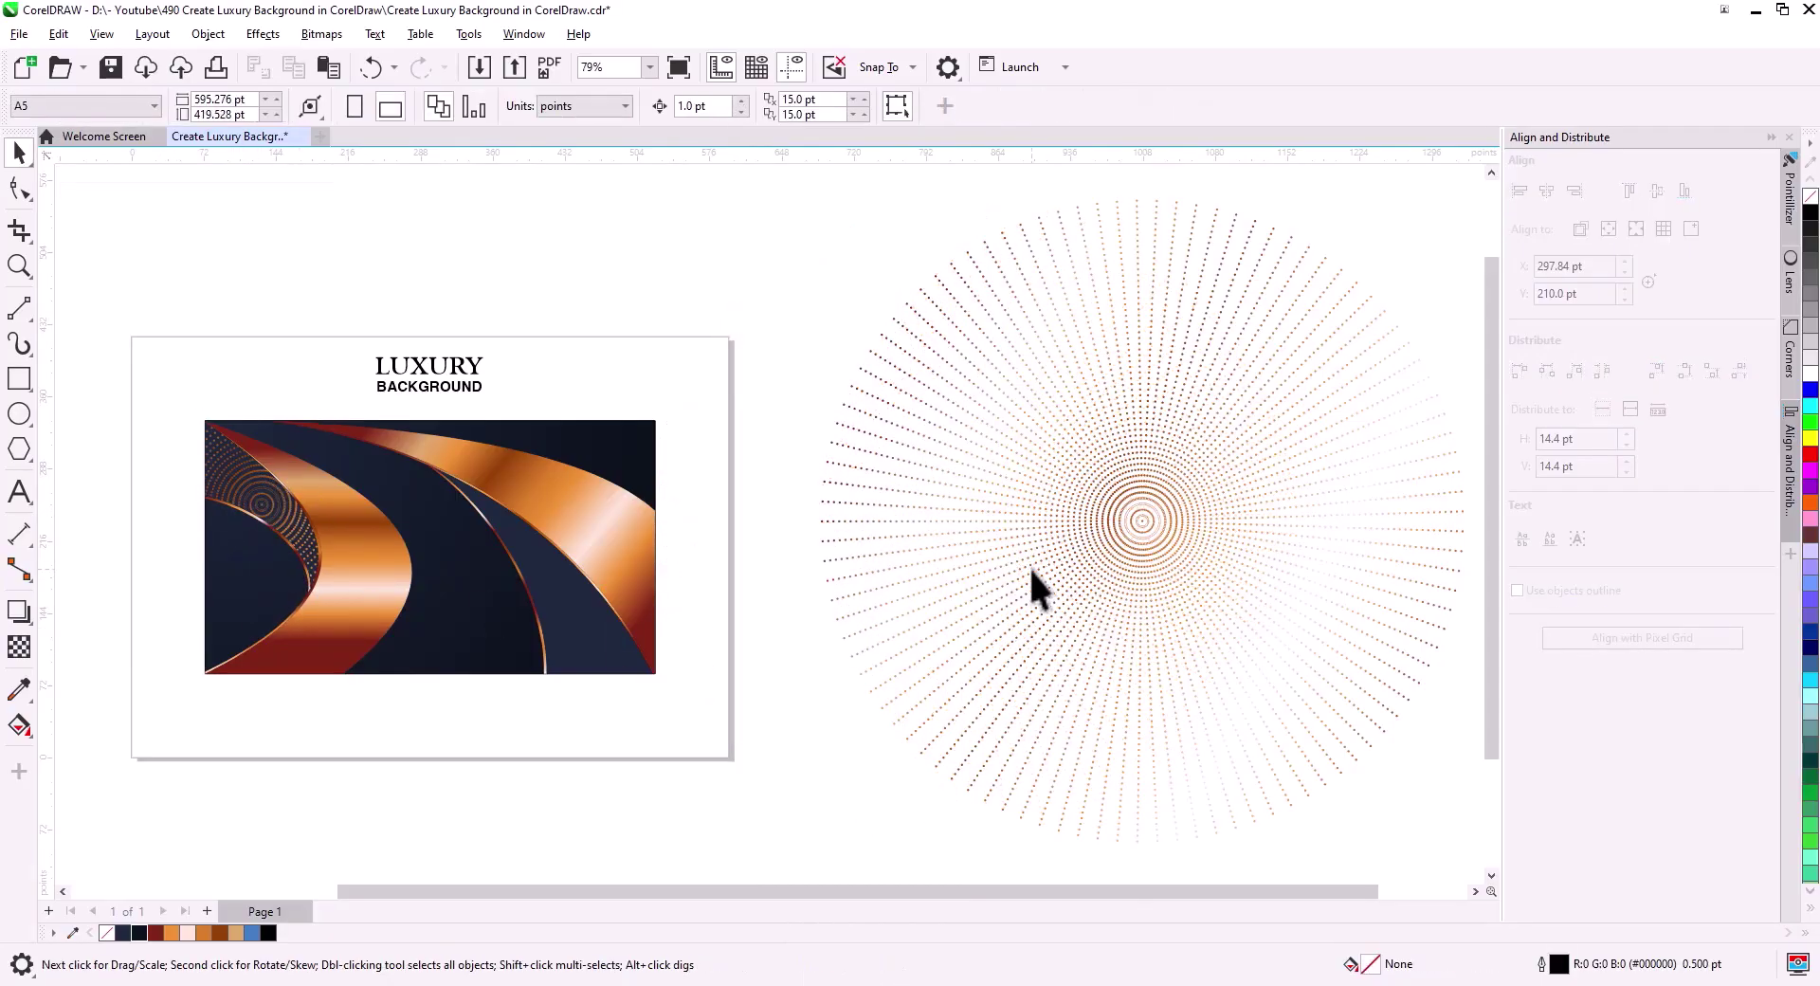
right_click(1029, 580)
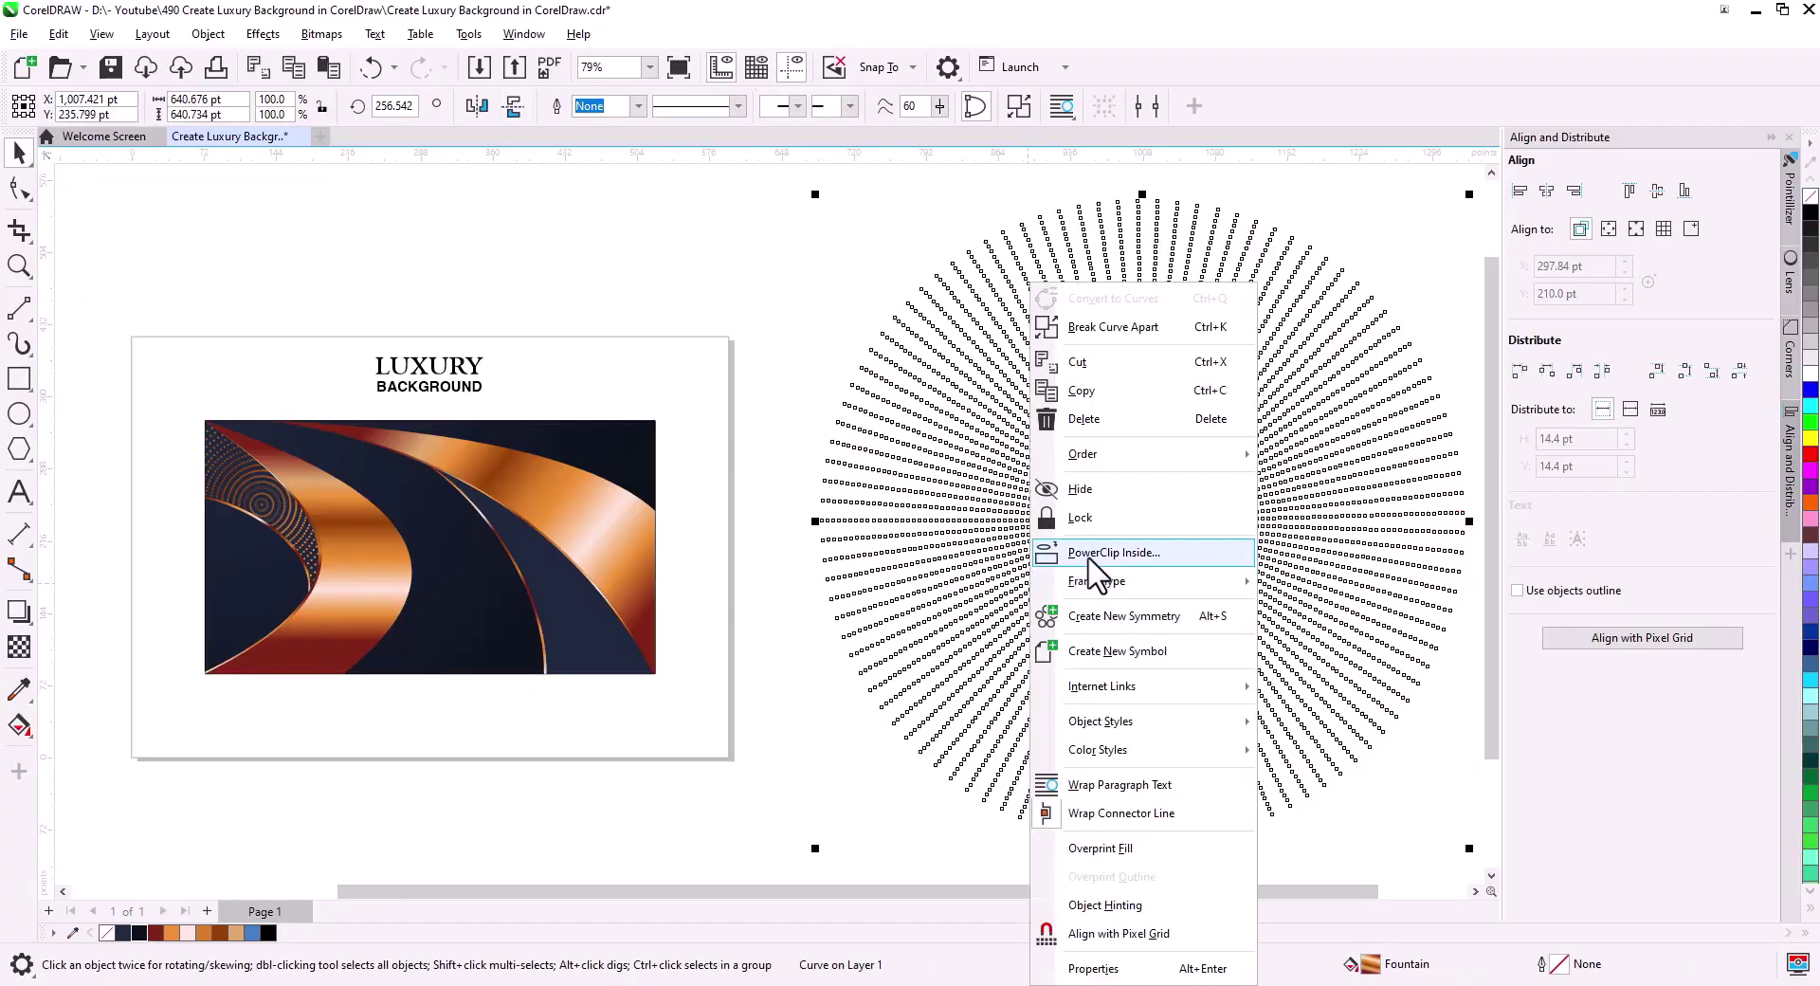
left_click(1099, 552)
left_click(569, 603)
Edit the right navy band's PowerClip contents, moving the pattern's centre up and right beyond the artwork's edge, and finish editing.
scroll(560, 644, "up", 4)
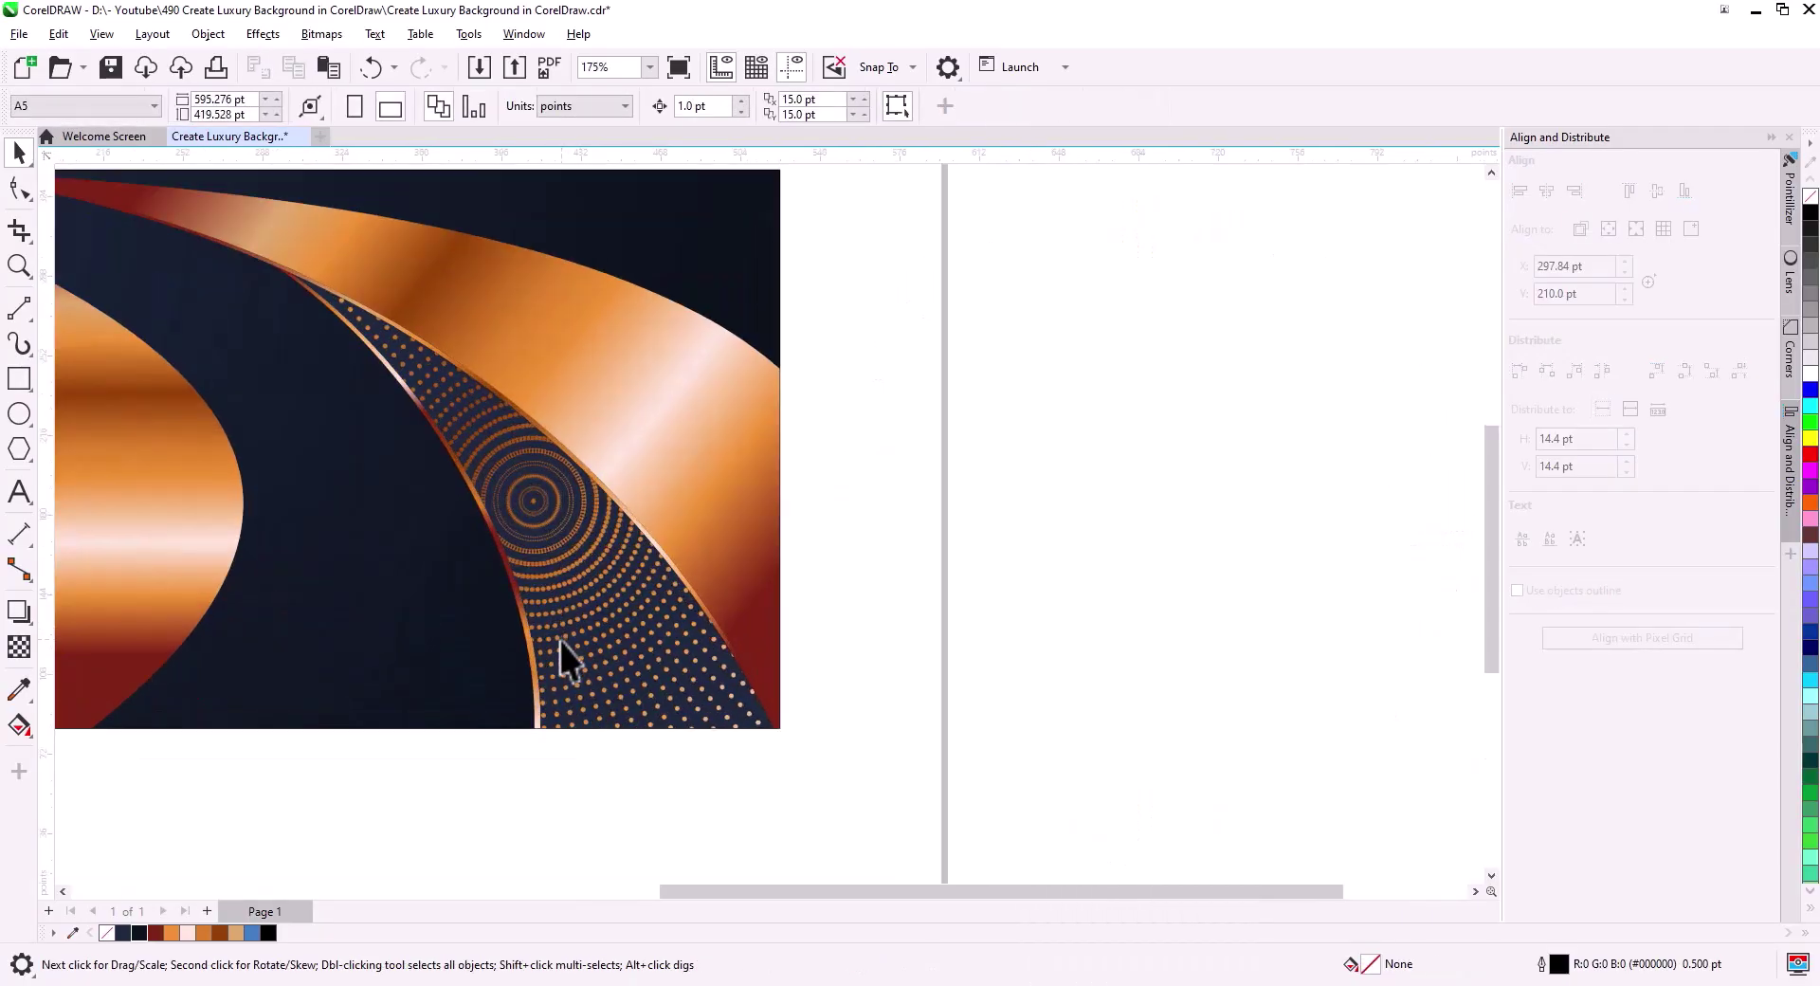
left_click(729, 620)
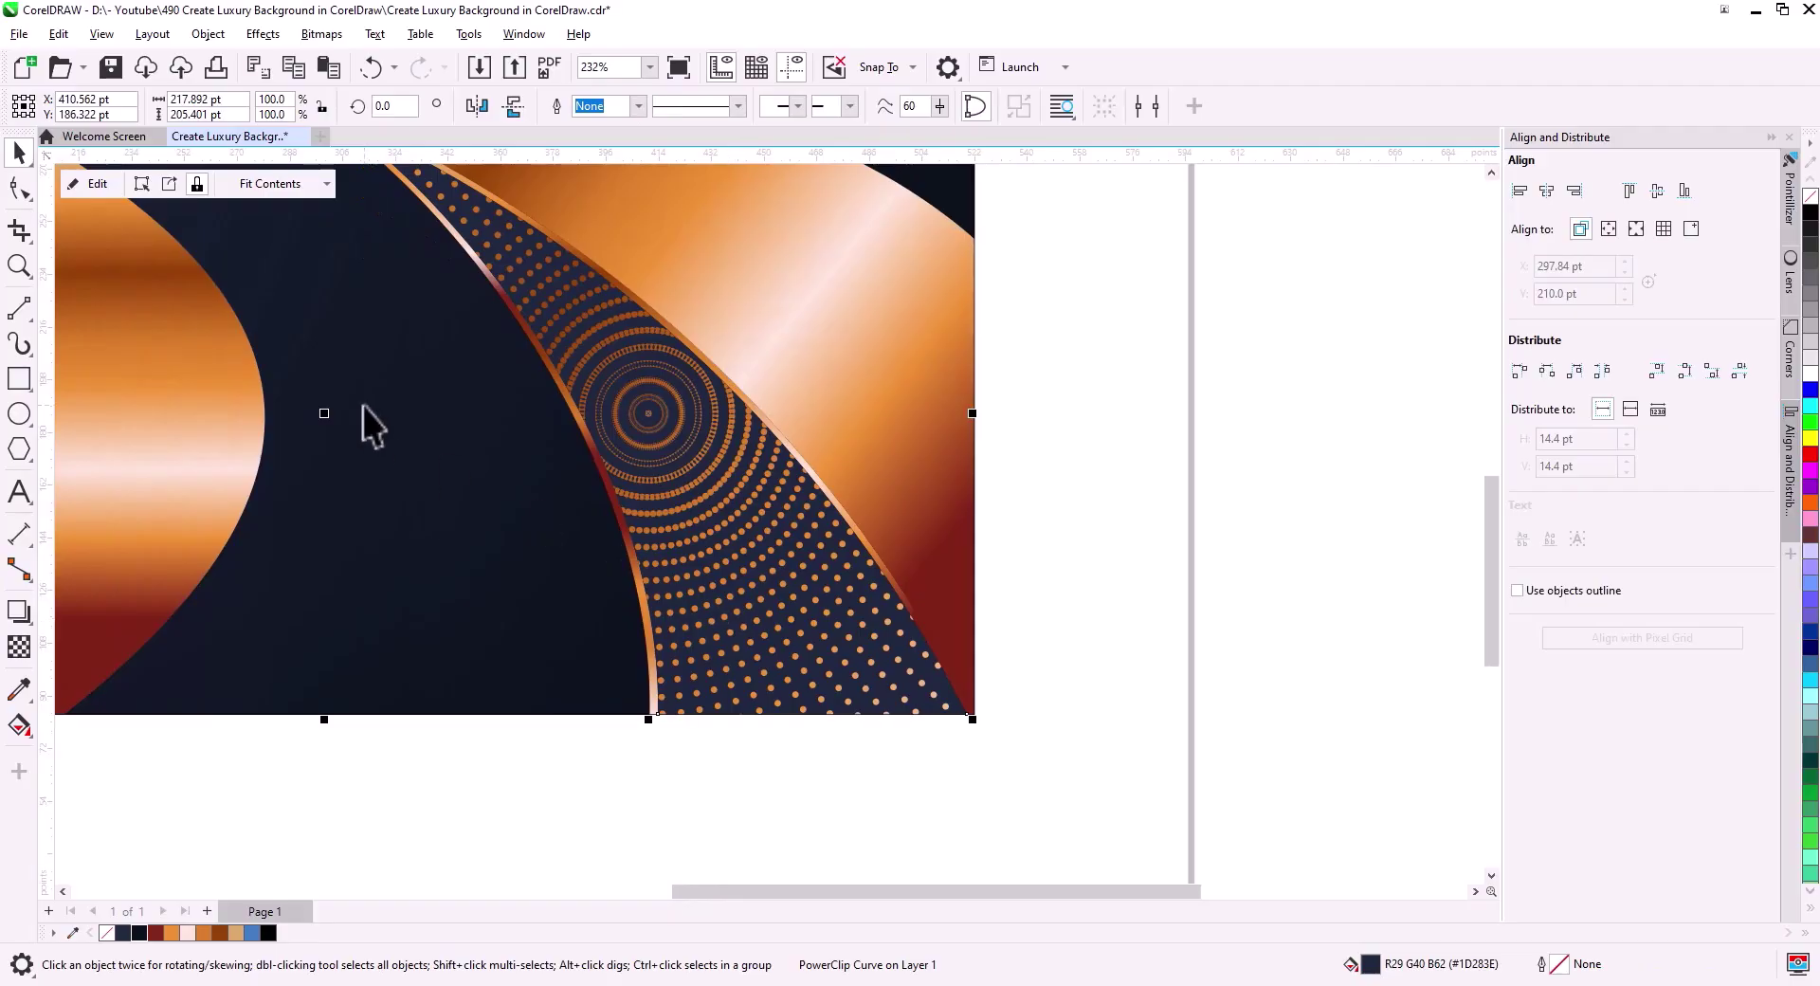
left_click(95, 184)
scroll(675, 526, "down", 1)
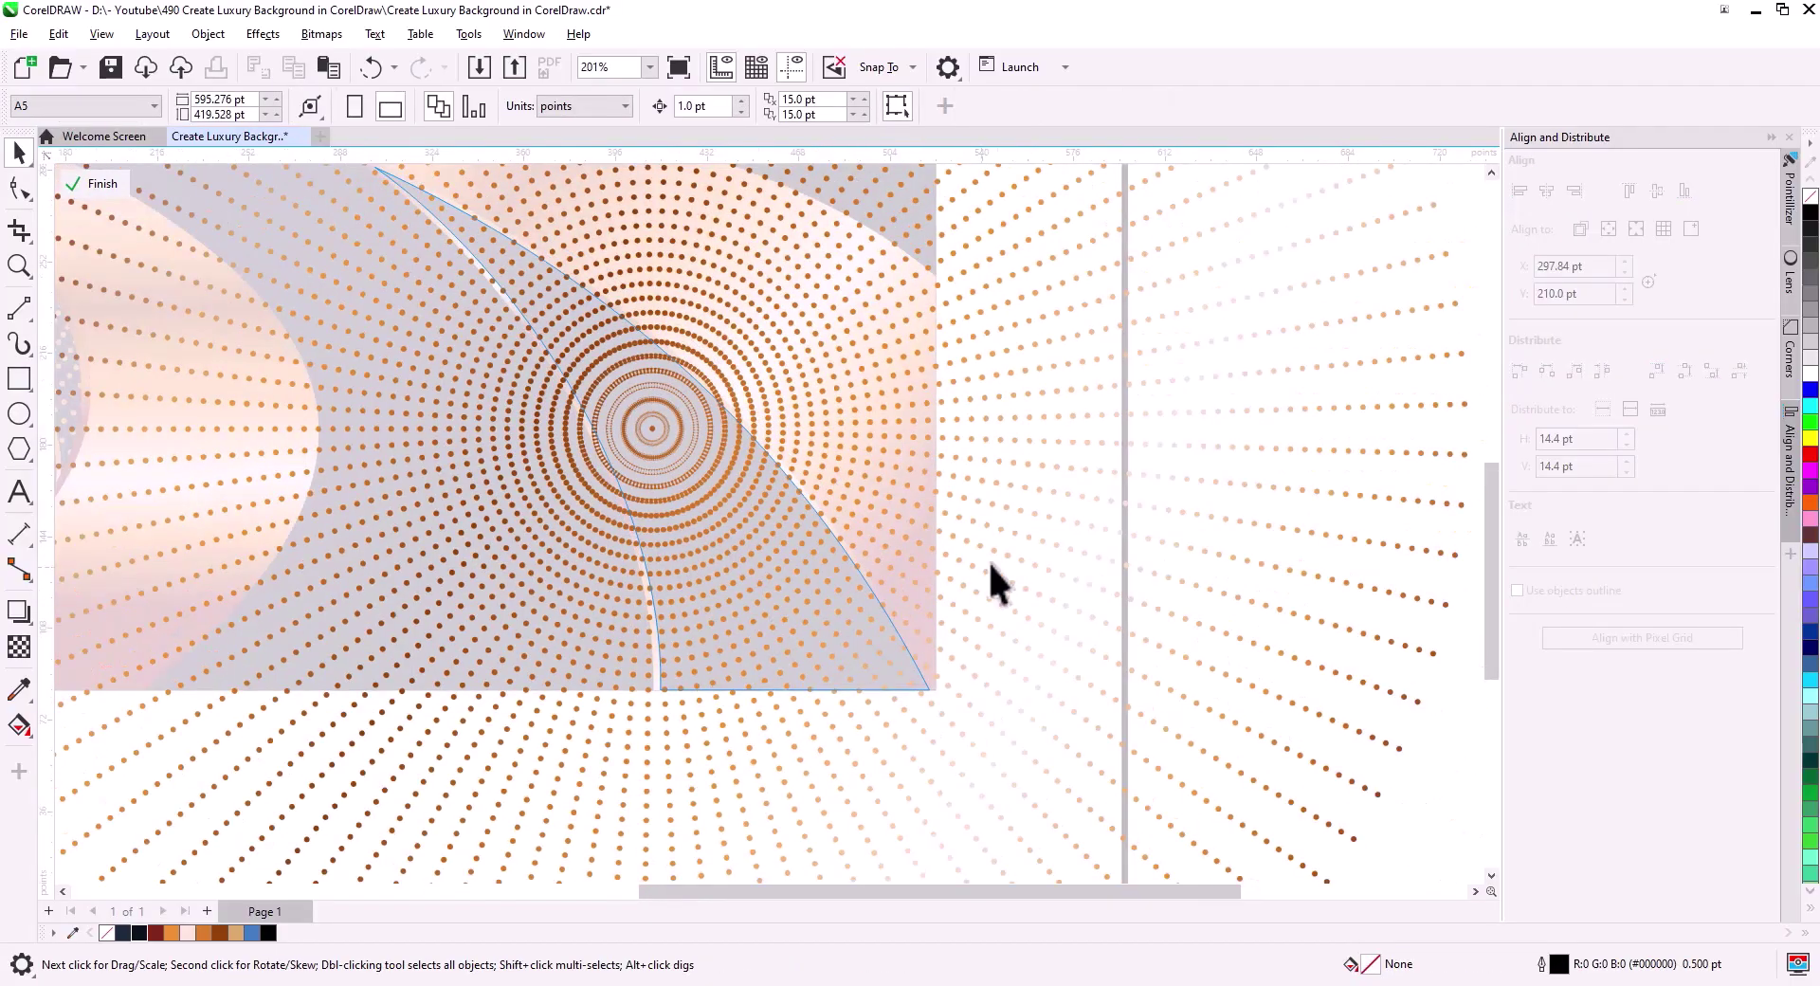
left_click_drag(998, 526, 1223, 429)
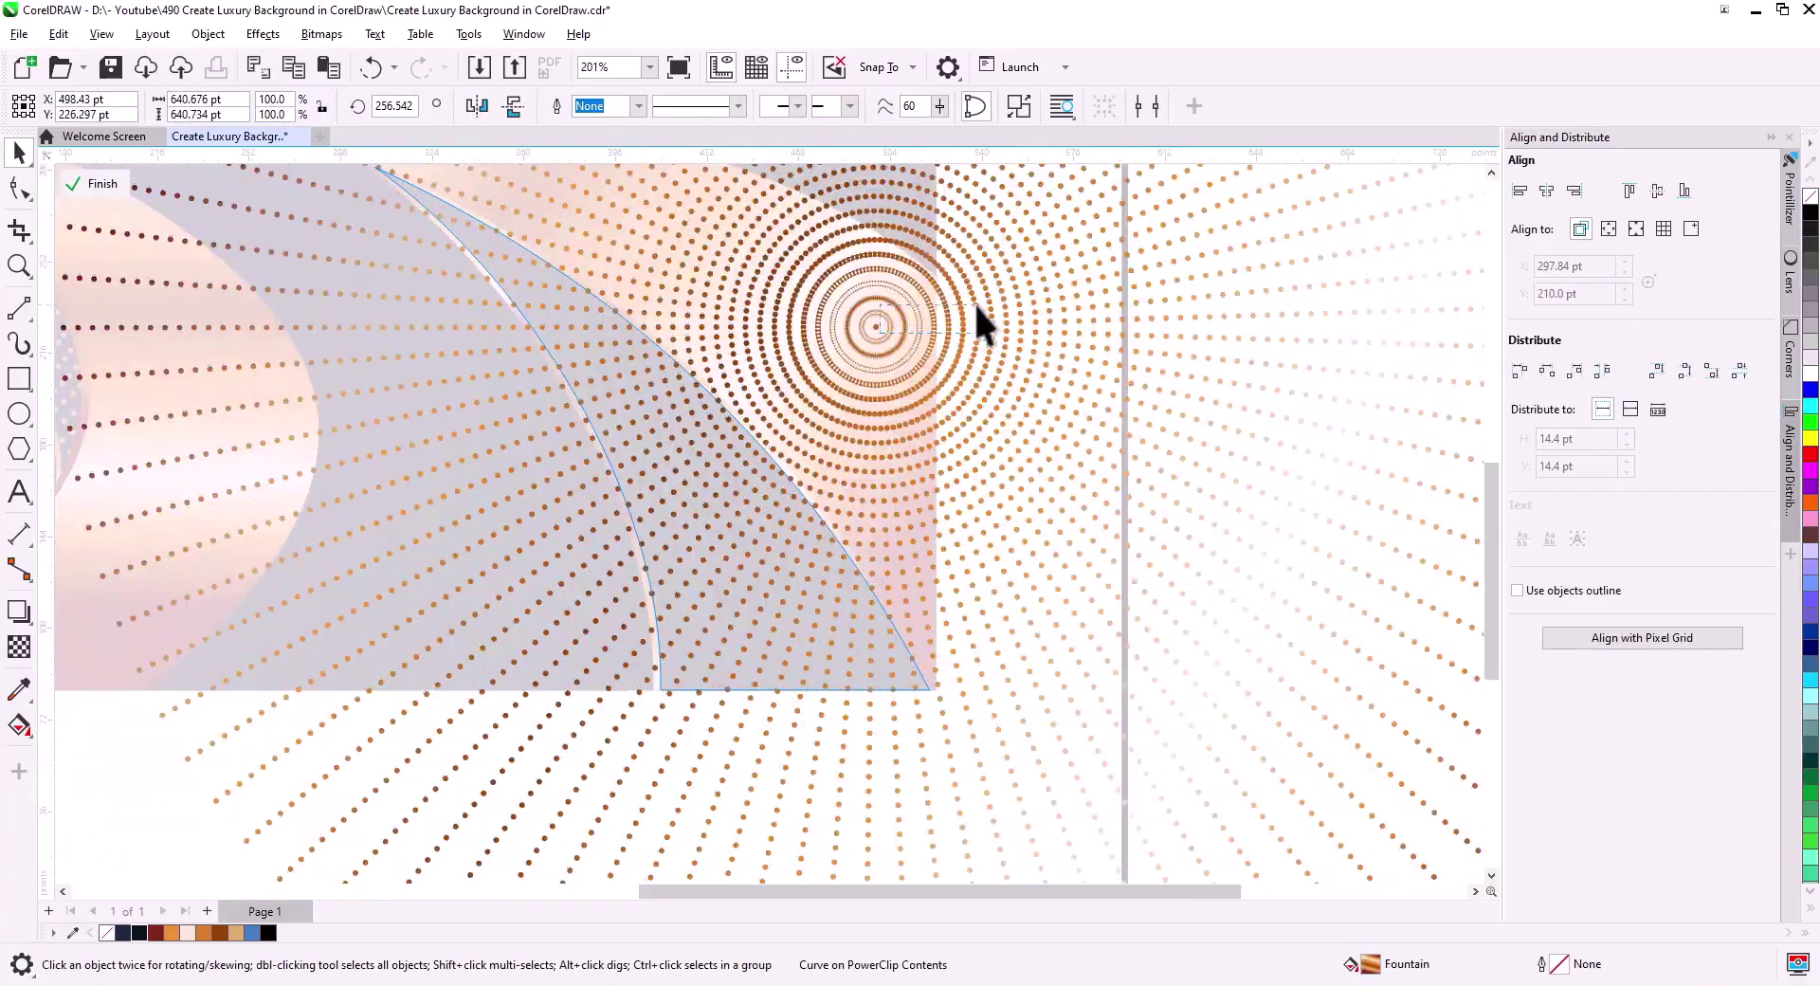
left_click_drag(990, 341, 1047, 403)
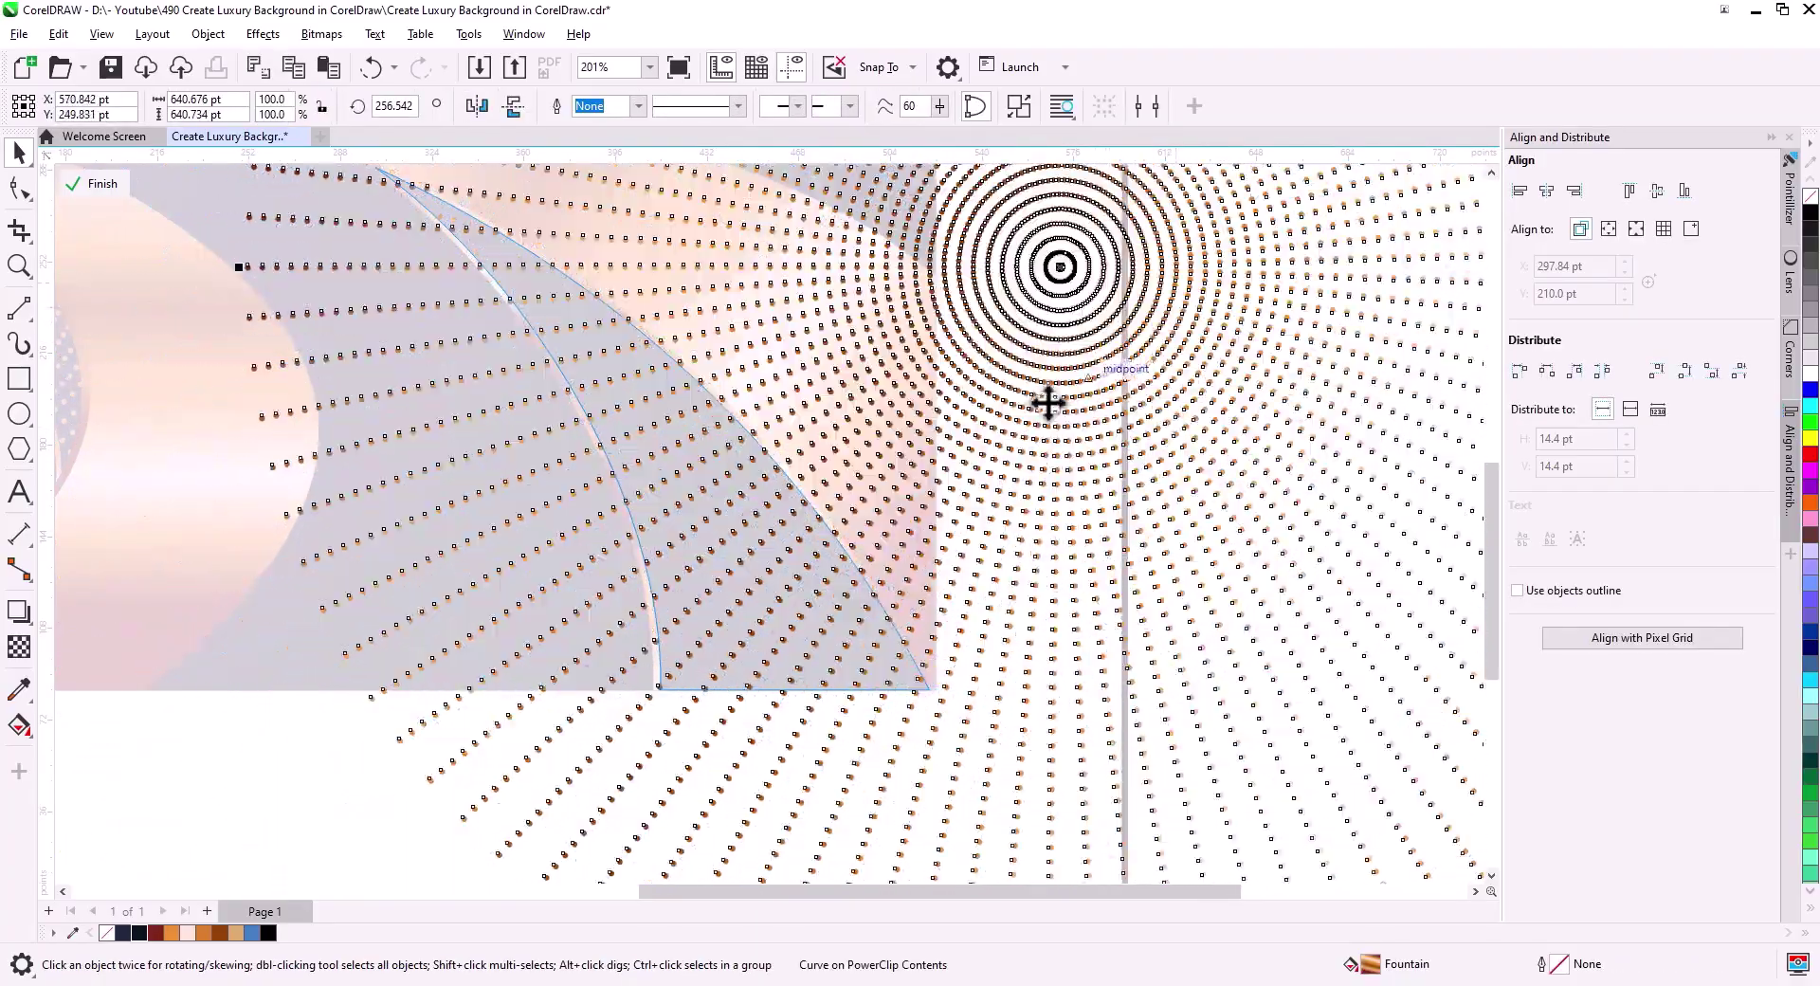
left_click(94, 184)
Open the left navy band's PowerClip contents, rotate the dot pattern slightly and move its centre up and right out of the band.
left_click(442, 739)
scroll(443, 742, "down", 2)
left_click_drag(443, 747, 778, 759)
scroll(458, 549, "up", 2)
left_click(515, 459)
left_click(94, 186)
scroll(496, 549, "down", 1)
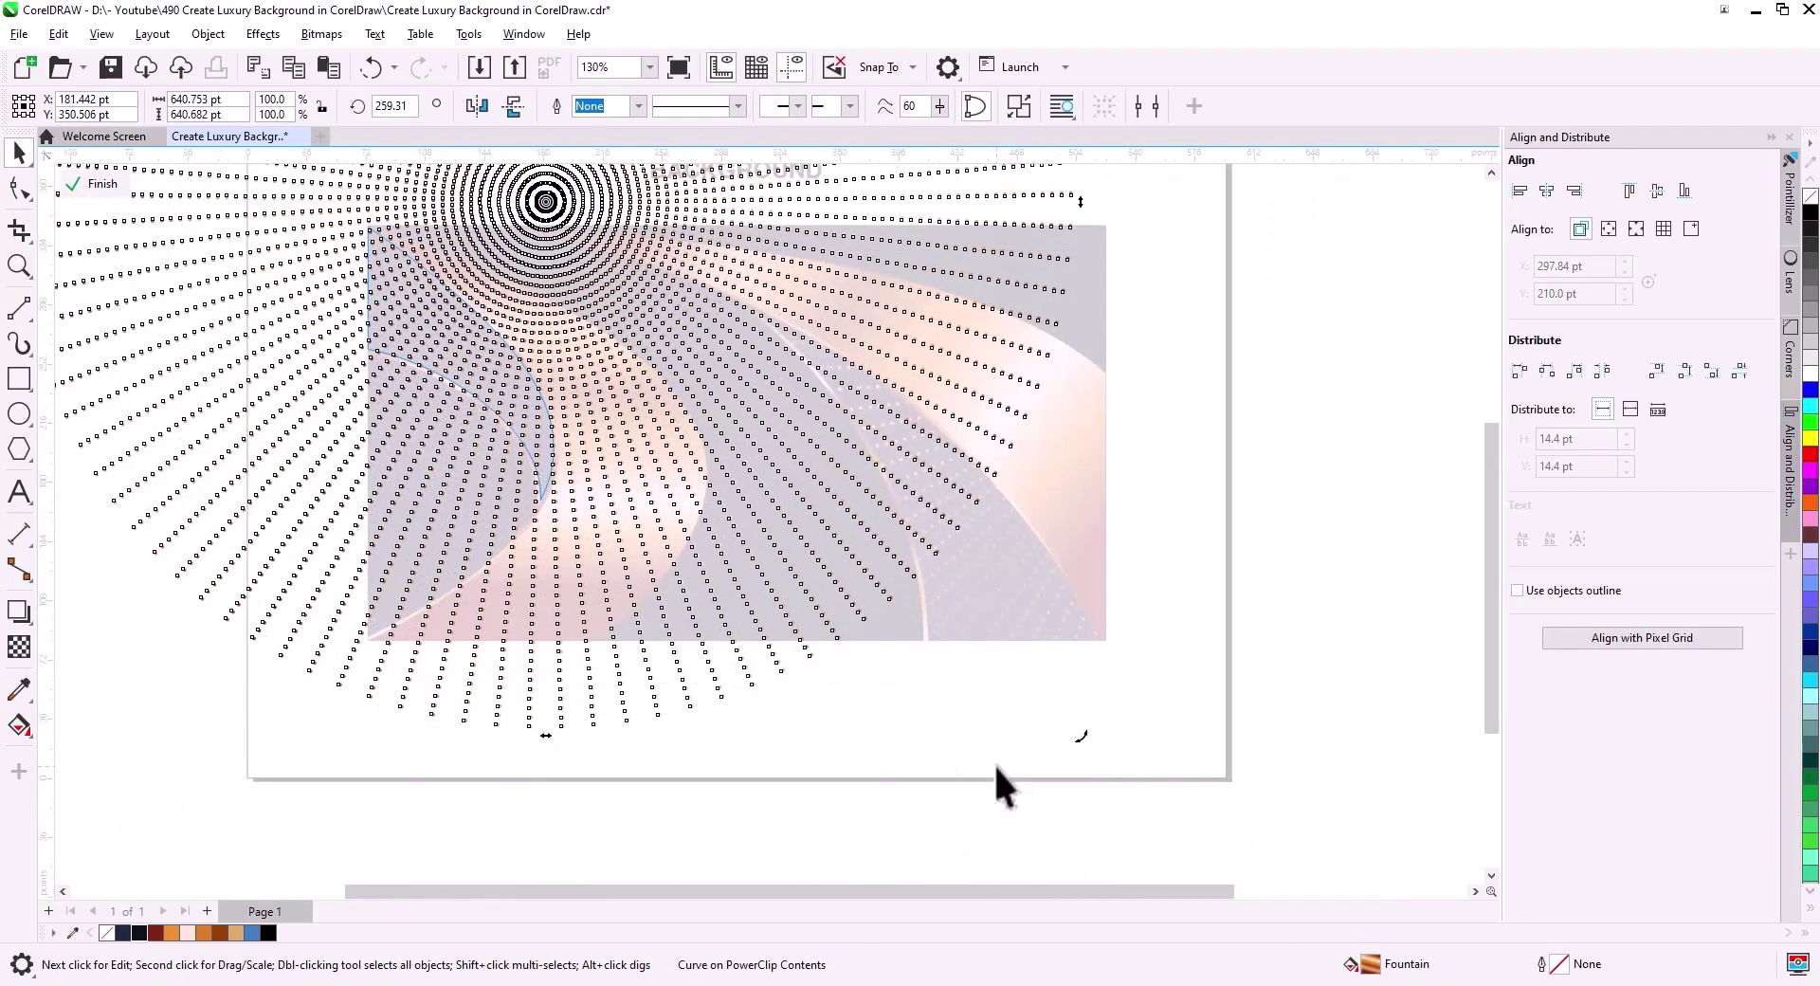
Nudge the left band's dot pattern slightly right and 11 pt down, and finish editing its contents.
key("Right")
key("Right")
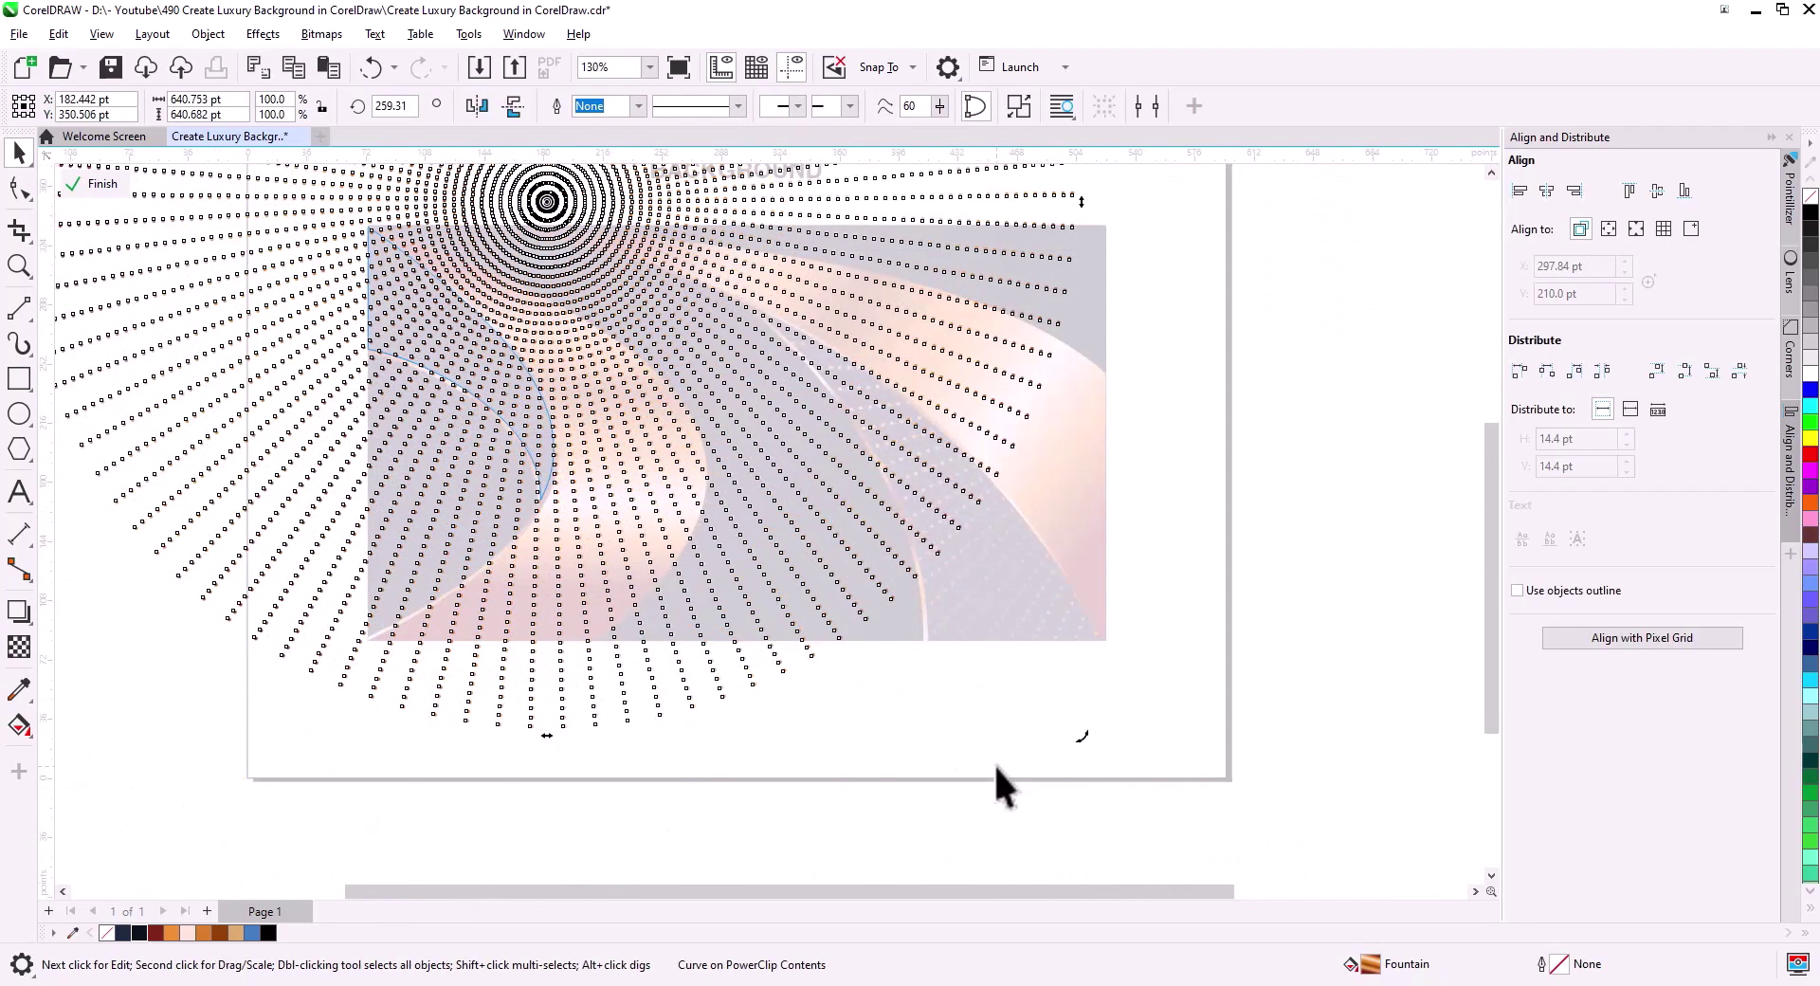
key("Down")
key("Down")
key("Down")
key("Down")
key("Down")
key("Down")
key("Down")
key("Down")
key("Down")
key("Down")
key("Down")
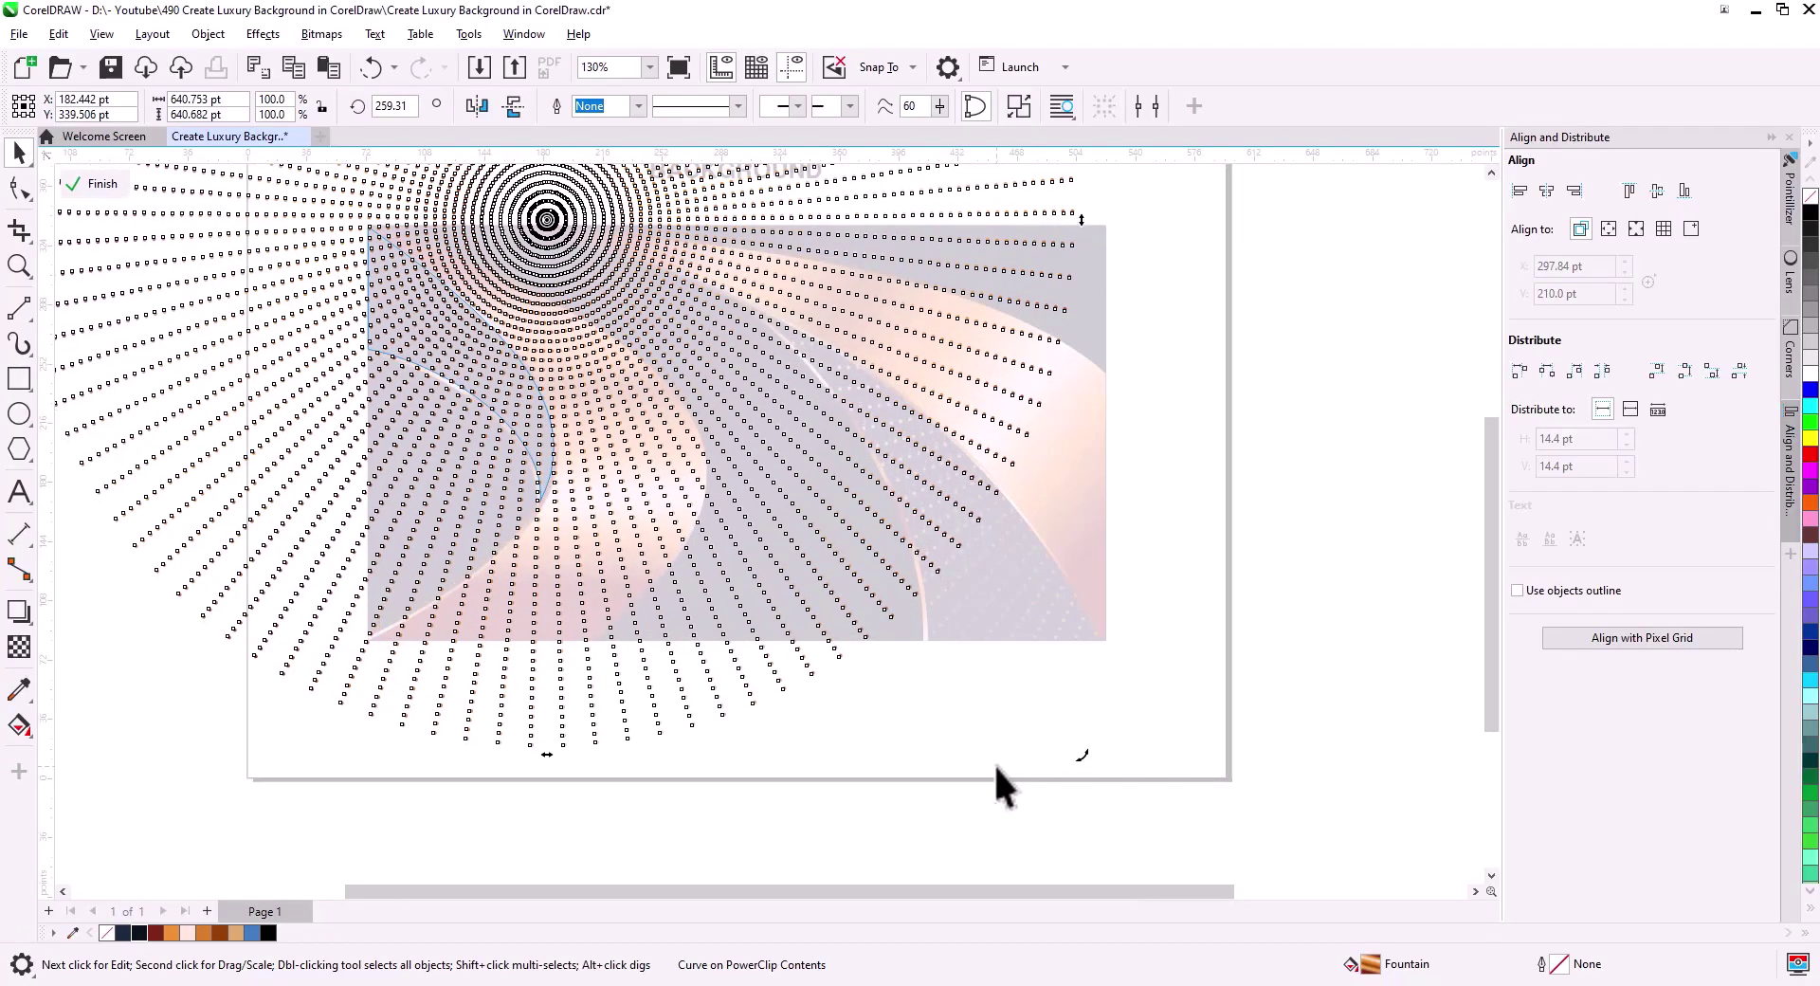
left_click(100, 186)
left_click(1239, 610)
Edit the right navy band's PowerClip contents again, shifting the dot pattern left and slightly down, and finish editing.
left_click(776, 542)
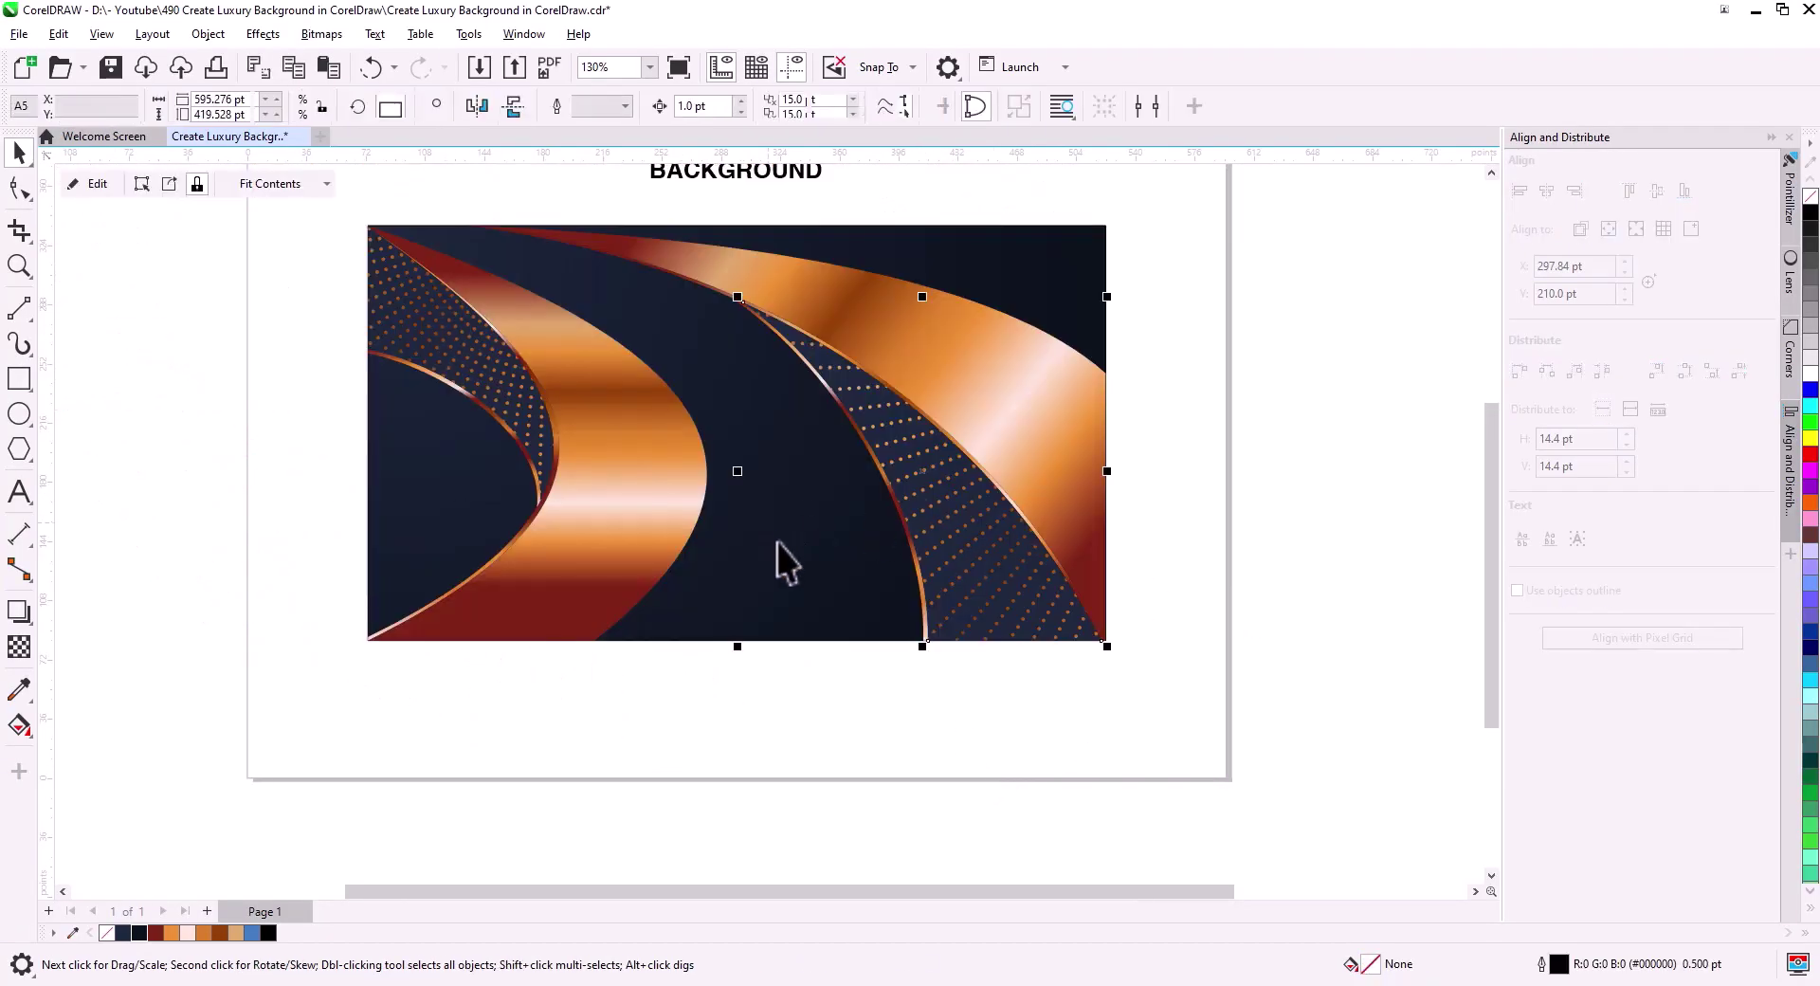
left_click(95, 185)
left_click_drag(1112, 412, 1016, 455)
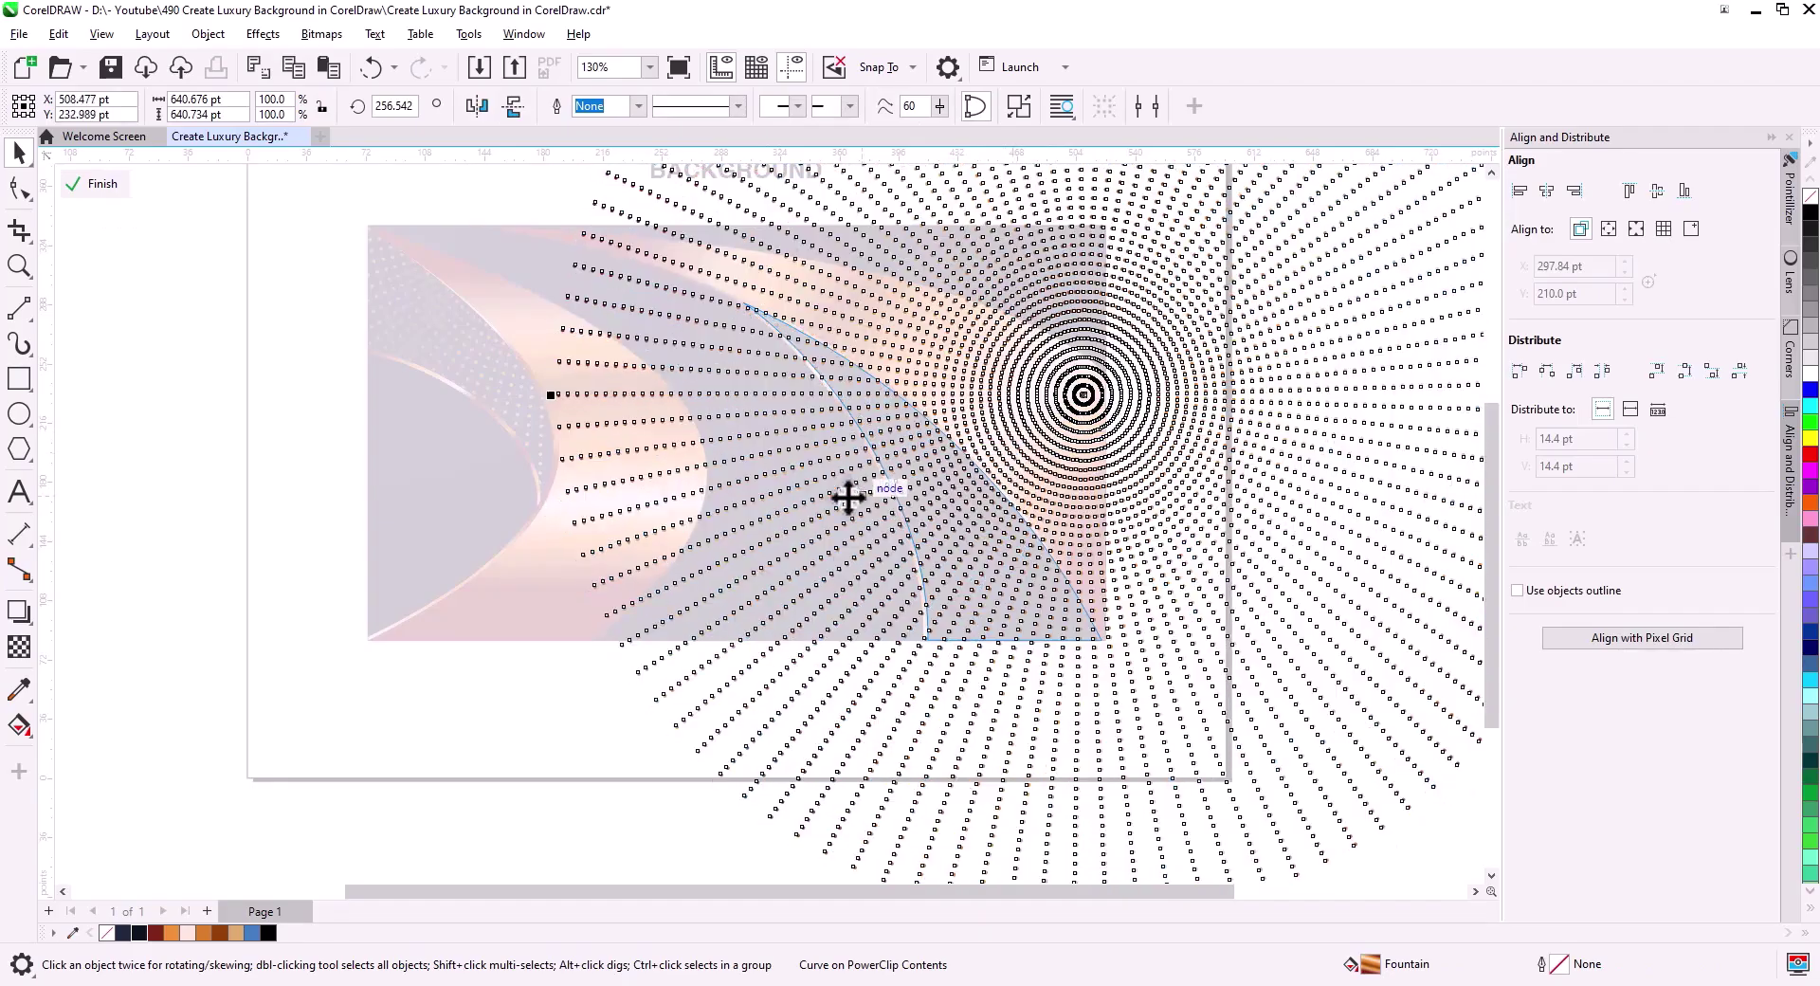
left_click(167, 239)
left_click(100, 183)
scroll(1009, 526, "up", 2)
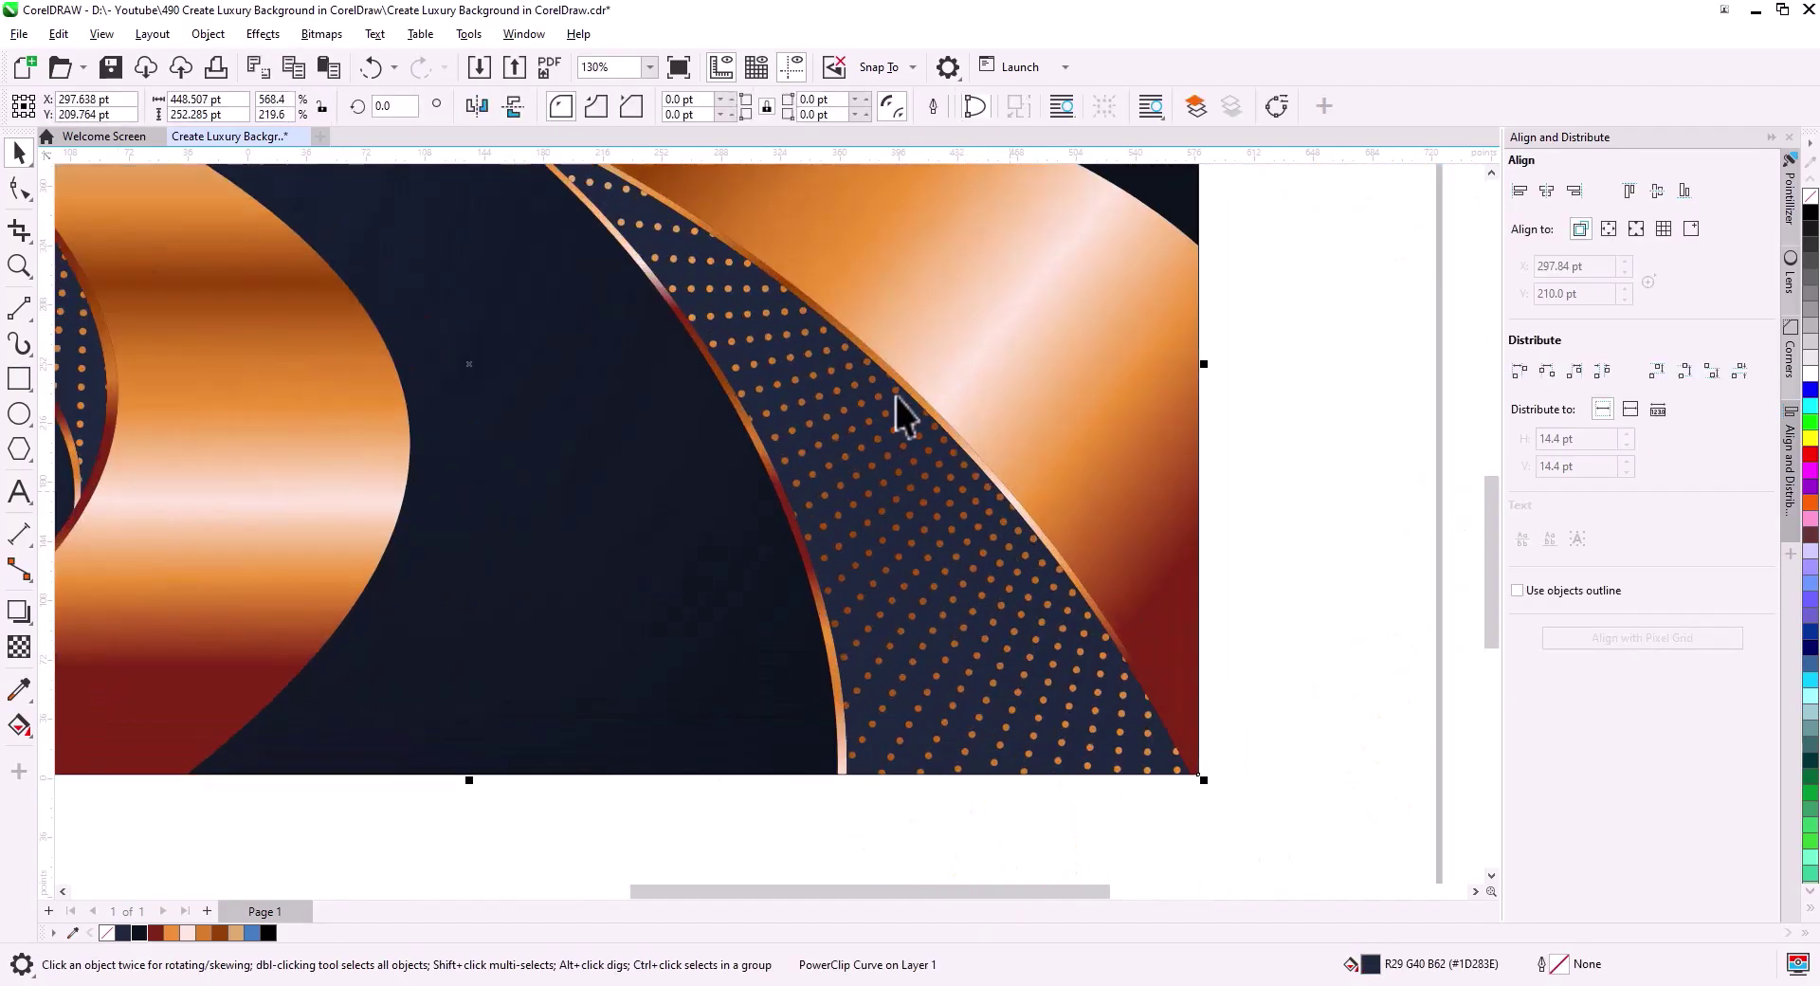
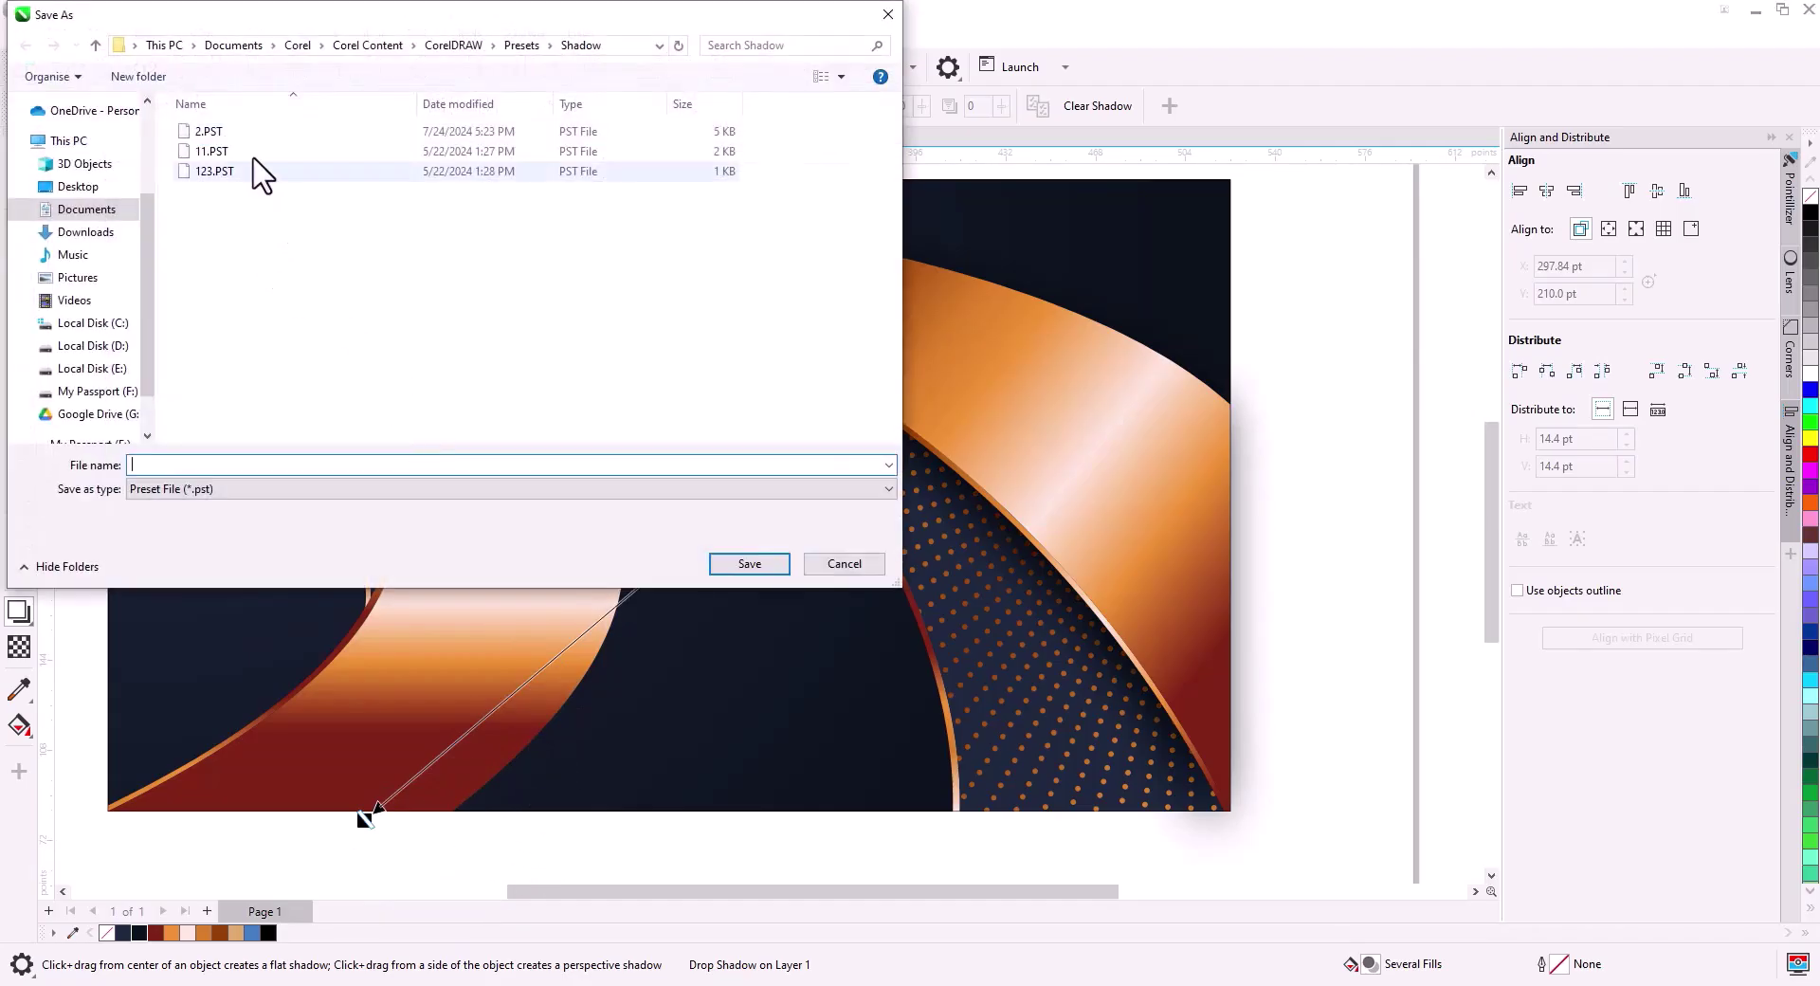
Save the upper-right wave's drop shadow settings as preset 2.PST and break the shadow apart from the wave.
double_click(208, 133)
left_click(951, 504)
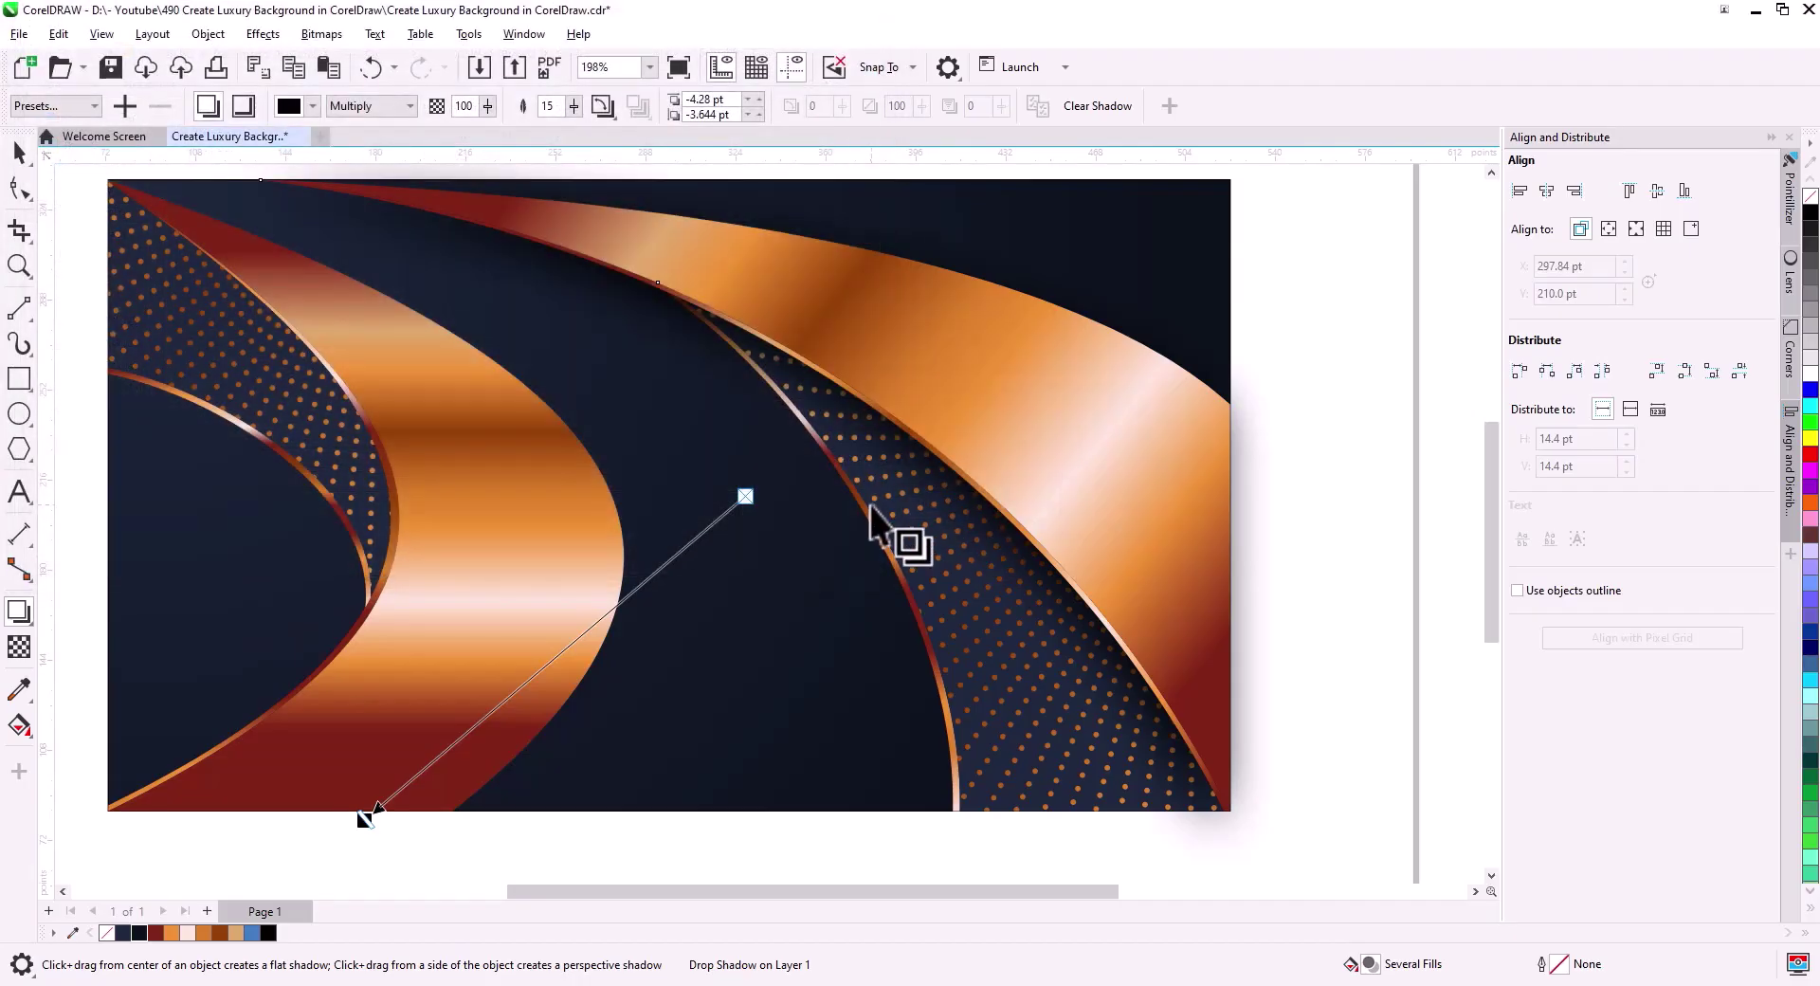
key("space")
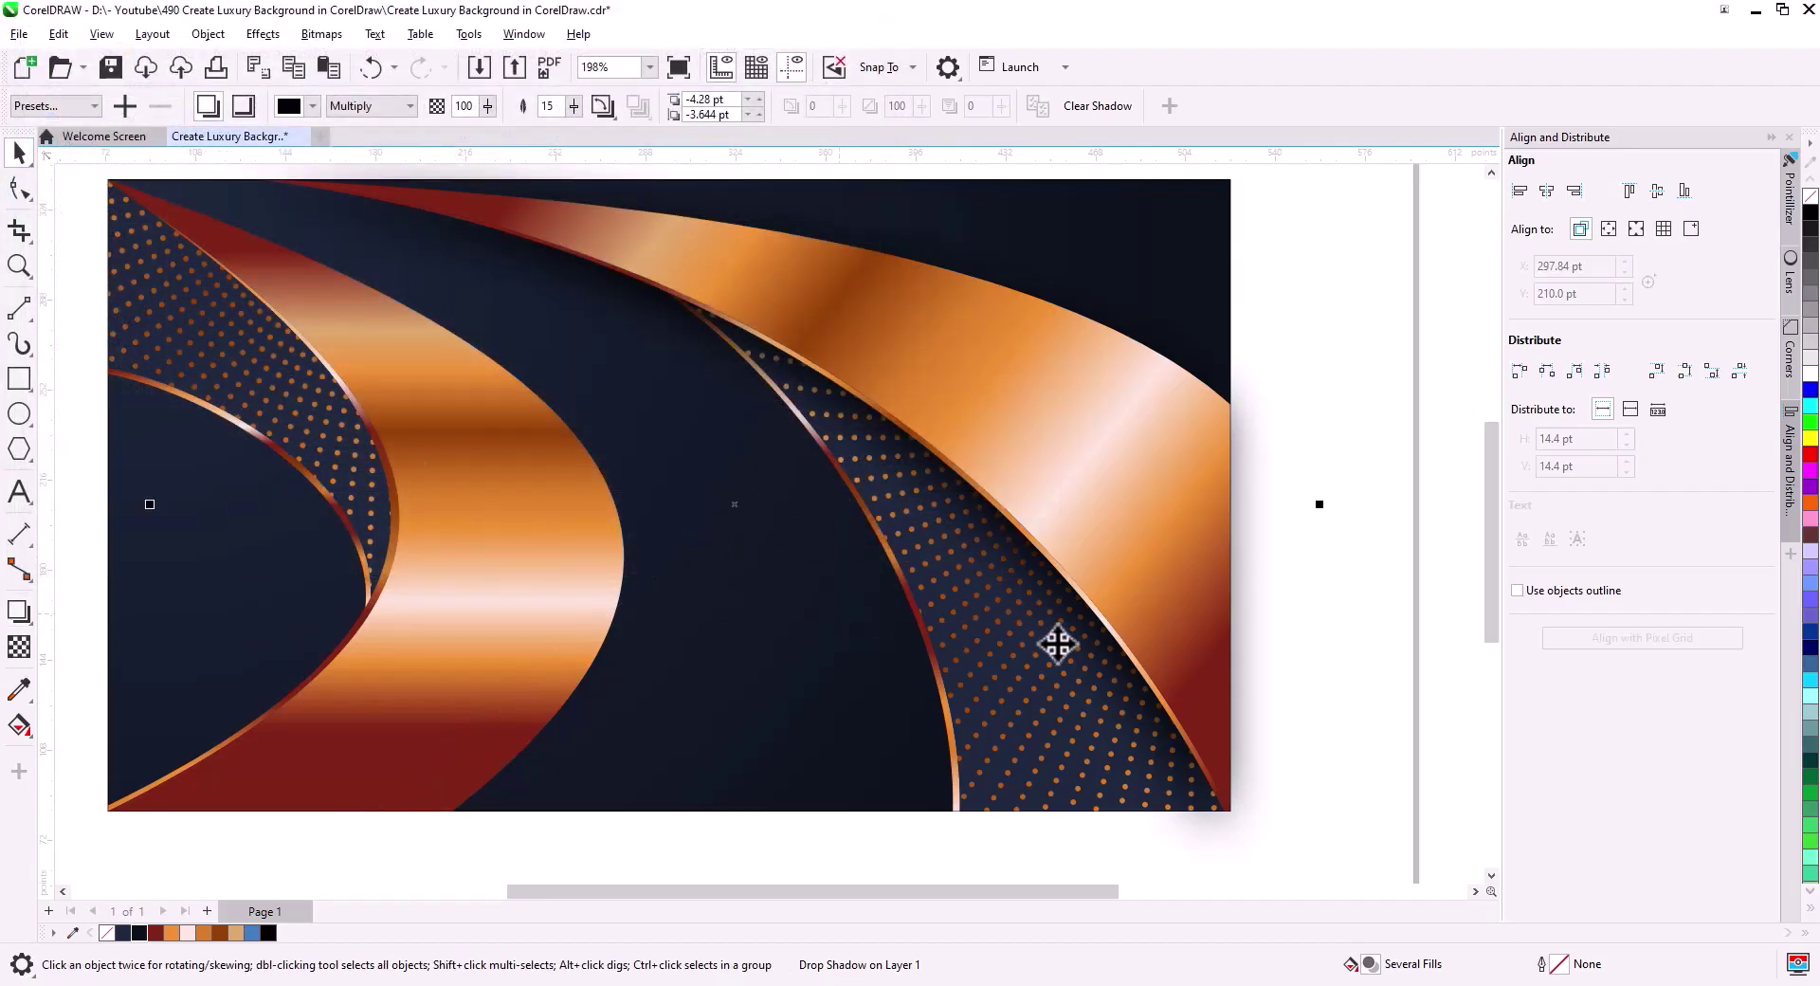
right_click(1077, 623)
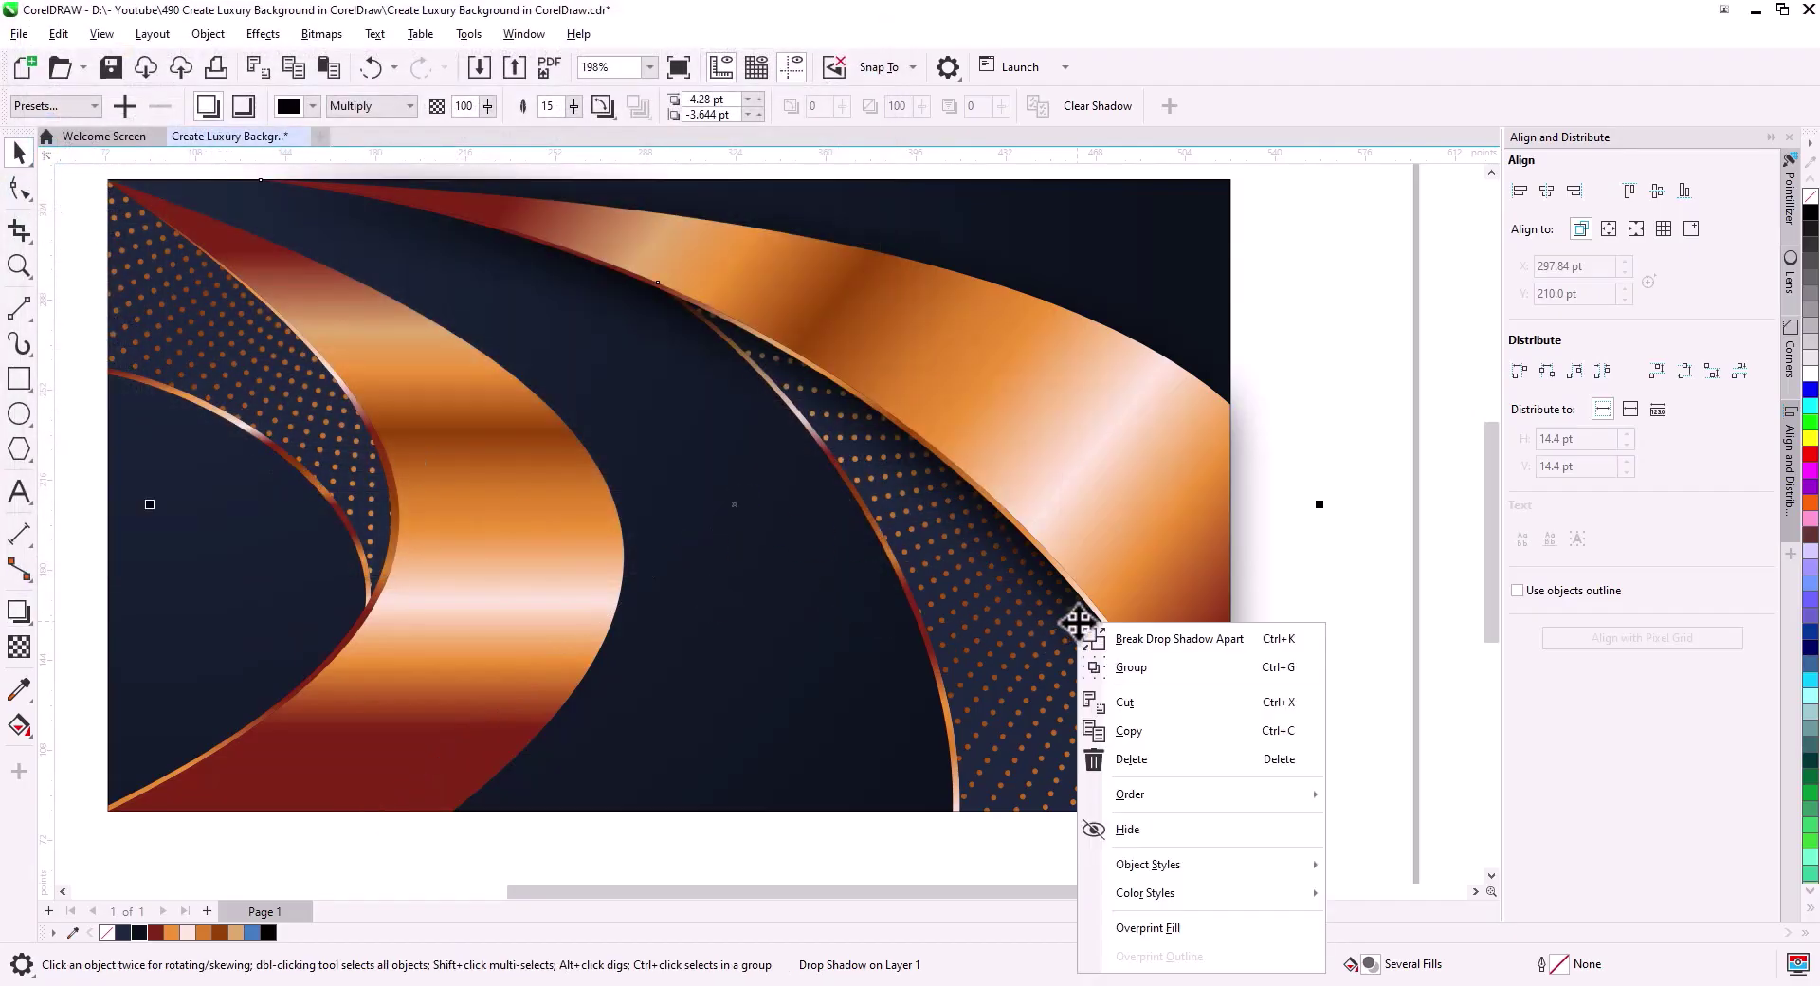
left_click(1149, 641)
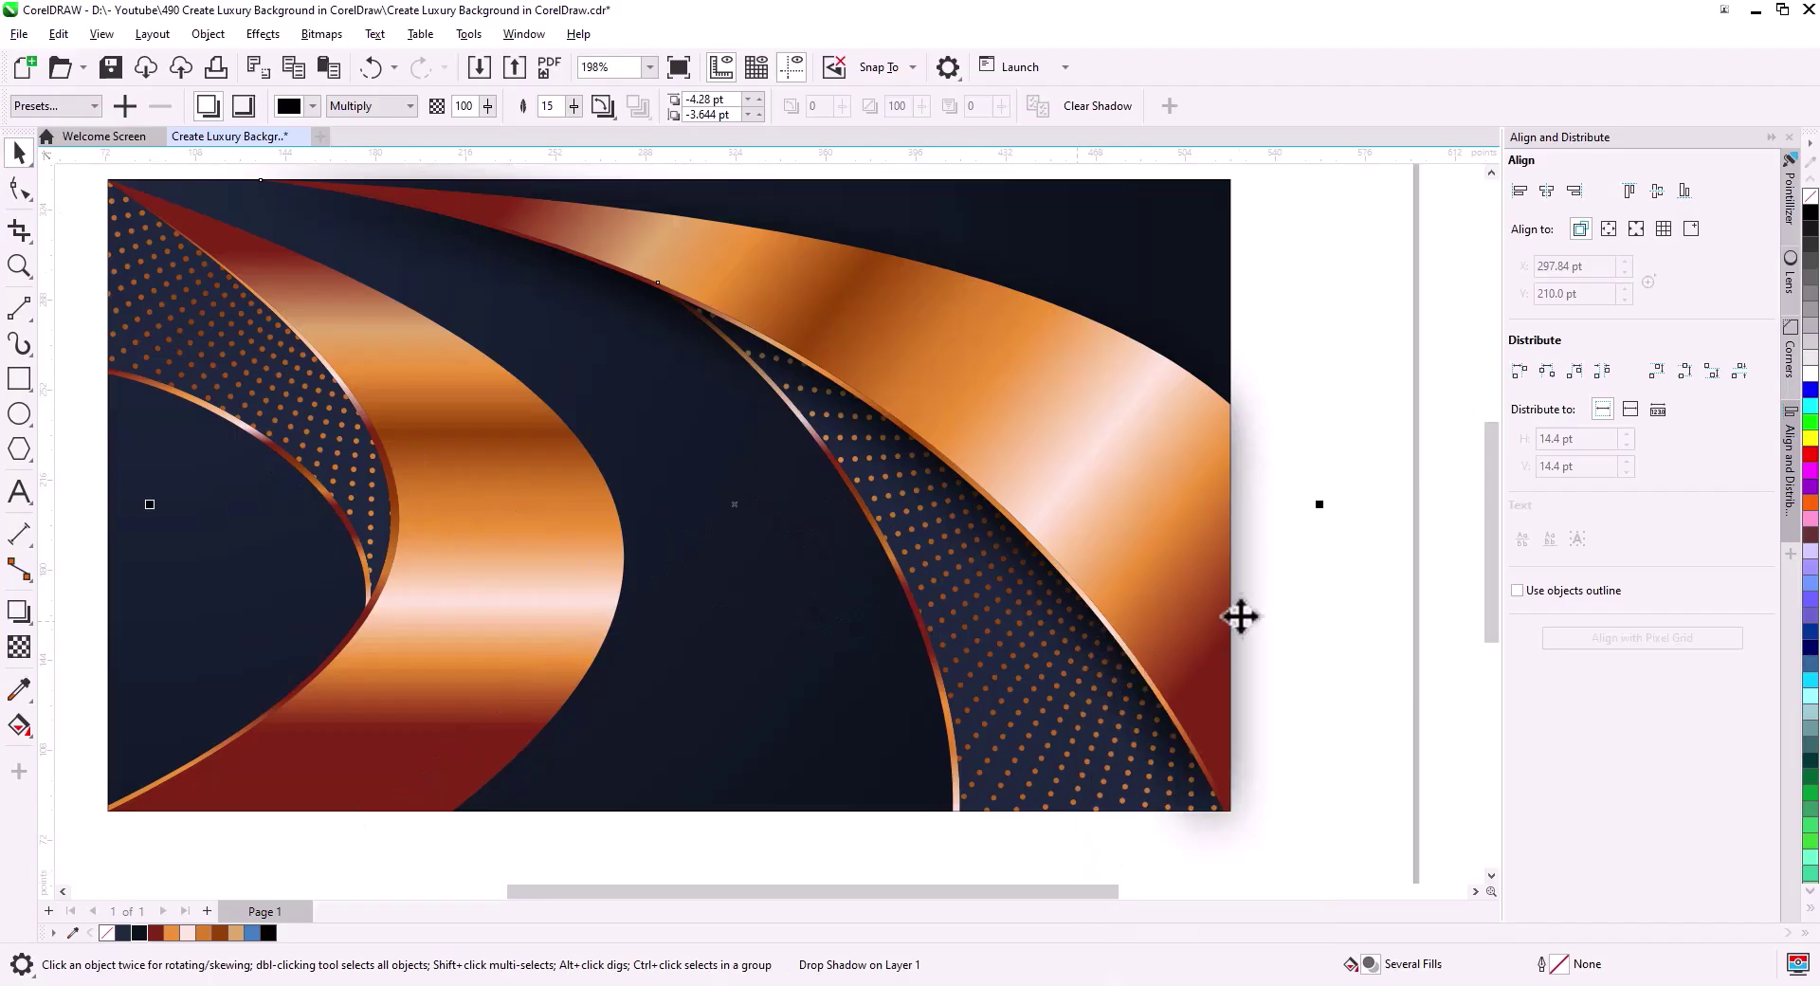
Send the separated wave shadow to the back of the page.
right_click(1250, 515)
mouse_move(1337, 463)
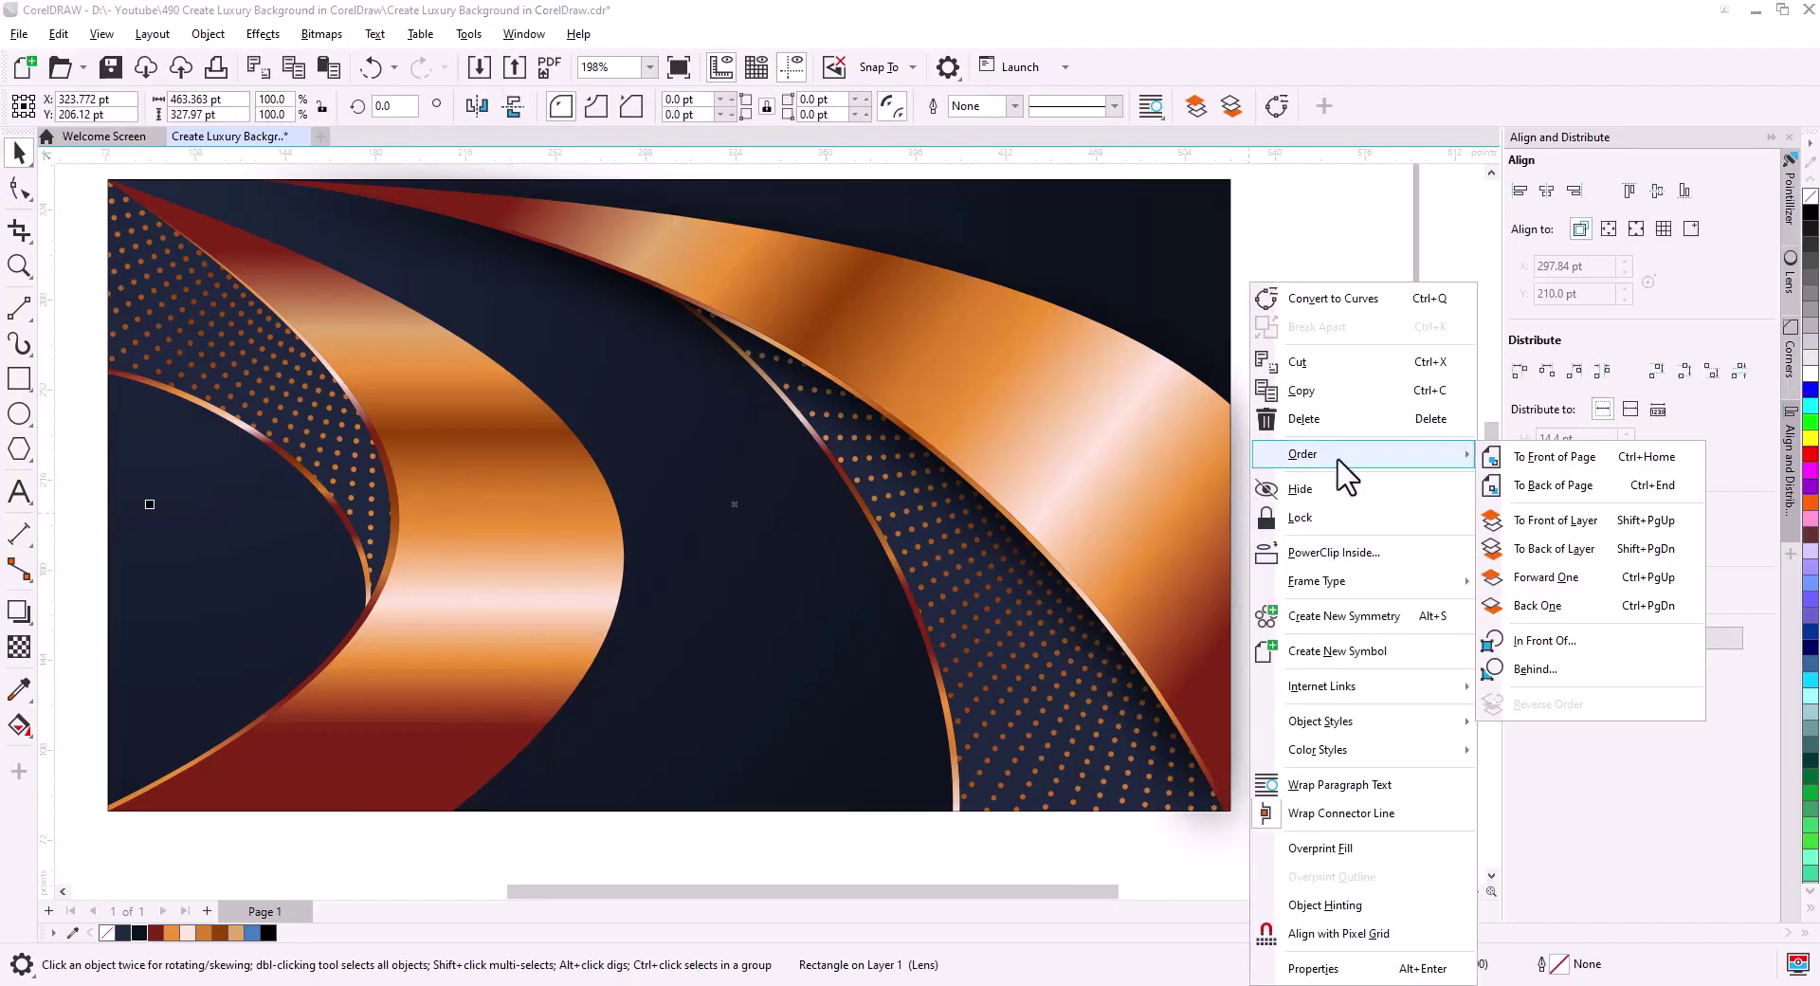
left_click(1528, 501)
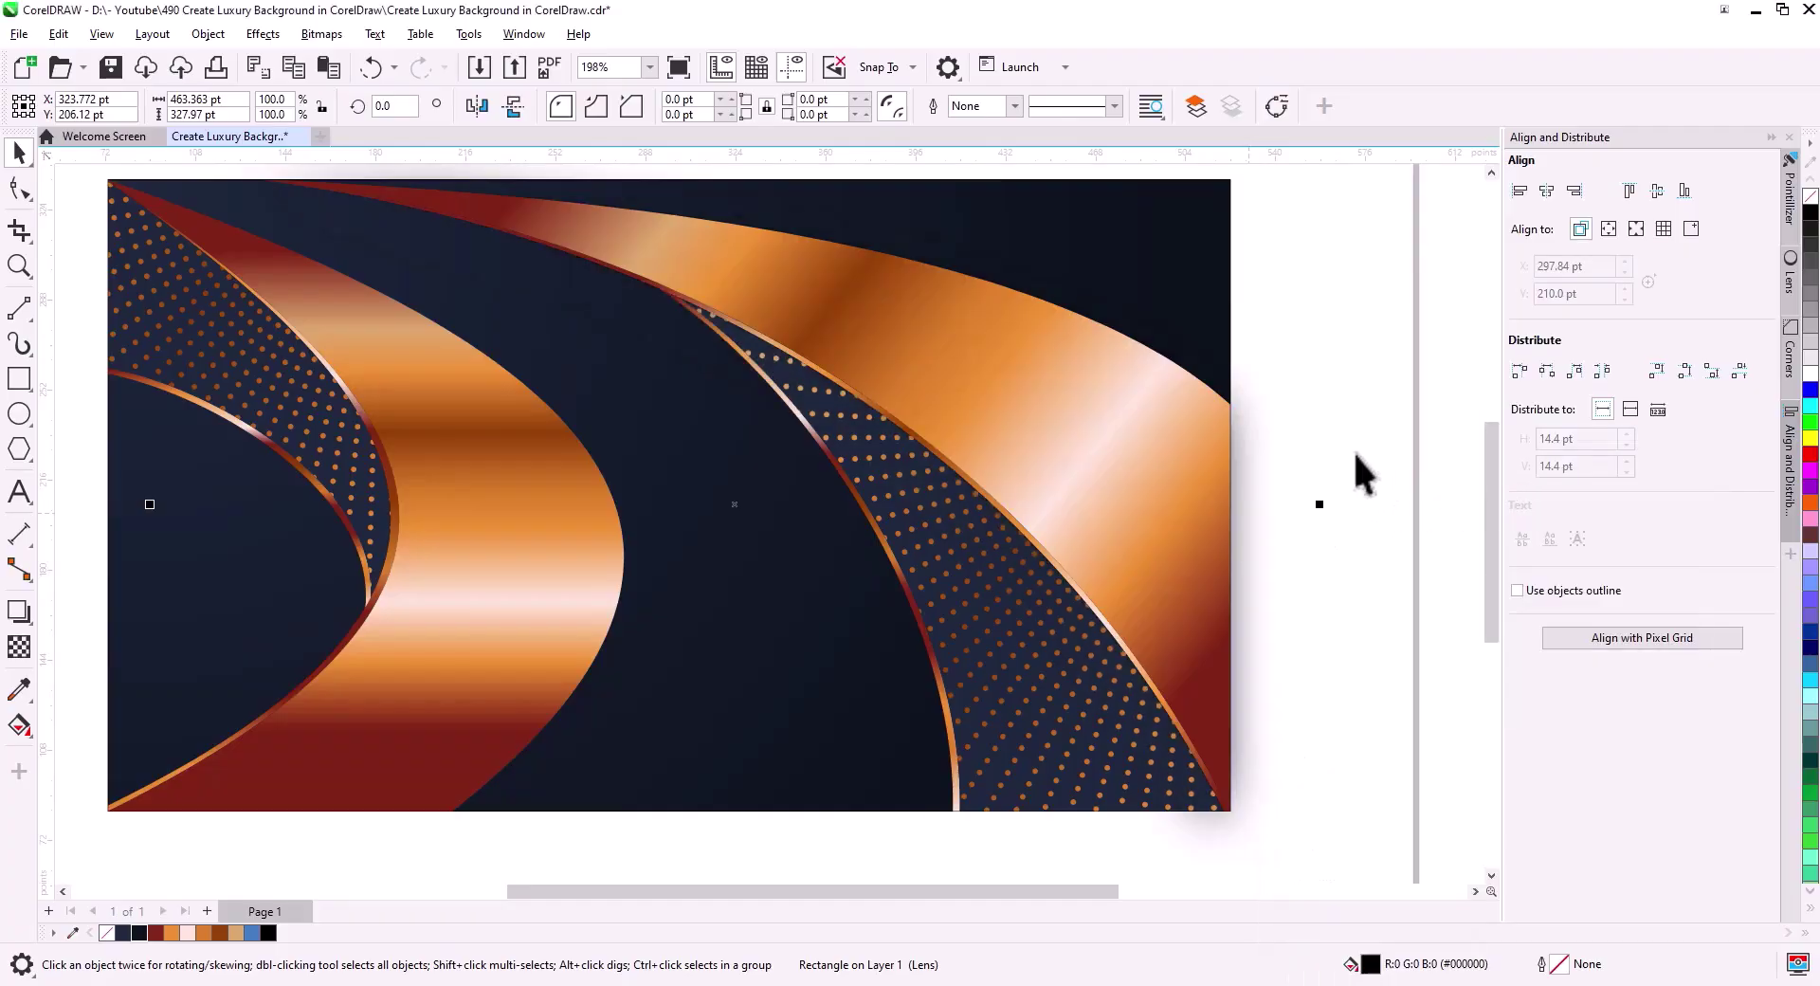
Paste a copy of the separated shadow and send the copy to the back of the page.
left_click(1249, 499)
left_click(1096, 526)
left_click(328, 68)
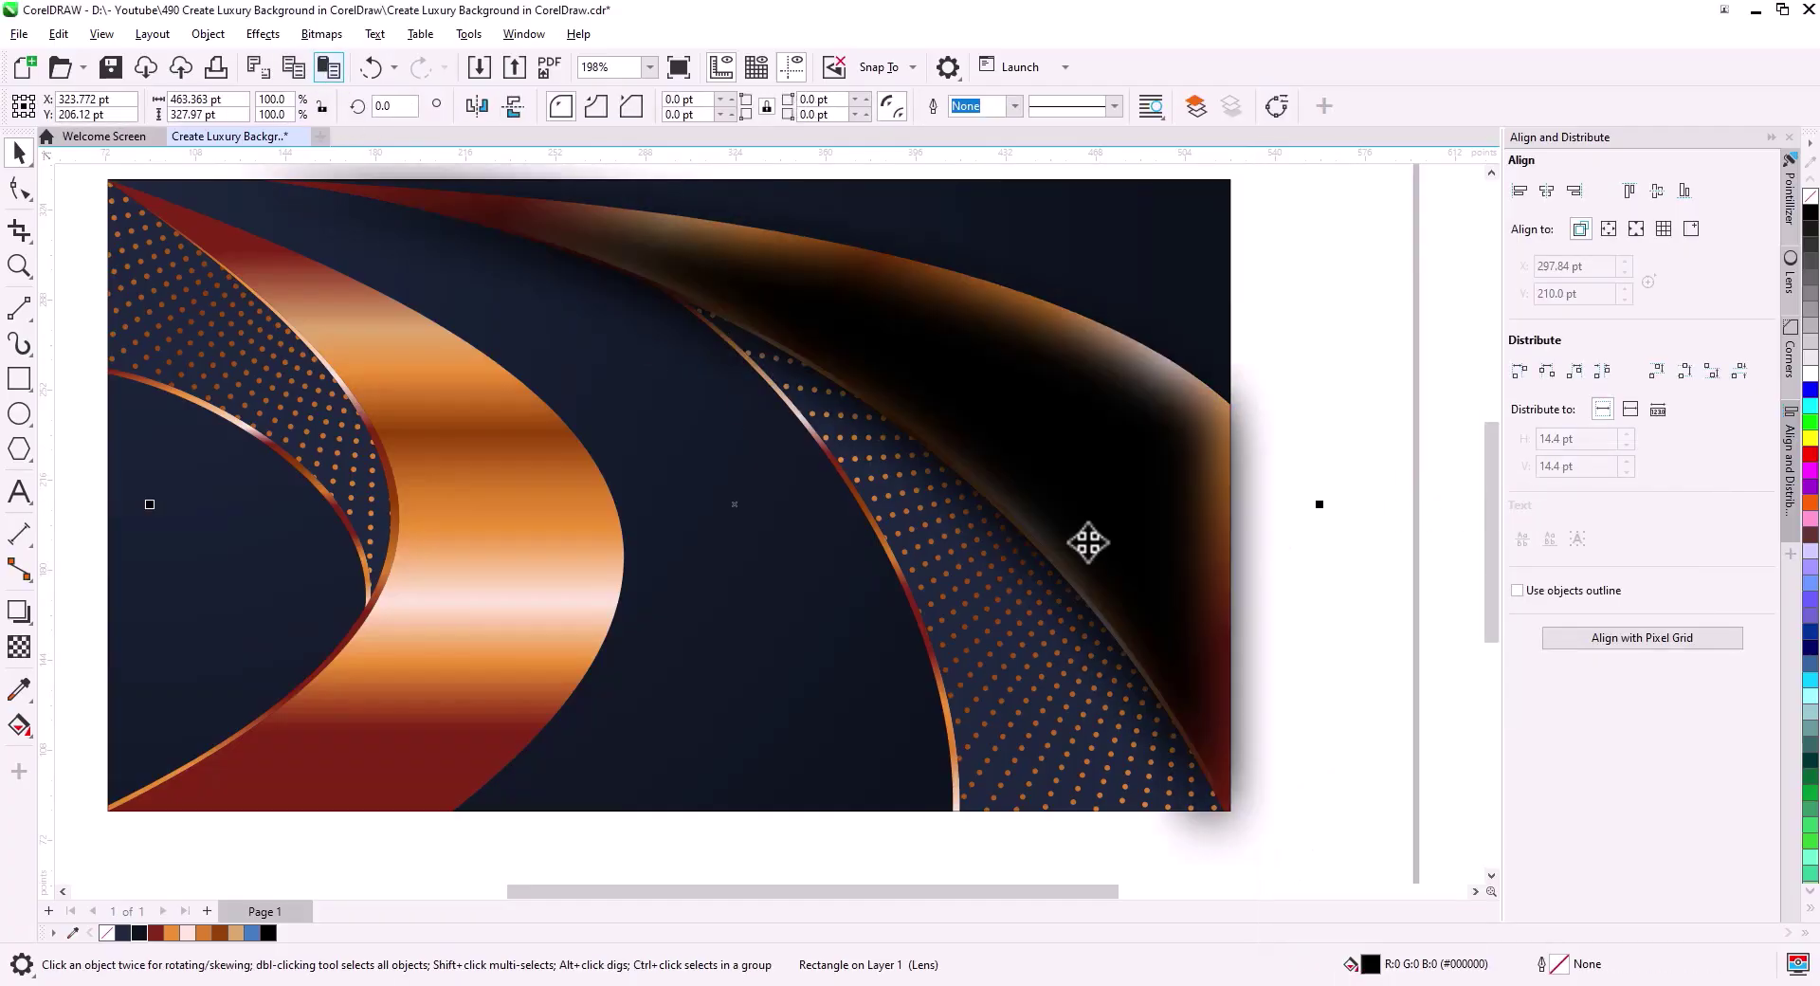
right_click(1259, 569)
mouse_move(1346, 456)
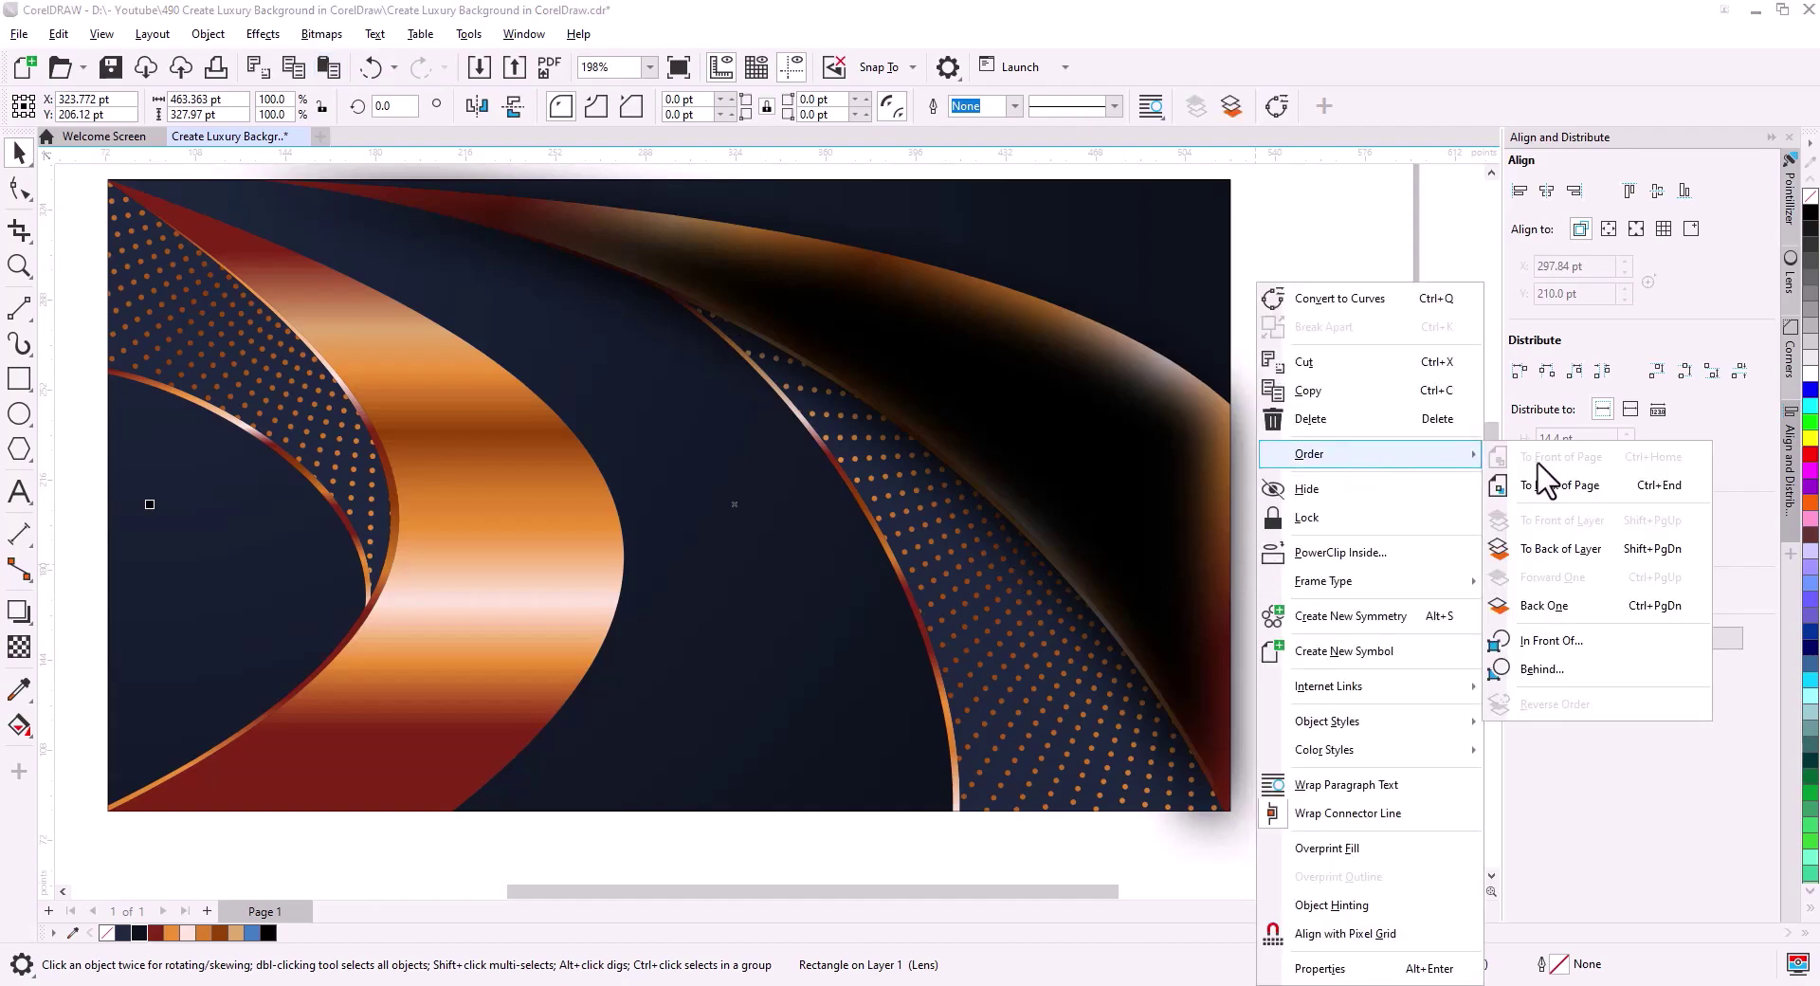
left_click(1563, 487)
PowerClip the shadow copy inside the dotted navy band below the upper-right wave.
left_click(1257, 707)
scroll(1256, 720, "down", 2)
left_click_drag(1256, 731, 1223, 678)
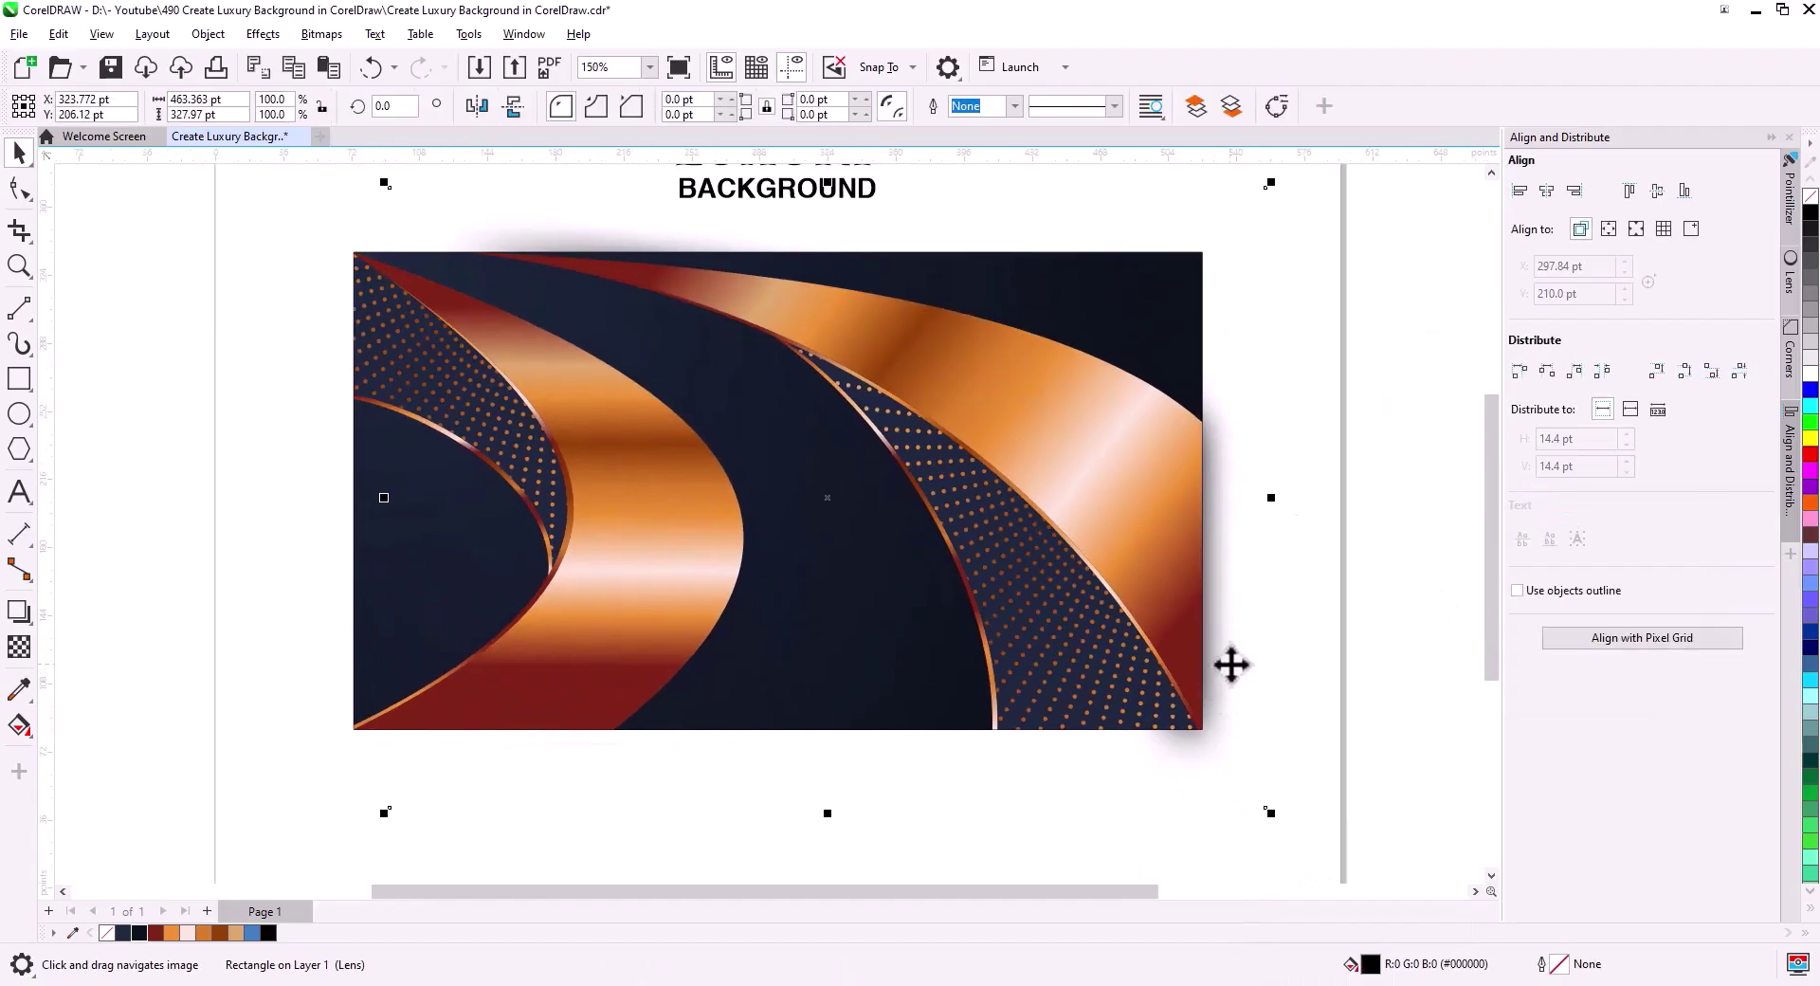
right_click(1236, 644)
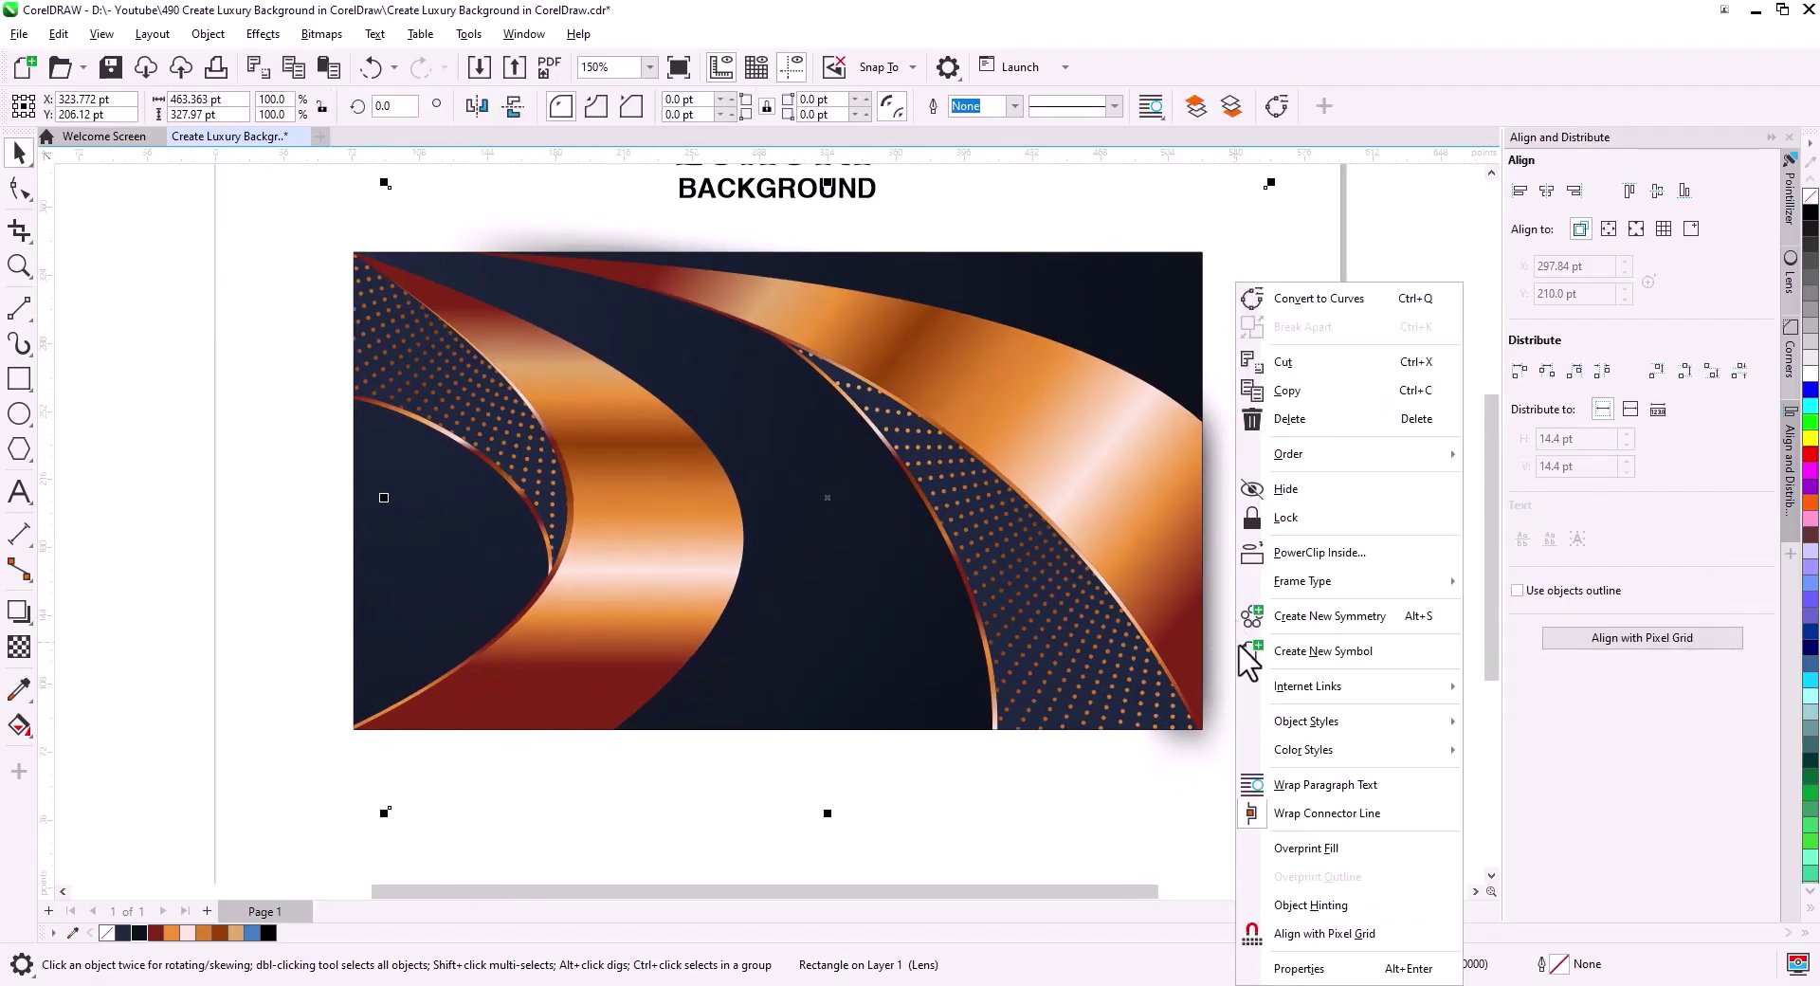
left_click(1342, 556)
left_click(1067, 644)
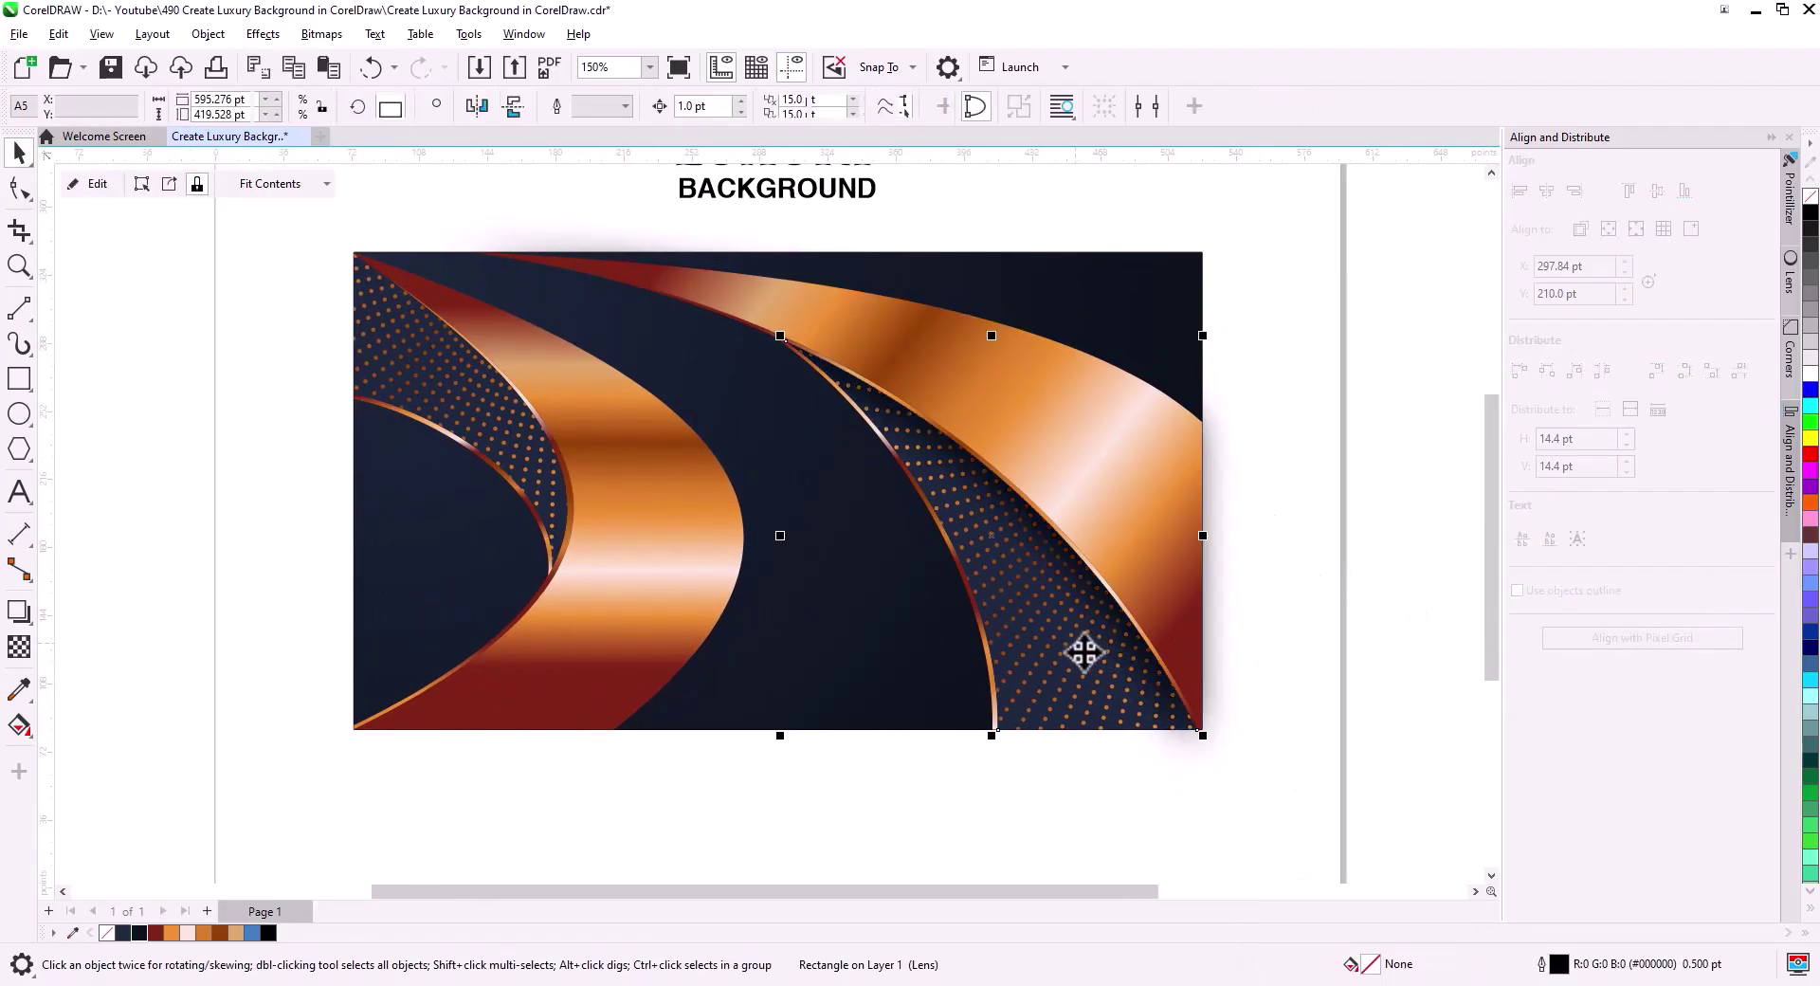
Select the remaining shadow behind the artwork and paste another copy of the shadow in front of the wave.
left_click(1289, 656)
key("ctrl+z")
left_click(1216, 553)
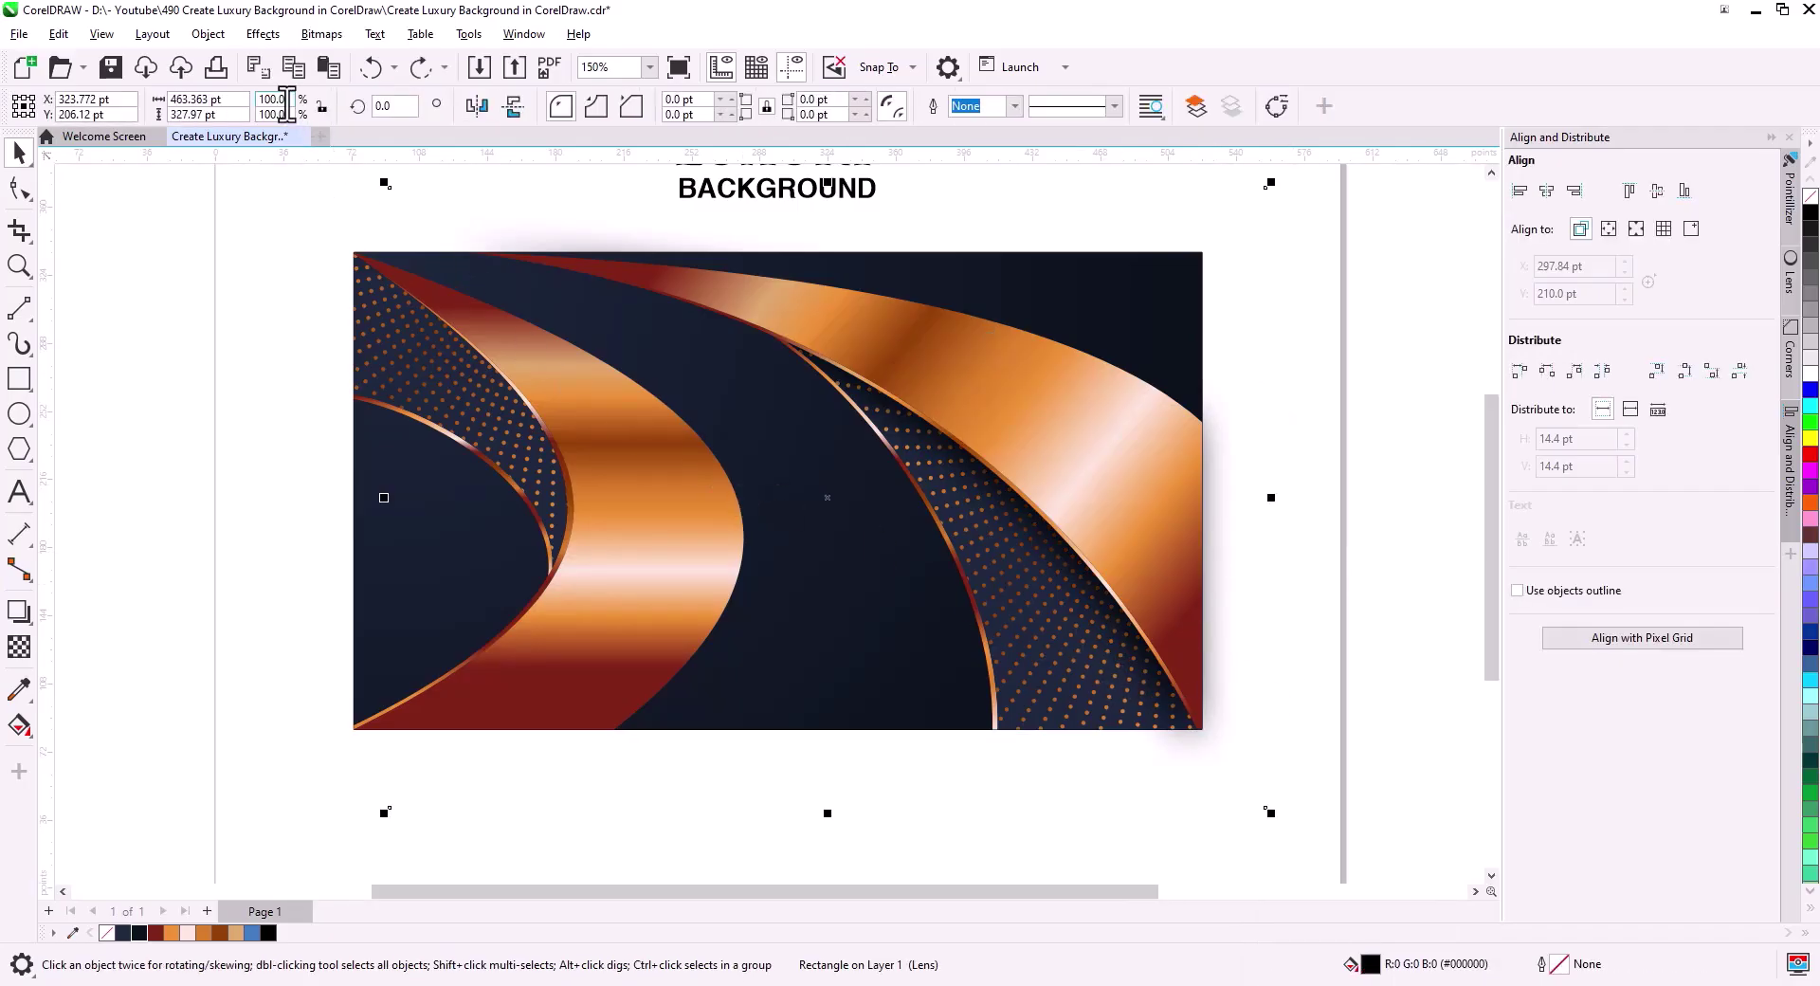
left_click(327, 68)
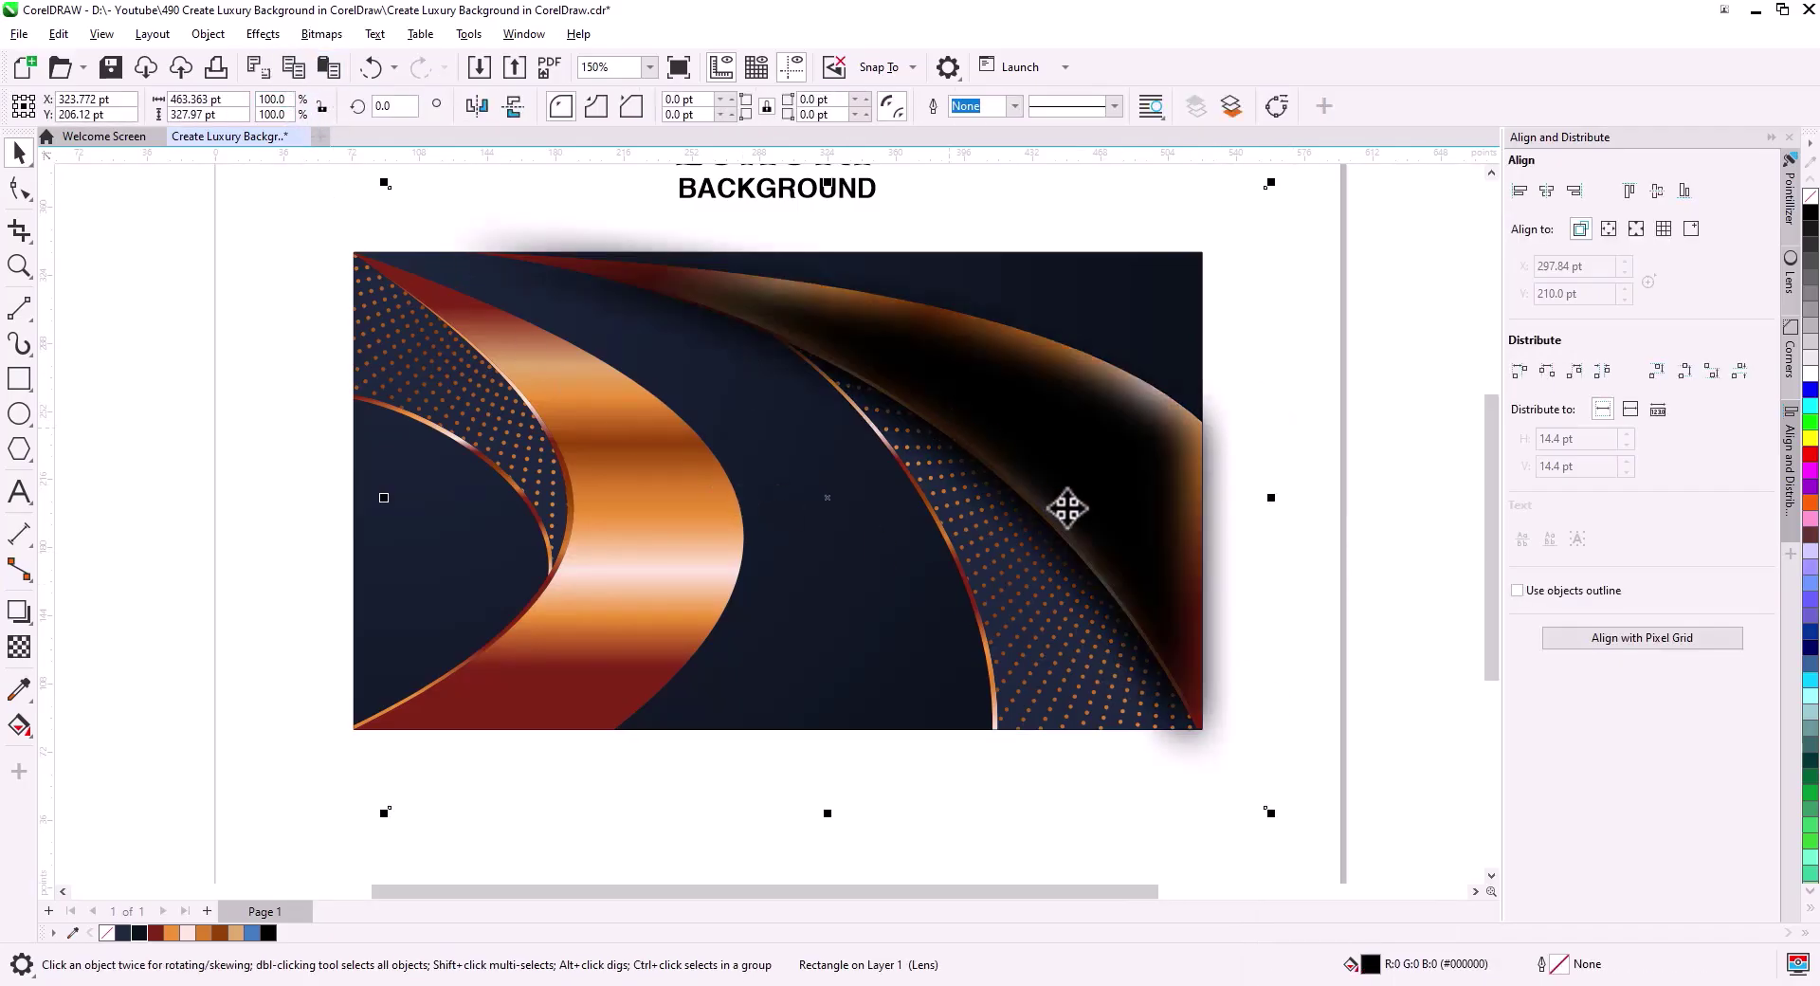
Send the pasted copy of the right wave's shadow to the back of the page.
right_click(1121, 534)
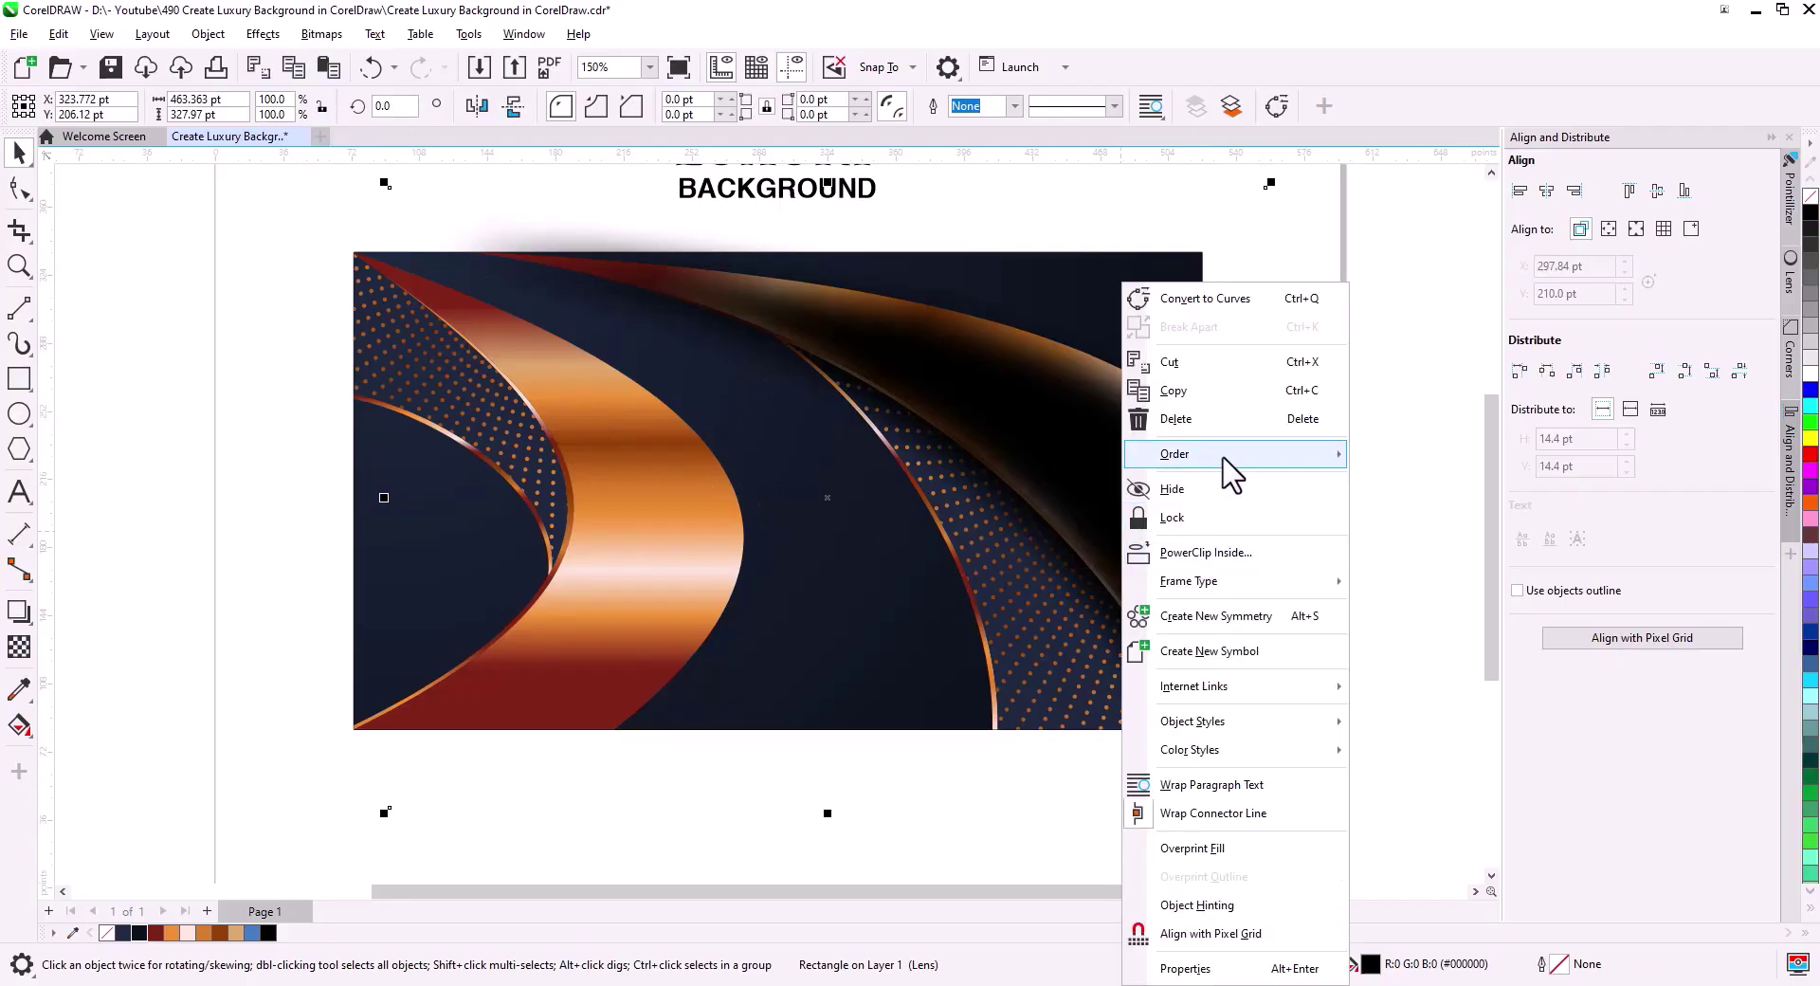
mouse_move(1261, 455)
left_click(1419, 485)
key("Escape")
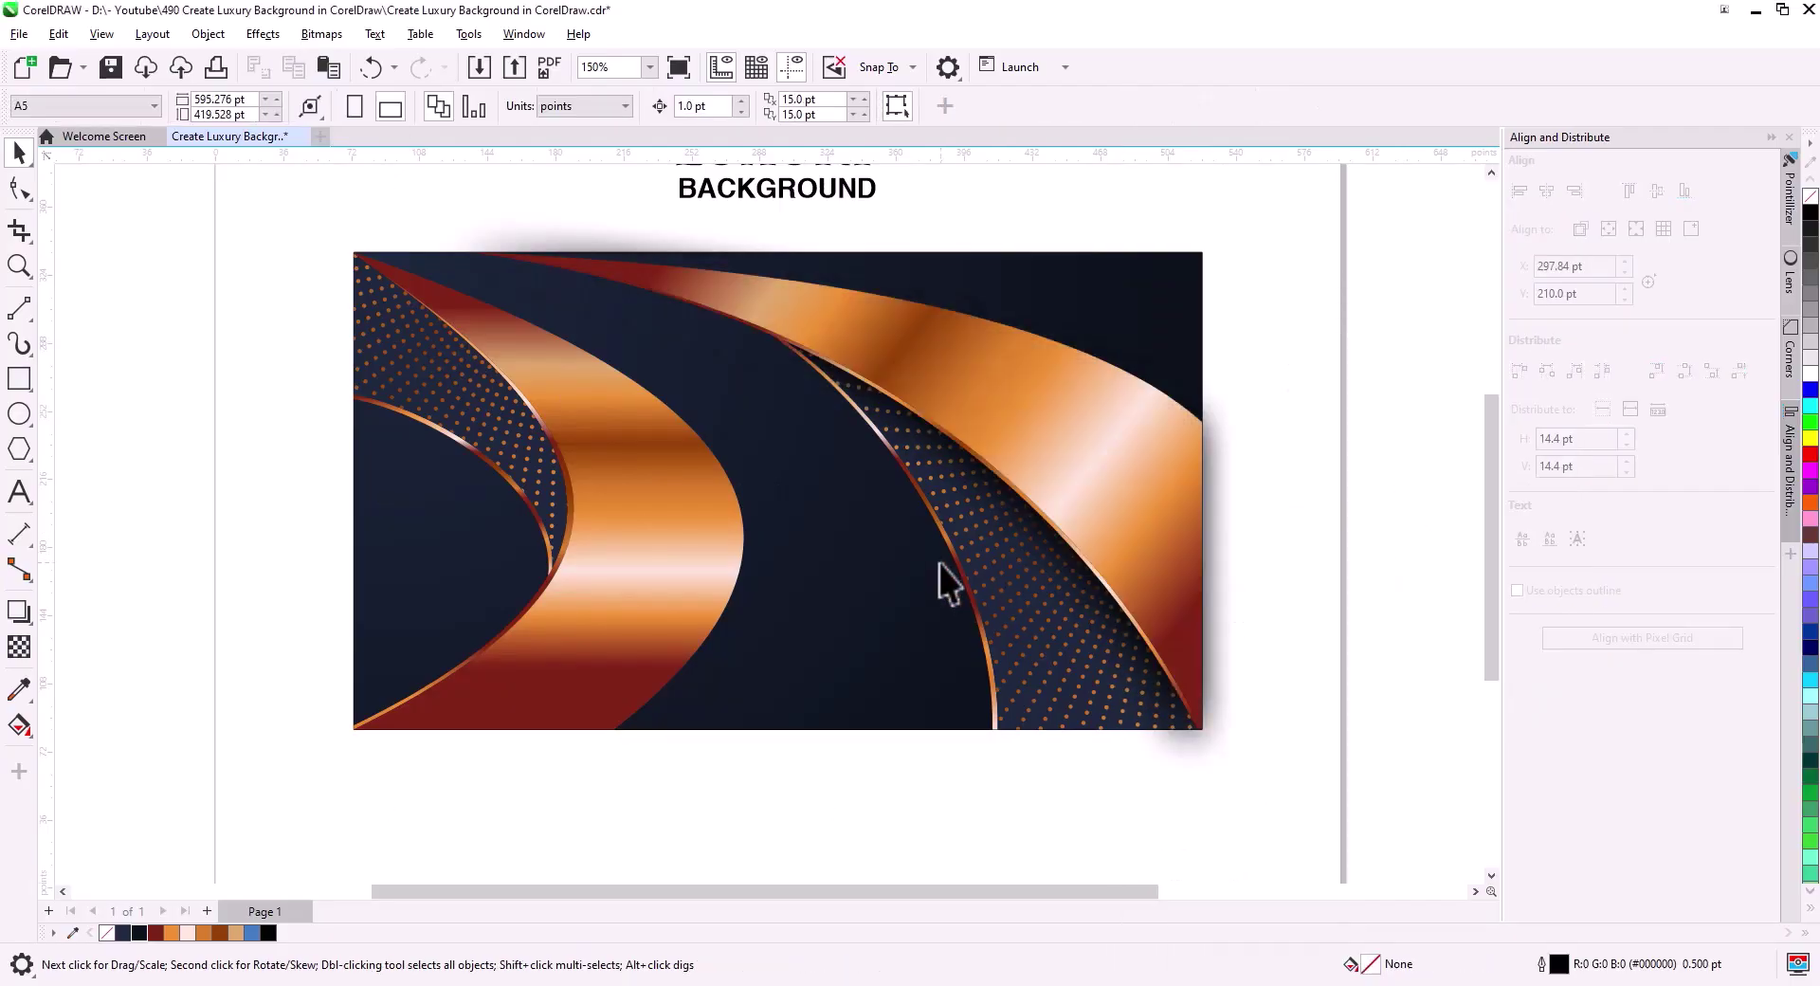
PowerClip the shadow copy inside the thin metallic strip edging the right dotted band.
scroll(1204, 636, "up", 2)
left_click(1393, 573)
right_click(1395, 573)
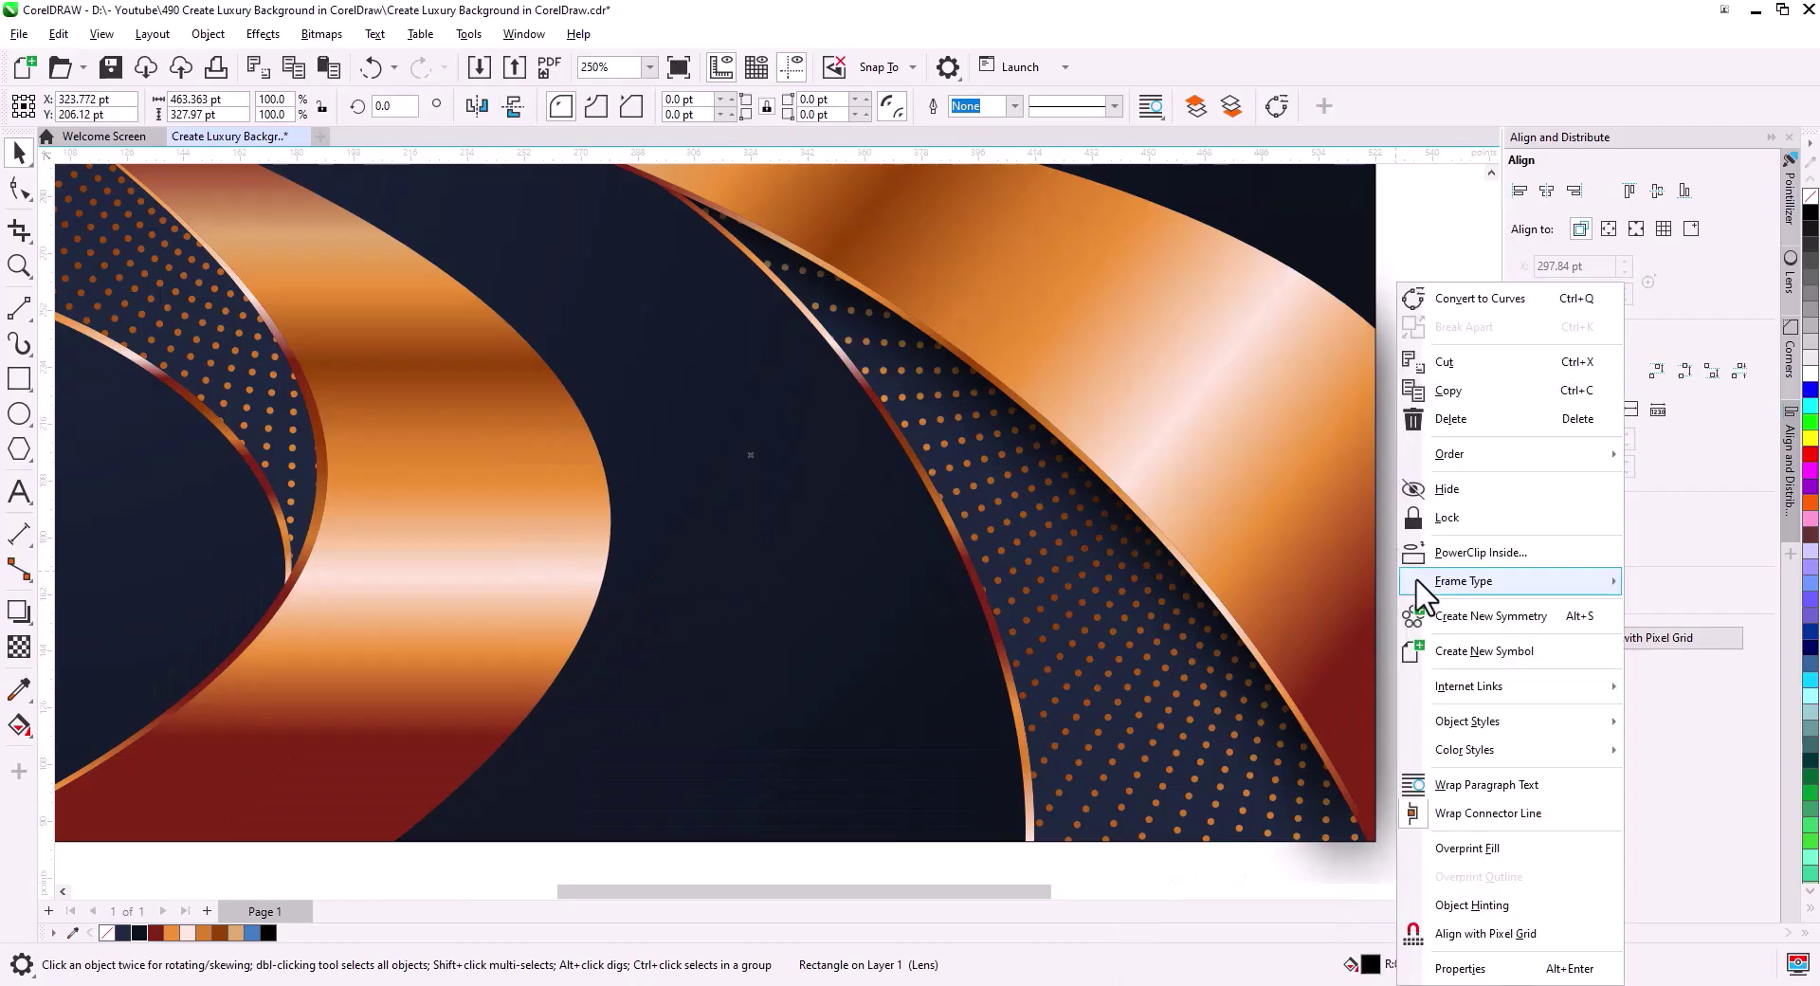
left_click(1470, 557)
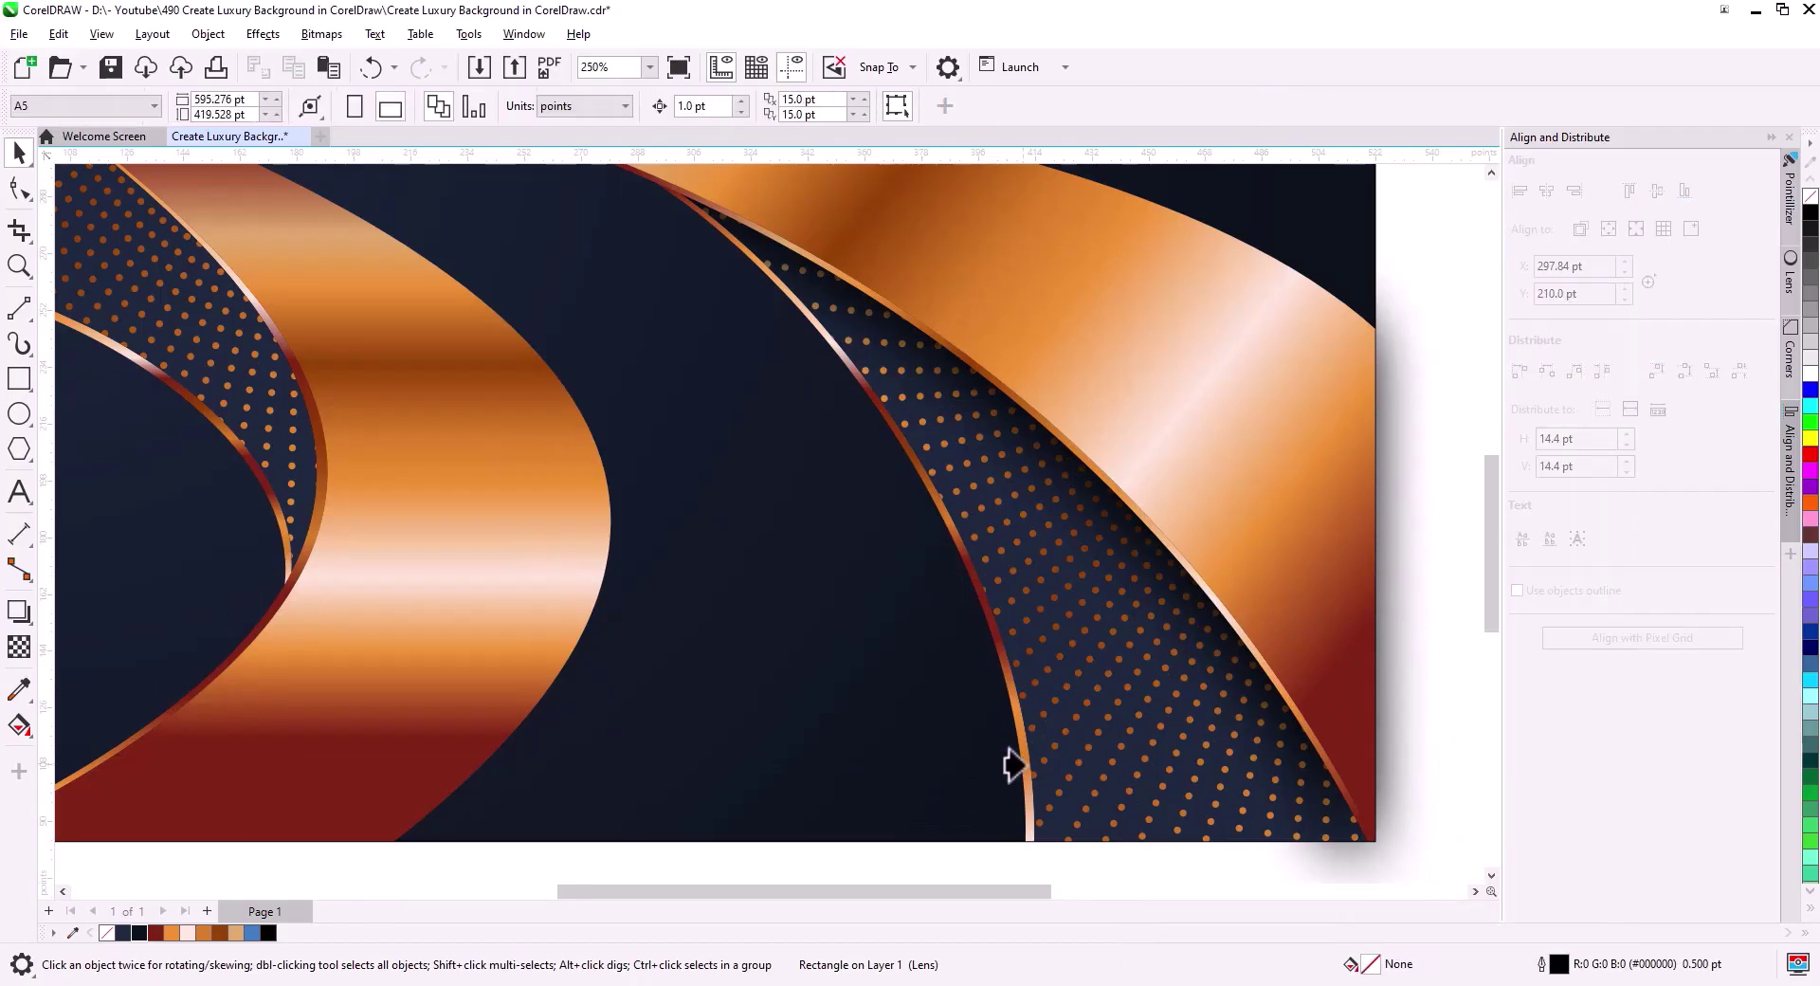
left_click(1012, 764)
scroll(992, 609, "down", 2)
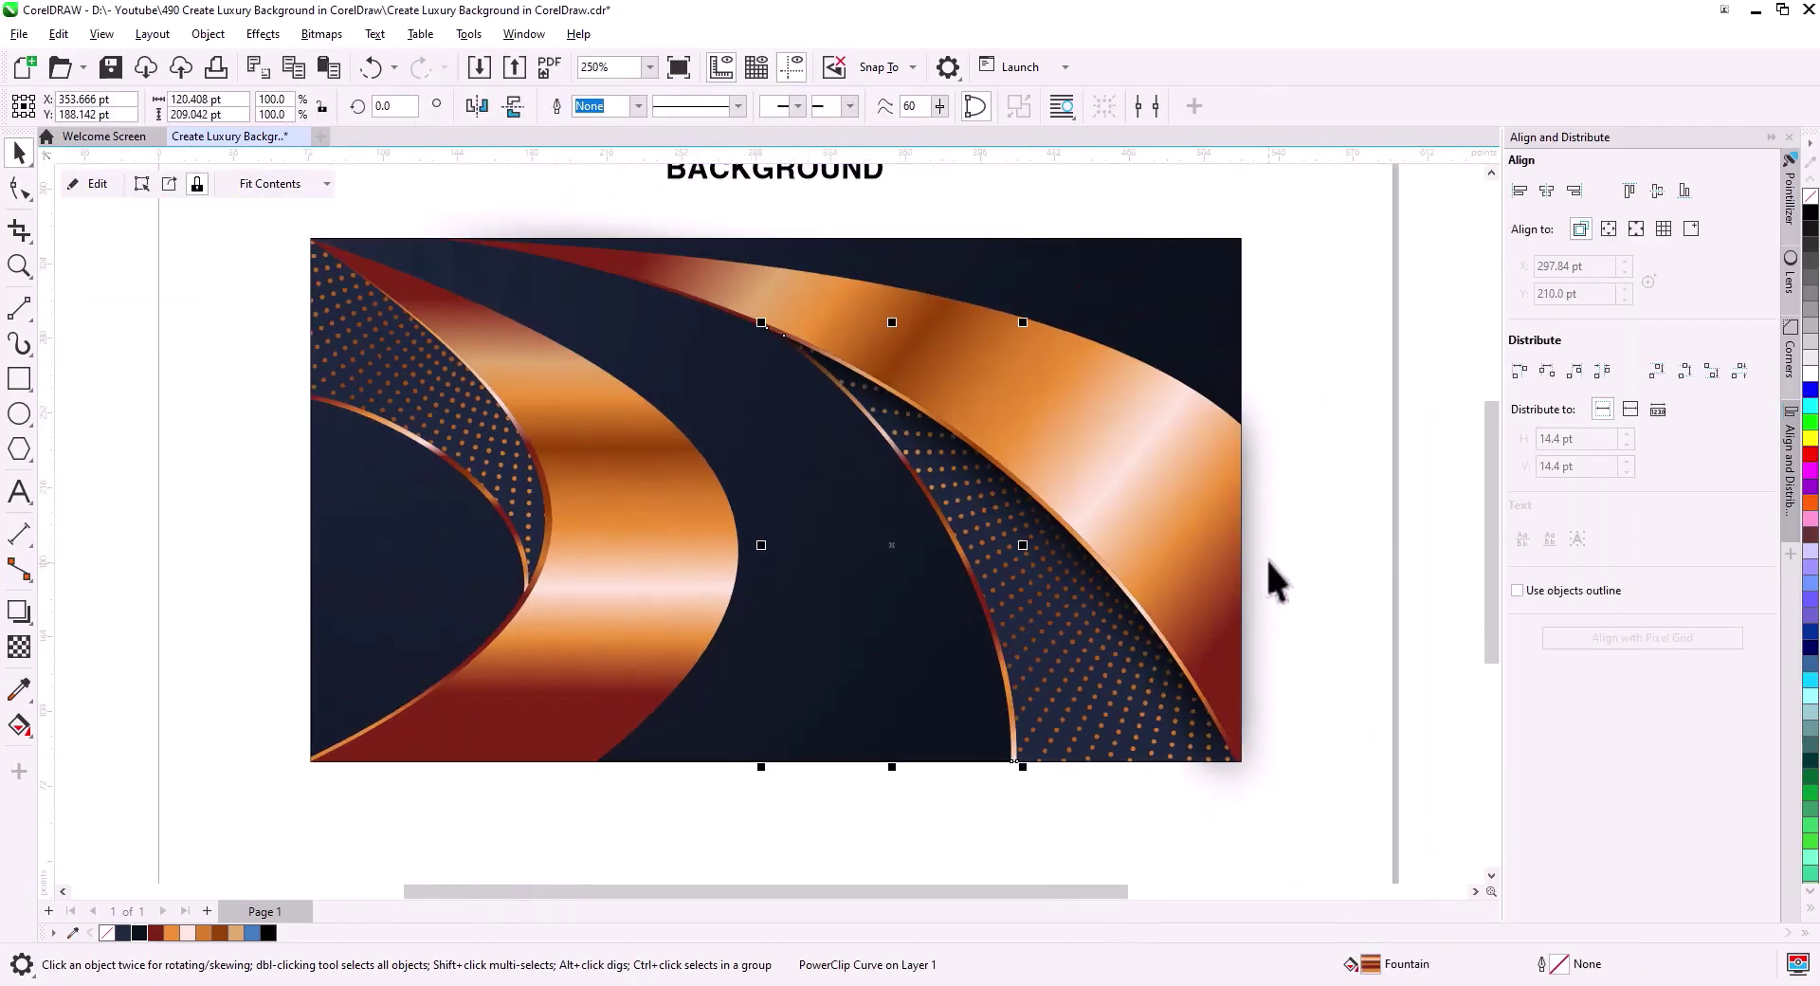
PowerClip the remaining right wave shadow inside the dark navy background rectangle.
right_click(1252, 546)
left_click(1323, 574)
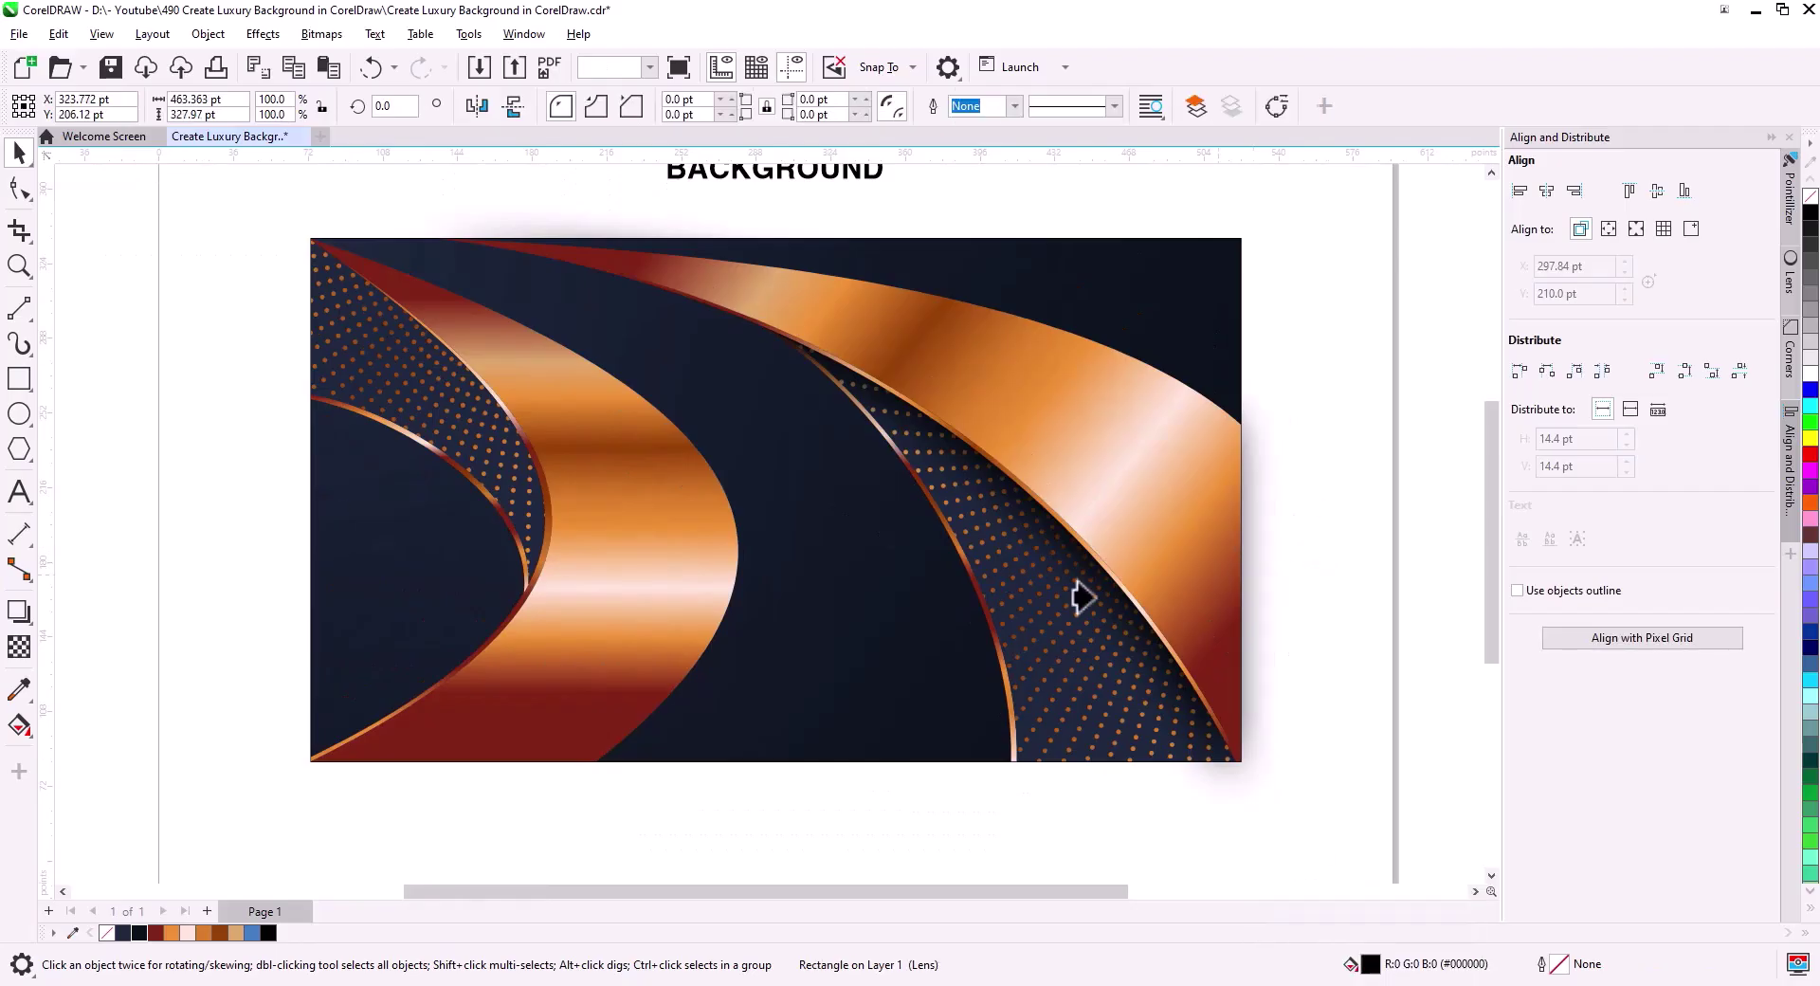
left_click(957, 654)
left_click(1448, 586)
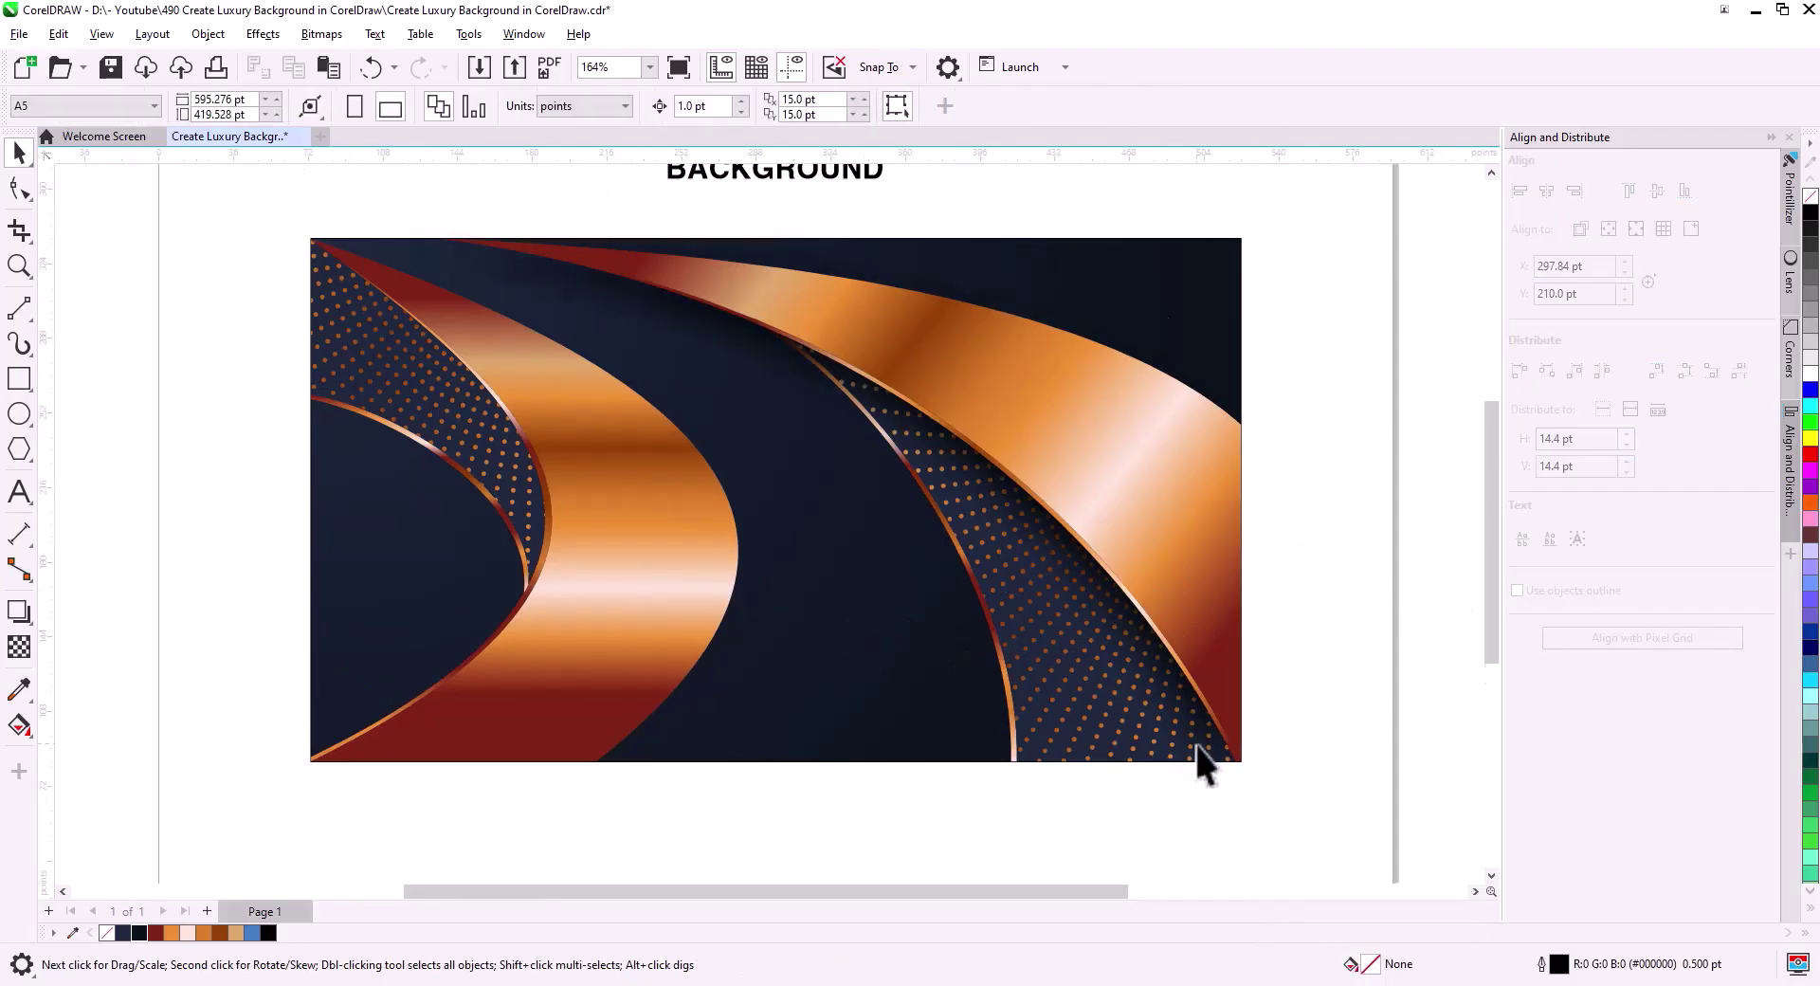
Group the left copper wave with the thin metallic strip along its inner edge.
left_click_drag(779, 705, 1020, 713)
left_click(747, 687)
left_click(569, 789)
left_click(564, 759)
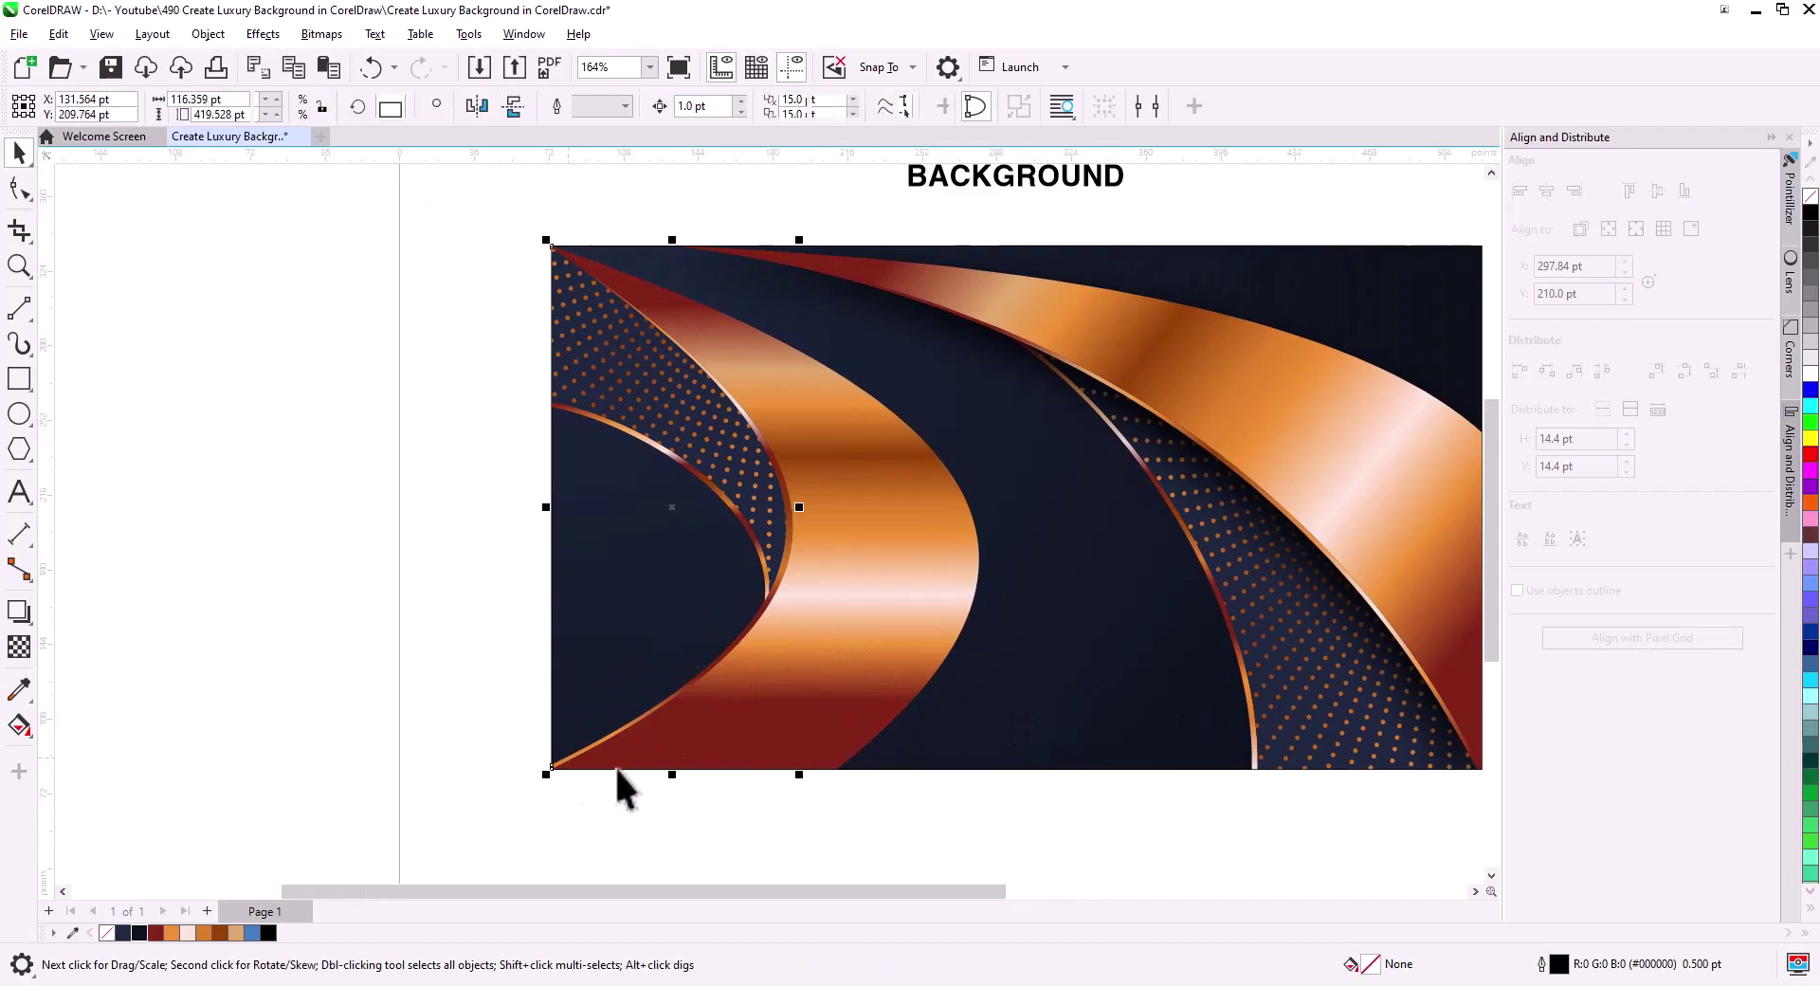
right_click(814, 695)
left_click(919, 417)
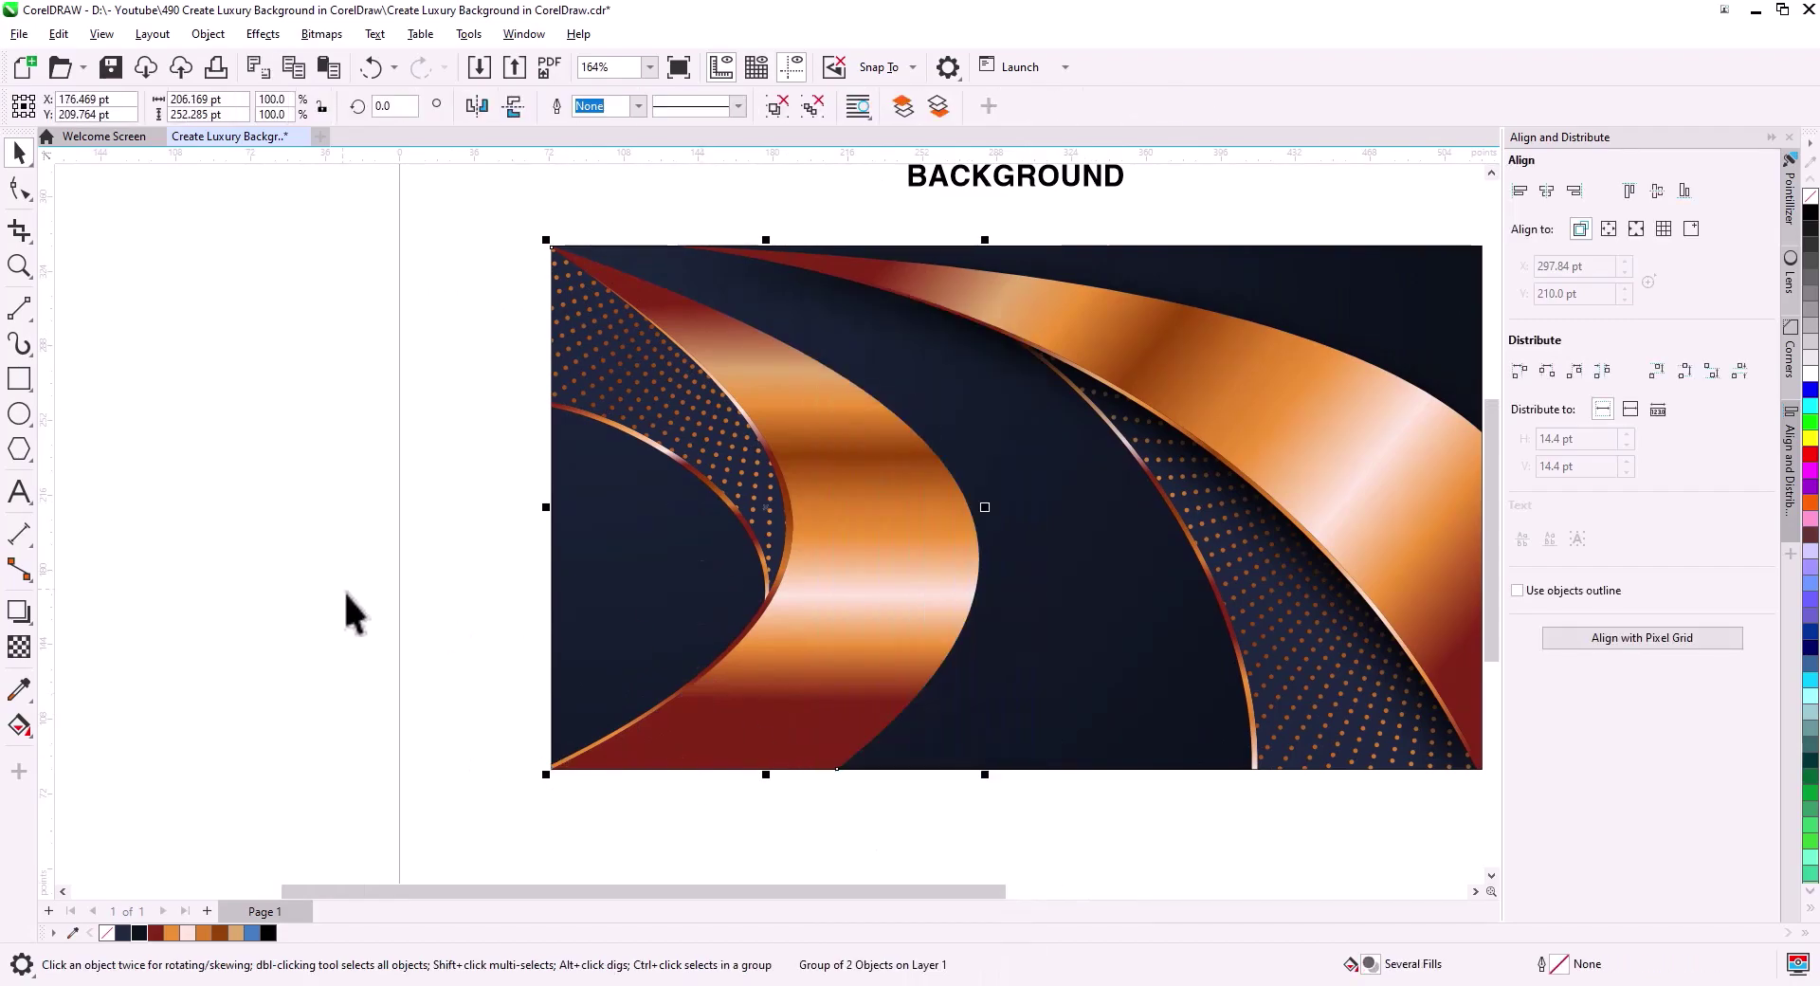
Apply drop shadow preset 2 to the grouped left wave and break the shadow apart from it.
left_click(17, 613)
left_click(92, 106)
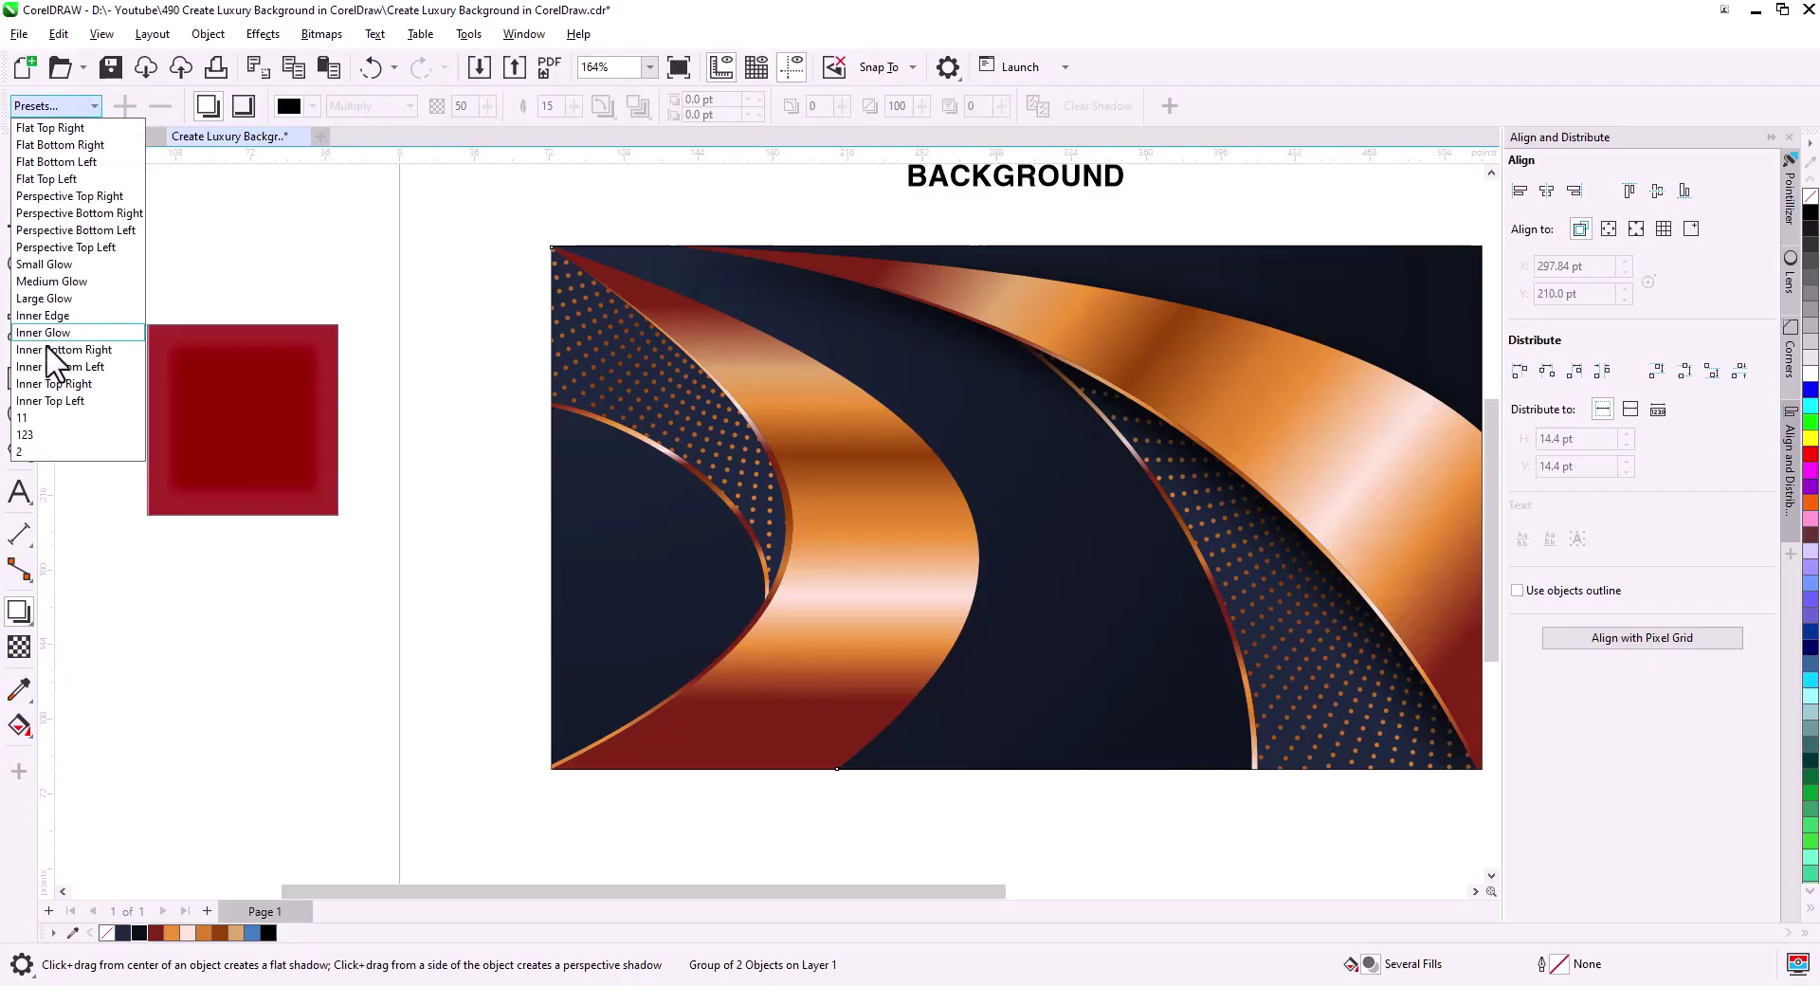
left_click(37, 453)
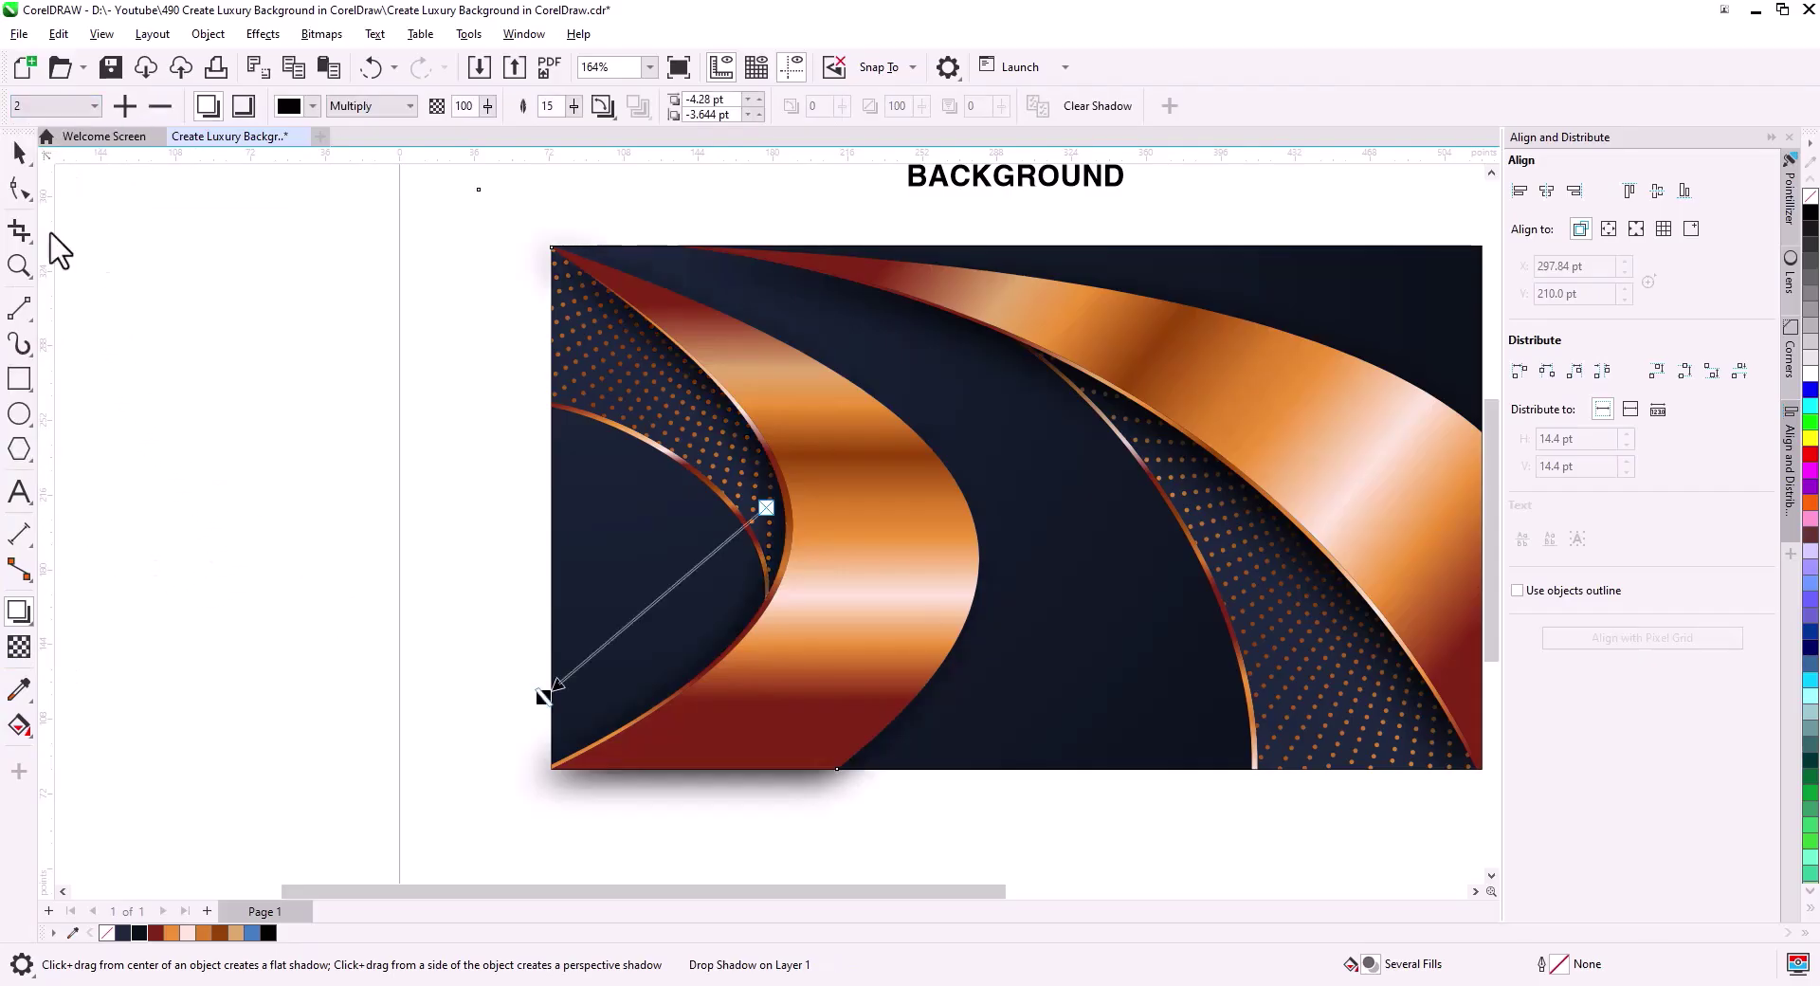
left_click(27, 163)
right_click(541, 794)
left_click(618, 461)
left_click(410, 599)
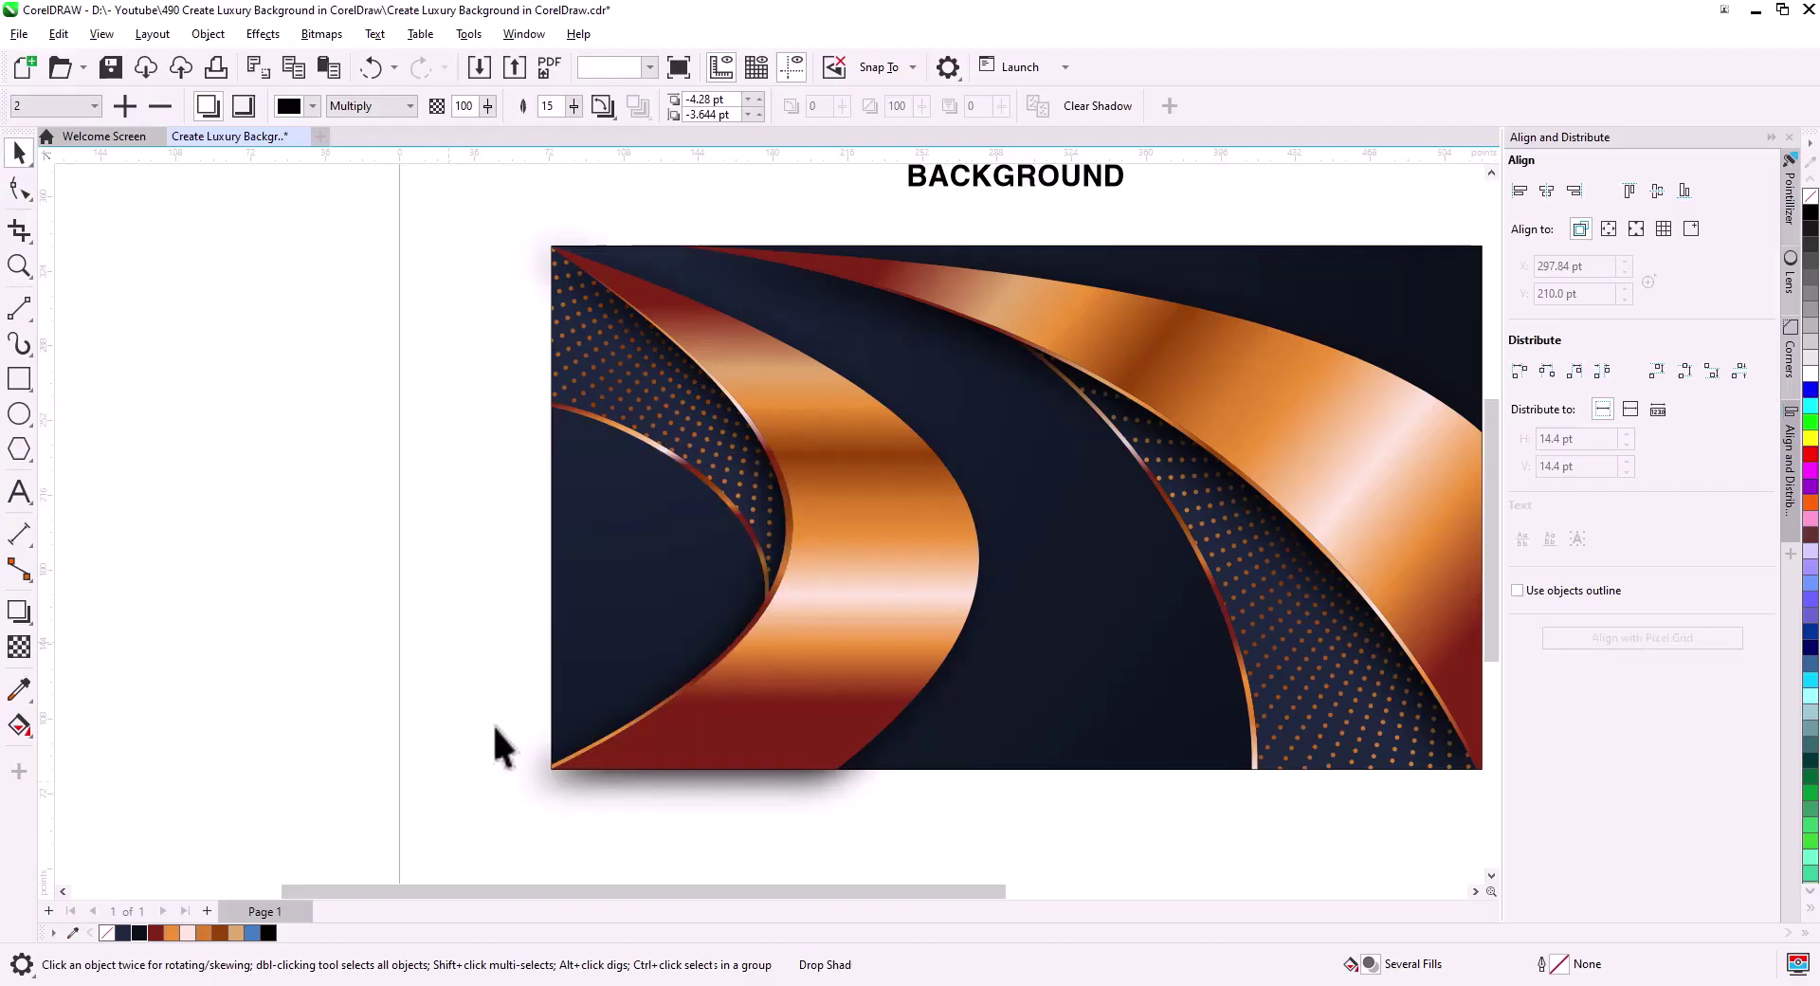
Send the separated left wave shadow to the back of the page and paste a copy of it.
left_click(587, 785)
right_click(584, 783)
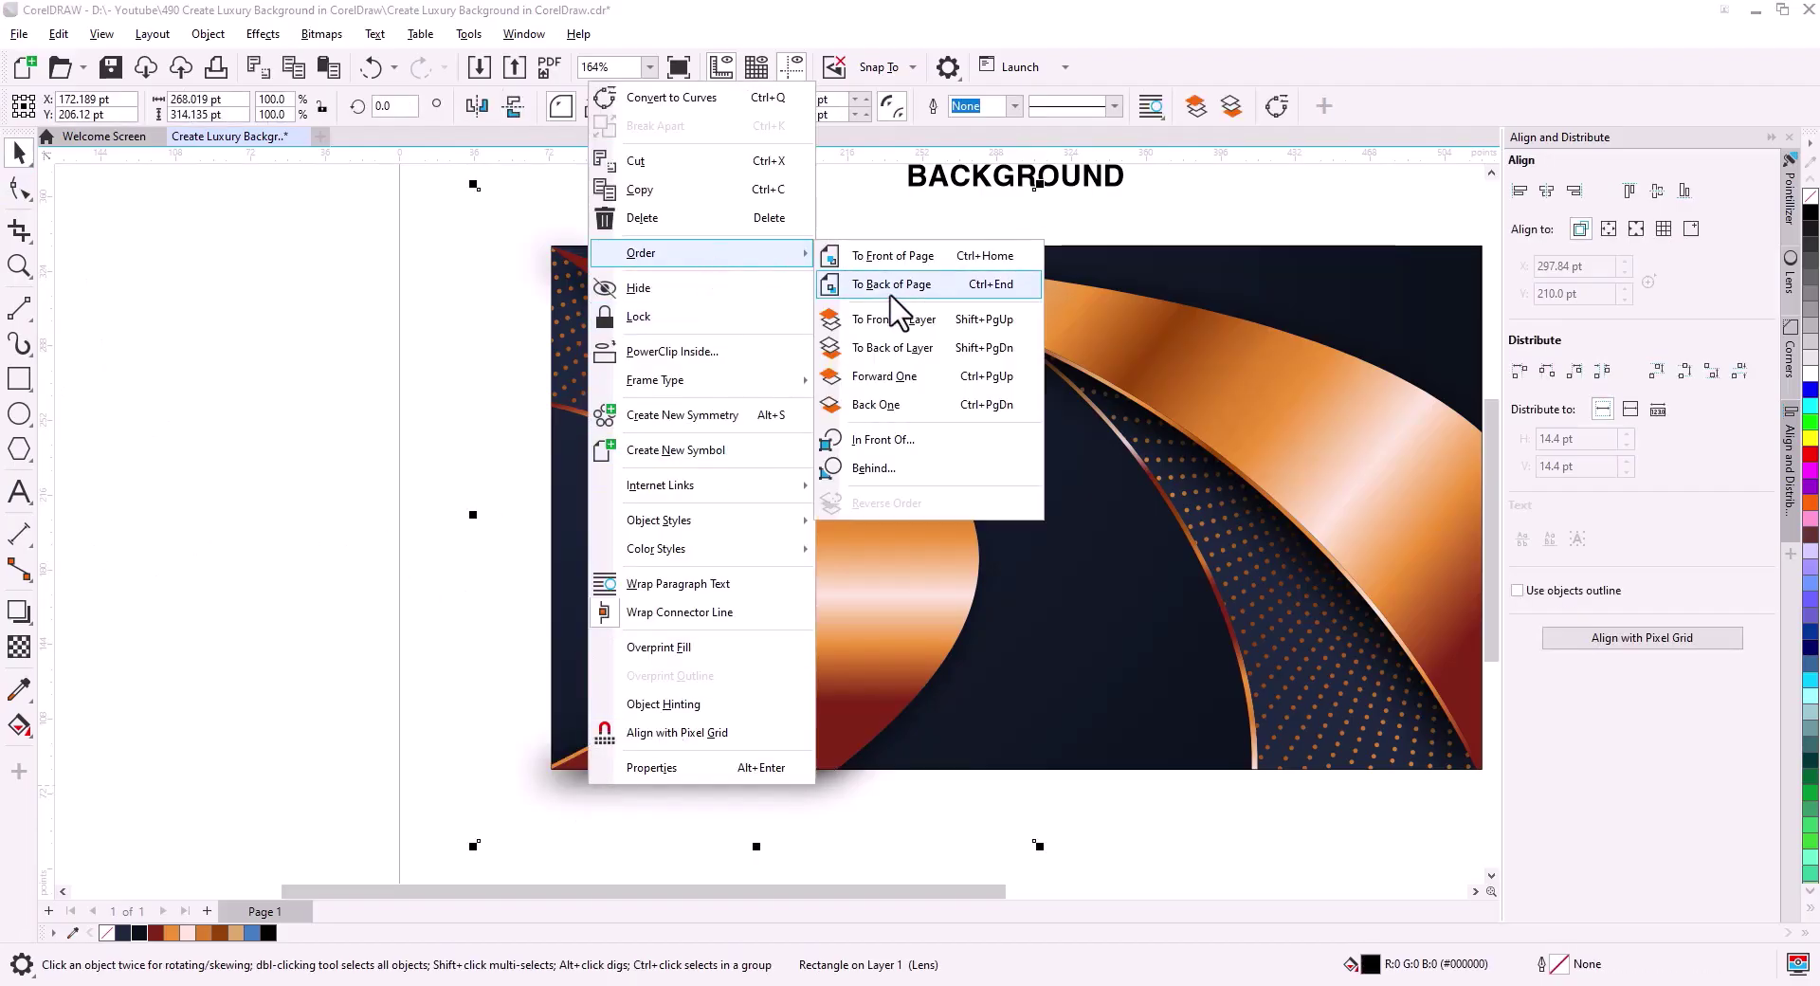
key("Escape")
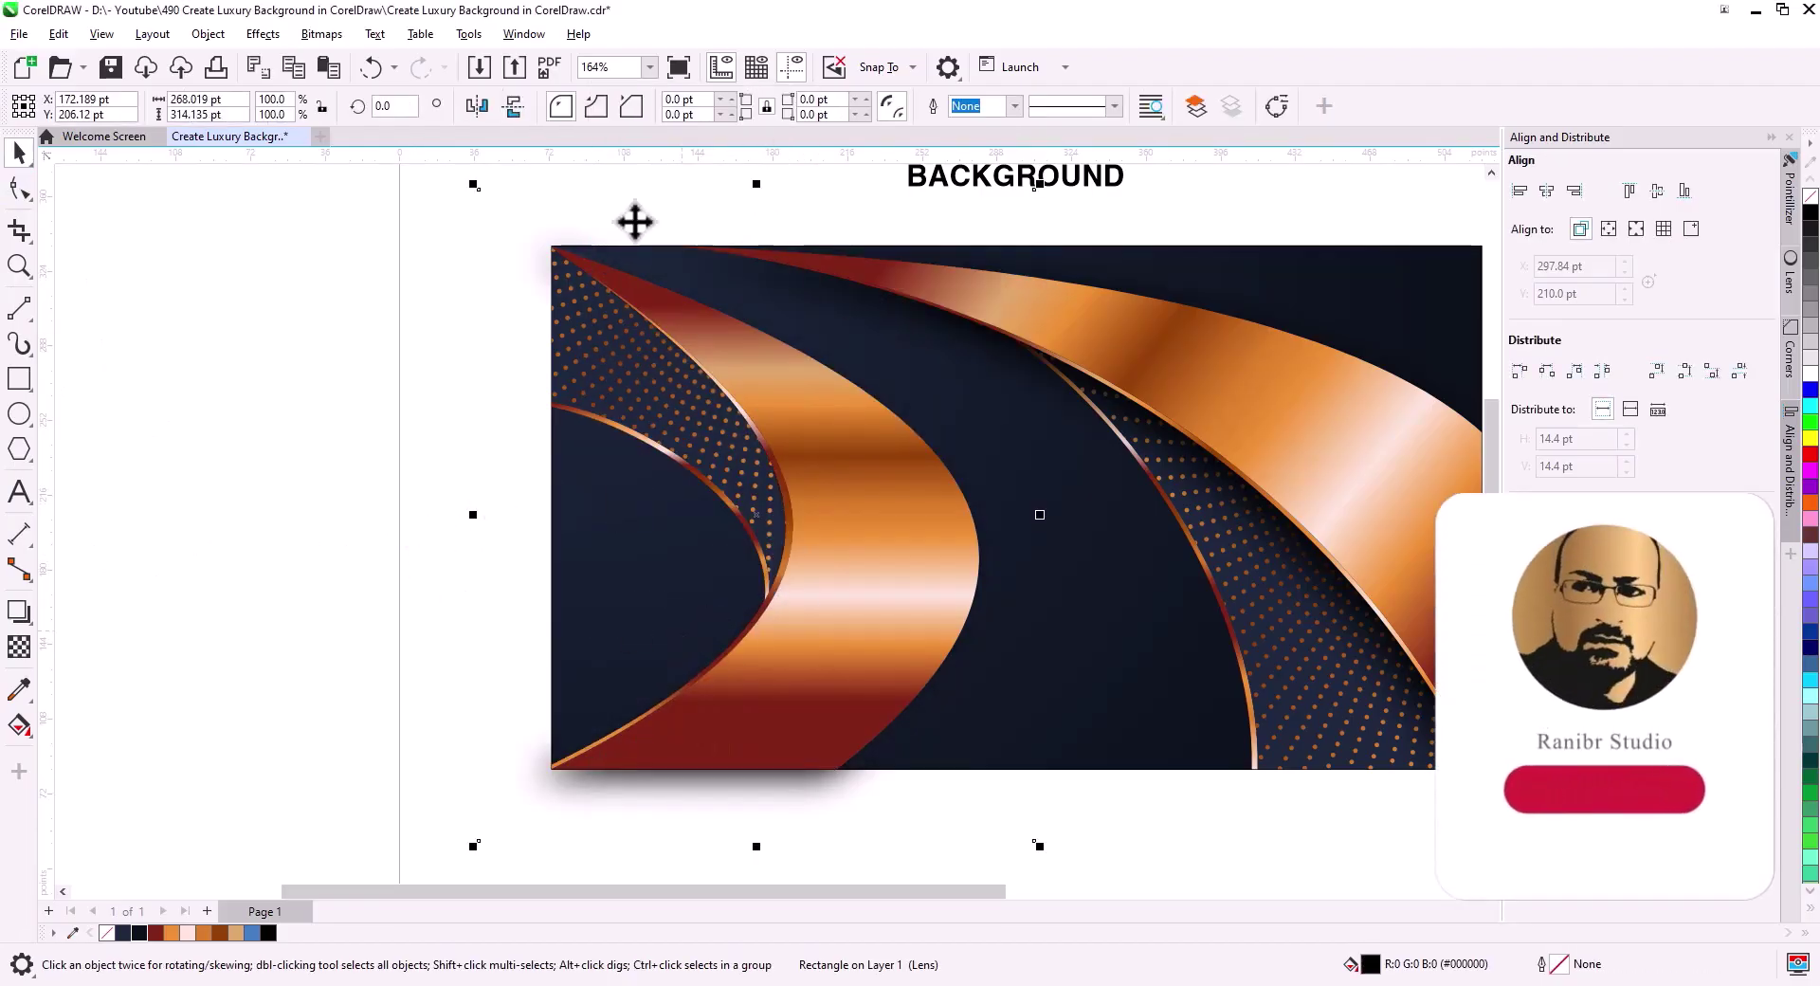
left_click(328, 68)
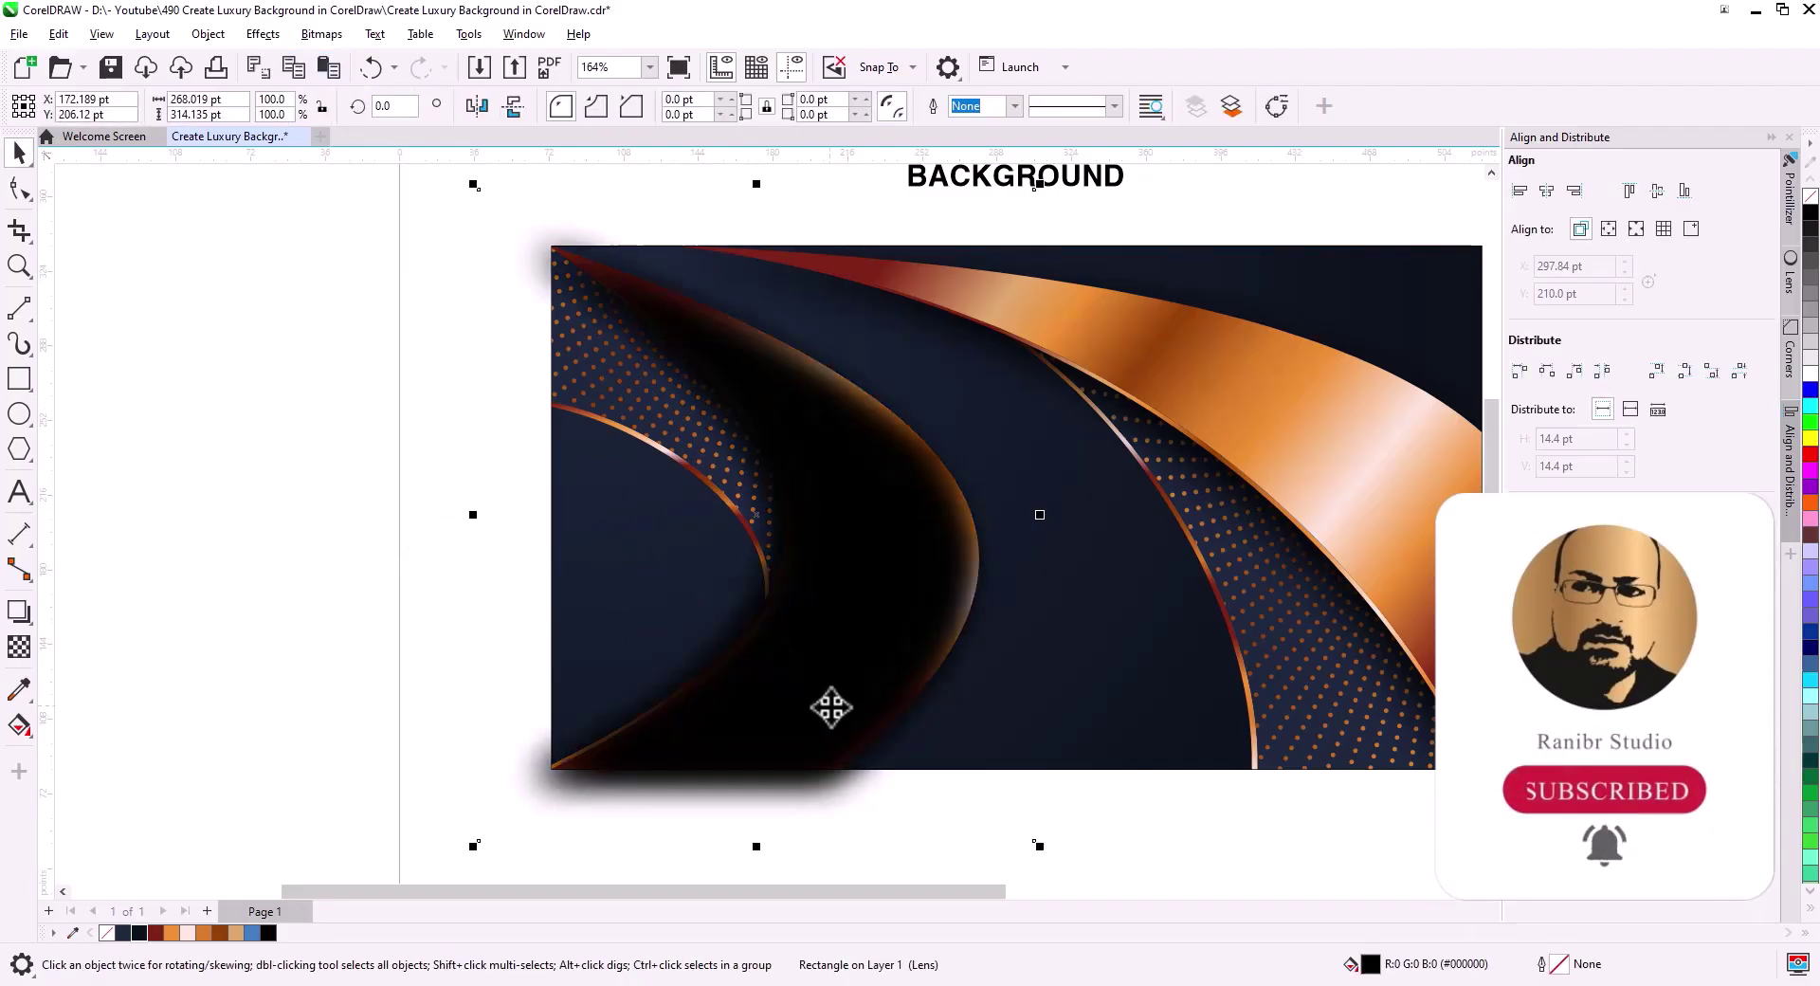
PowerClip the left wave's shadow copies inside the left dotted band and the navy background behind it.
right_click(630, 785)
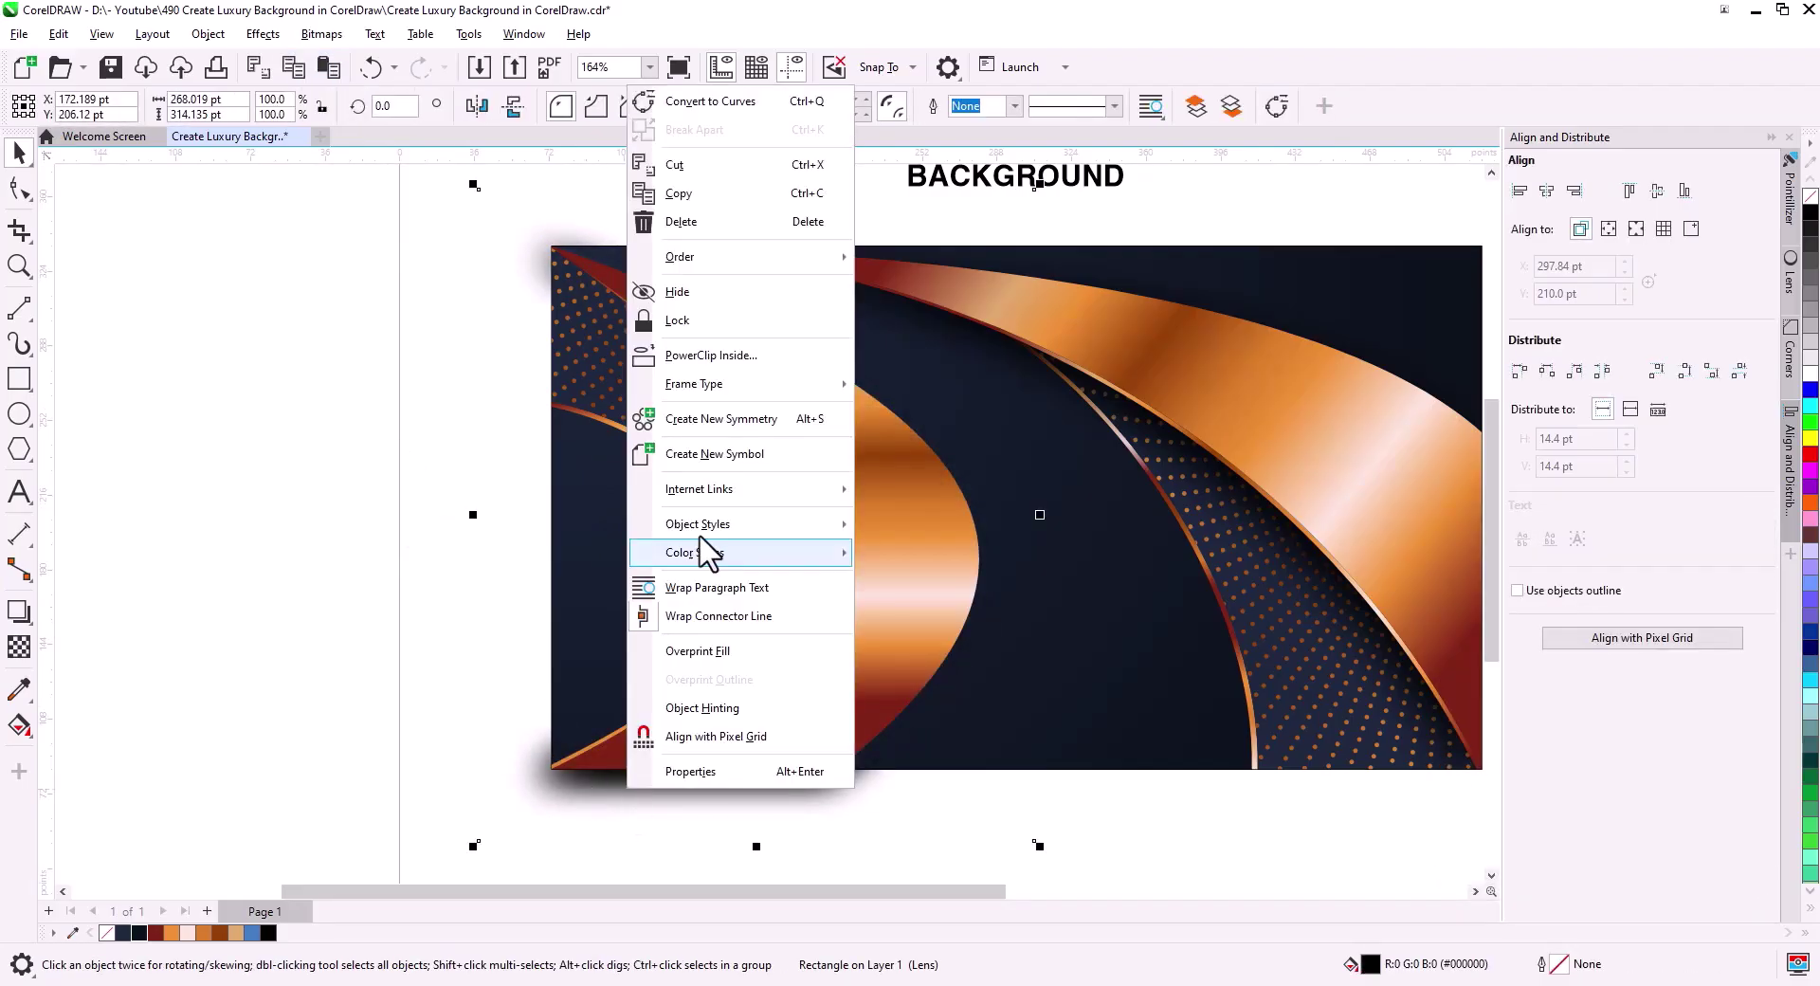
left_click(711, 356)
left_click(651, 670)
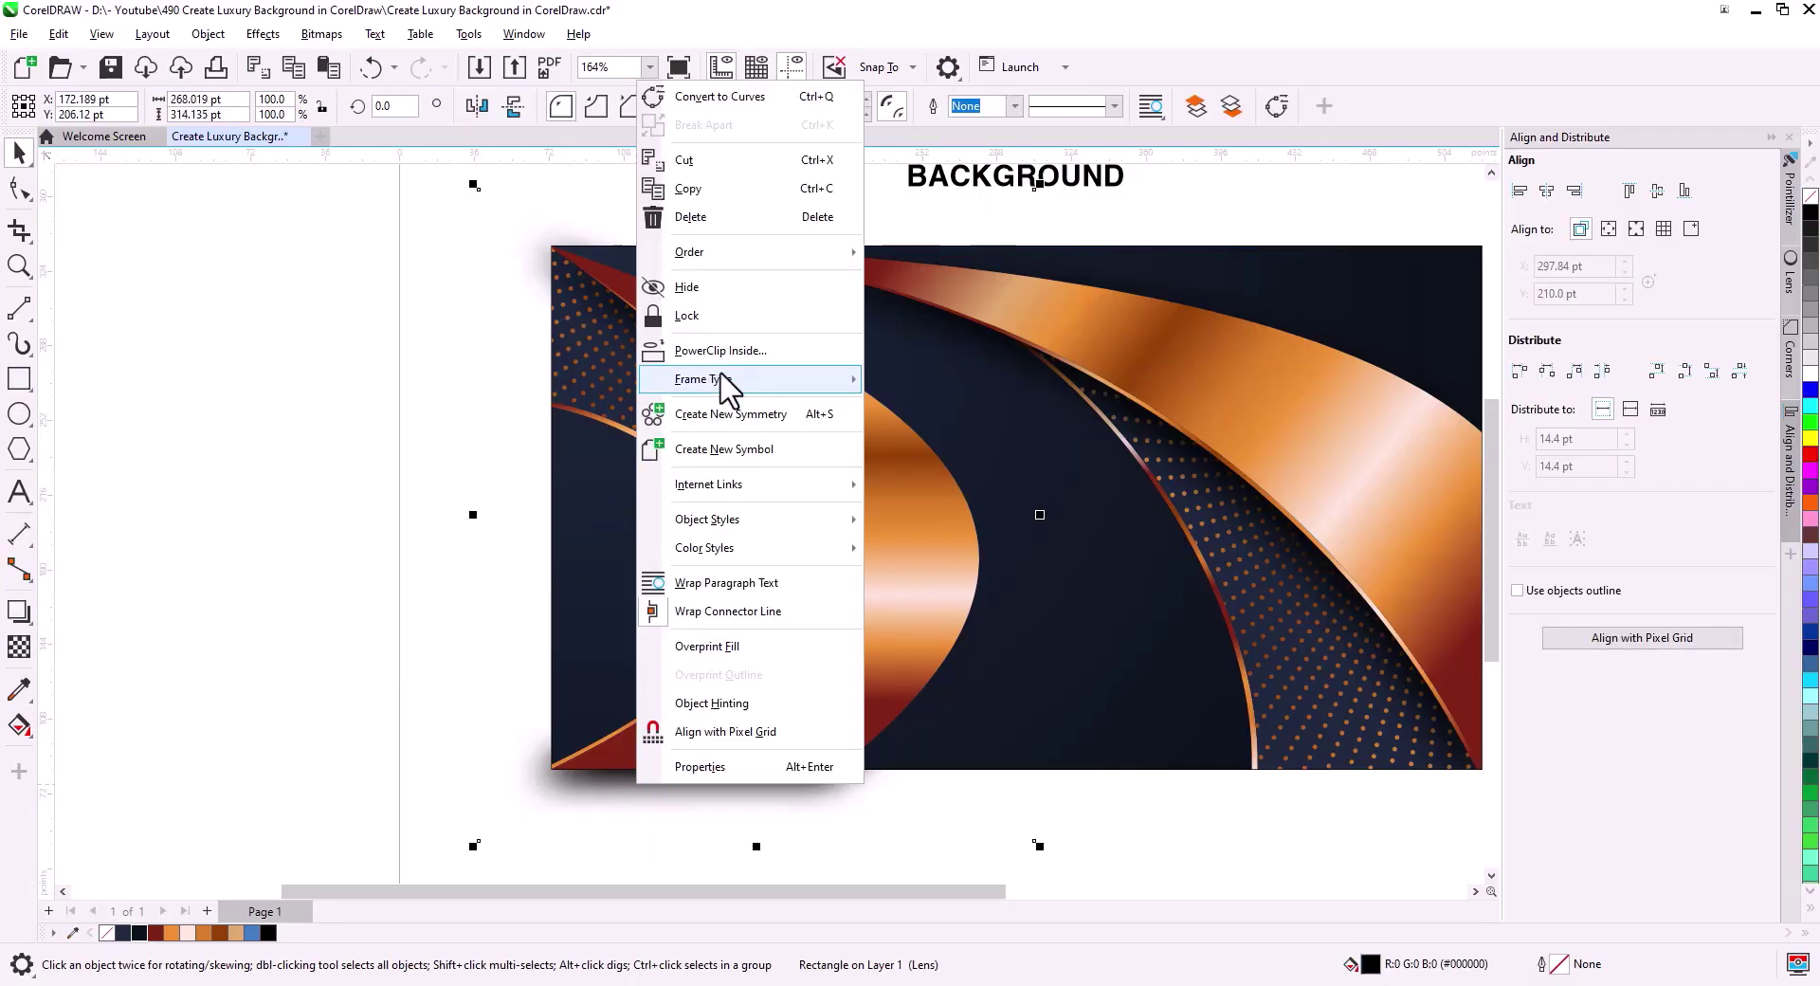
right_click(630, 783)
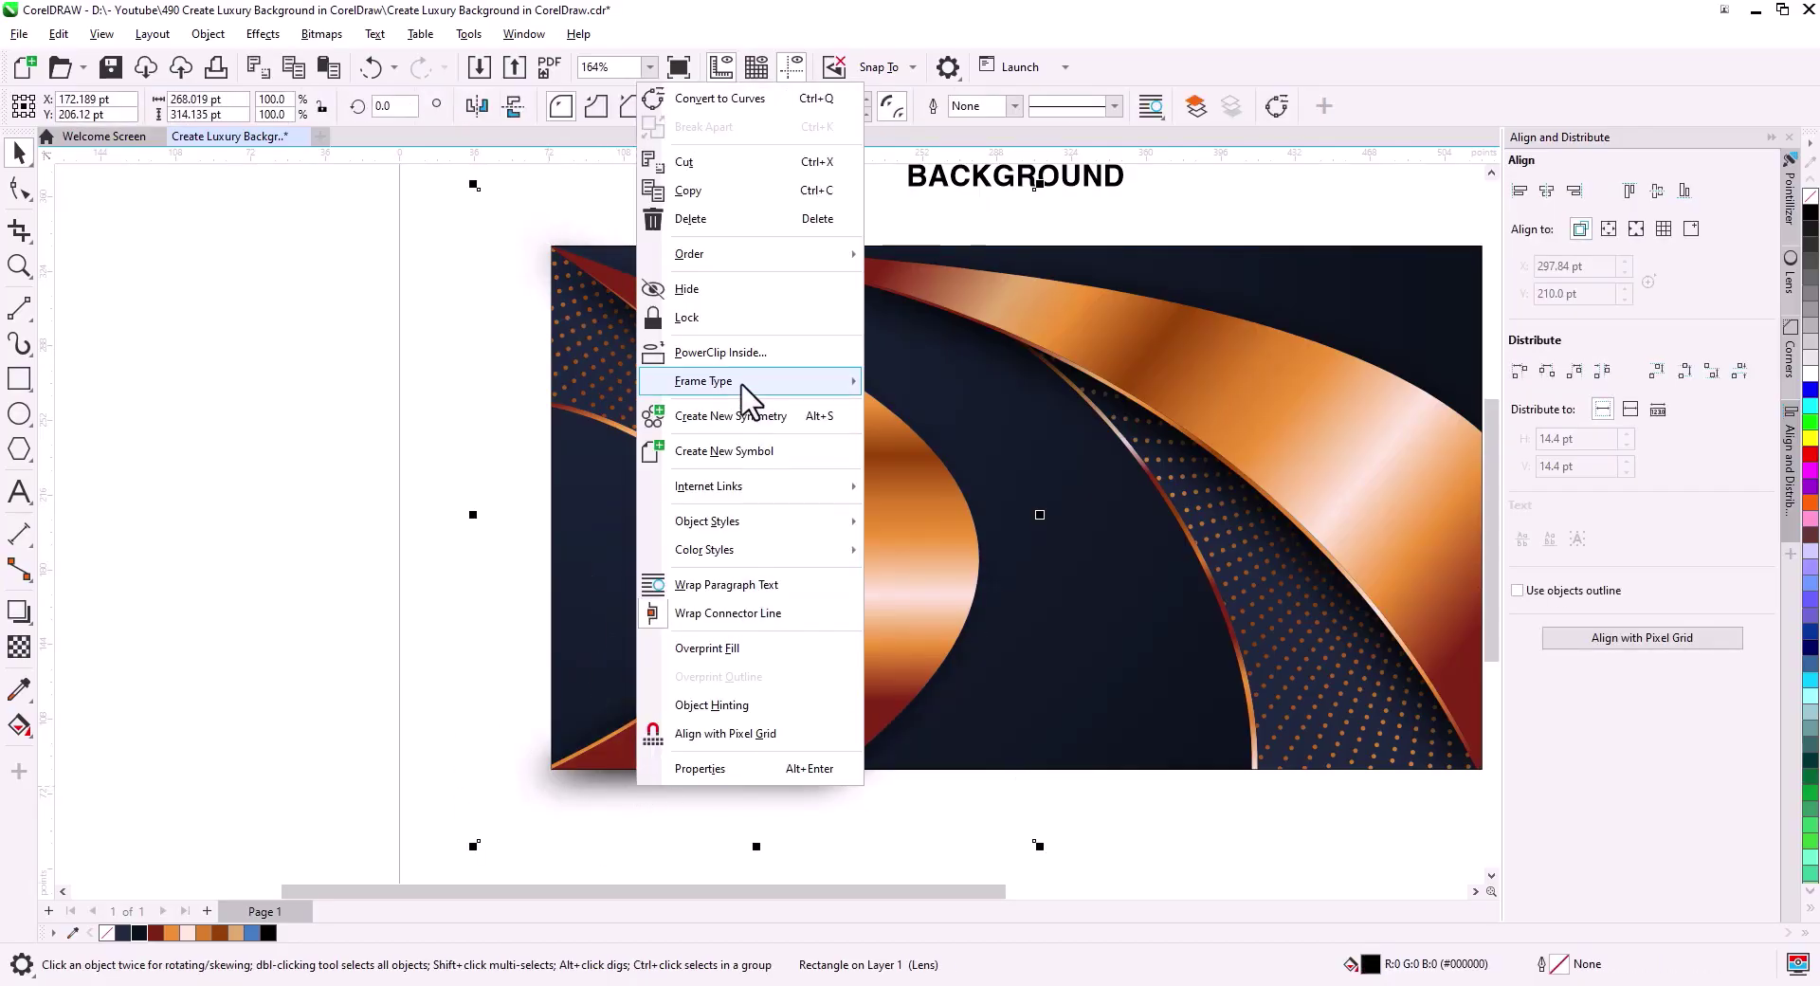
left_click(673, 373)
left_click(630, 434)
left_click(496, 575)
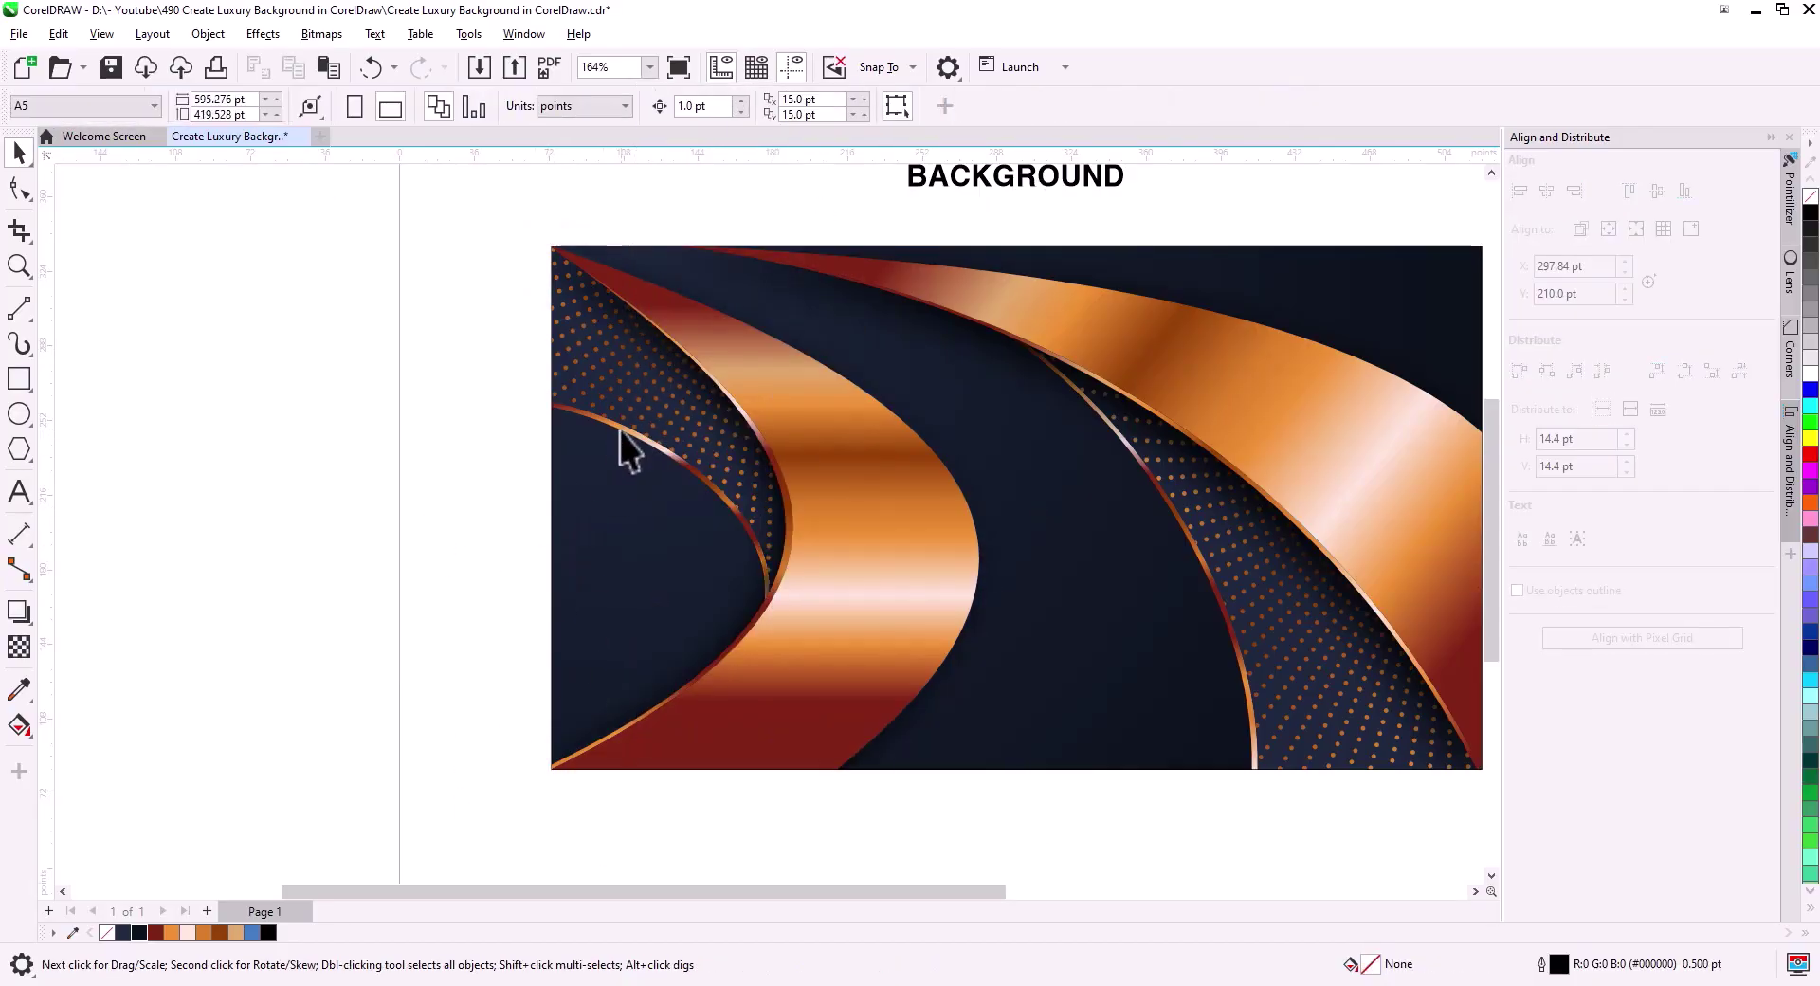
Group the left dotted band with the metallic strip along its edge.
left_click(624, 398)
left_click(623, 390, "shift")
right_click(623, 390)
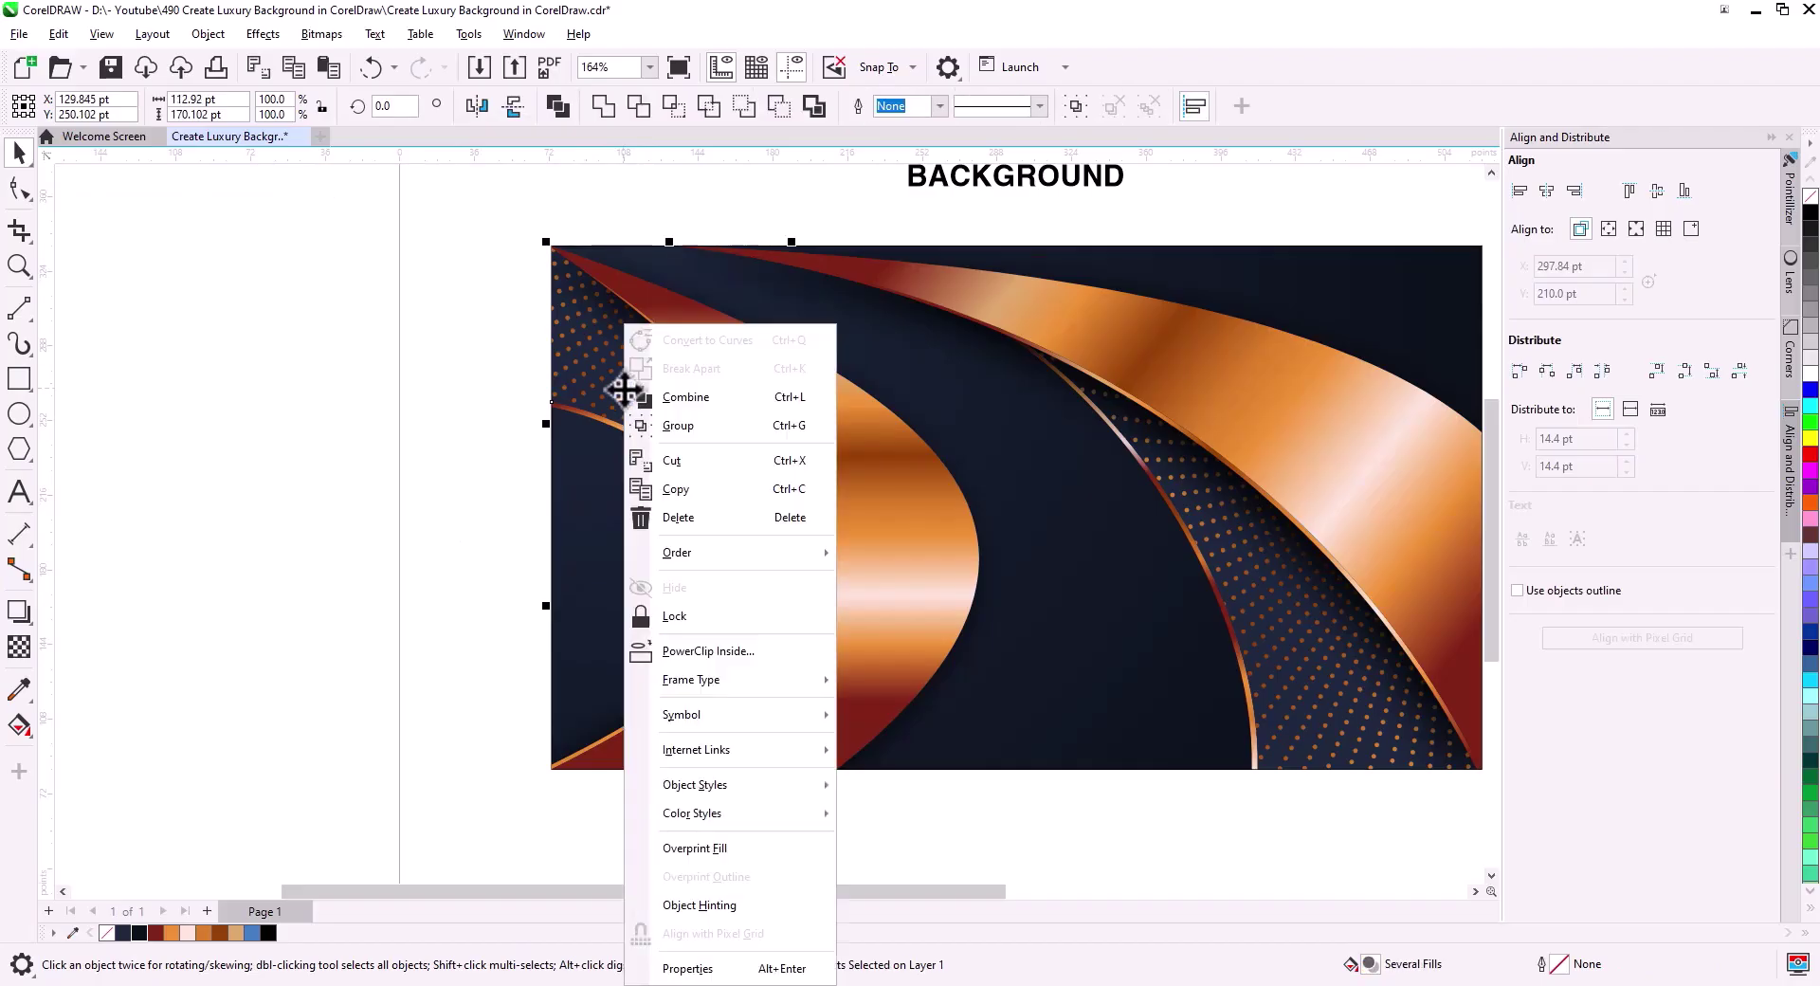
left_click(678, 426)
Apply a drop shadow preset to the grouped left dotted band and break the shadow apart.
left_click(19, 611)
left_click(93, 105)
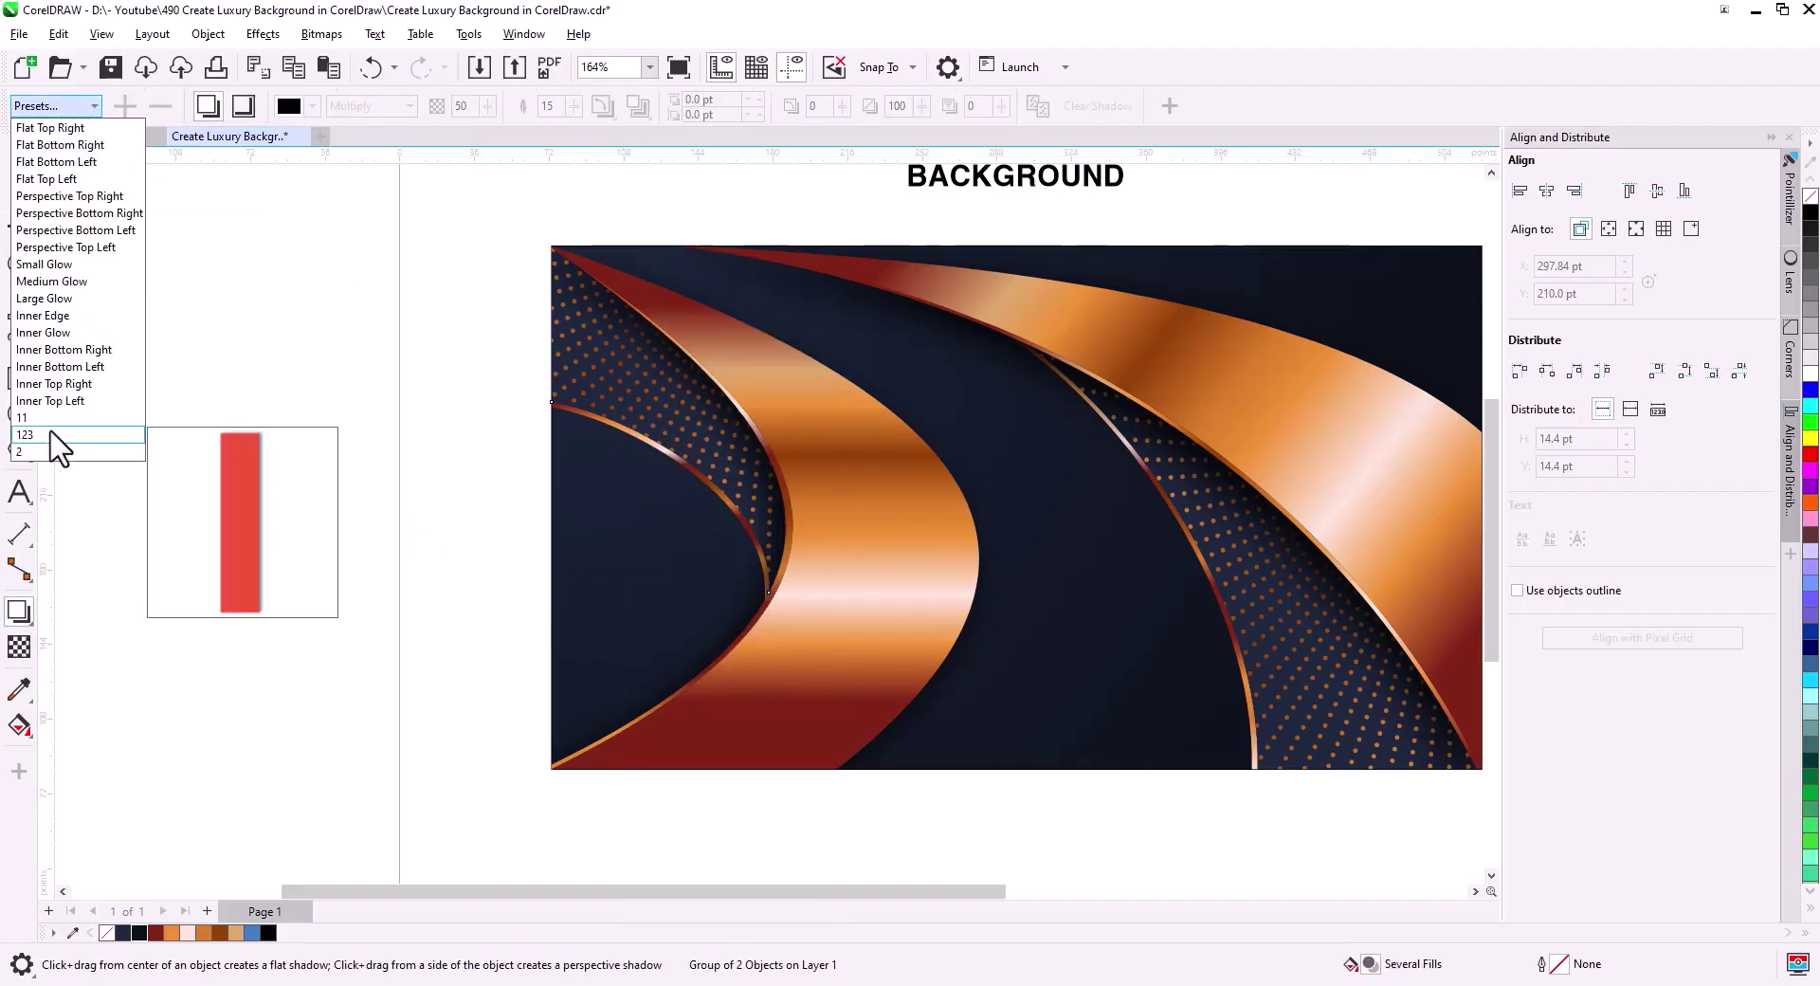
left_click(57, 388)
right_click(706, 499)
left_click(785, 517)
left_click(426, 538)
PowerClip the left dotted band's separated shadow inside the navy background.
right_click(538, 408)
left_click(621, 553)
left_click(1388, 283)
left_click(319, 582)
Group the right dotted band with the metallic strip along its edge.
left_click_drag(1119, 802, 749, 792)
left_click(930, 735)
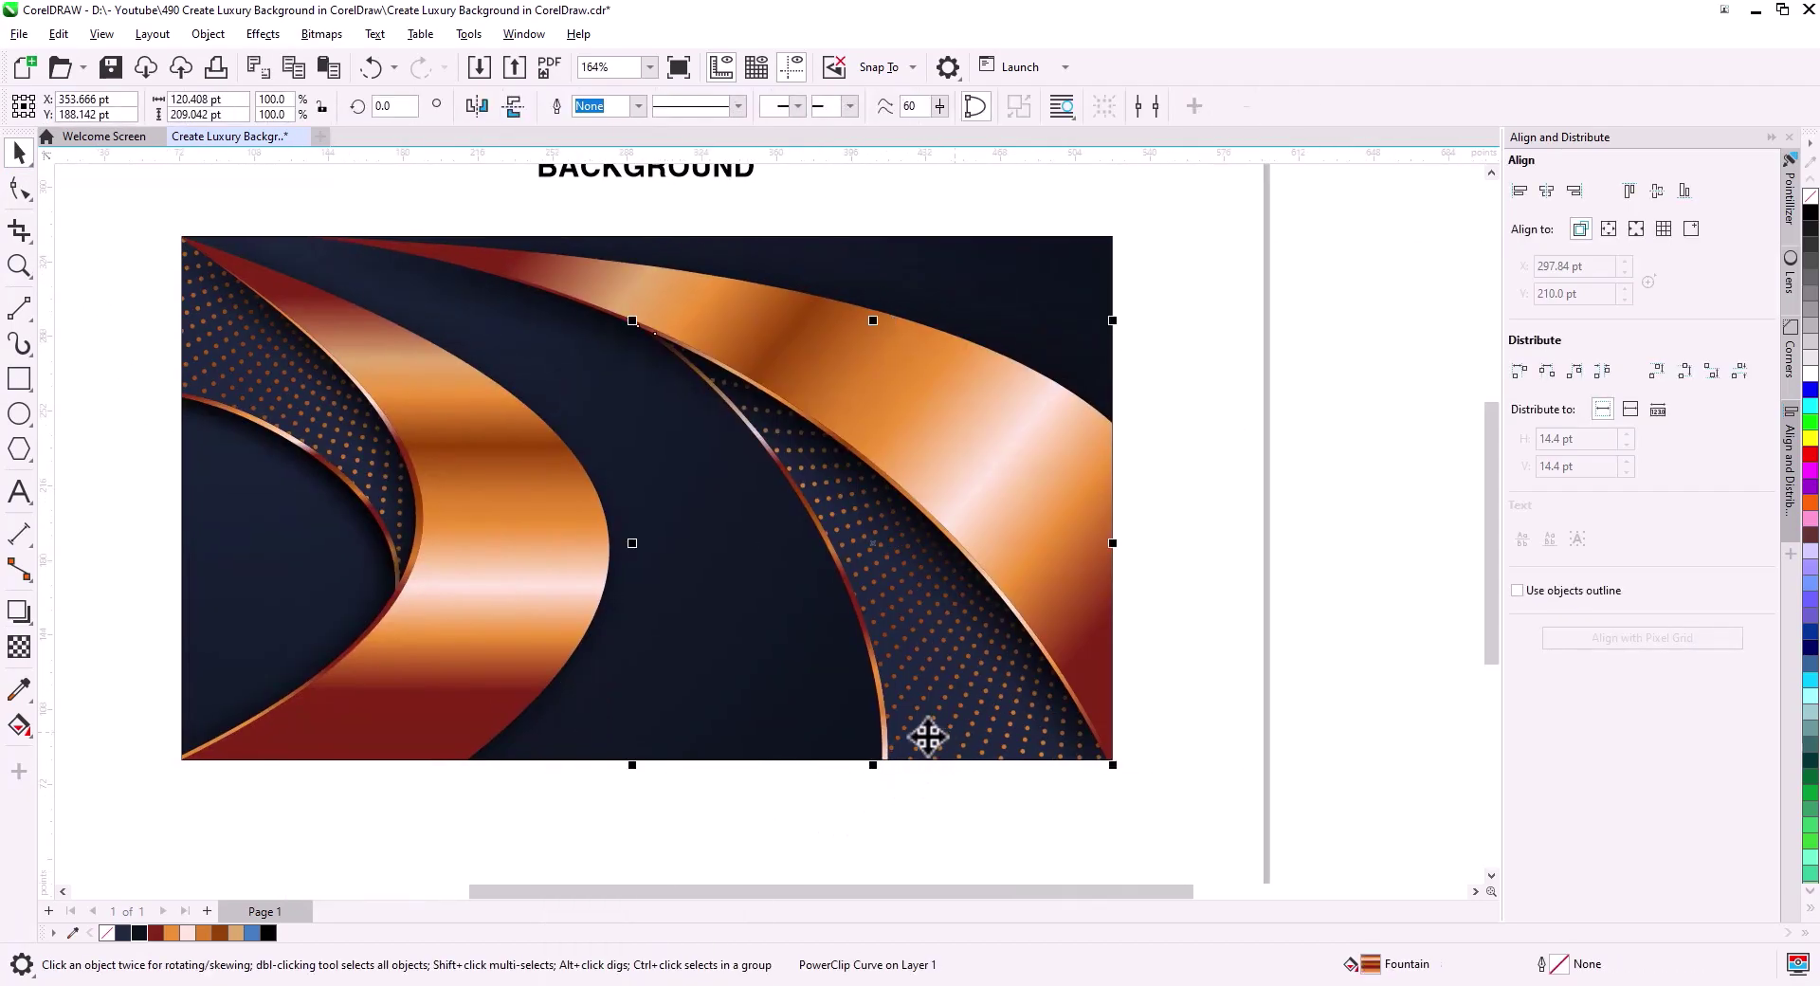
right_click(930, 735)
left_click(1011, 203)
Apply drop shadow preset 2 to the grouped right dotted band and break the shadow apart.
left_click(19, 612)
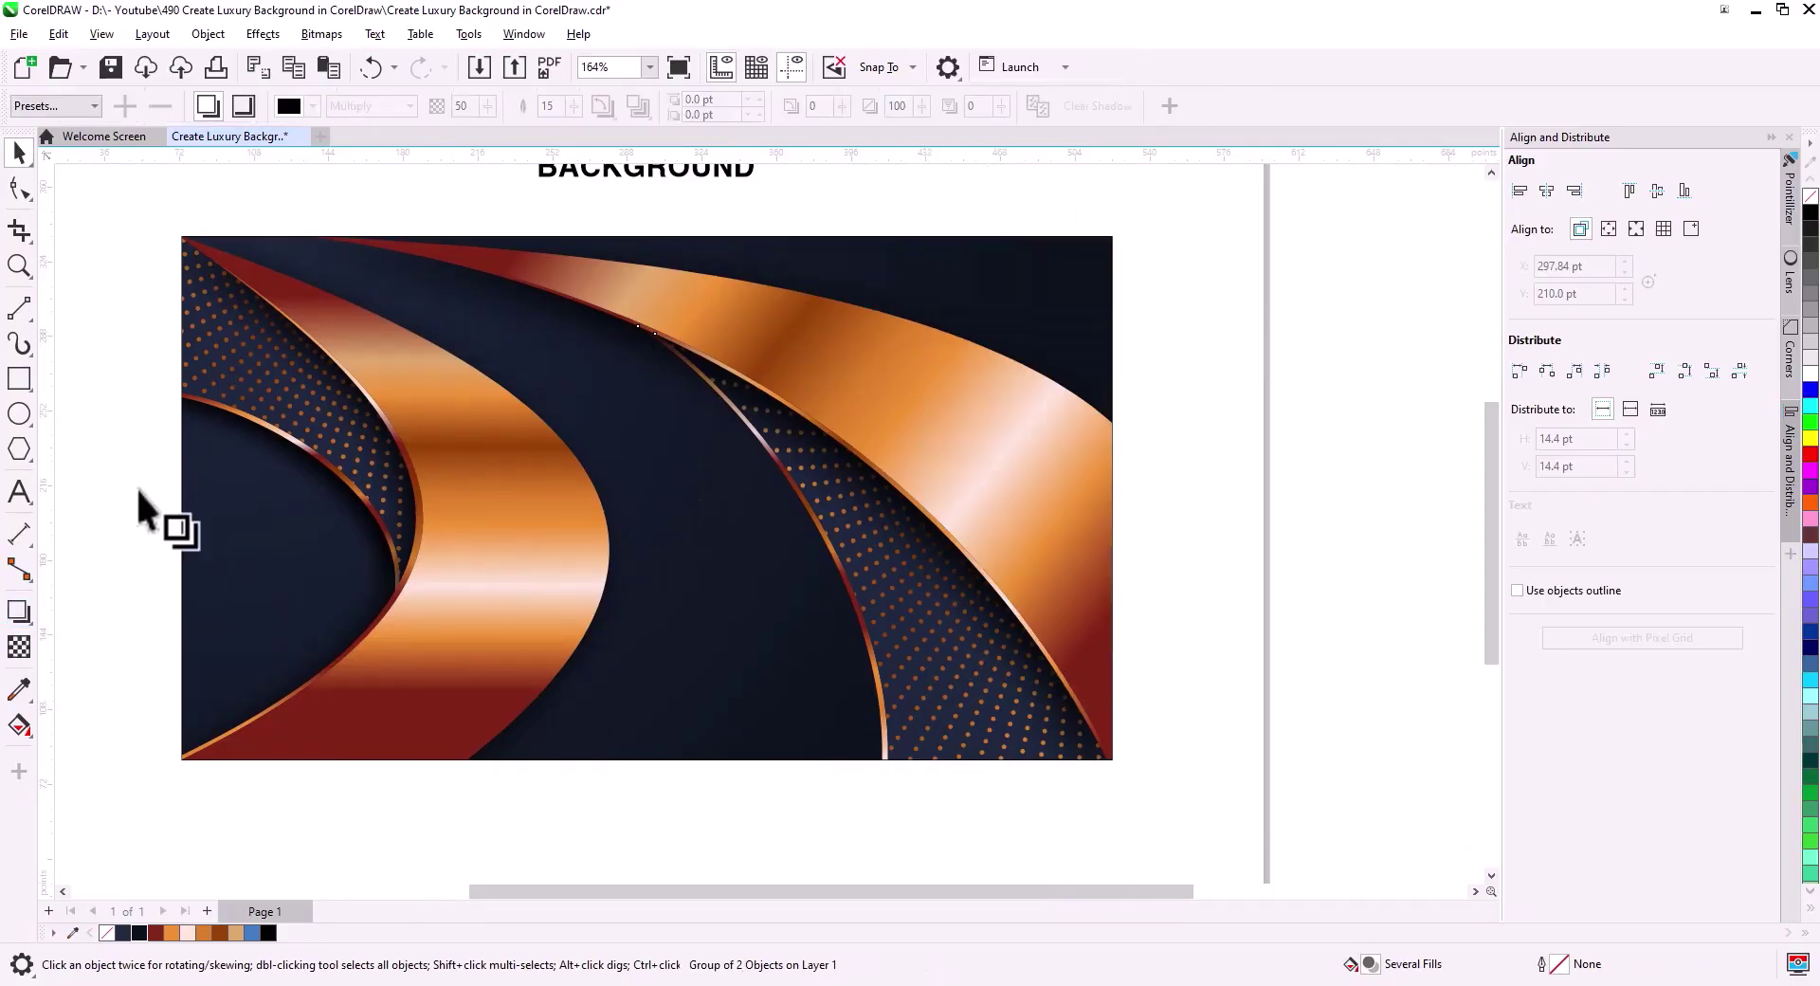
left_click(54, 105)
left_click(48, 453)
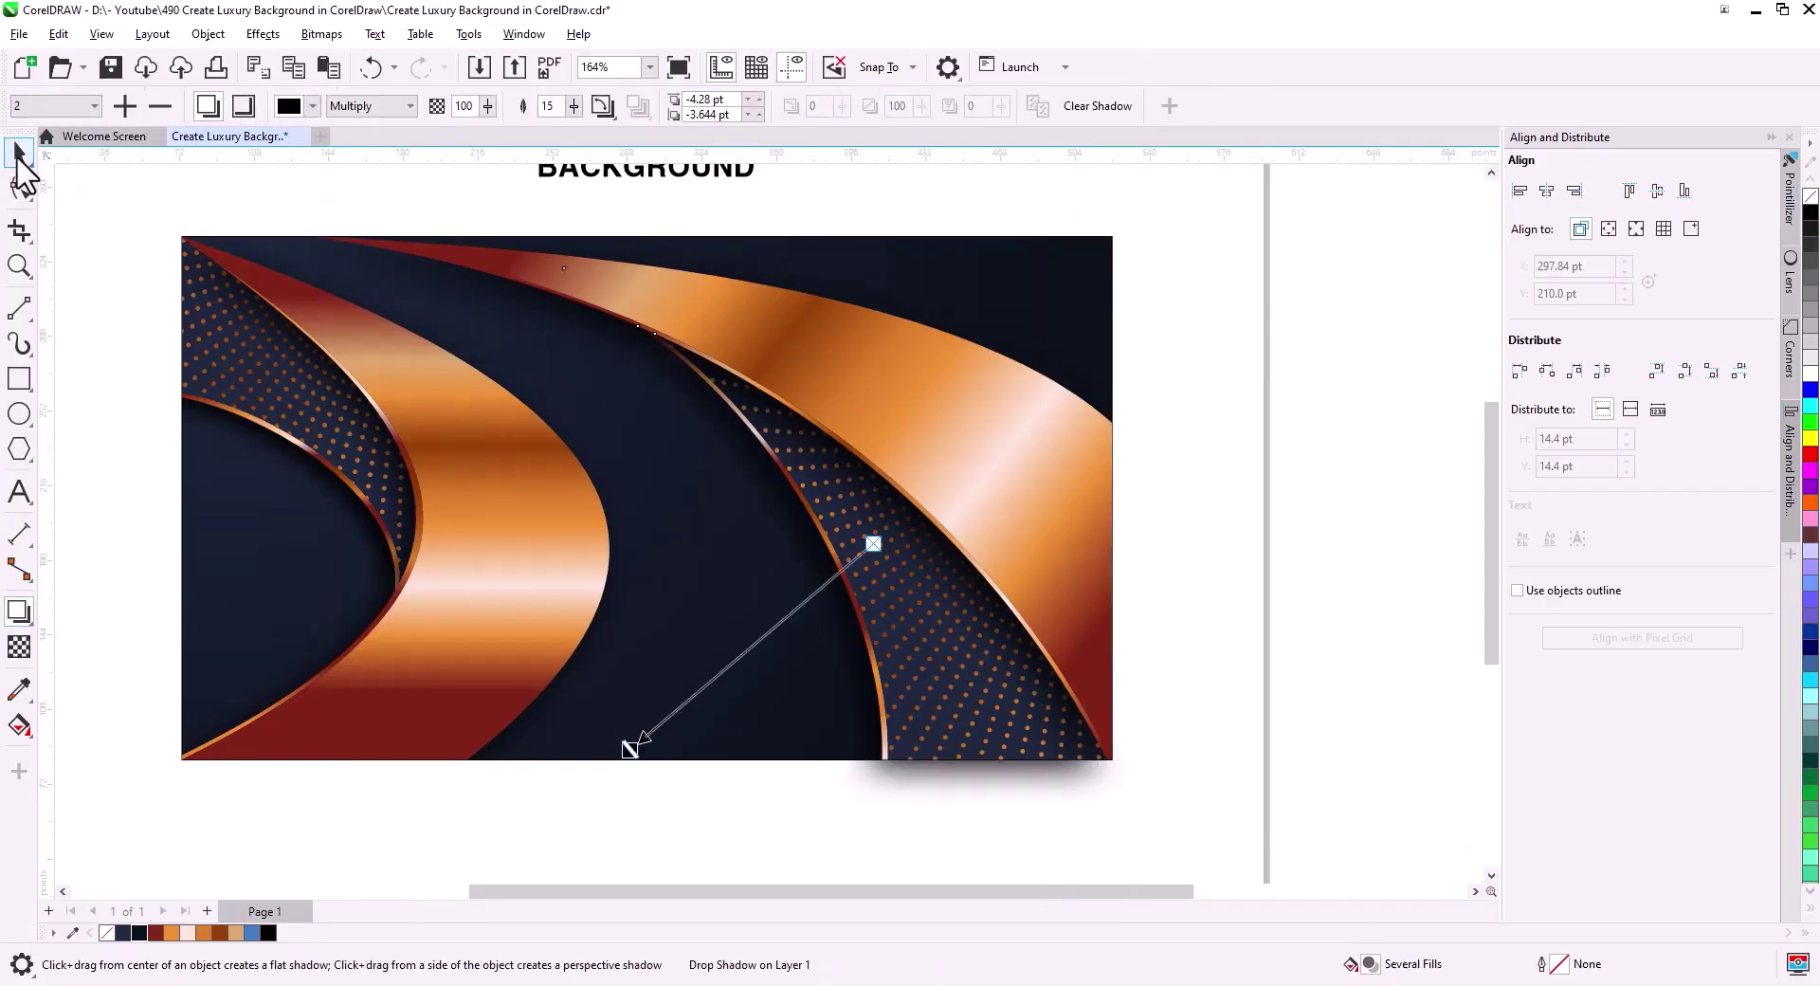
key("space")
right_click(866, 778)
left_click(965, 440)
PowerClip the right dotted band's separated shadow inside the navy background.
left_click(978, 797)
right_click(947, 775)
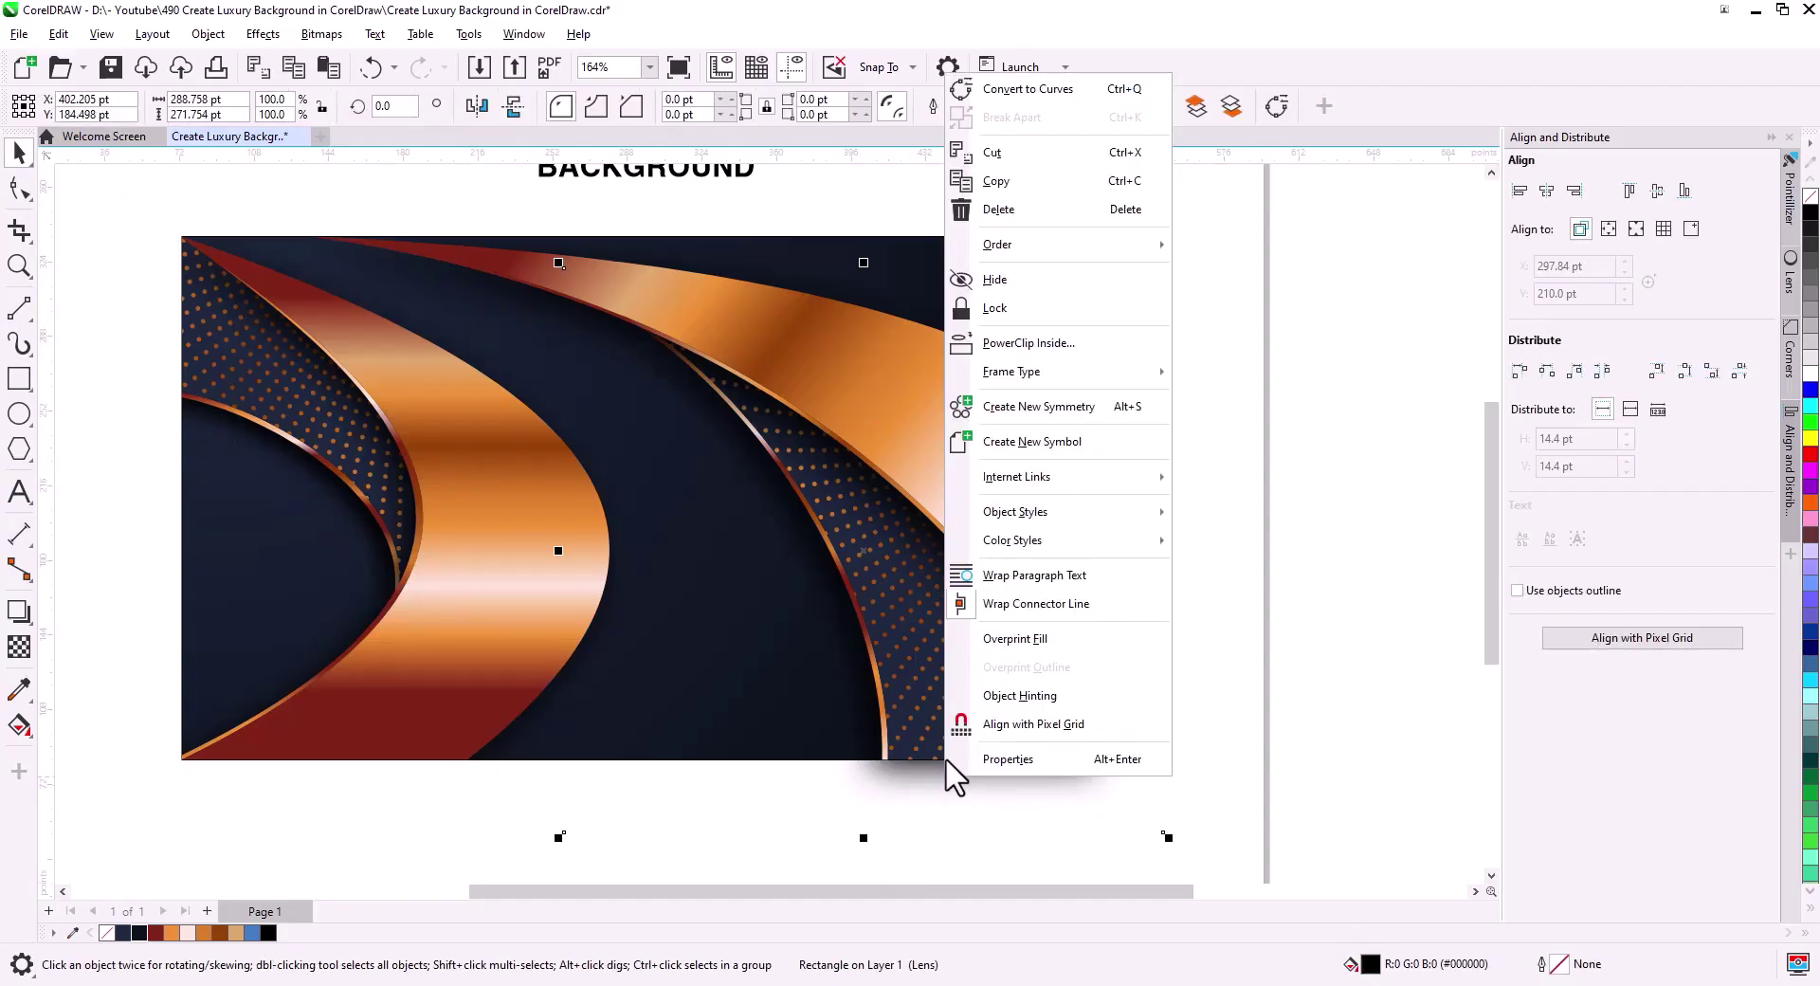
left_click(1076, 353)
left_click(212, 576)
left_click(599, 771)
Select all the objects of the background artwork.
left_click_drag(742, 815, 904, 827)
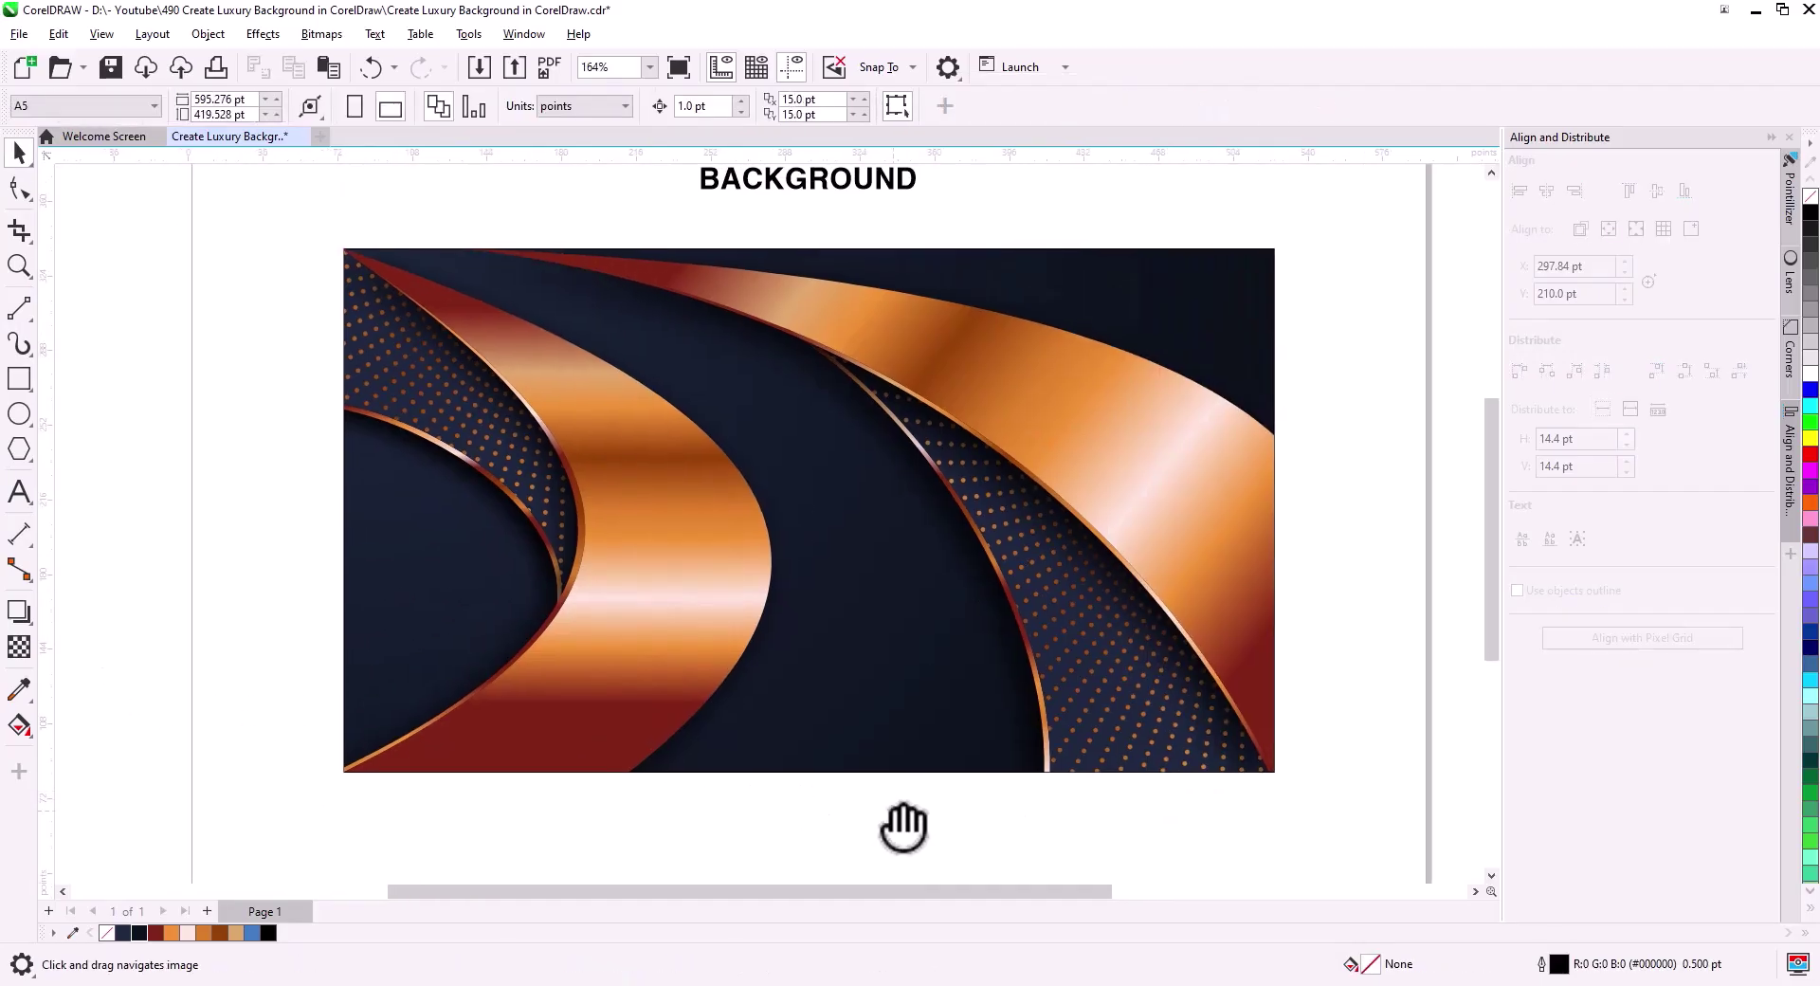
key("space")
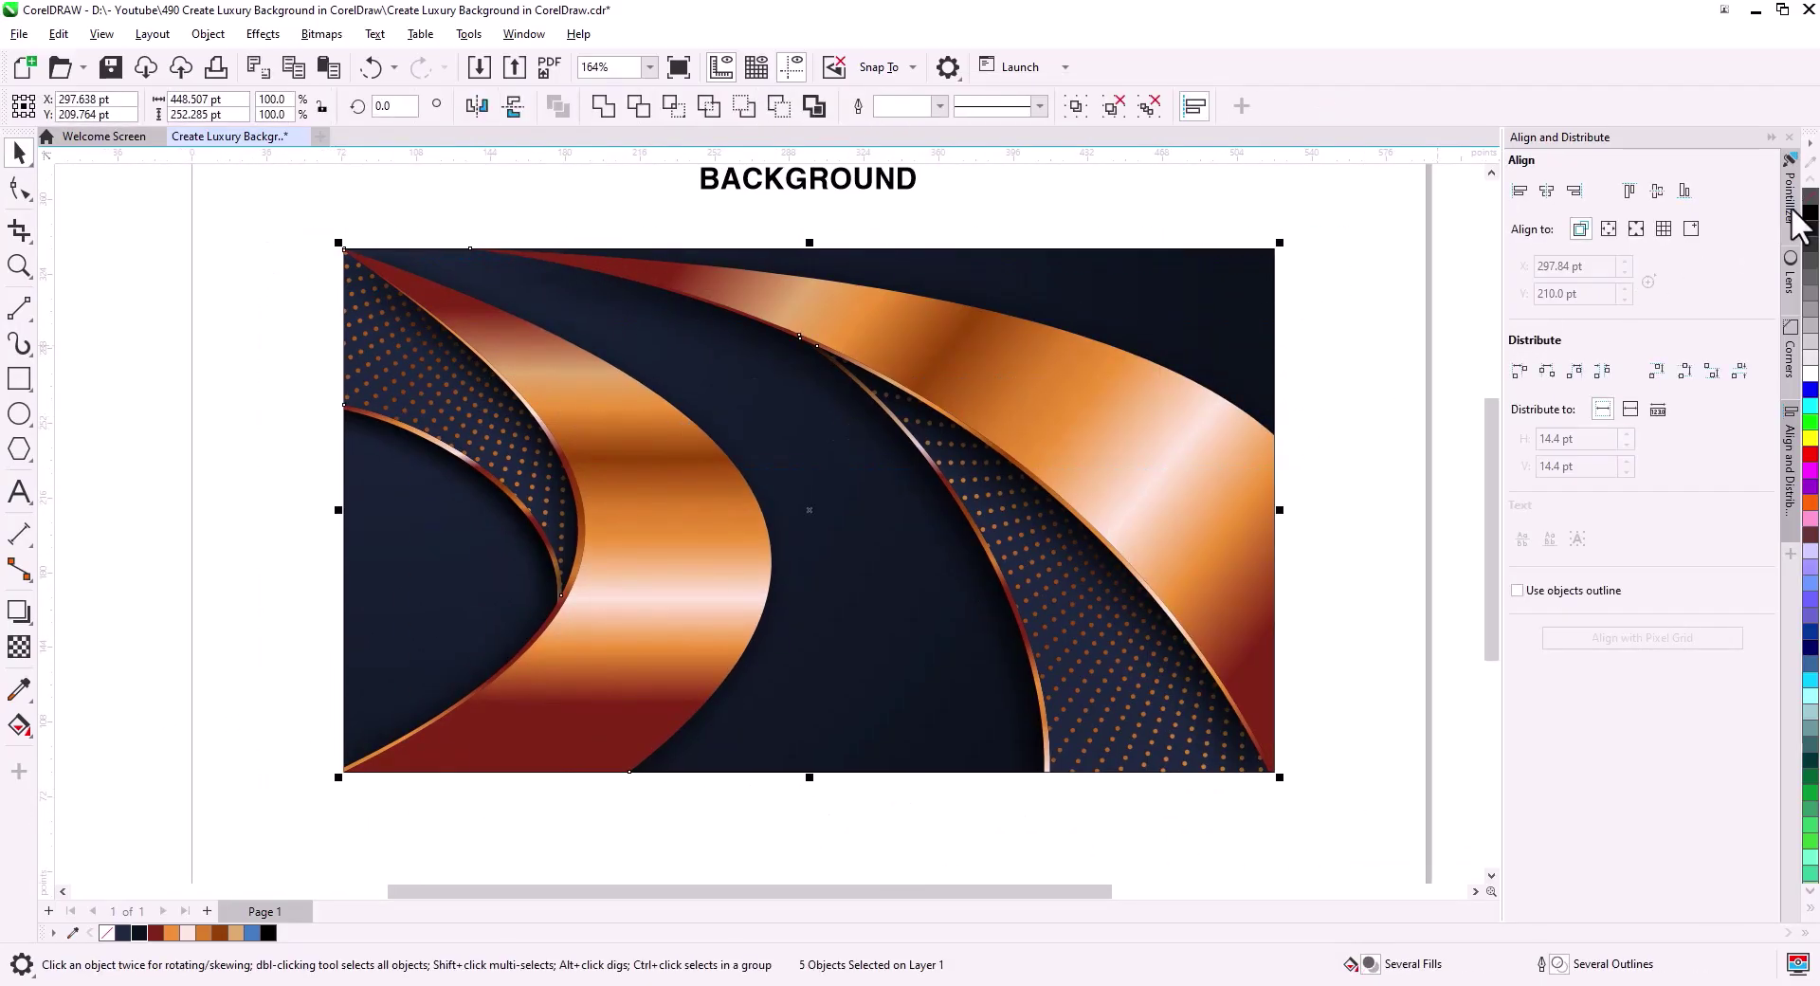